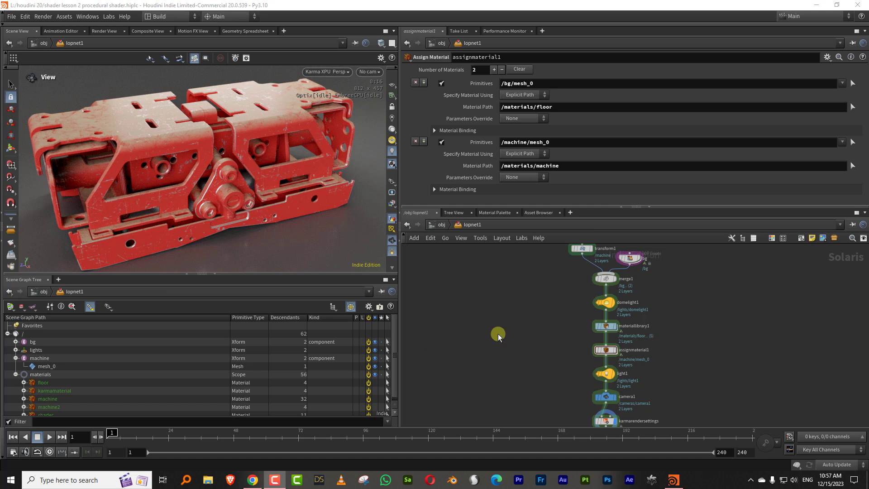
# Step: Assign the /materials/machine2 material to the /machine/mesh_0 primitive
pyautogui.moveTo(250, 135); pyautogui.dragTo(300, 151)
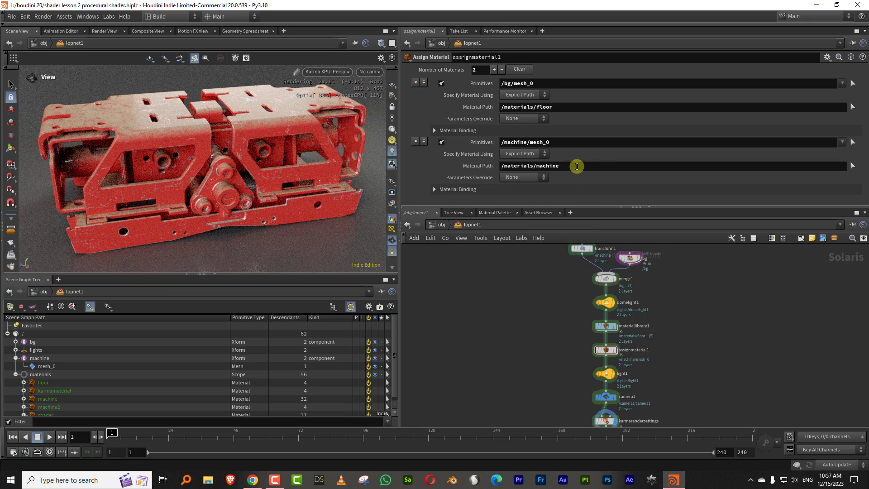
pyautogui.click(577, 166)
pyautogui.write('2')
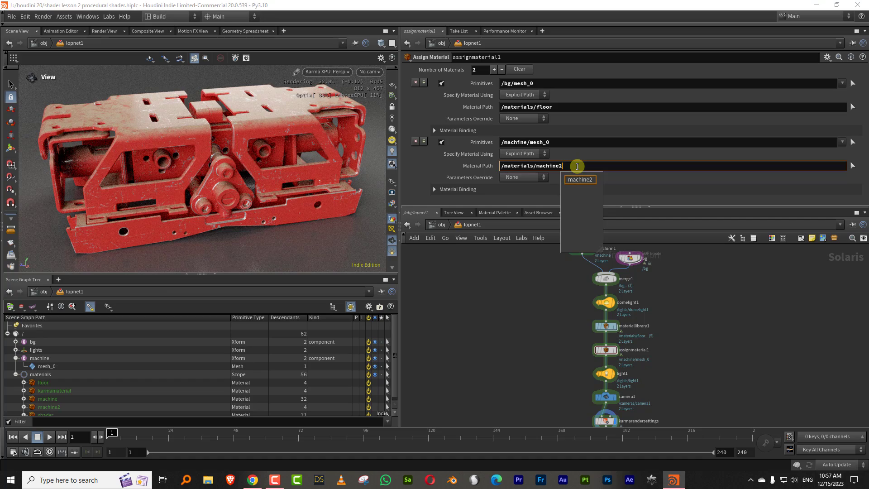
pyautogui.press('Return')
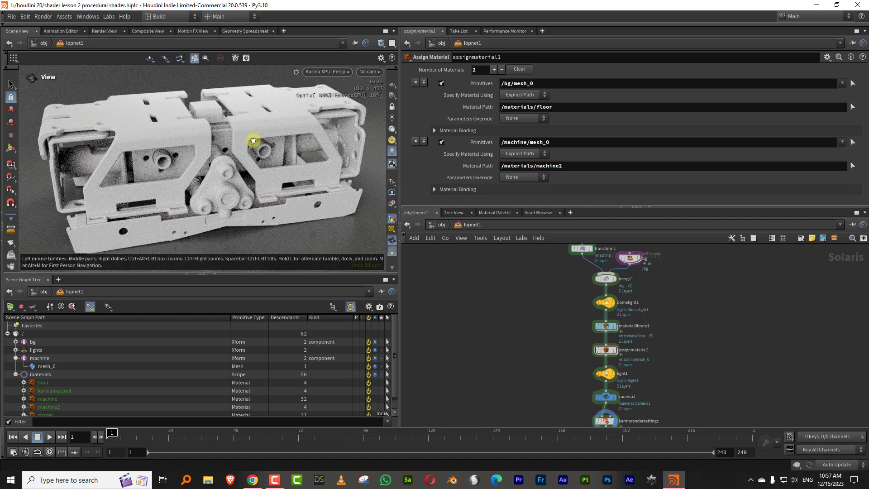
# Step: In the machine2 material's MtlX Standard Surface, set Specular to 1 and specular Roughness to 0.019, and return to lopnet1
pyautogui.doubleClick(607, 326)
pyautogui.doubleClick(720, 365)
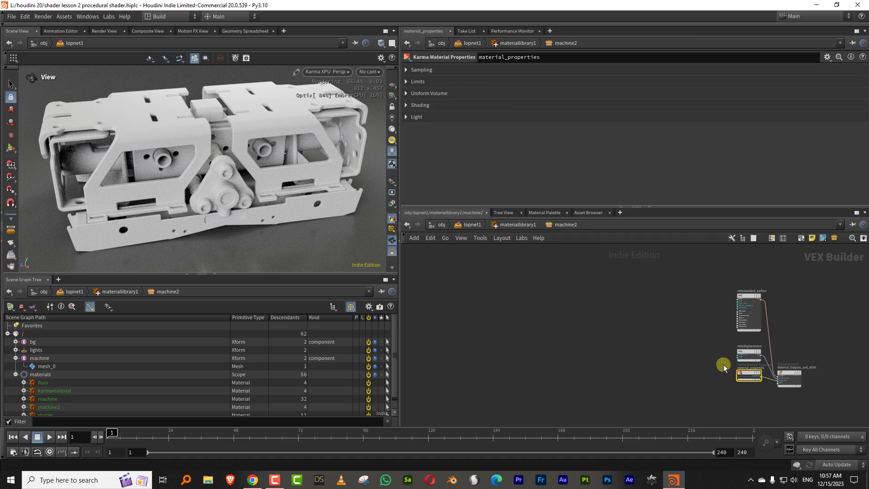
pyautogui.click(747, 310)
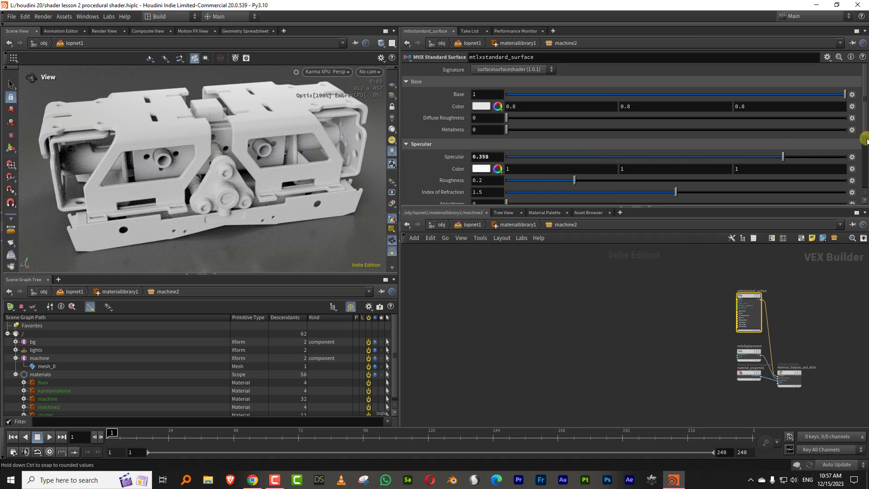
pyautogui.click(512, 180)
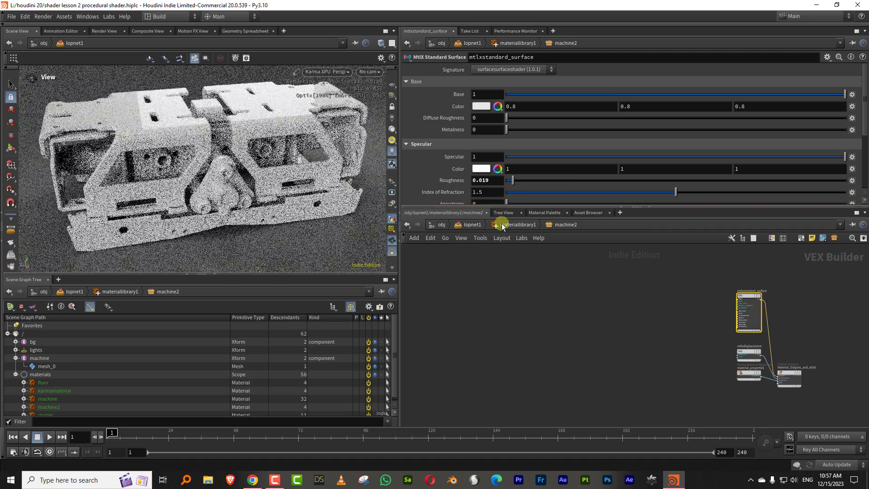
pyautogui.click(472, 225)
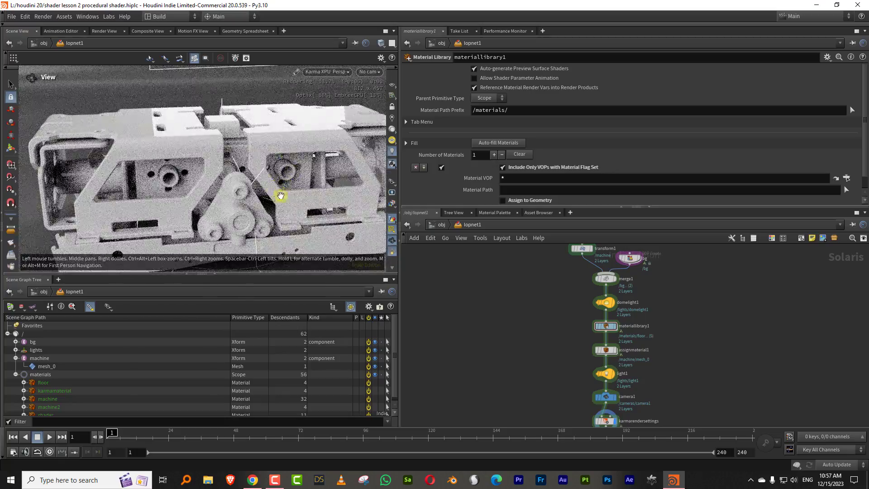
# Step: Reopen the machine2 material's node network from materiallibrary1 and enlarge the network editor pane
pyautogui.moveTo(281, 196); pyautogui.dragTo(227, 189)
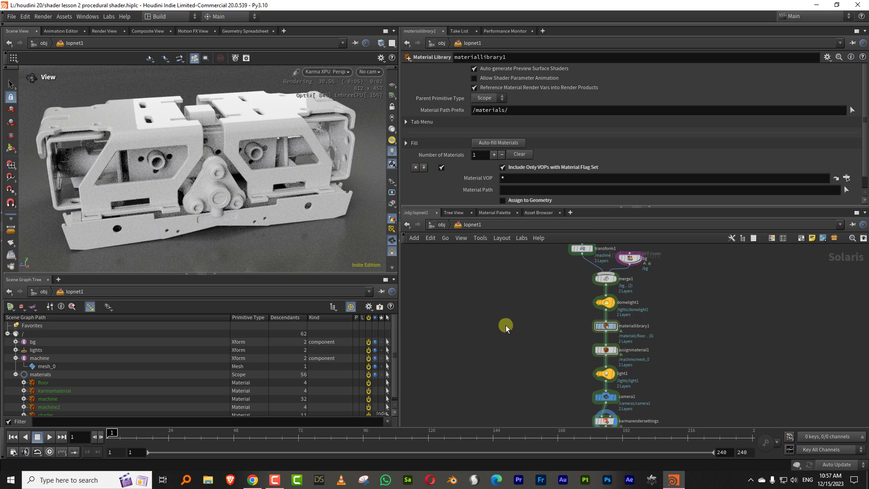
pyautogui.scroll(2, 641, 313)
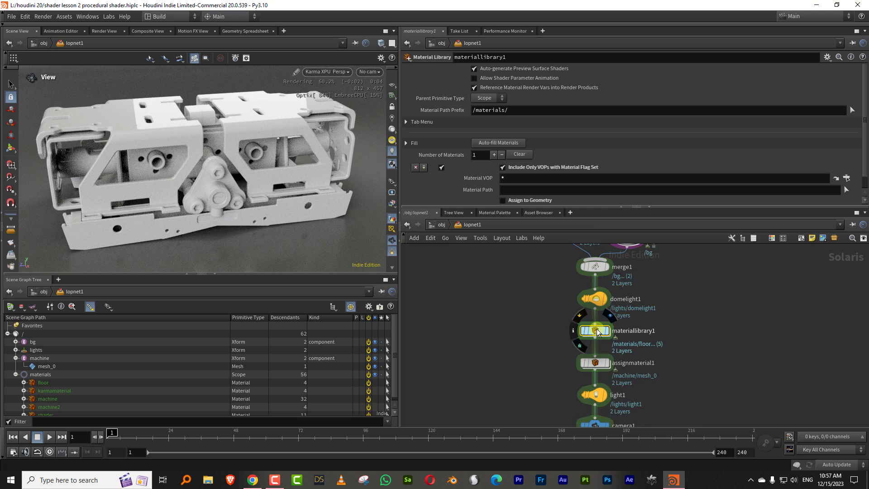
pyautogui.doubleClick(596, 331)
pyautogui.moveTo(659, 206); pyautogui.dragTo(665, 139)
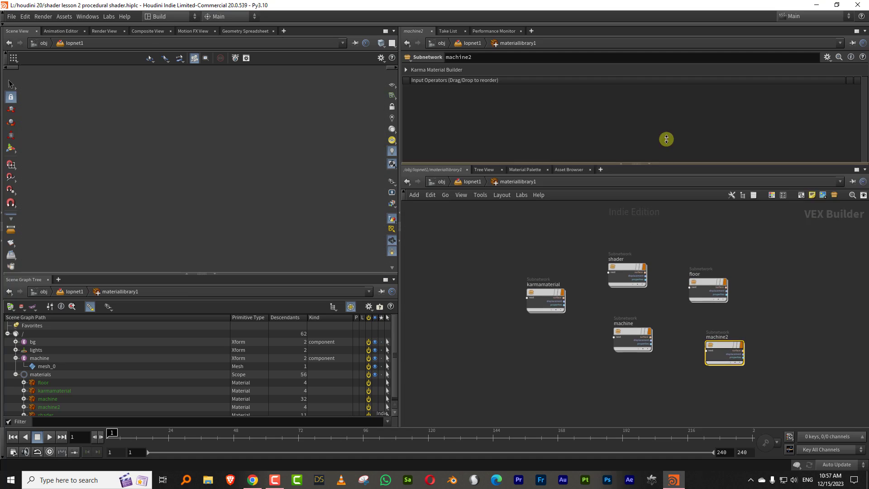
pyautogui.doubleClick(601, 306)
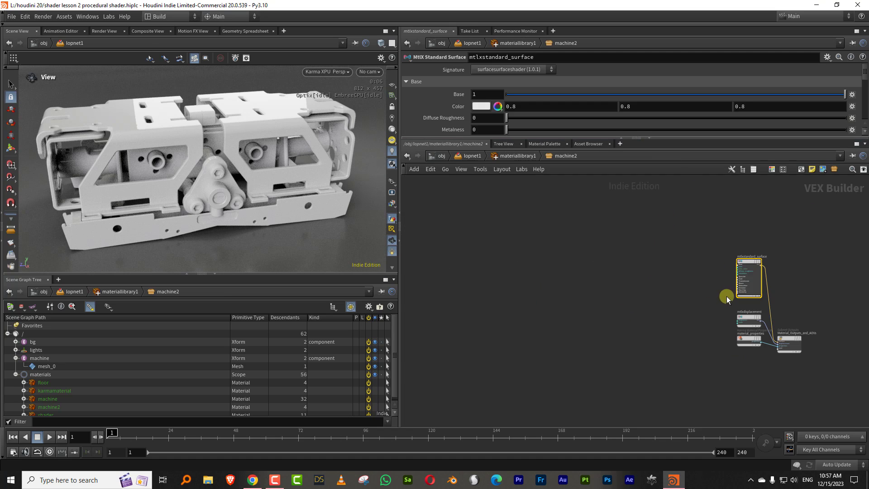
# Step: Spread out the machine2 nodes, moving displacement and properties below the surface node and the outputs node up beside them
pyautogui.moveTo(726, 296); pyautogui.dragTo(625, 291, button='middle')
pyautogui.moveTo(608, 305); pyautogui.dragTo(723, 360)
pyautogui.moveTo(647, 318); pyautogui.dragTo(710, 299)
pyautogui.click(683, 322)
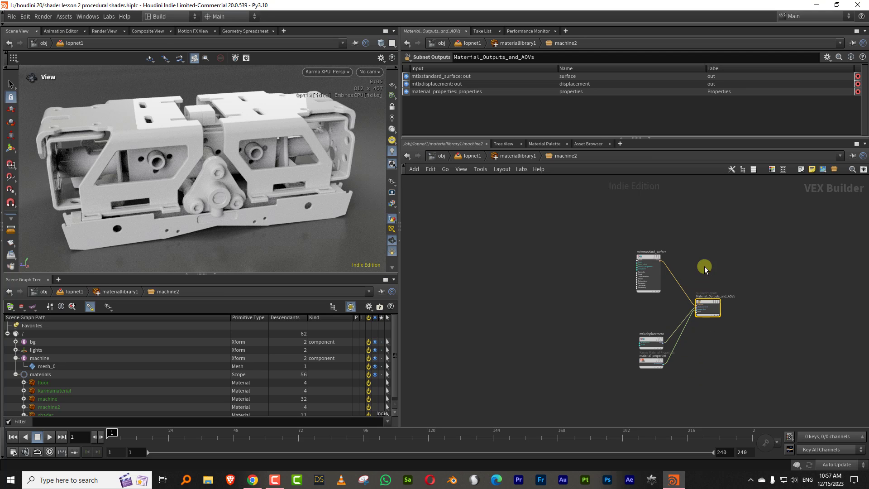
pyautogui.click(704, 266)
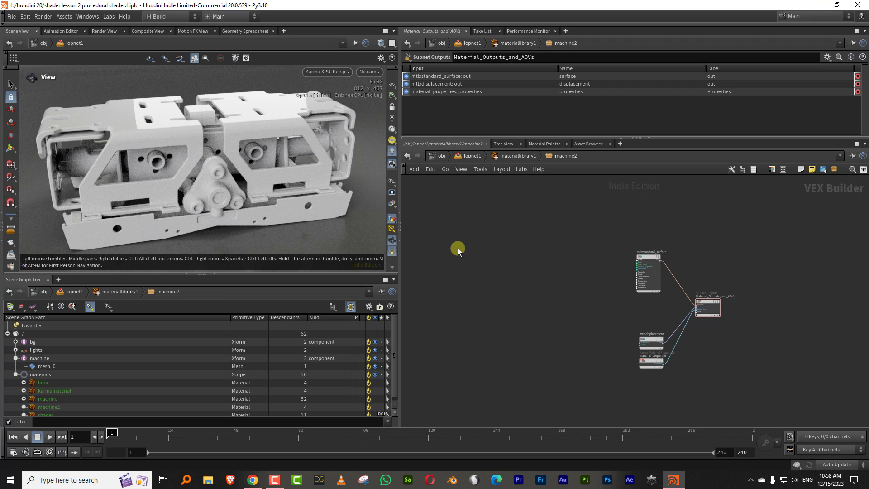
# Step: Add a Karma Hex-Tiled Triplanar node to the left of the mtlxstandard_surface node
pyautogui.scroll(5, 629, 263)
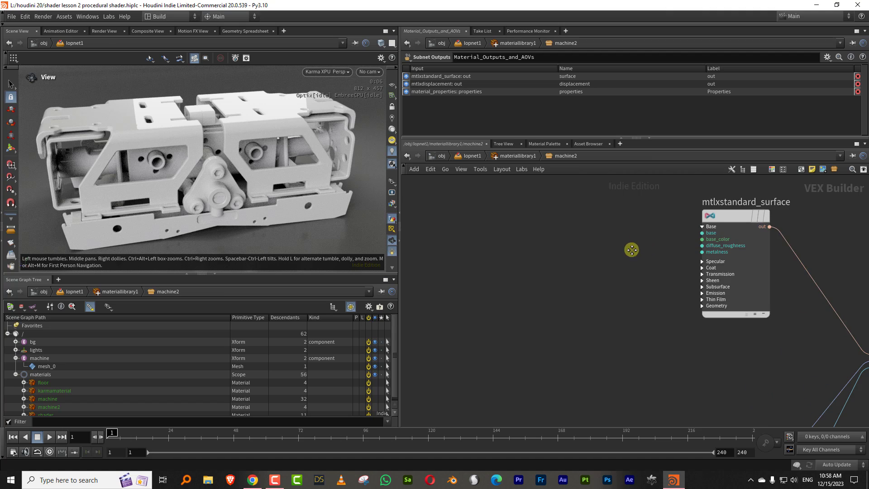
pyautogui.press('Tab')
pyautogui.write('hex')
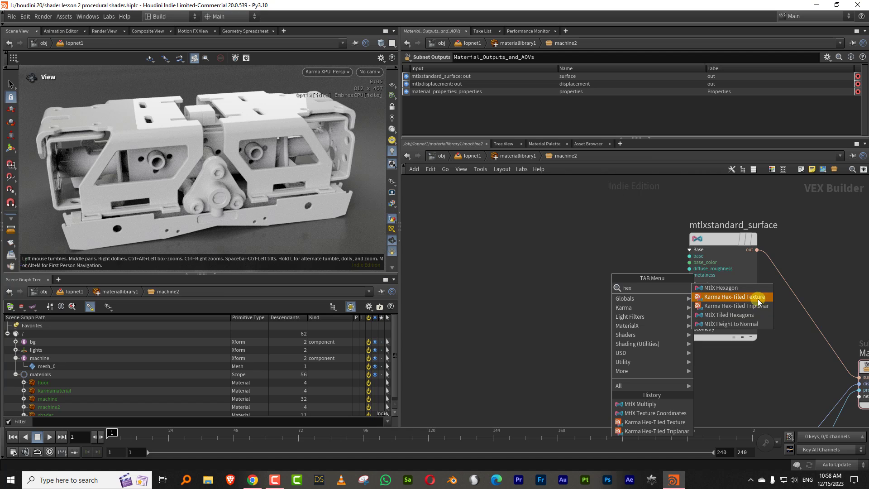
pyautogui.click(755, 310)
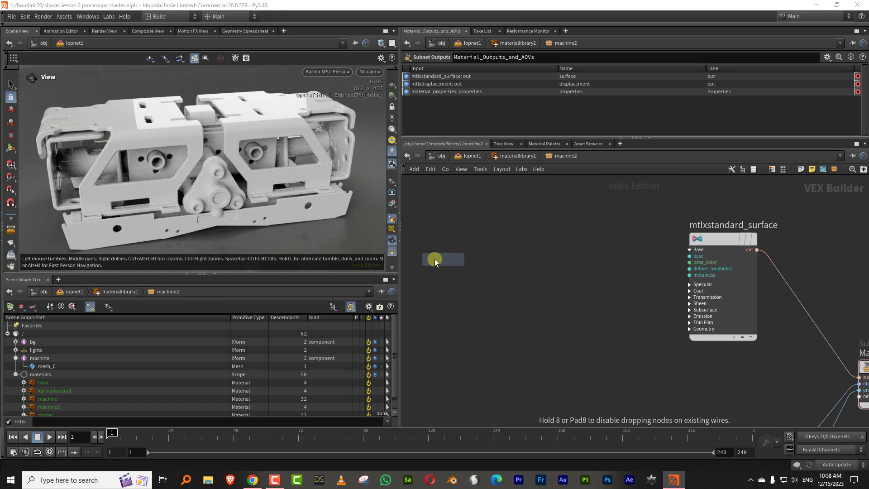
pyautogui.click(459, 285)
# Step: Add a Karma Hex-Tiled Texture node between the triplanar node and the mtlxstandard_surface node
pyautogui.press('Tab')
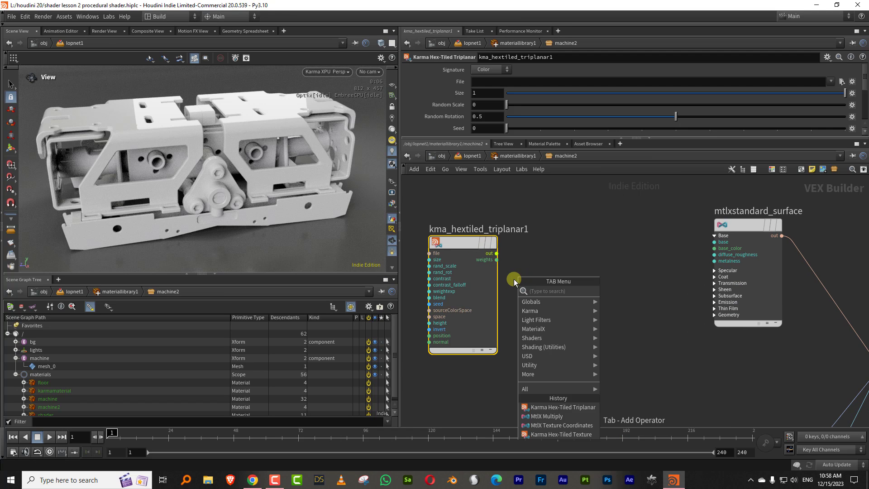
pyautogui.write('hex')
pyautogui.click(646, 299)
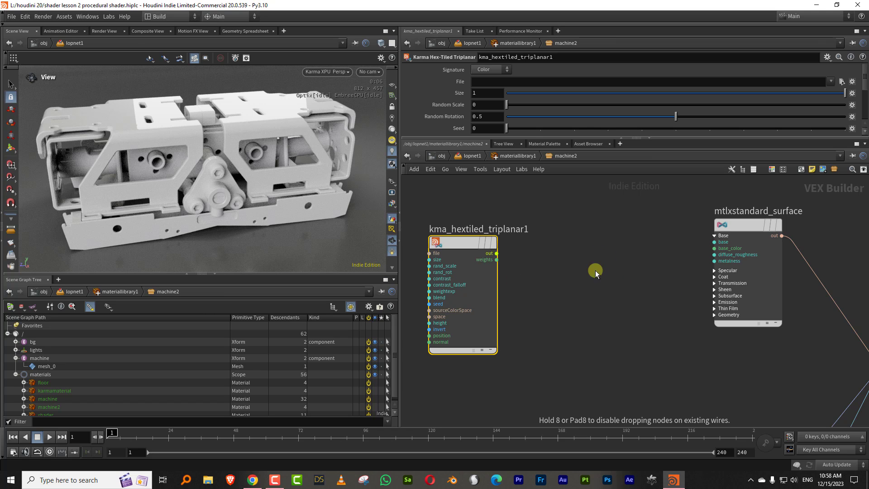
pyautogui.click(556, 323)
pyautogui.scroll(3, 520, 318)
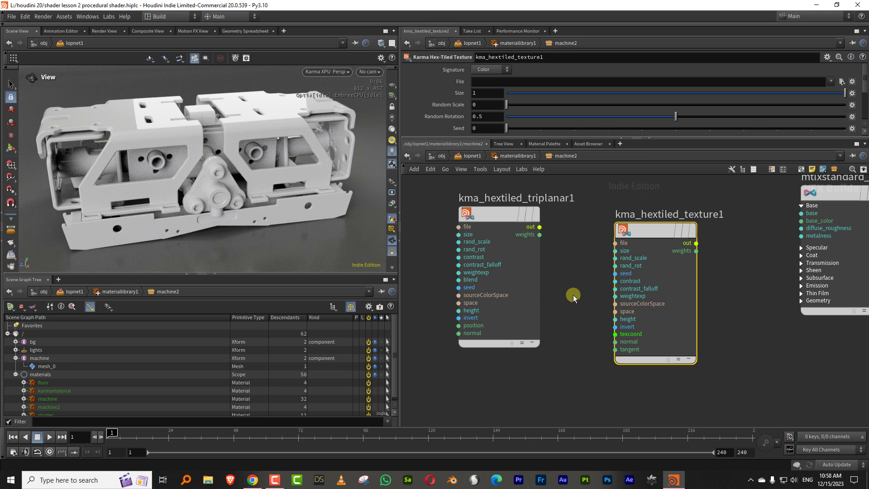
# Step: Delete the Karma Hex-Tiled Triplanar node and move the Karma Hex-Tiled Texture node into its place
pyautogui.moveTo(547, 138); pyautogui.dragTo(548, 169)
pyautogui.click(494, 334)
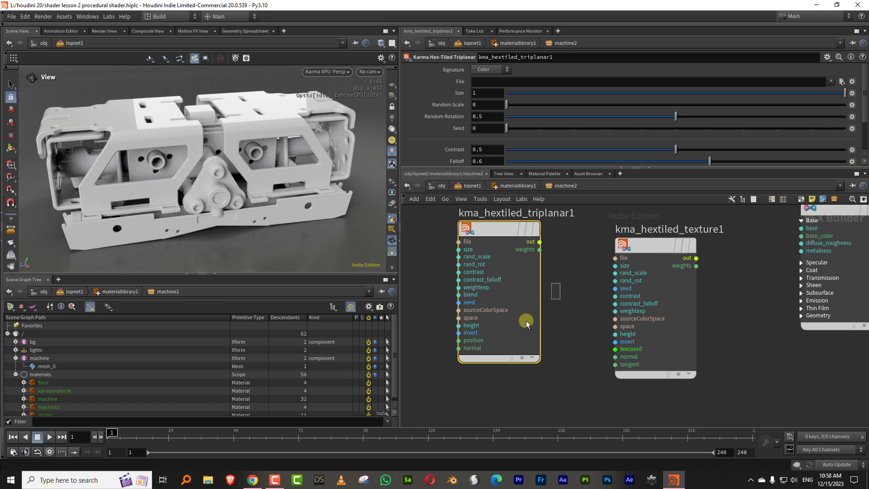
pyautogui.press('Delete')
pyautogui.moveTo(648, 246); pyautogui.dragTo(523, 261)
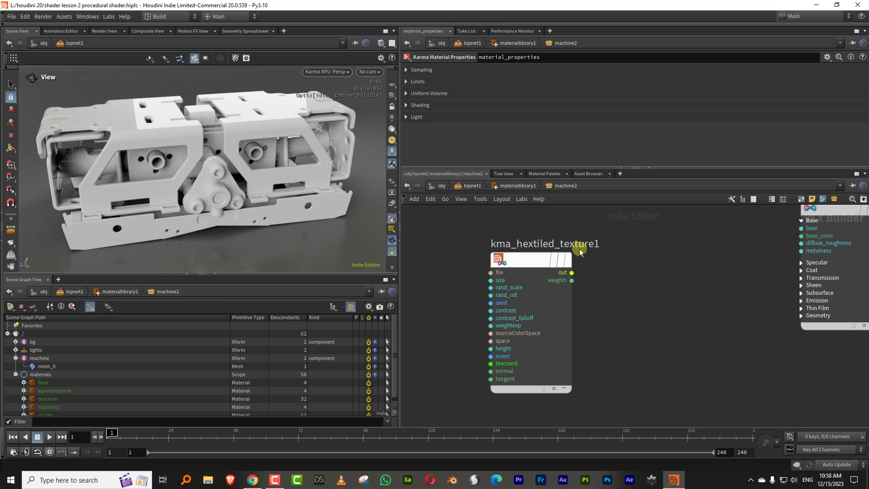
# Step: Load L:/elf/textures/b2.jpg into the hex-tiled texture node and connect its out output to the standard surface's base_color
pyautogui.click(580, 252)
pyautogui.click(831, 84)
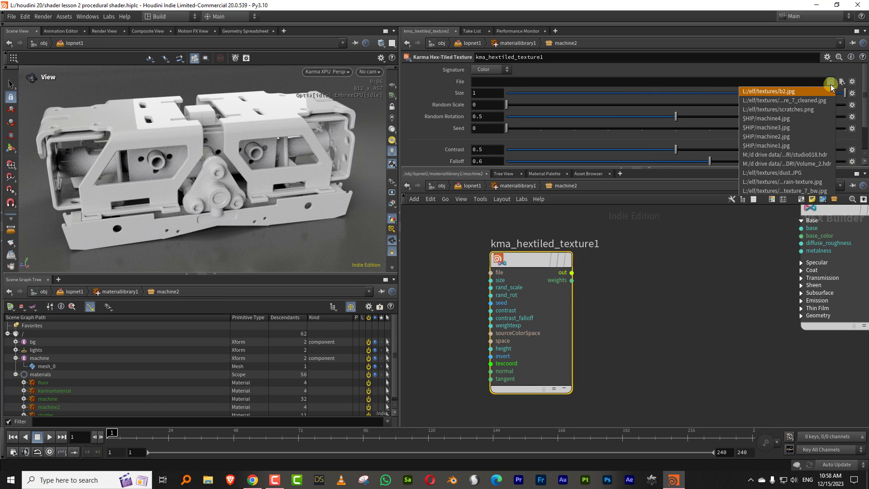
pyautogui.click(821, 92)
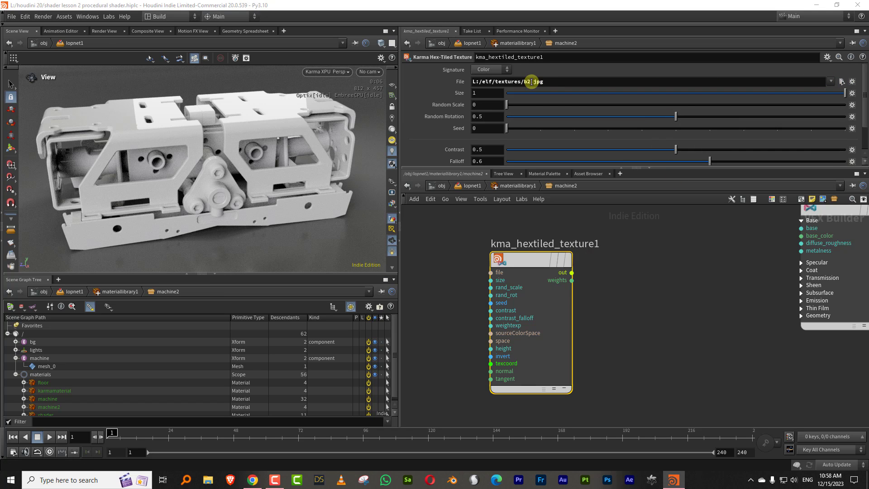
pyautogui.click(626, 260)
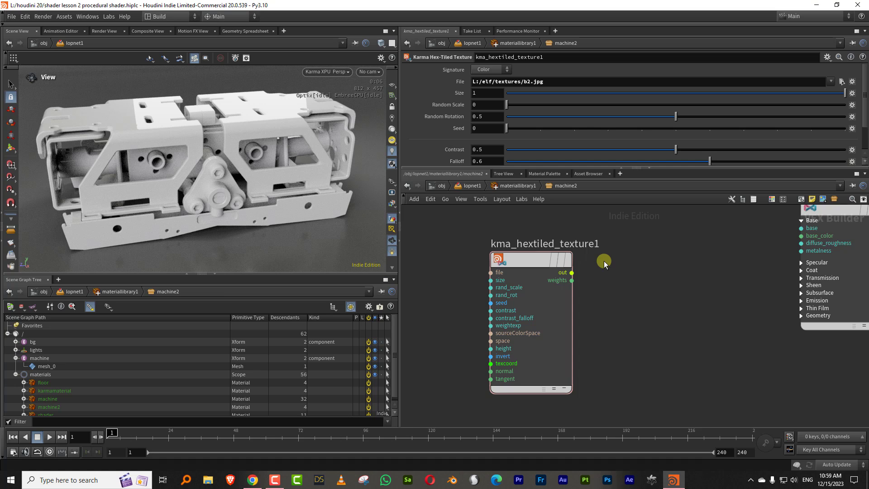
pyautogui.click(572, 272)
pyautogui.click(777, 234)
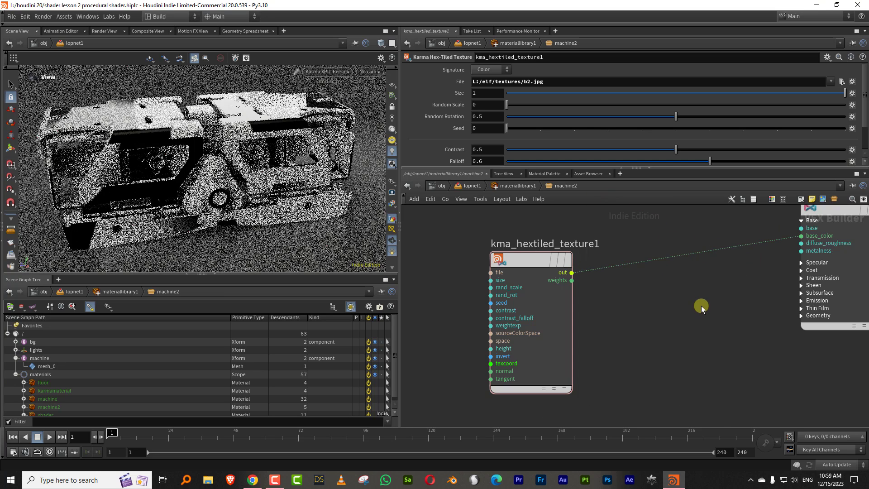
# Step: Reduce the hex-tiled texture's Size to about 0.067
pyautogui.scroll(5, 253, 149)
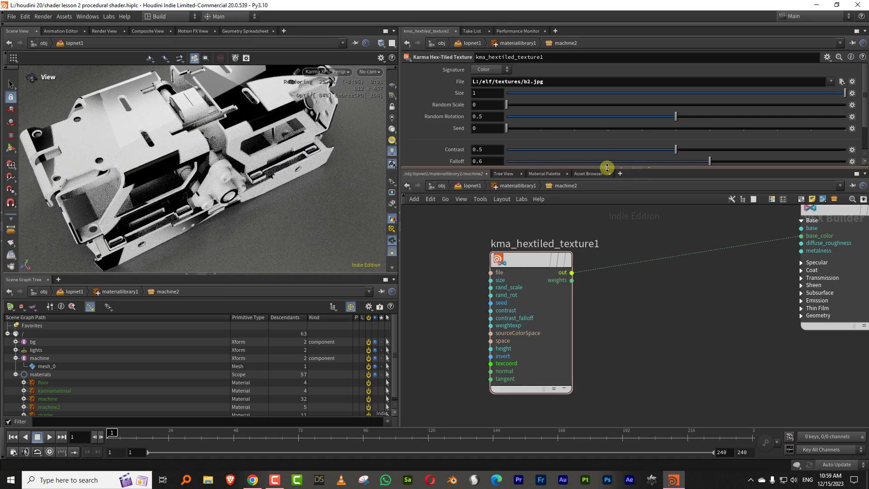
pyautogui.moveTo(607, 168); pyautogui.dragTo(605, 212)
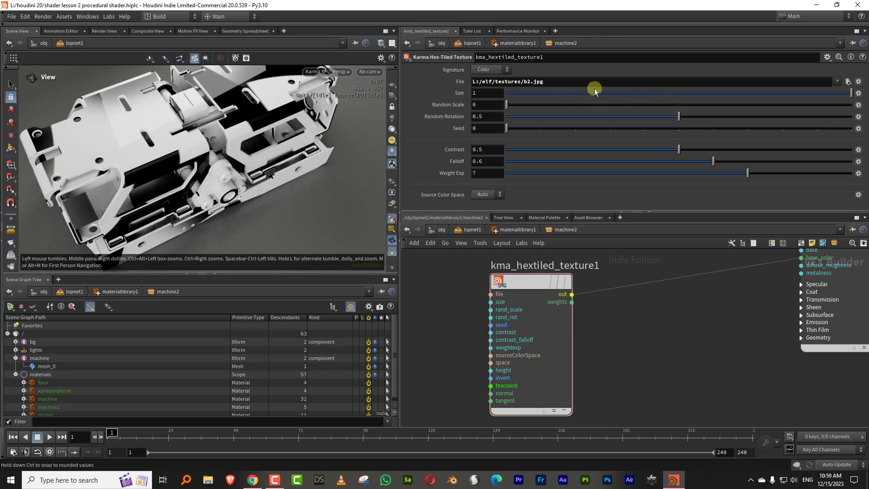
pyautogui.click(542, 93)
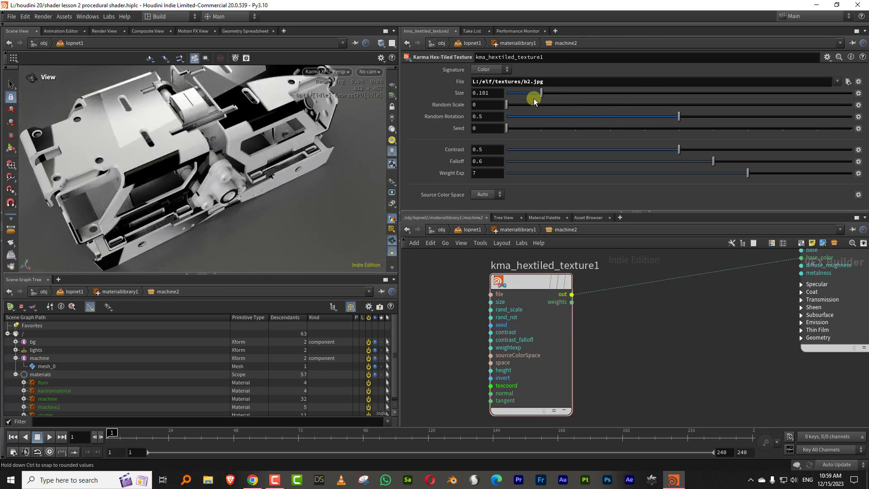
pyautogui.click(527, 92)
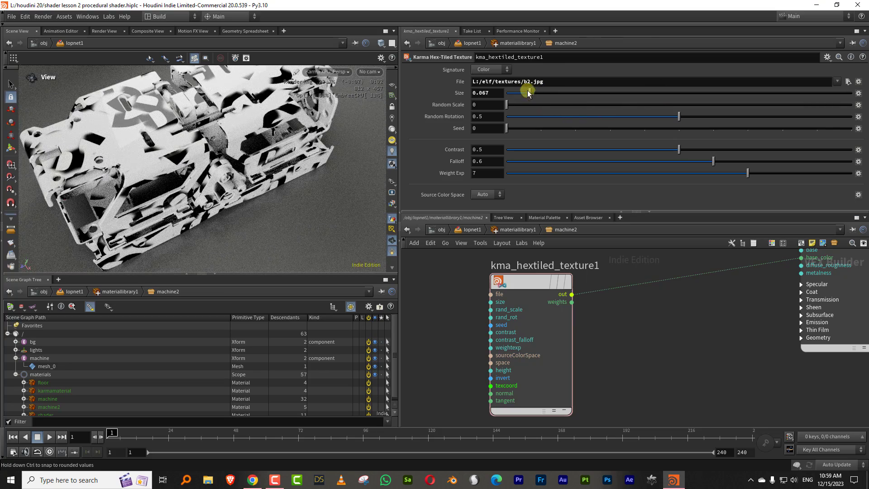
# Step: Set the Specular of the mtlxstandard_surface node to 0
pyautogui.moveTo(772, 302); pyautogui.dragTo(861, 312)
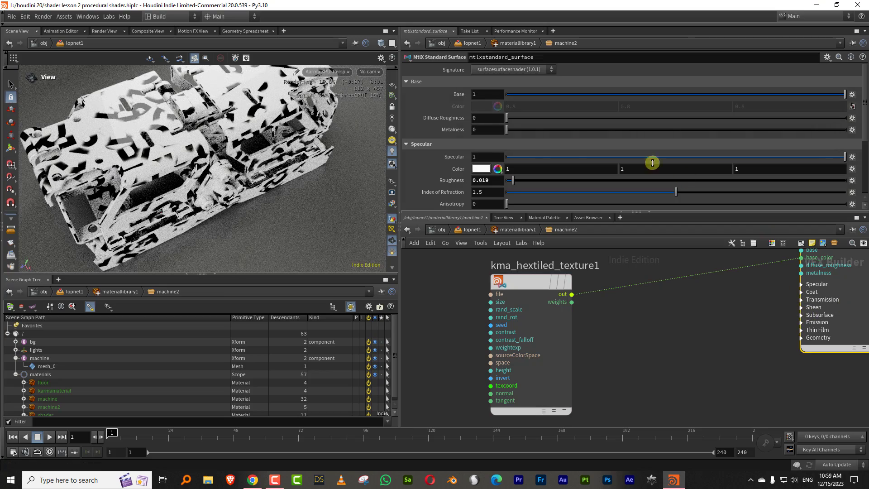
pyautogui.click(507, 157)
# Step: Add a MtlX Texture Coordinates node to the left of the hex-tiled texture node, leaving room between them
pyautogui.moveTo(645, 319); pyautogui.dragTo(697, 300, button='middle')
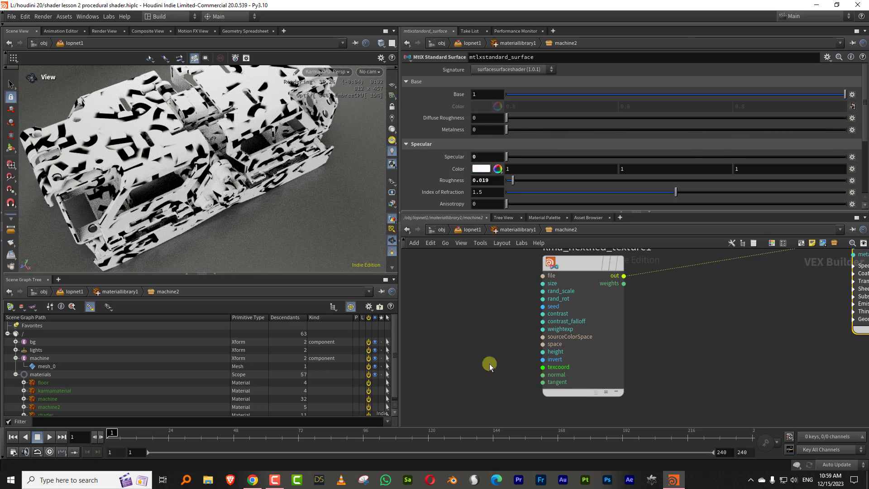
pyautogui.moveTo(558, 370); pyautogui.dragTo(559, 352, button='middle')
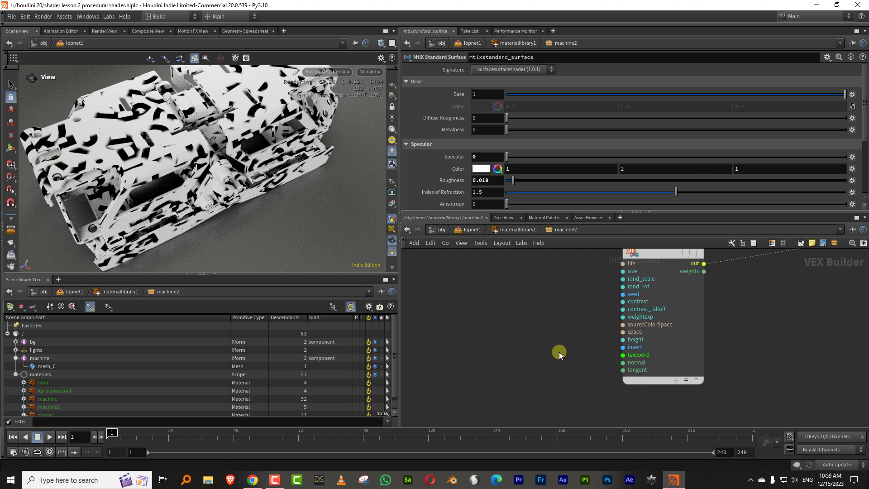
pyautogui.press('Tab')
pyautogui.write('tex')
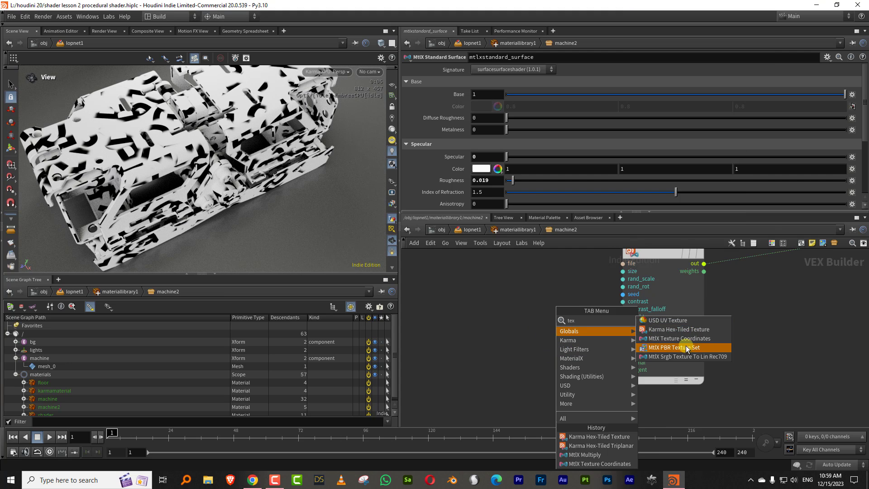
pyautogui.click(667, 337)
pyautogui.click(430, 366)
pyautogui.moveTo(445, 354); pyautogui.dragTo(558, 317, button='middle')
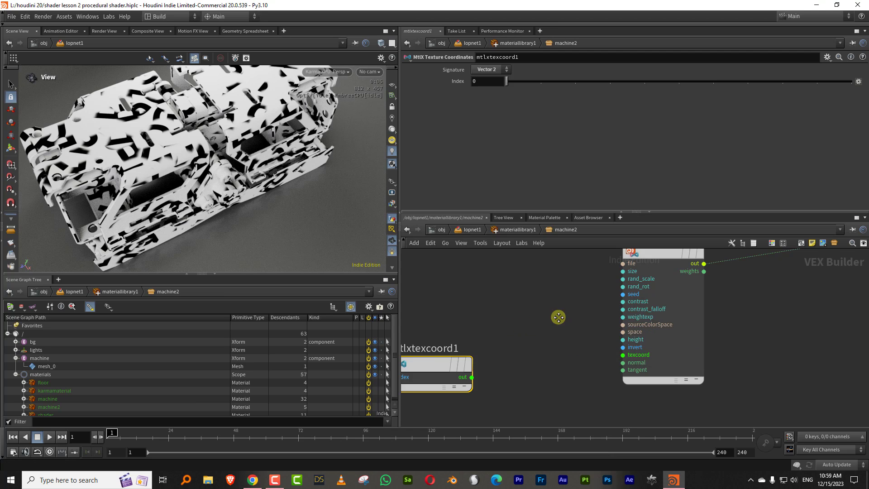
pyautogui.moveTo(539, 327); pyautogui.dragTo(482, 323)
# Step: Insert a MtlX Multiply node between the texture coordinates node's output and the hex-tiled texture's texcoord input
pyautogui.press('Tab')
pyautogui.write('mul')
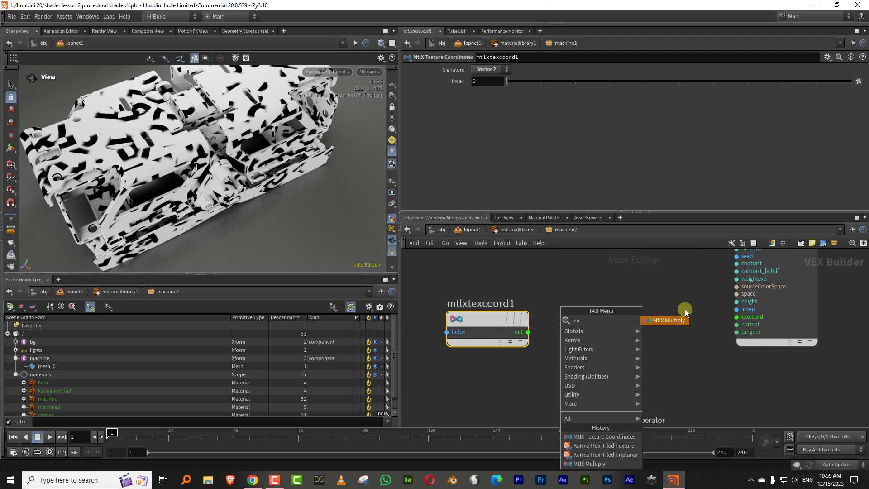
pyautogui.click(680, 319)
pyautogui.click(592, 330)
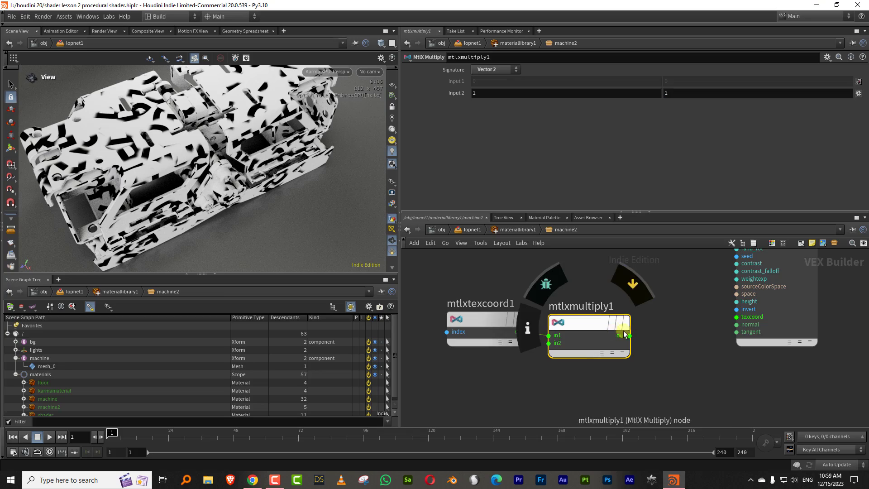
pyautogui.moveTo(630, 335); pyautogui.dragTo(723, 318)
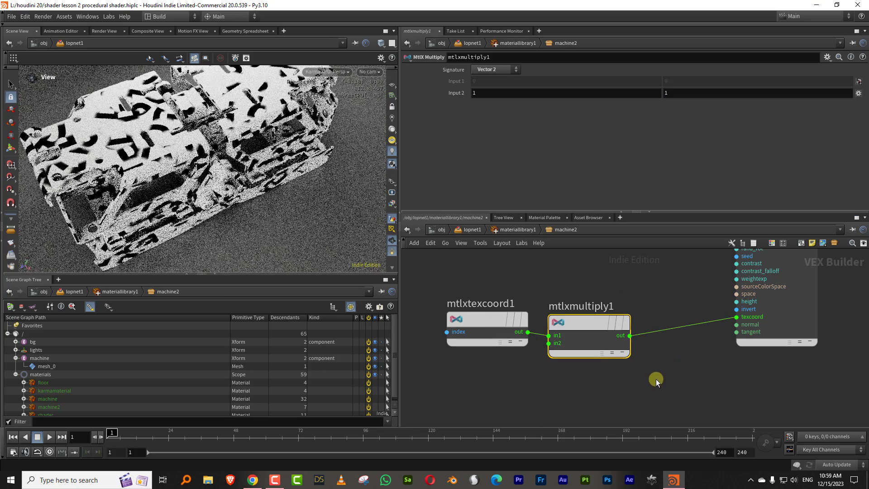
# Step: Try Input 2 values of 14 and 10.1 on the multiply node, settling on 2 for both components
pyautogui.moveTo(453, 94); pyautogui.dragTo(515, 74, button='middle')
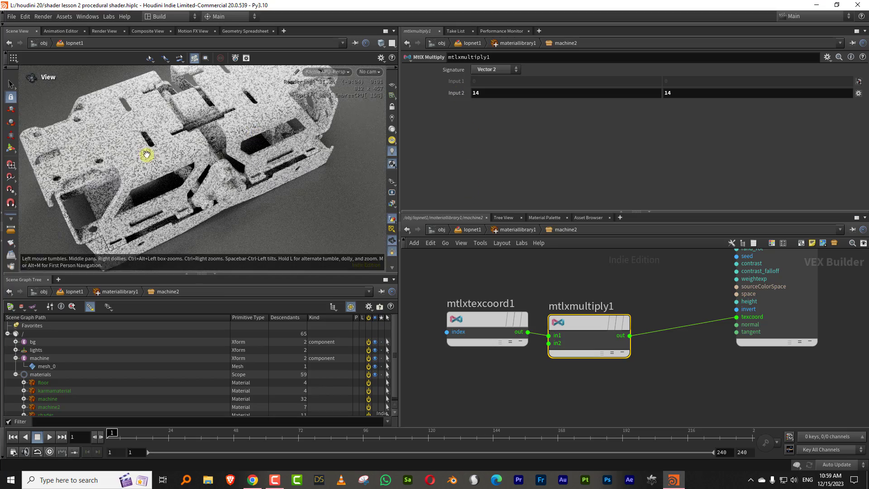
pyautogui.moveTo(146, 155); pyautogui.dragTo(282, 84, button='right')
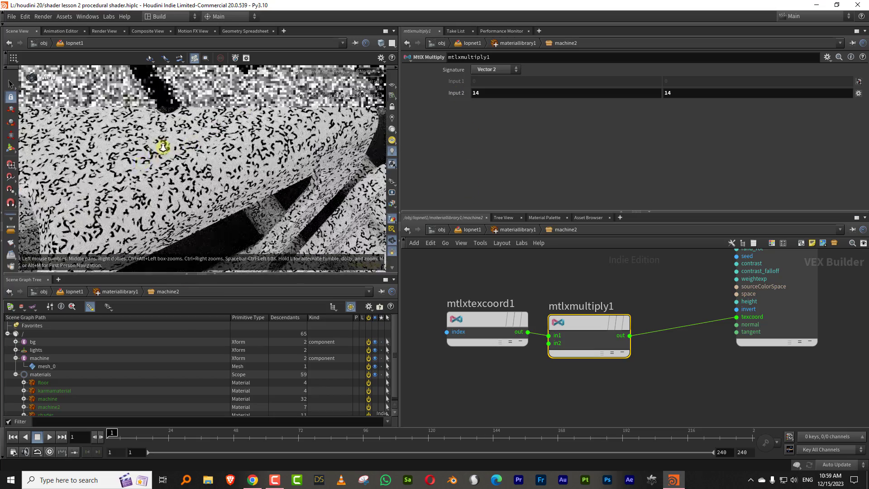
pyautogui.moveTo(163, 143); pyautogui.dragTo(310, 107, button='right')
pyautogui.moveTo(454, 92); pyautogui.dragTo(281, 123, button='middle')
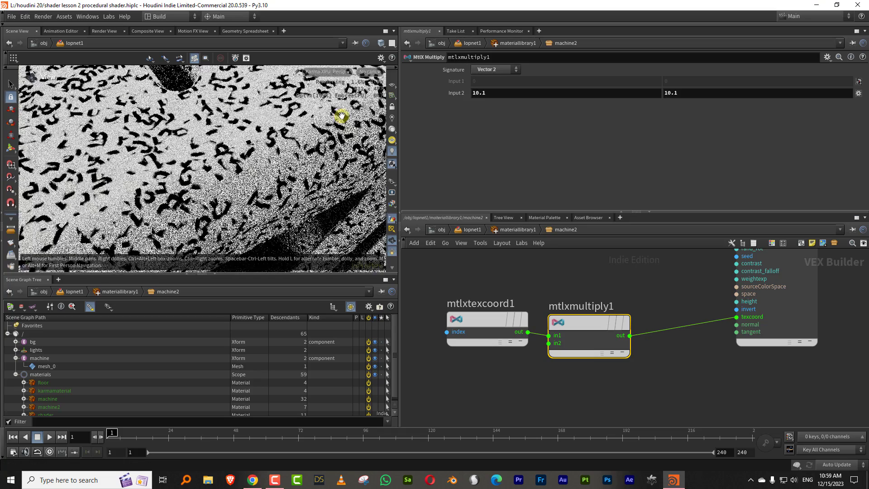
pyautogui.moveTo(498, 93); pyautogui.dragTo(432, 110)
pyautogui.write('2')
pyautogui.press('Return')
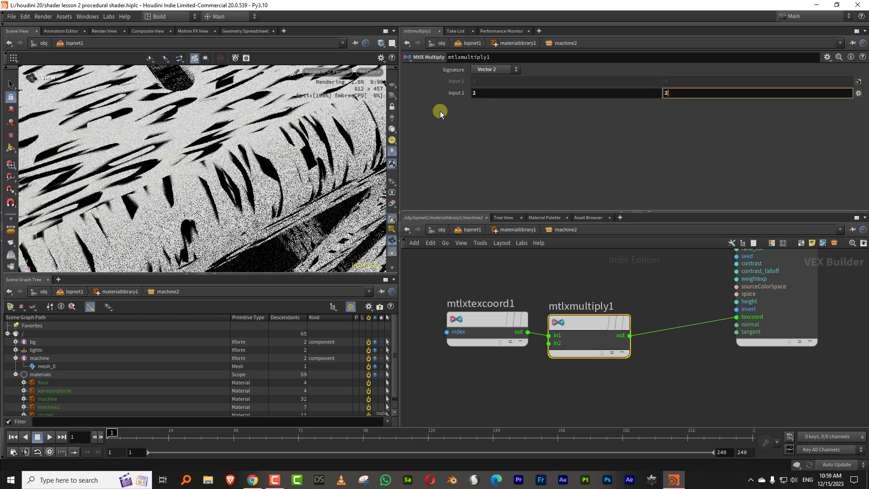
# Step: Set the hex-tiled texture's Random Scale to about 0.399 and its Size to about 0.084
pyautogui.click(772, 247)
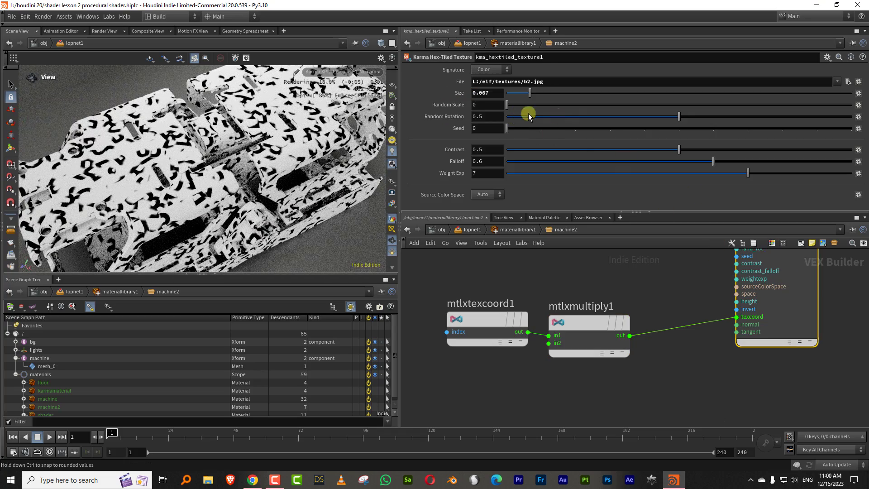
pyautogui.moveTo(514, 106); pyautogui.dragTo(520, 104)
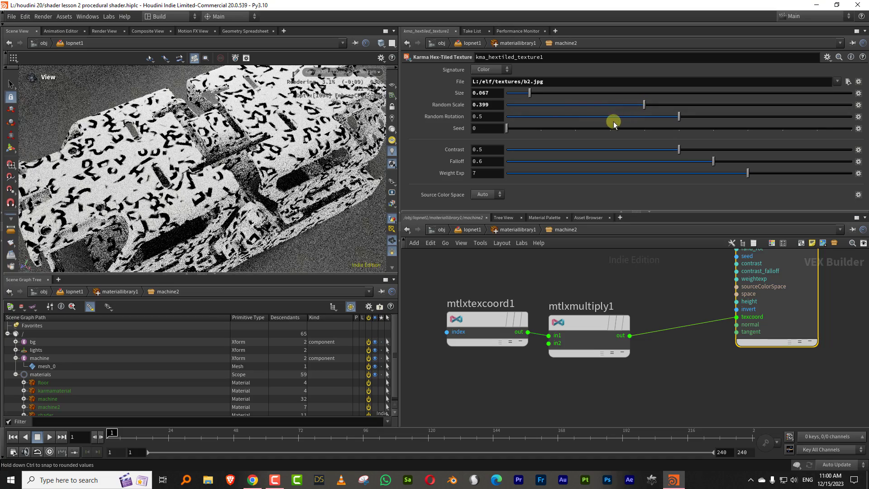
pyautogui.click(553, 92)
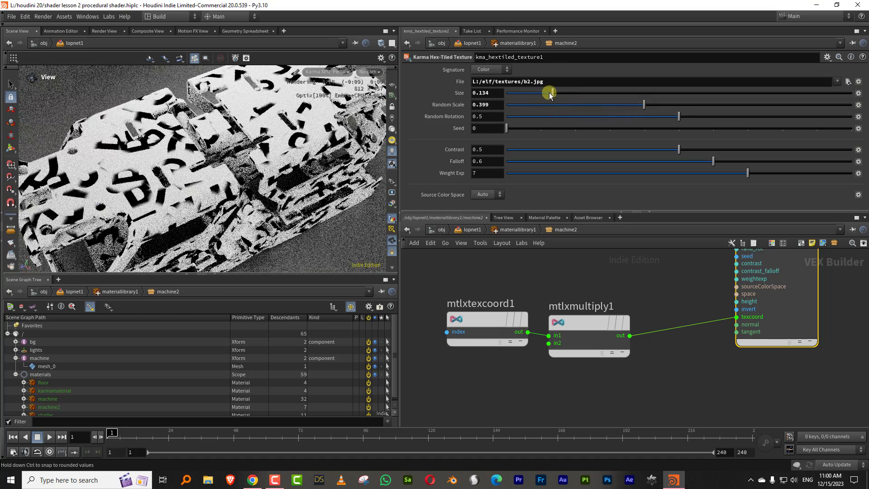
pyautogui.moveTo(550, 92); pyautogui.dragTo(484, 119)
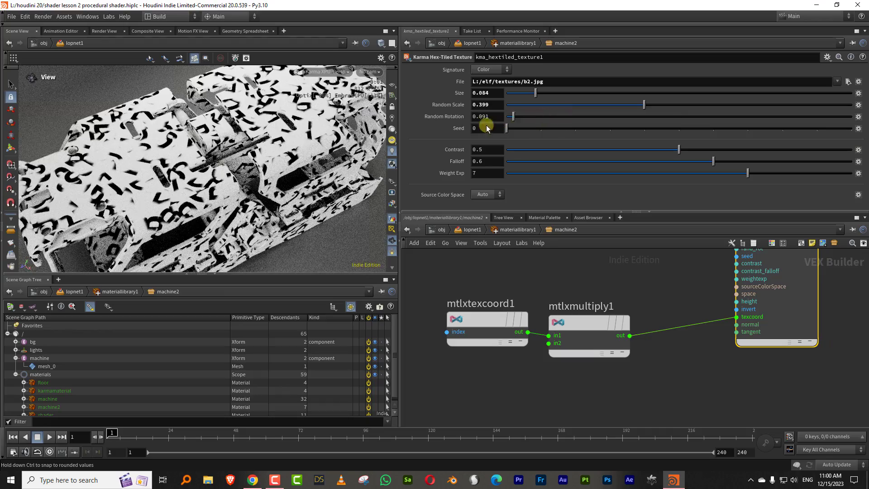
# Step: Raise the hex-tiled texture's Random Rotation to about 0.899, and try Seed 1 before returning it to 0
pyautogui.scroll(5, 255, 185)
pyautogui.moveTo(256, 185); pyautogui.dragTo(168, 184)
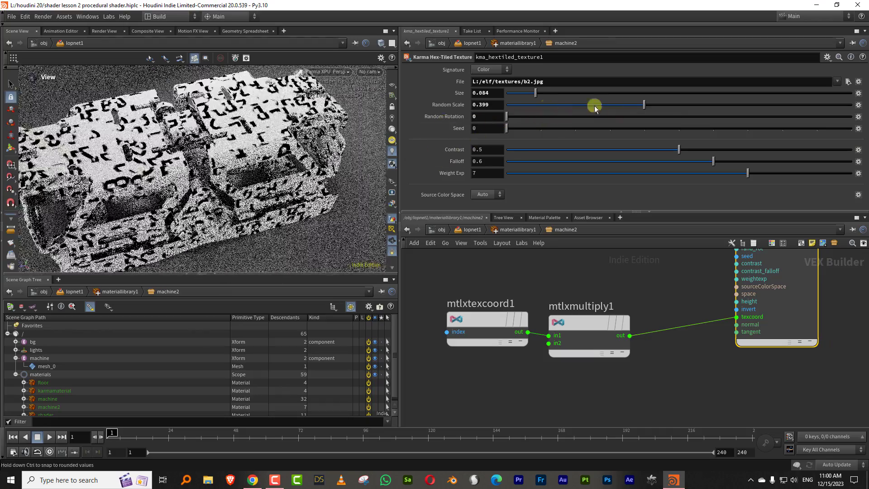
pyautogui.moveTo(593, 116); pyautogui.dragTo(816, 116)
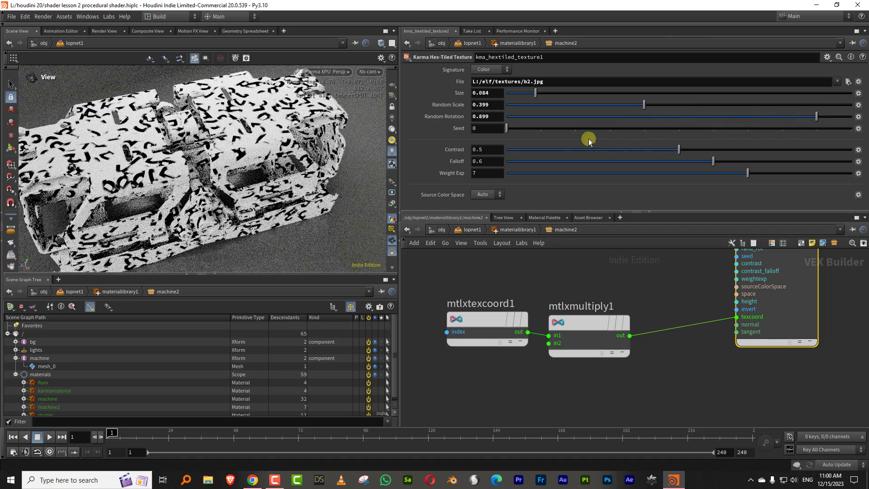
pyautogui.click(537, 130)
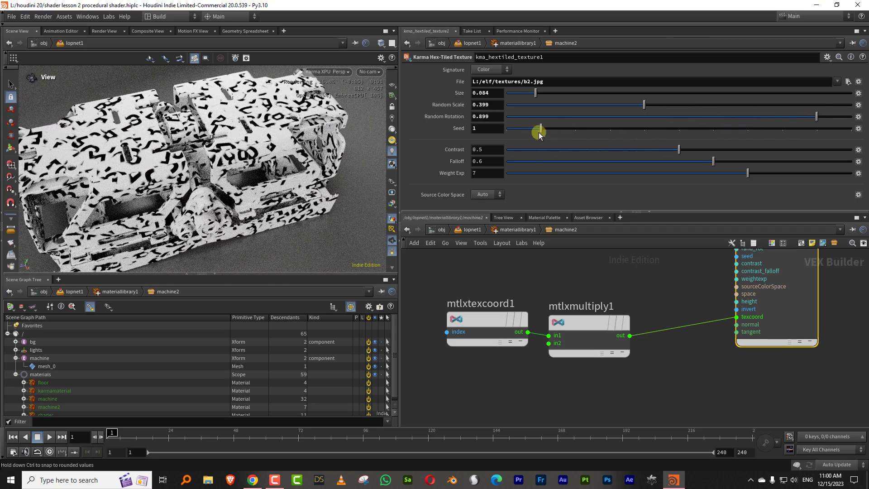
pyautogui.click(512, 130)
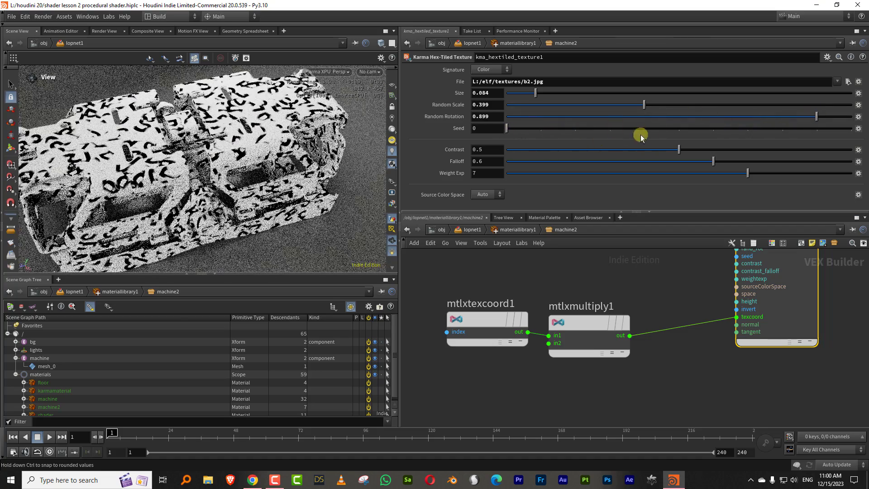
# Step: Try low and high Contrast values on the hex-tiled texture, settling on about 0.147
pyautogui.click(544, 153)
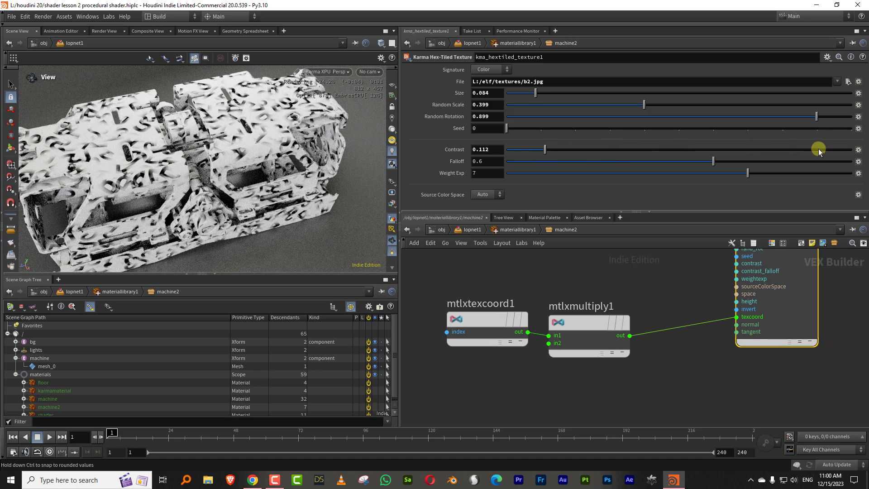
pyautogui.click(818, 149)
pyautogui.click(558, 152)
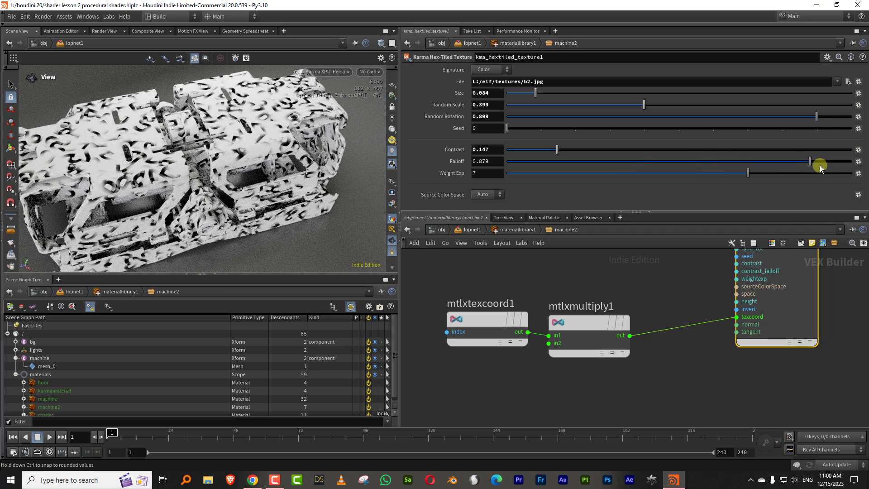
# Step: Set the hex-tiled texture's Falloff to about 0.853 and its Weight Exp to about 8.35
pyautogui.moveTo(820, 168); pyautogui.dragTo(603, 162)
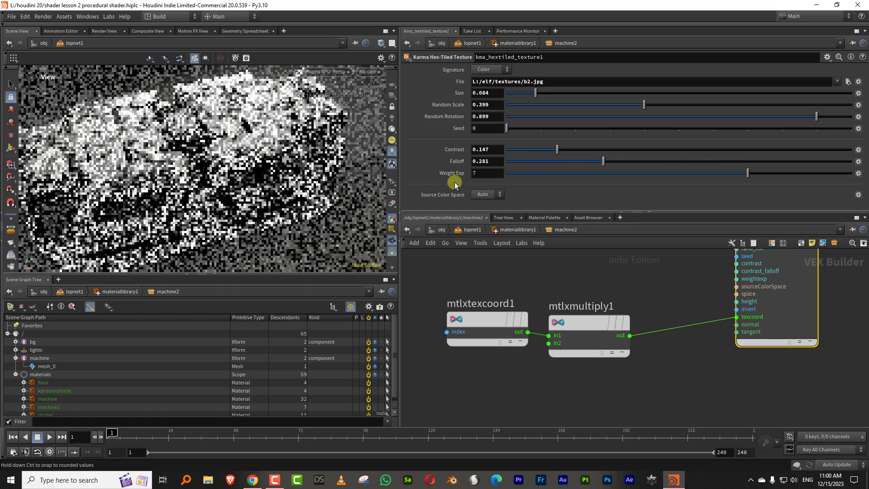
pyautogui.moveTo(454, 181); pyautogui.dragTo(462, 183)
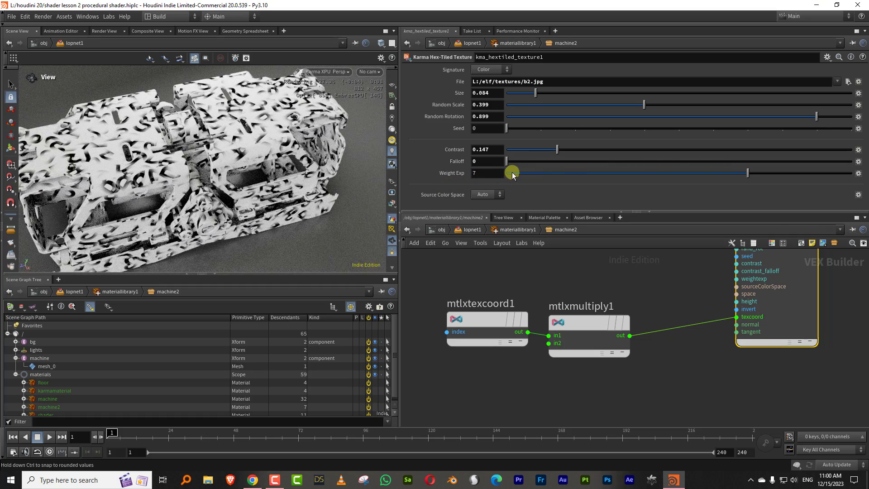
pyautogui.scroll(3, 259, 164)
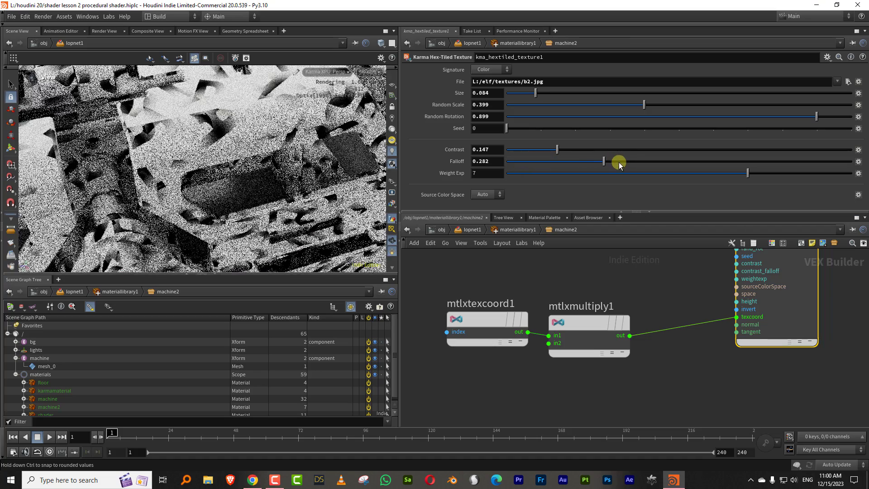
pyautogui.moveTo(618, 162); pyautogui.dragTo(801, 161)
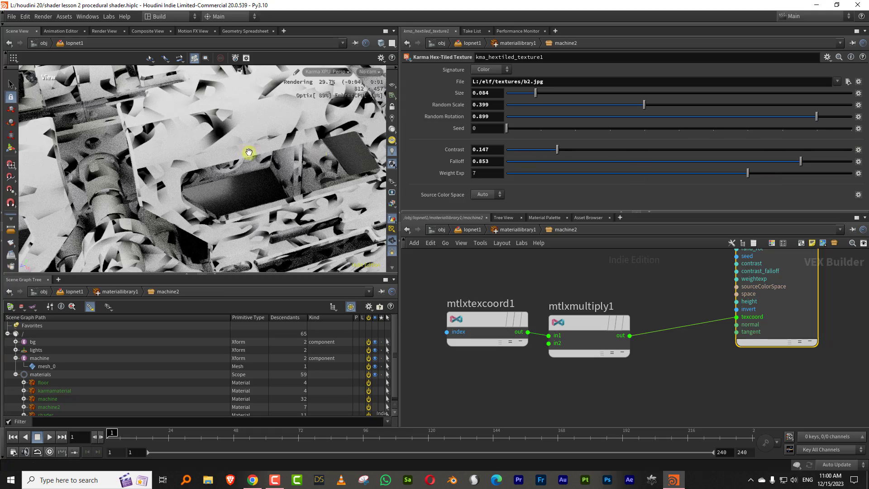
pyautogui.scroll(-5, 249, 152)
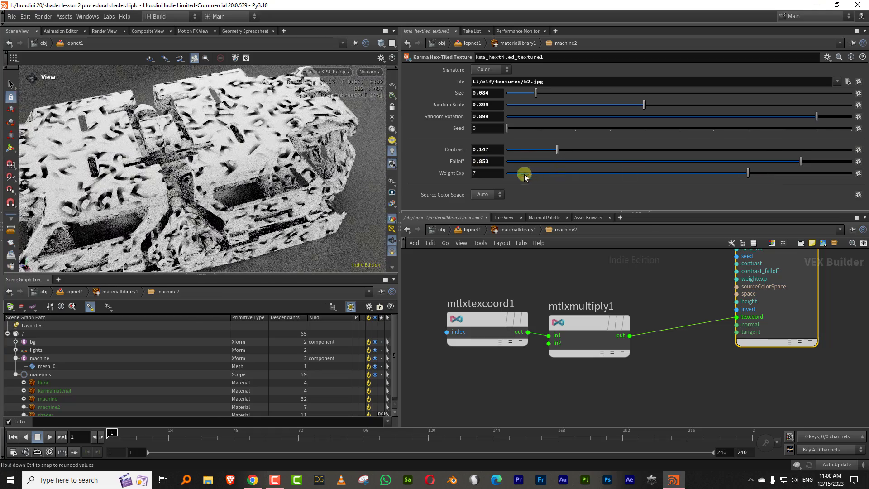
pyautogui.moveTo(524, 176); pyautogui.dragTo(688, 176)
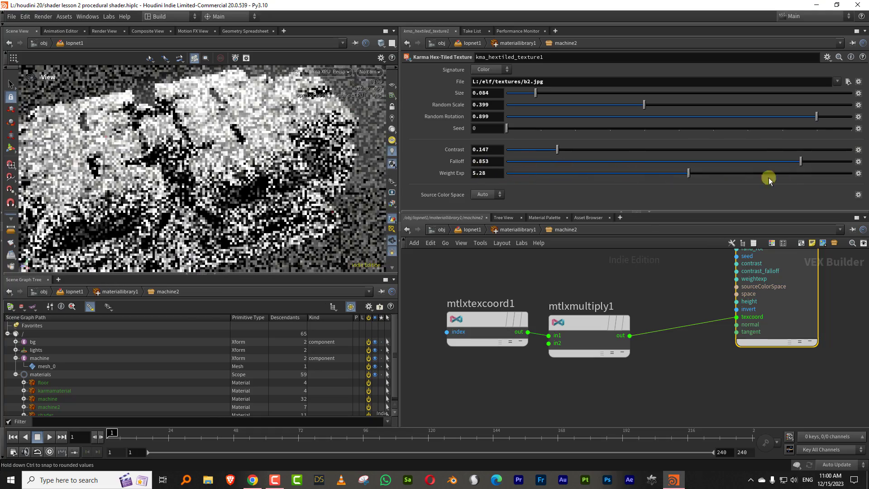
pyautogui.moveTo(768, 179); pyautogui.dragTo(794, 175)
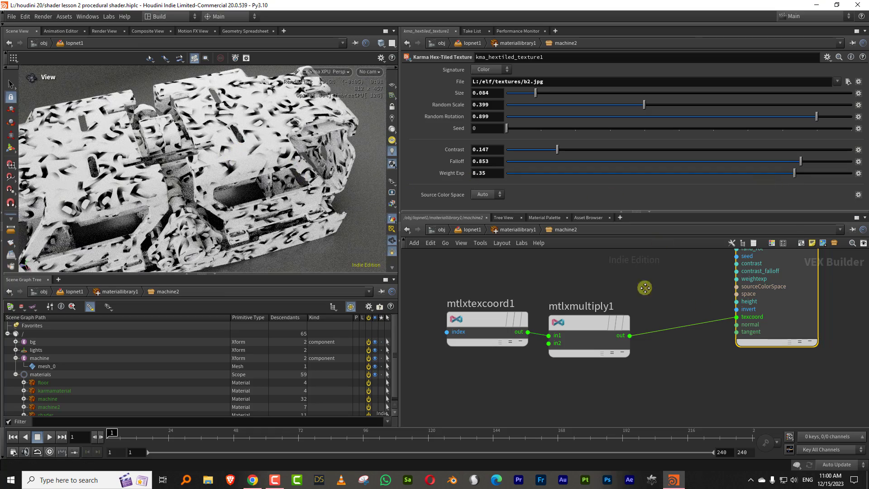
# Step: Connect the hex-tiled texture's weights output to the standard surface's base_color and inspect the tile pattern on the machine up close
pyautogui.moveTo(644, 288); pyautogui.dragTo(517, 350, button='middle')
pyautogui.moveTo(740, 301); pyautogui.dragTo(599, 353, button='middle')
pyautogui.click(549, 351)
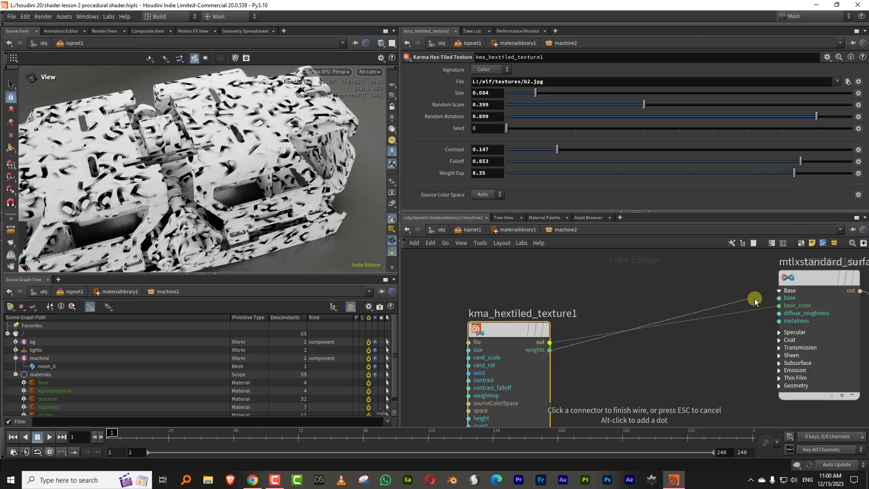
pyautogui.click(779, 306)
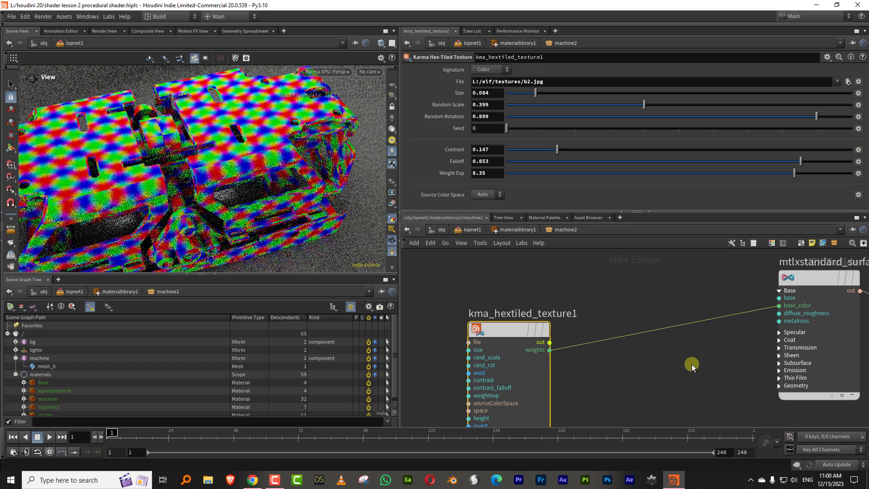
pyautogui.moveTo(293, 105); pyautogui.dragTo(305, 99, button='right')
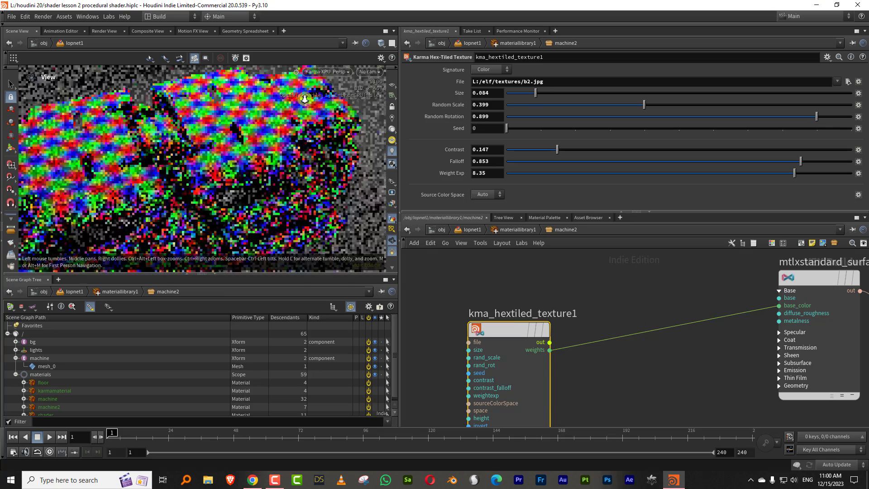
pyautogui.moveTo(305, 98); pyautogui.dragTo(243, 149, button='middle')
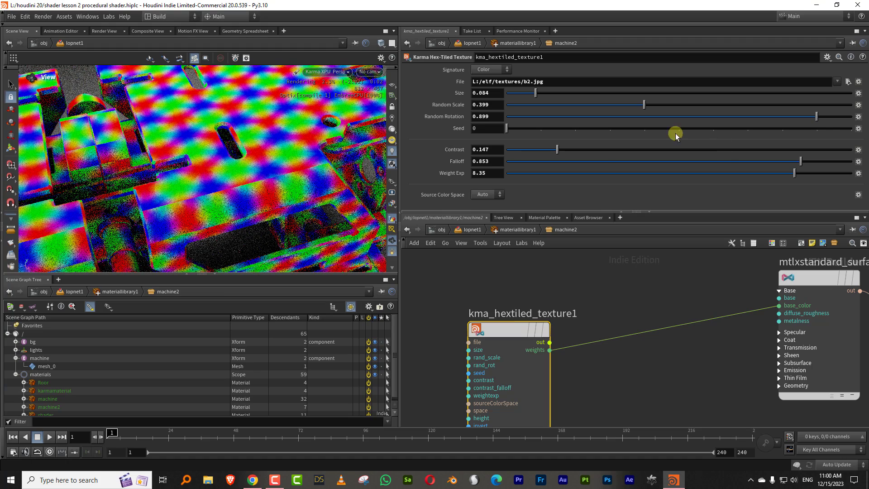
# Step: Reconnect the hex-tiled texture's out output to the standard surface's base_color in place of weights
pyautogui.moveTo(560, 347); pyautogui.dragTo(549, 342)
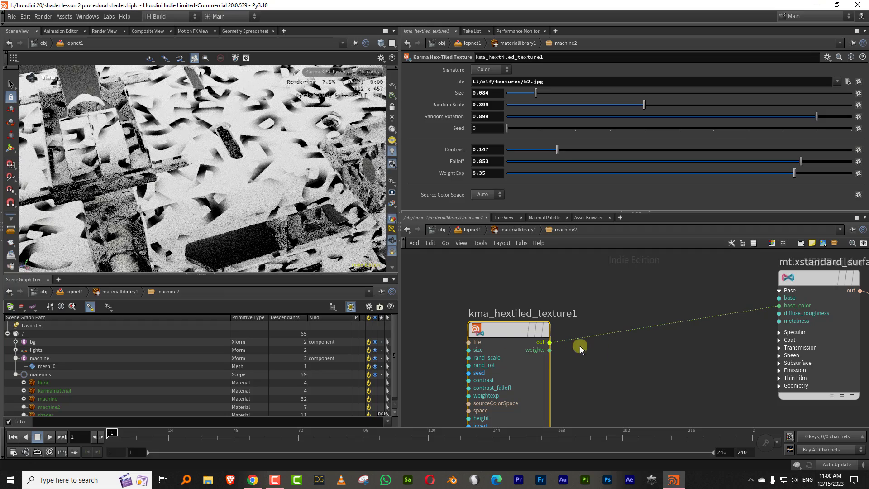
pyautogui.moveTo(202, 142); pyautogui.dragTo(142, 213, button='right')
pyautogui.moveTo(142, 212); pyautogui.dragTo(154, 185, button='middle')
# Step: Add a Karma Hex-Tiled Triplanar node beside the hex-tiled texture and load L:/elf/textures/scratches.png into it
pyautogui.moveTo(625, 389); pyautogui.dragTo(692, 306, button='middle')
pyautogui.scroll(-3, 633, 323)
pyautogui.press('Tab')
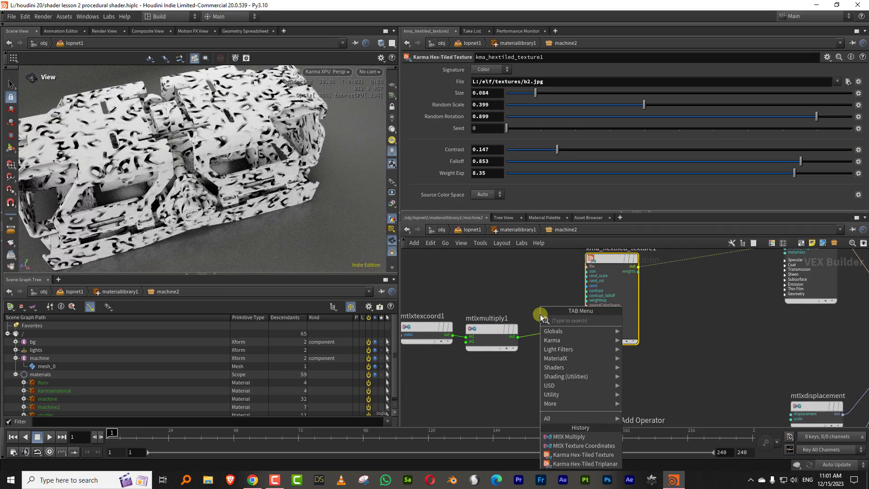
pyautogui.write('hex')
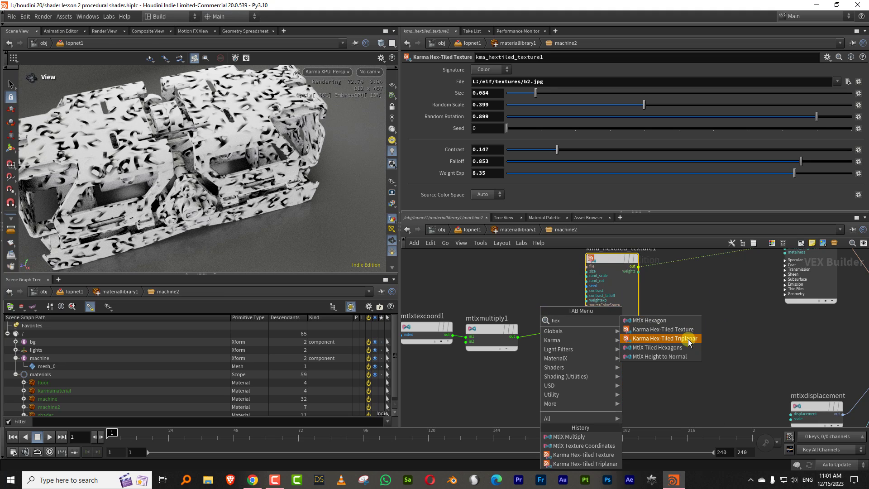
pyautogui.click(687, 337)
pyautogui.click(704, 314)
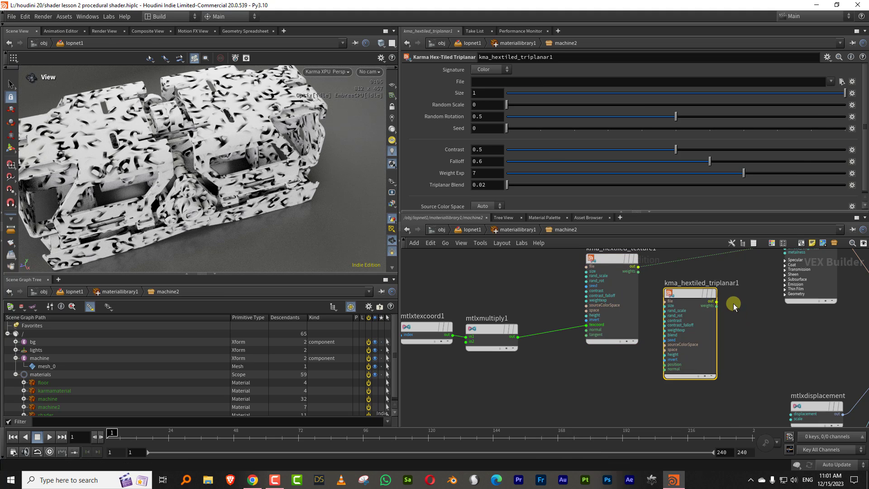
pyautogui.click(830, 81)
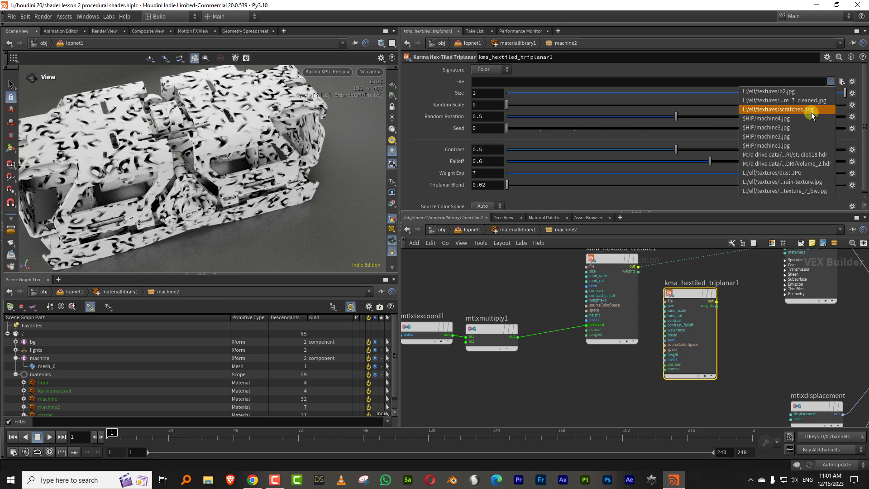
pyautogui.click(811, 110)
# Step: Delete the texture coordinates, multiply and hex-tiled texture nodes, and move the triplanar node further left of the standard surface
pyautogui.moveTo(424, 304); pyautogui.dragTo(618, 360)
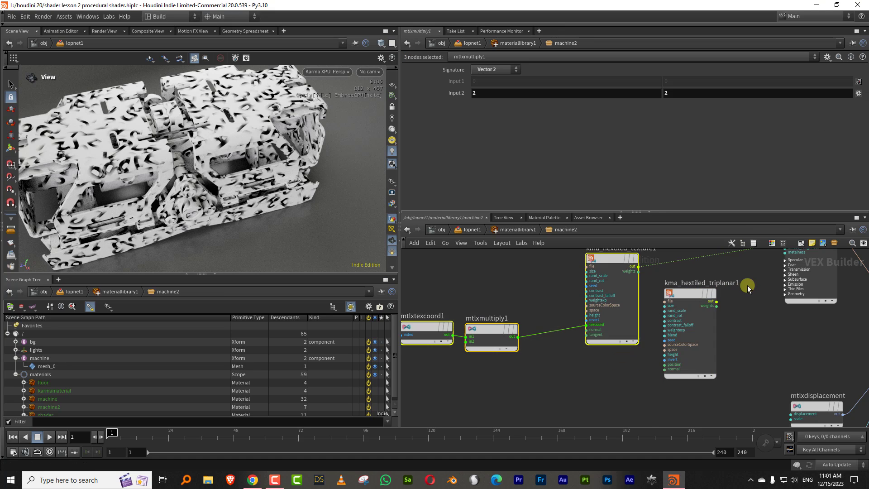
pyautogui.press('Delete')
pyautogui.moveTo(745, 289); pyautogui.dragTo(670, 365, button='middle')
pyautogui.moveTo(616, 366); pyautogui.dragTo(524, 315)
pyautogui.scroll(1, 583, 317)
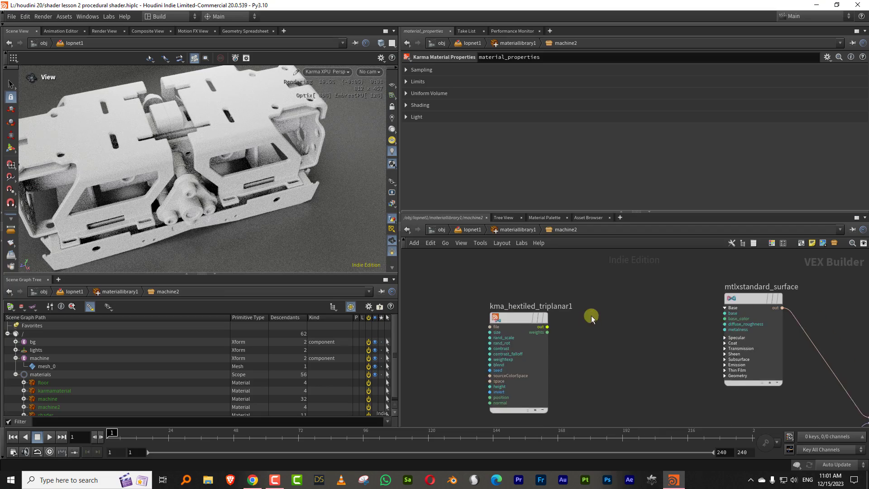
# Step: Connect the hex-tiled triplanar's out output to the standard surface's base_color
pyautogui.scroll(1, 588, 323)
pyautogui.click(543, 327)
pyautogui.press('Escape')
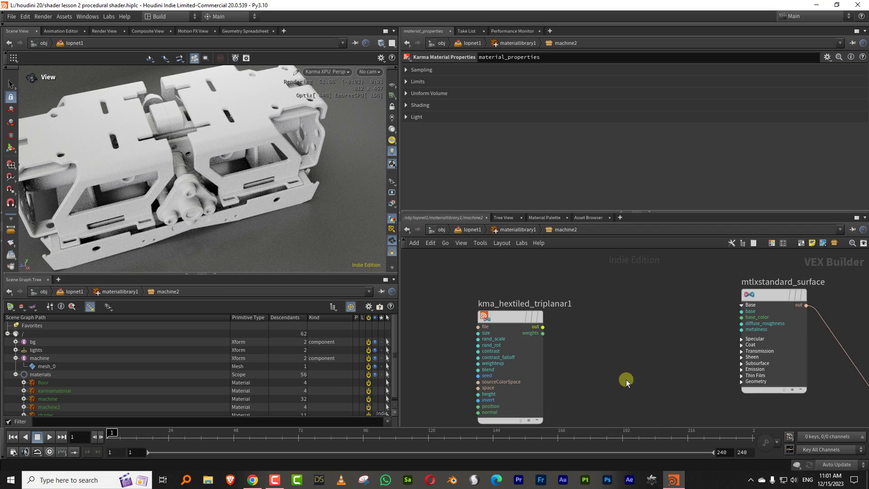
# Step: Set the hex-tiled triplanar's contrast to 0.838, random rotation to 0.941 and size to 0.943
pyautogui.click(515, 317)
pyautogui.moveTo(138, 151); pyautogui.dragTo(217, 178, button='right')
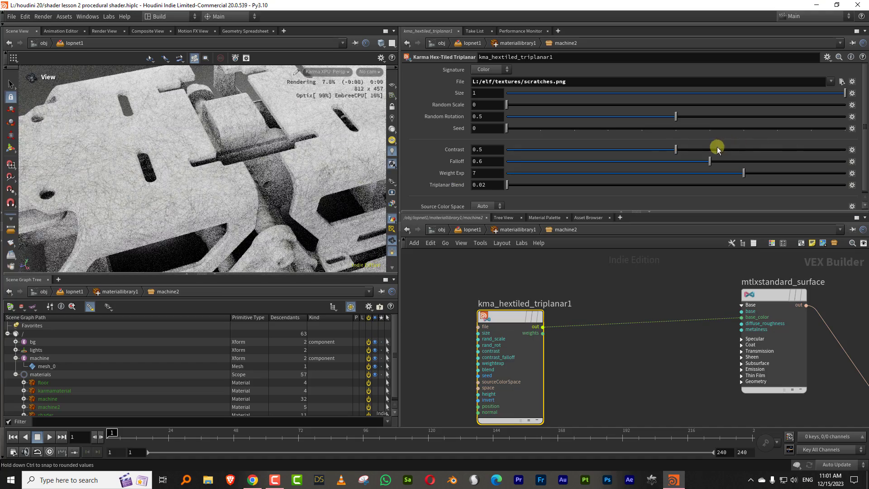
pyautogui.moveTo(717, 148); pyautogui.dragTo(789, 149)
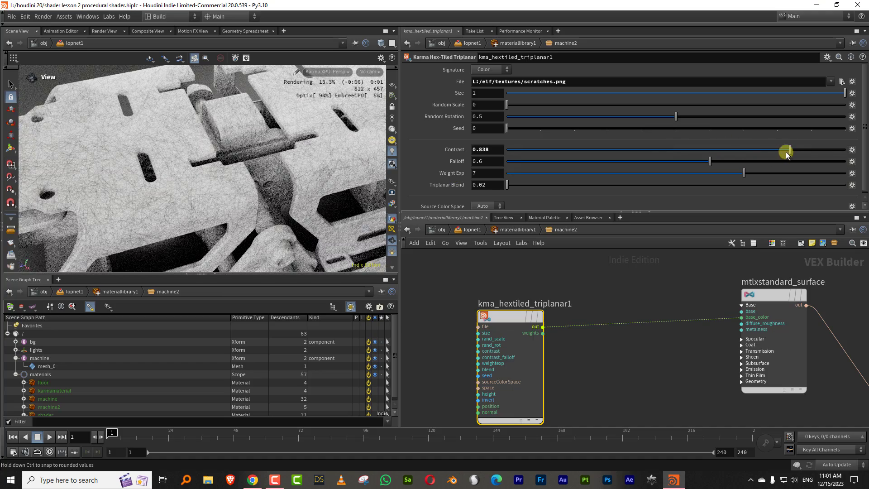
pyautogui.moveTo(682, 115); pyautogui.dragTo(826, 116)
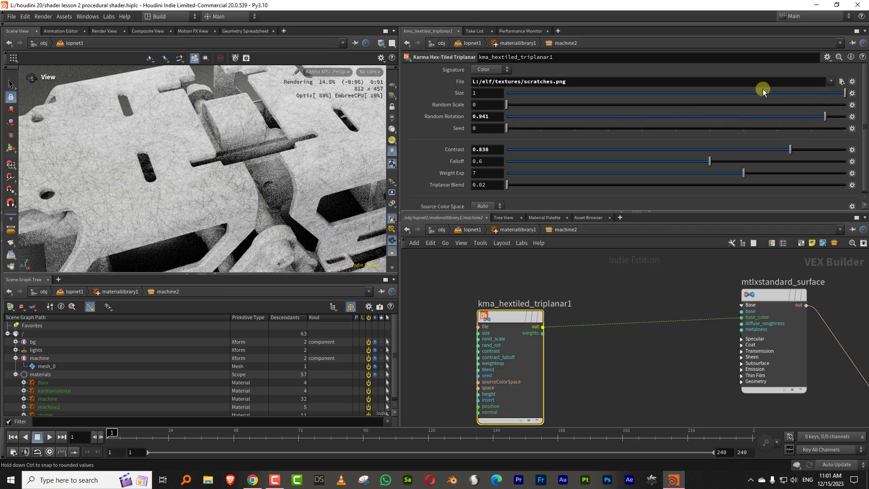
pyautogui.moveTo(817, 95); pyautogui.dragTo(821, 97)
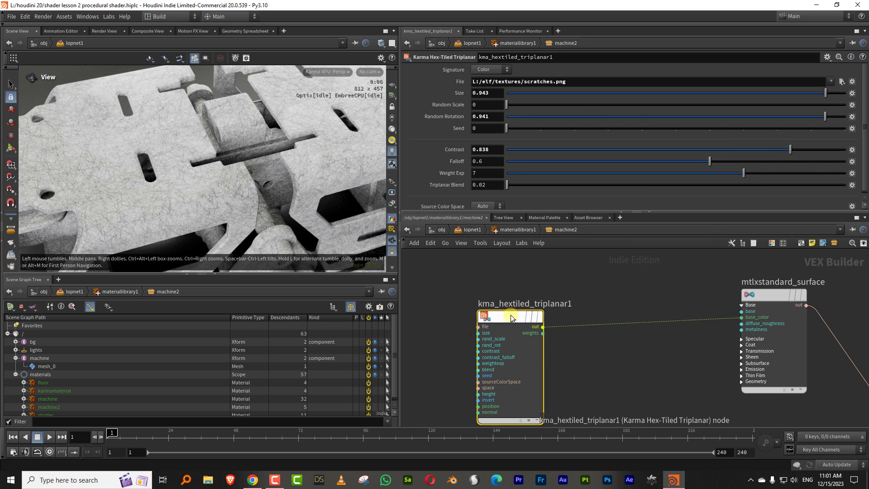
# Step: Rename the hex-tiled triplanar node as scratches1
pyautogui.press('l')
pyautogui.scroll(-2, 580, 281)
pyautogui.press('F2')
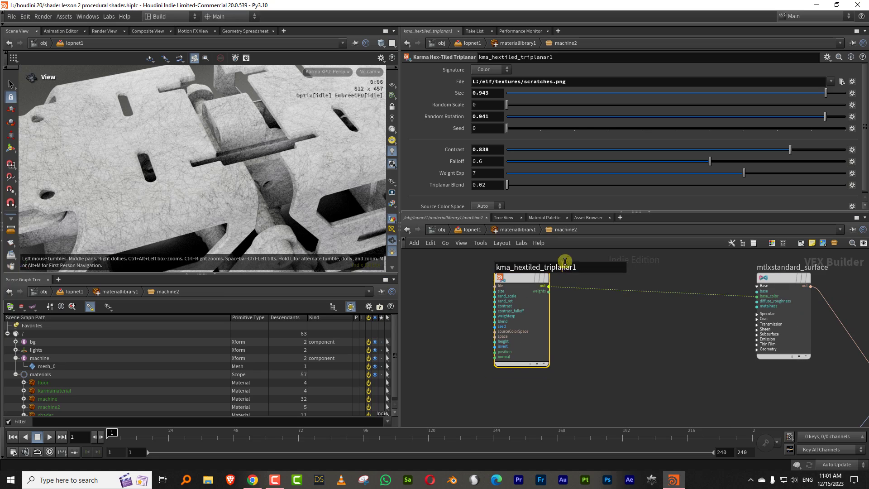
pyautogui.write('scratches1')
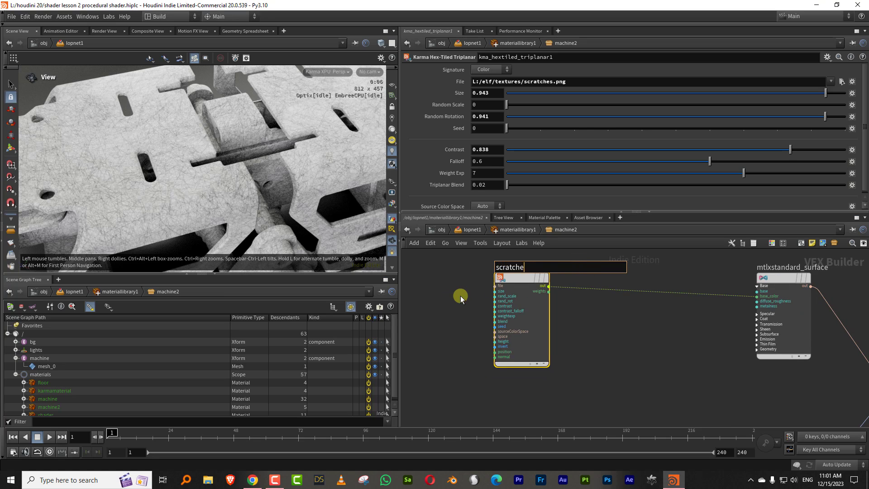
pyautogui.press('Return')
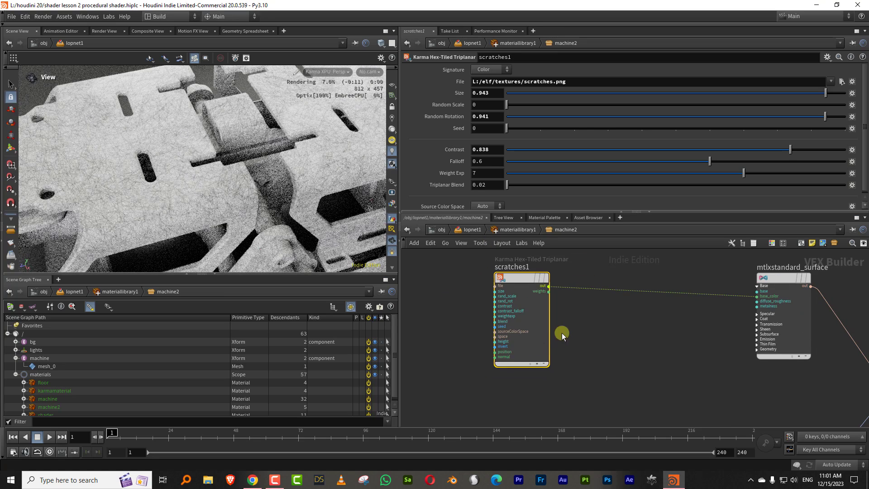
# Step: Duplicate the scratches1 node below the original and load L:/elf/textures/metal_texture_7_cleaned.jpg into the copy
pyautogui.hotkey('ctrl', 'v')
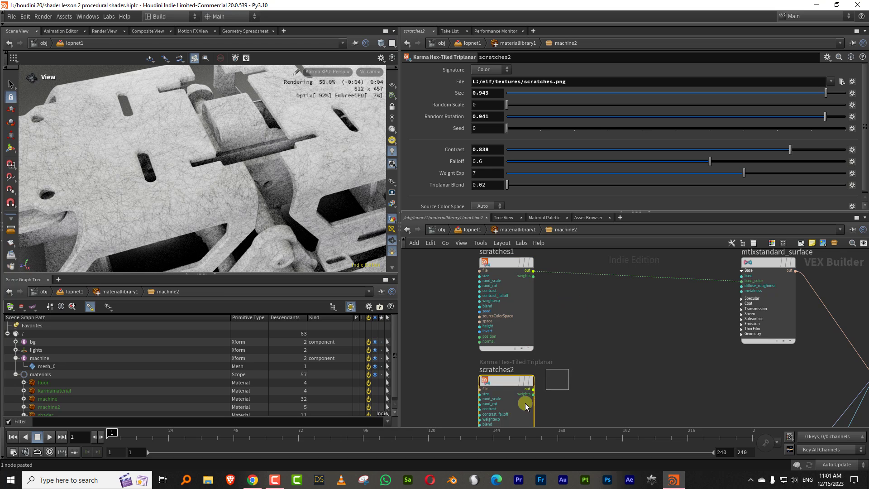
pyautogui.click(831, 82)
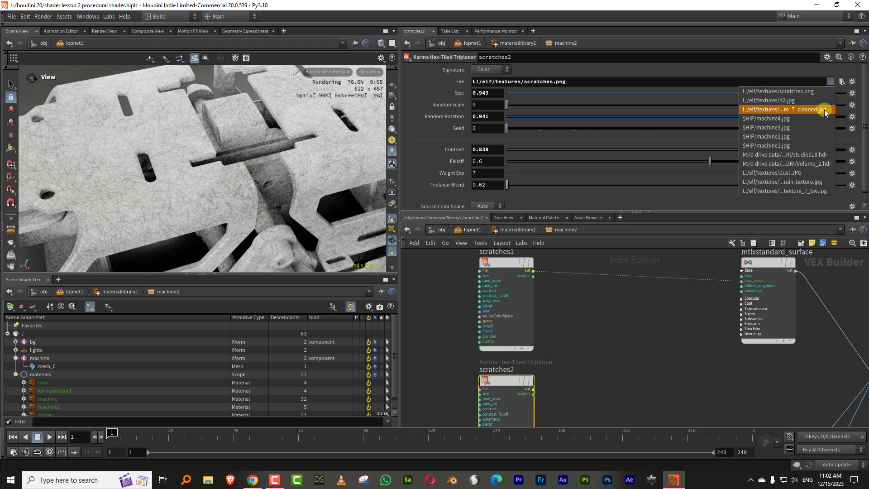
pyautogui.click(823, 109)
# Step: Connect the scratches2 node's out output to the standard surface's base_color in place of scratches1
pyautogui.click(533, 389)
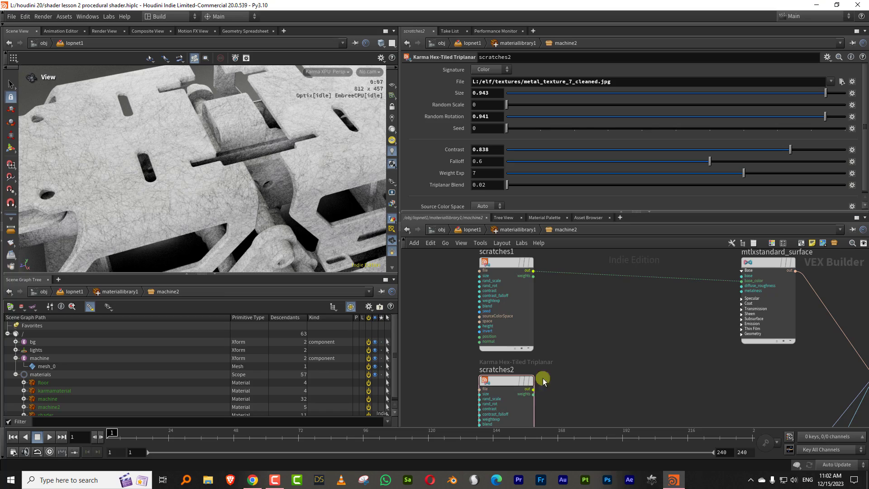
pyautogui.click(724, 281)
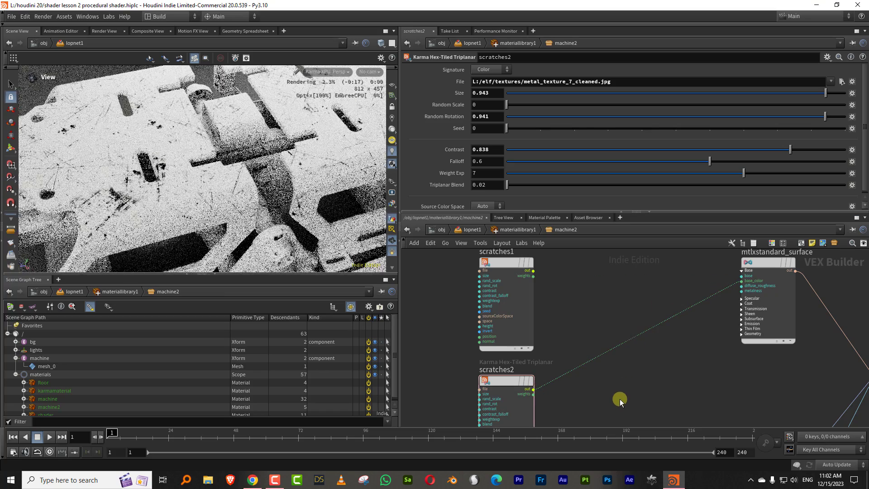
pyautogui.scroll(-3, 202, 166)
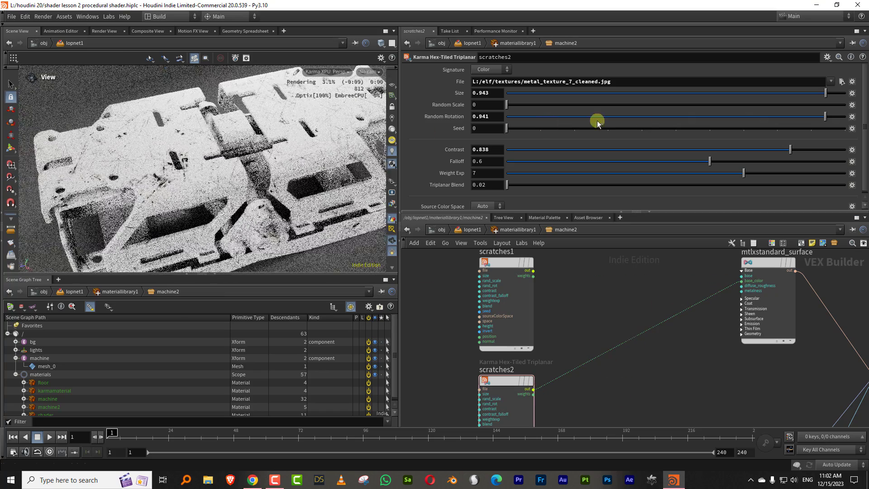
# Step: Set the scratches2 node's contrast to 0.761 and random rotation to 0.009
pyautogui.click(765, 150)
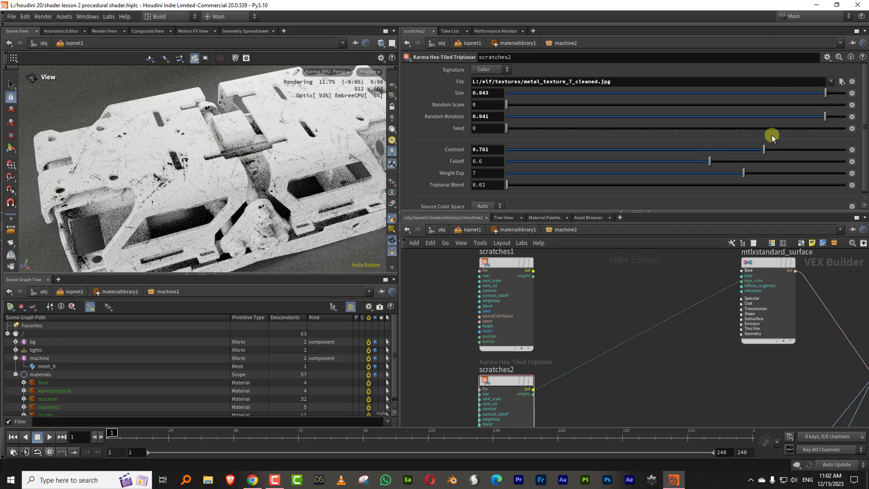
pyautogui.click(509, 116)
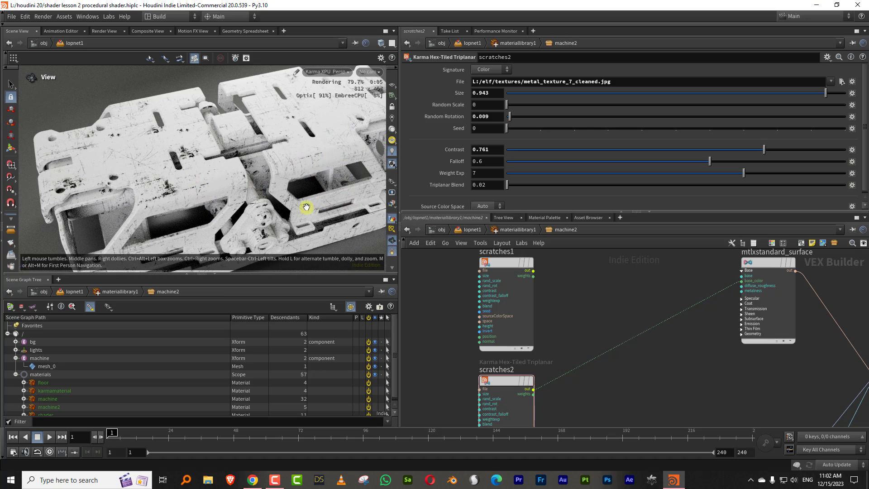
pyautogui.moveTo(308, 223); pyautogui.dragTo(280, 197)
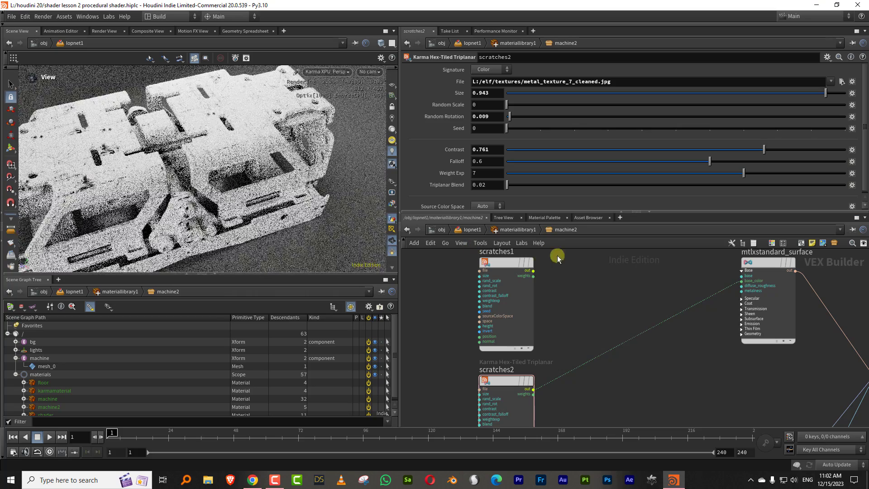
# Step: Move both scratches nodes further from the standard surface and enlarge the network editor to make room for more nodes
pyautogui.moveTo(511, 264); pyautogui.dragTo(444, 260)
pyautogui.moveTo(505, 210); pyautogui.dragTo(507, 135)
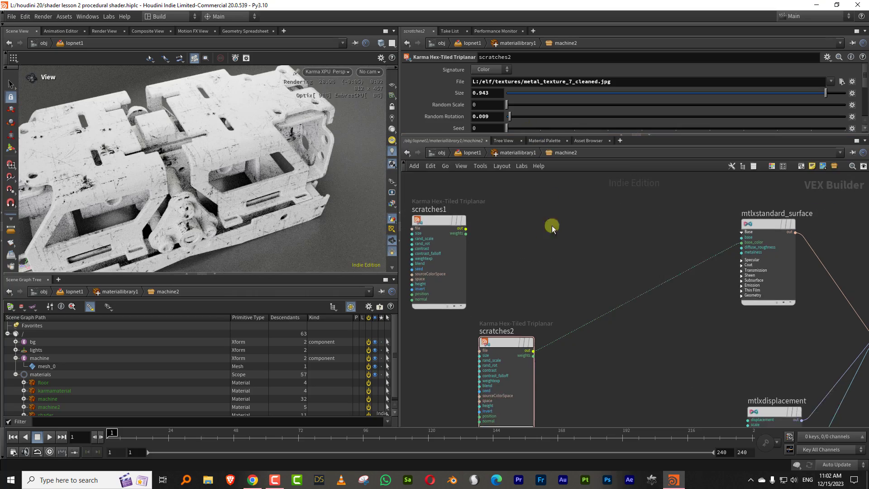
pyautogui.moveTo(588, 289); pyautogui.dragTo(522, 290)
pyautogui.moveTo(572, 192); pyautogui.dragTo(559, 252, button='middle')
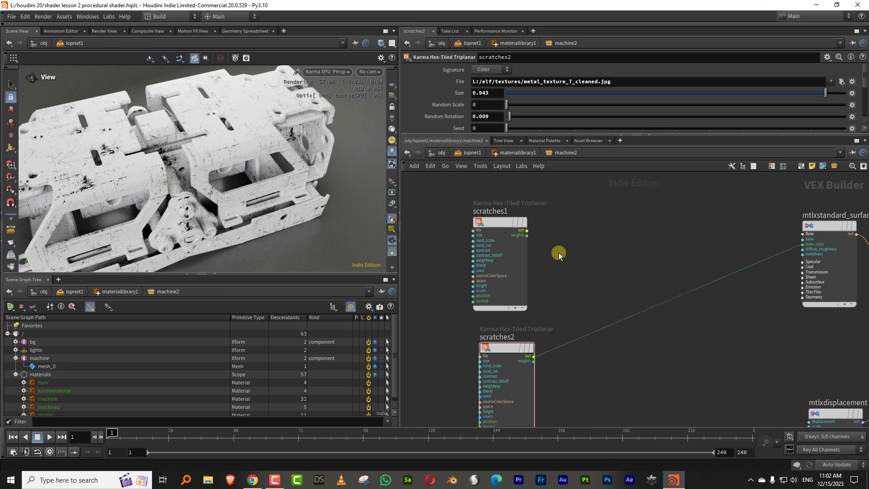
pyautogui.scroll(2, 562, 249)
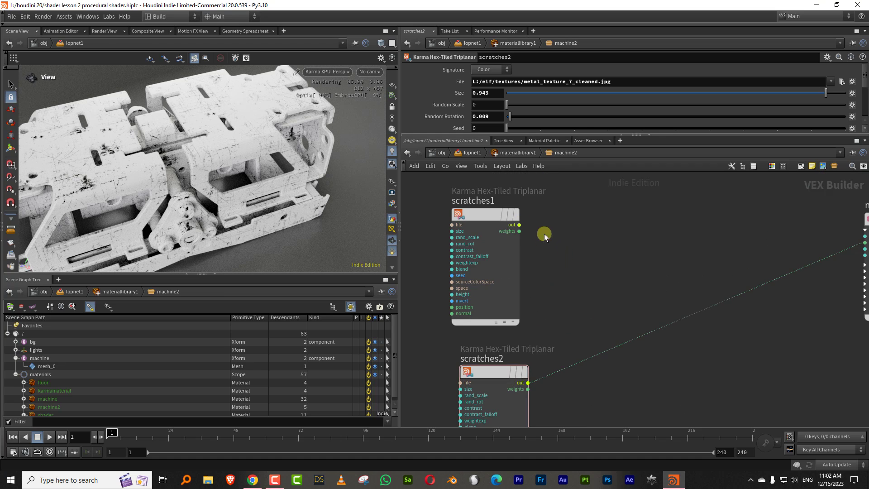
# Step: Add a MtlX Separate Vector 4 node beside scratches1 and feed it the scratches1 out output
pyautogui.press('Tab')
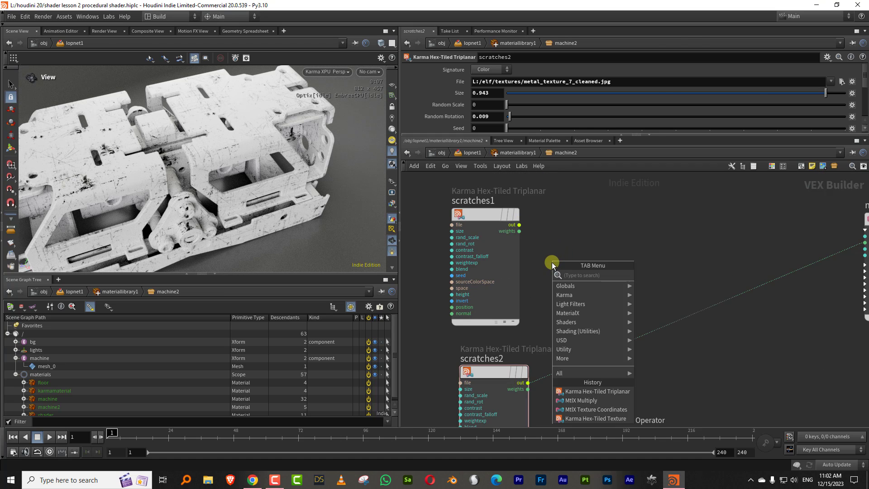
pyautogui.write('sep')
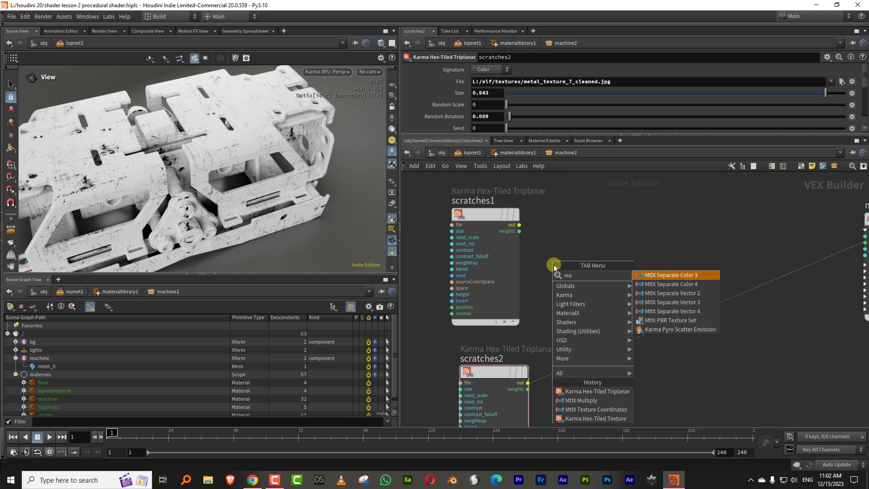
pyautogui.click(700, 308)
pyautogui.click(609, 211)
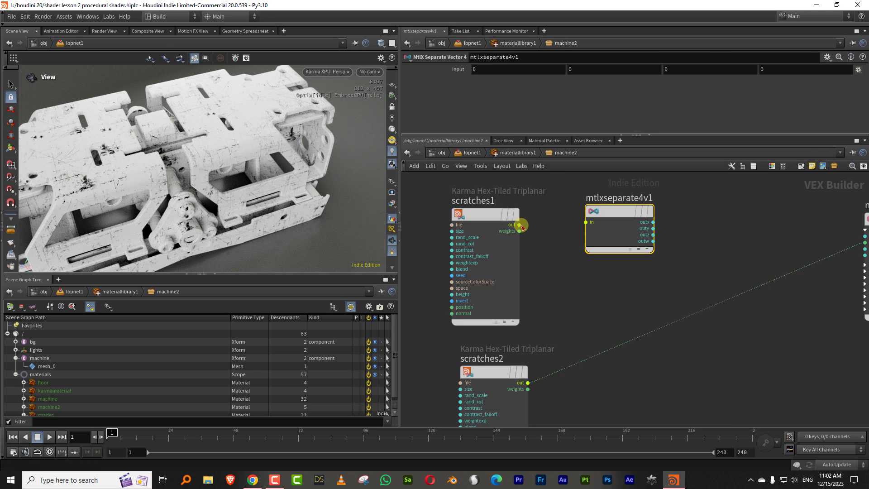
pyautogui.moveTo(520, 225); pyautogui.dragTo(589, 222)
pyautogui.moveTo(663, 238); pyautogui.dragTo(645, 214, button='middle')
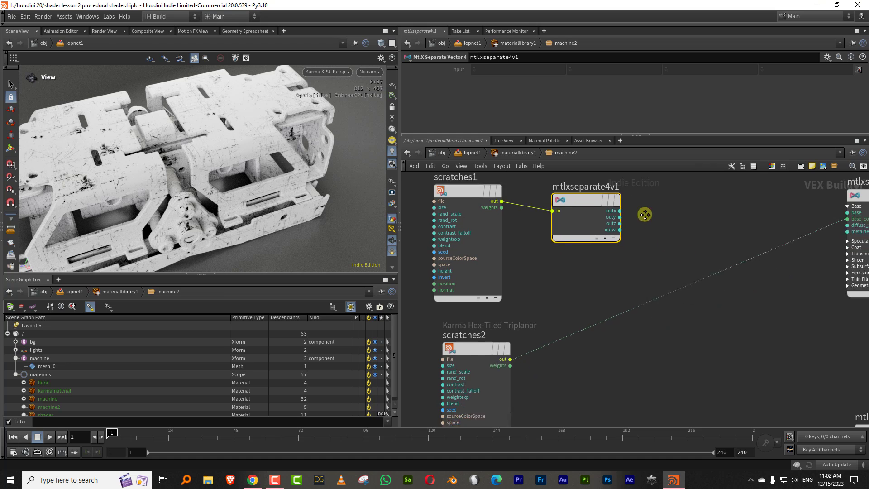
# Step: Duplicate the separate vector node beside scratches2 and connect the scratches2 out output to the copy's input
pyautogui.hotkey('ctrl', 'c')
pyautogui.hotkey('ctrl', 'v')
pyautogui.moveTo(630, 267); pyautogui.dragTo(611, 369)
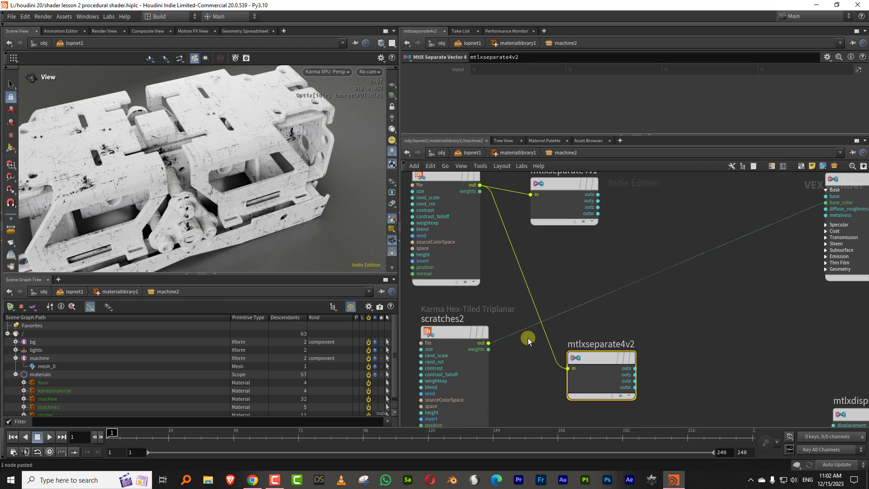
pyautogui.moveTo(488, 343); pyautogui.dragTo(567, 368)
pyautogui.scroll(-2, 595, 286)
pyautogui.scroll(1, 601, 264)
# Step: Add a MtlX Multiply node and connect the outx outputs of the two separate nodes to in1 and in2
pyautogui.press('Tab')
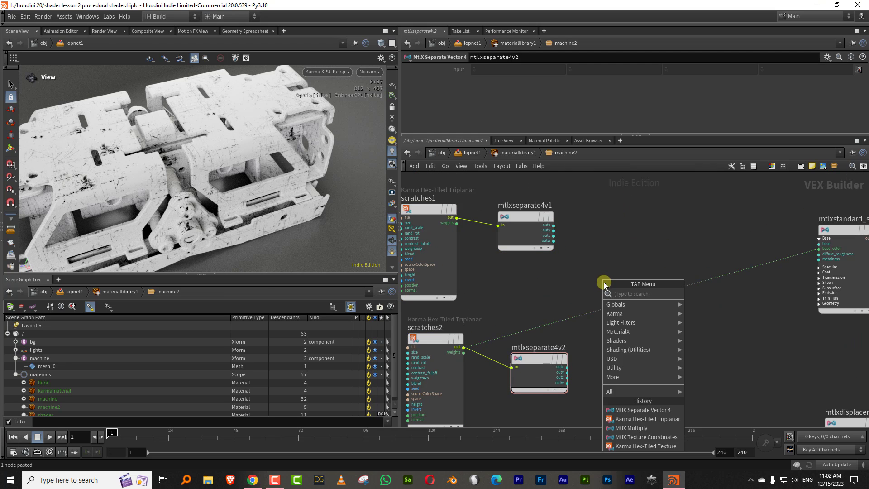
pyautogui.write('mul')
pyautogui.click(706, 293)
pyautogui.click(638, 247)
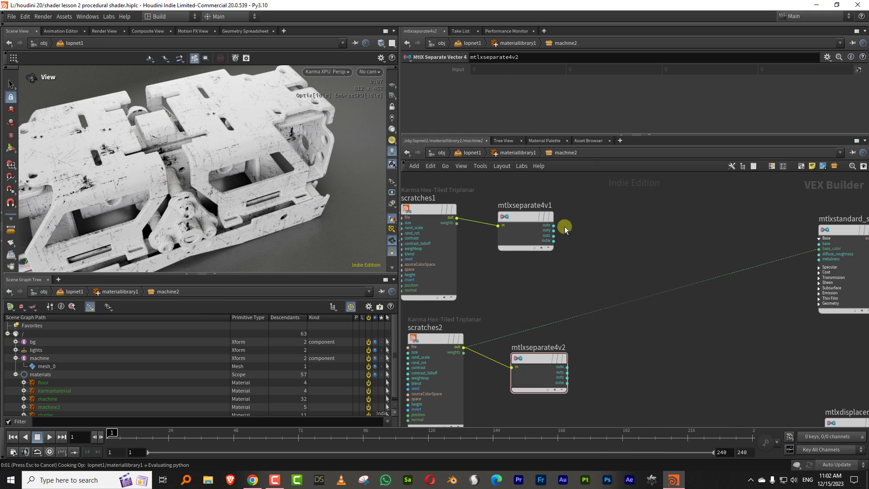
pyautogui.scroll(1, 575, 236)
pyautogui.click(547, 223)
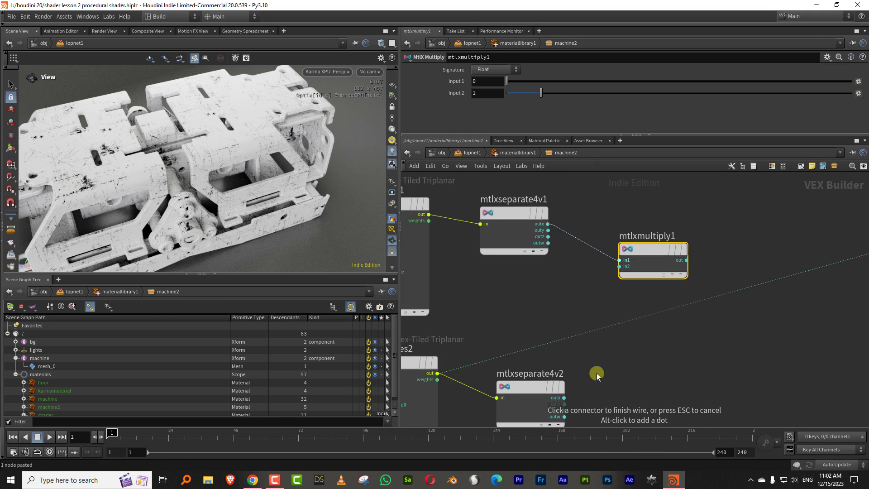
pyautogui.click(619, 267)
# Step: Connect the multiply node's out output to the standard surface's base_color in place of scratches2
pyautogui.moveTo(775, 219); pyautogui.dragTo(591, 256, button='middle')
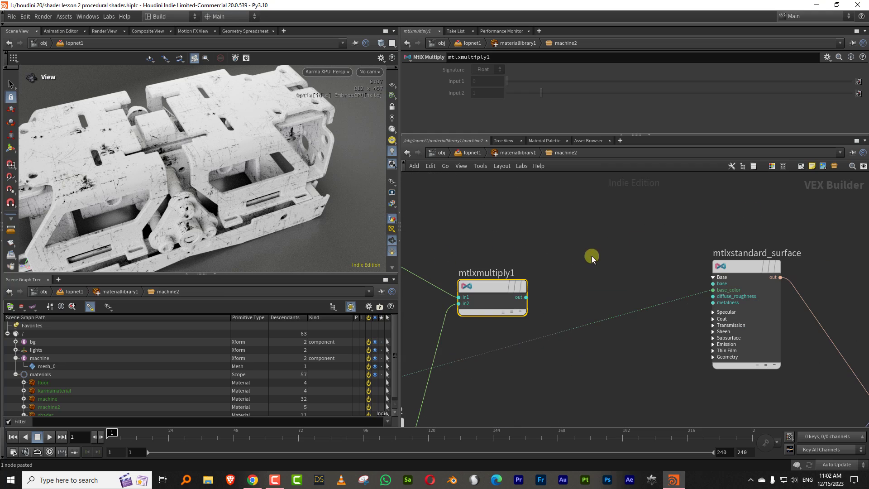
pyautogui.click(525, 297)
pyautogui.click(713, 290)
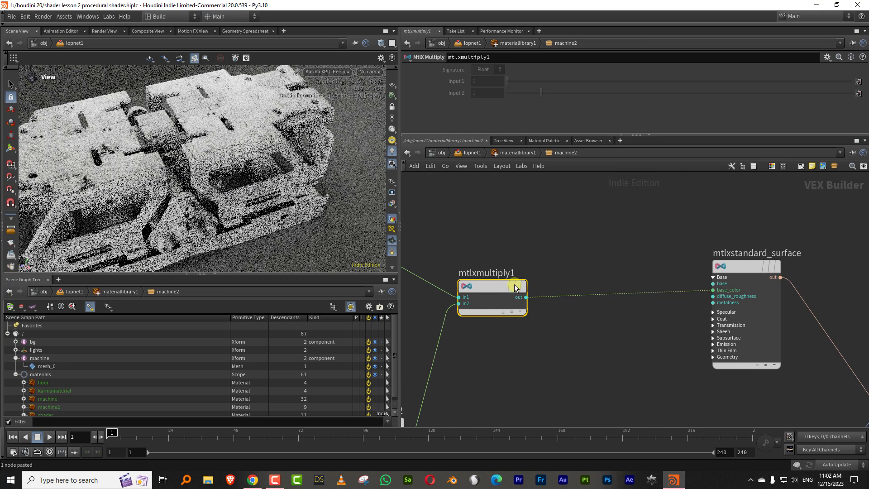
# Step: Examine the combined scratch textures on the machine up close and from further away, and review the multiply node's wiring
pyautogui.moveTo(542, 272)
pyautogui.moveTo(498, 304)
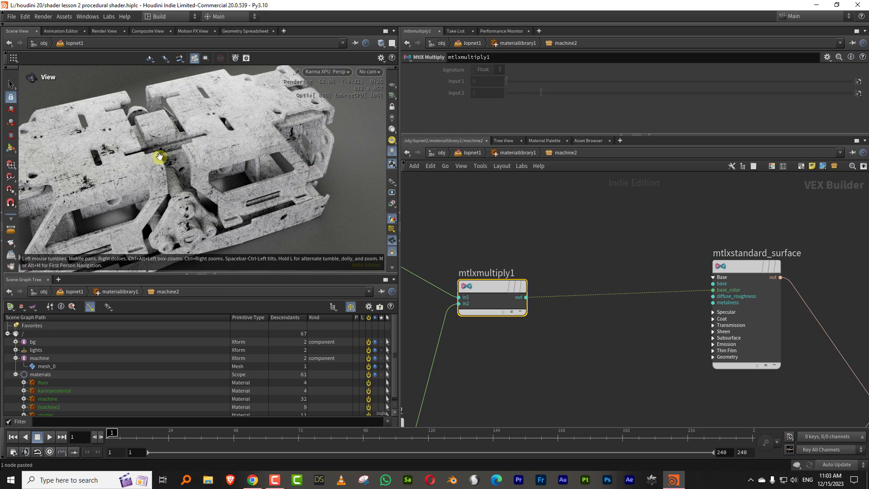
pyautogui.moveTo(154, 165); pyautogui.dragTo(231, 157)
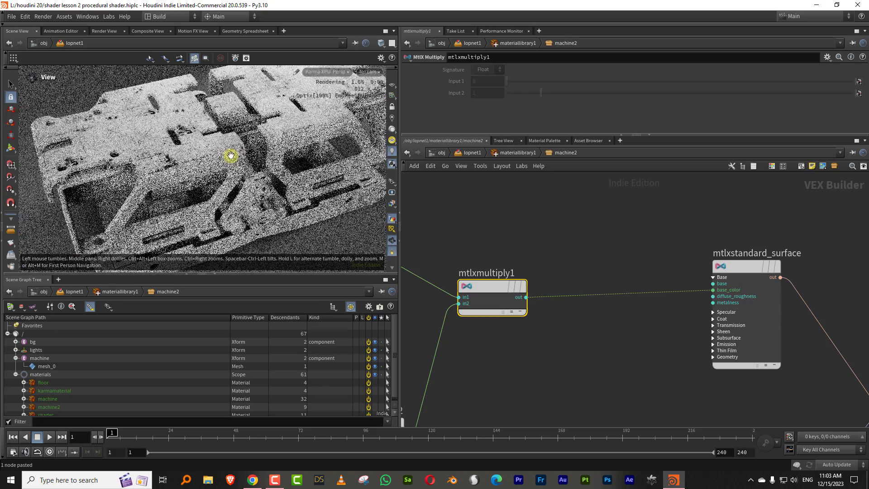
pyautogui.moveTo(180, 153); pyautogui.dragTo(260, 112, button='right')
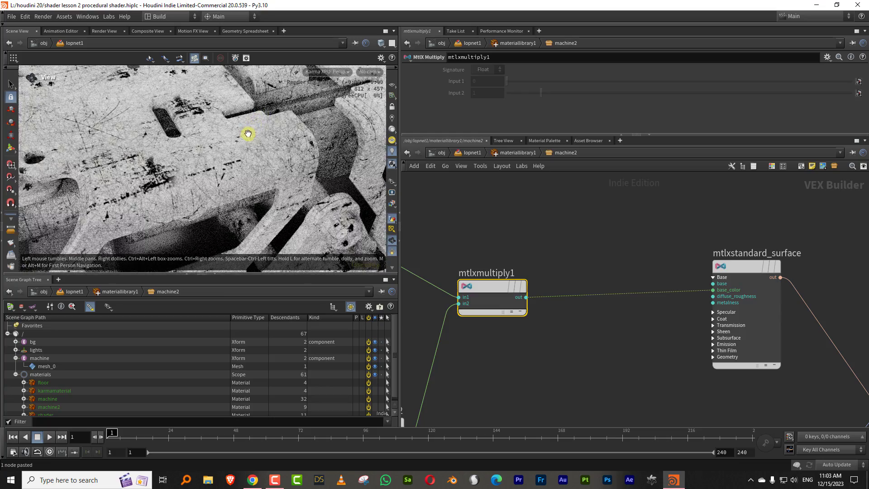
pyautogui.moveTo(287, 132); pyautogui.dragTo(166, 182, button='middle')
pyautogui.moveTo(252, 139); pyautogui.dragTo(200, 155, button='right')
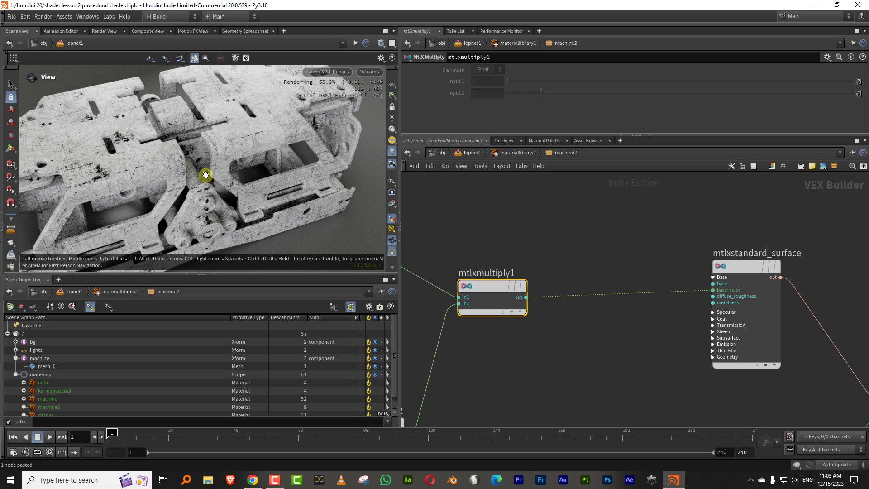
pyautogui.moveTo(576, 246); pyautogui.dragTo(630, 222, button='middle')
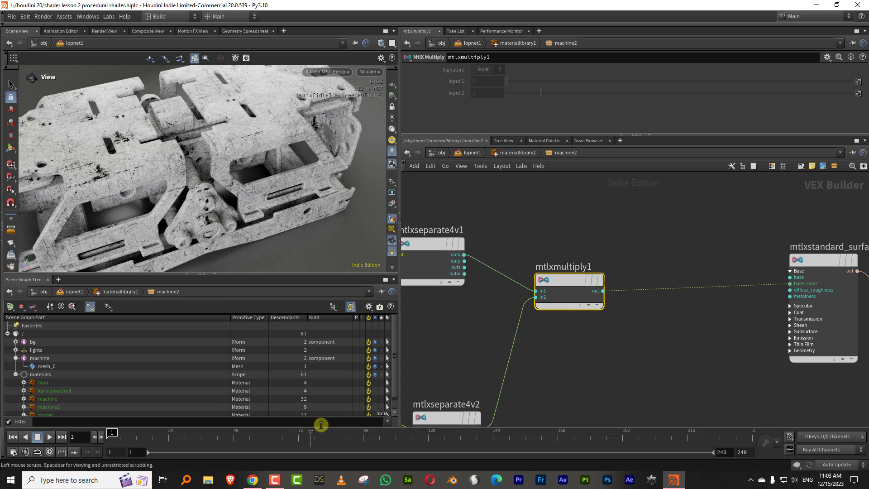
pyautogui.click(651, 325)
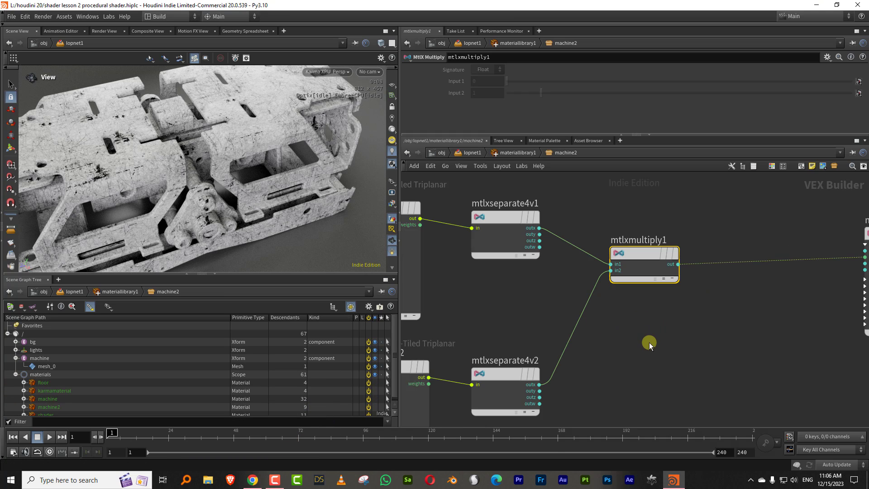
# Step: Move the scratch textures, separate nodes and multiply node together farther away from the standard surface
pyautogui.scroll(-2, 715, 212)
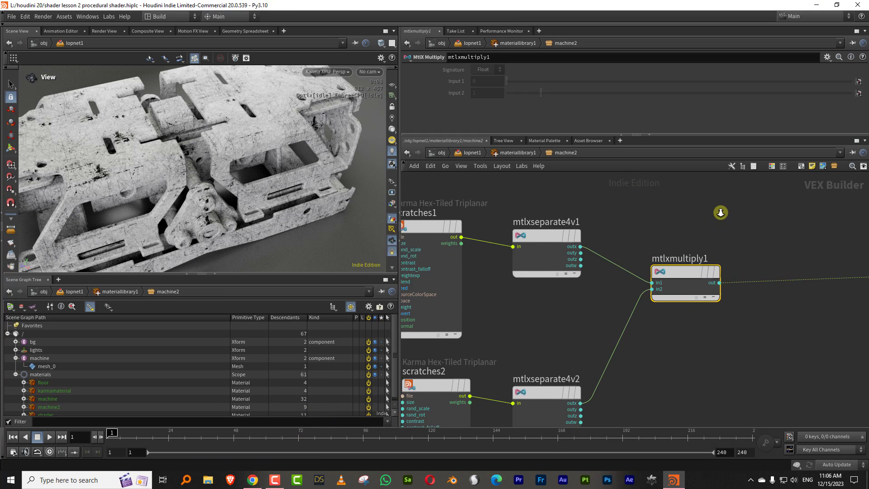
pyautogui.moveTo(485, 207); pyautogui.dragTo(729, 352)
pyautogui.moveTo(692, 249); pyautogui.dragTo(636, 248)
pyautogui.scroll(1, 683, 223)
pyautogui.click(703, 212)
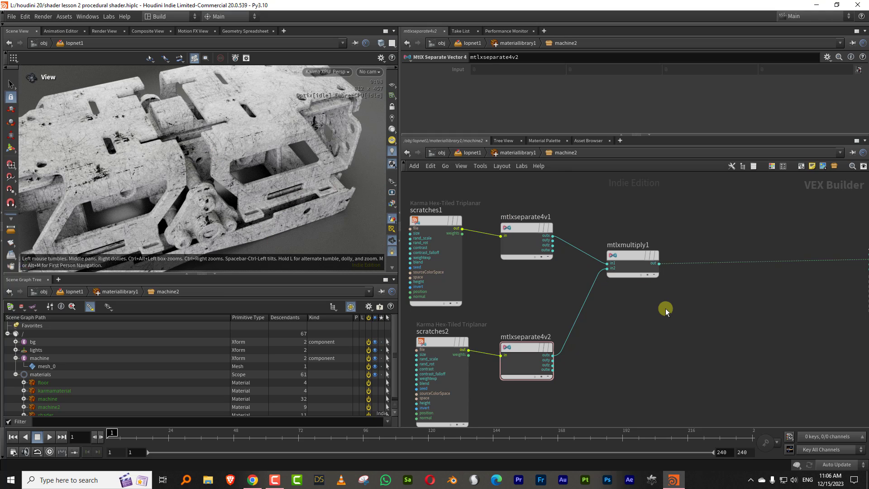
# Step: Add a Karma Ramp Const node with Float signature and insert it between the multiply node and the standard surface's base_color
pyautogui.moveTo(665, 310); pyautogui.dragTo(620, 319, button='middle')
pyautogui.press('Tab')
pyautogui.write('ramp')
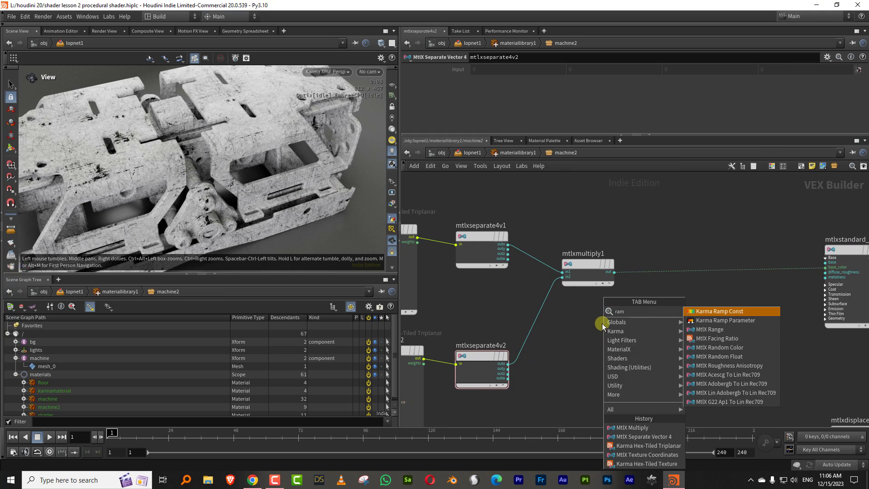
pyautogui.click(719, 312)
pyautogui.click(689, 302)
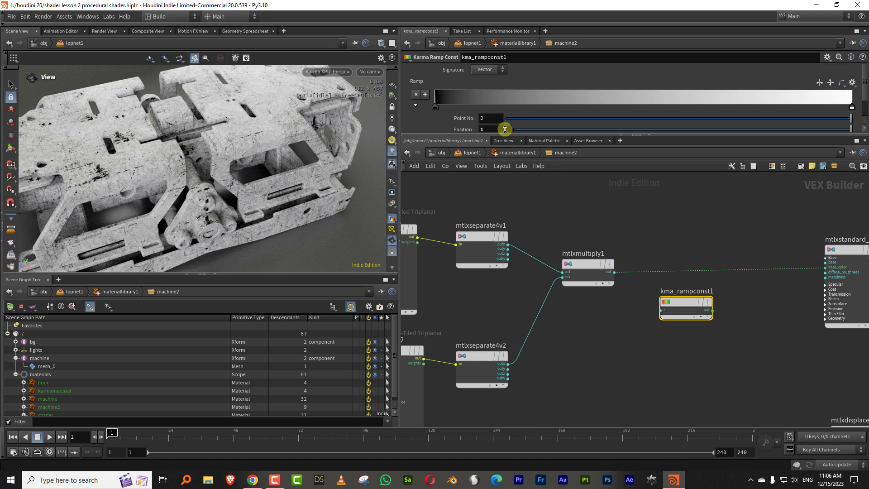
pyautogui.click(487, 69)
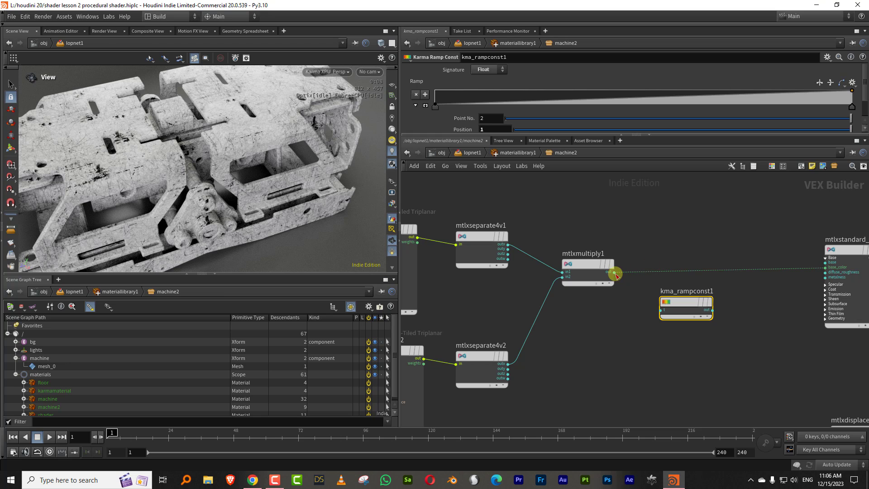
pyautogui.moveTo(615, 272); pyautogui.dragTo(715, 291)
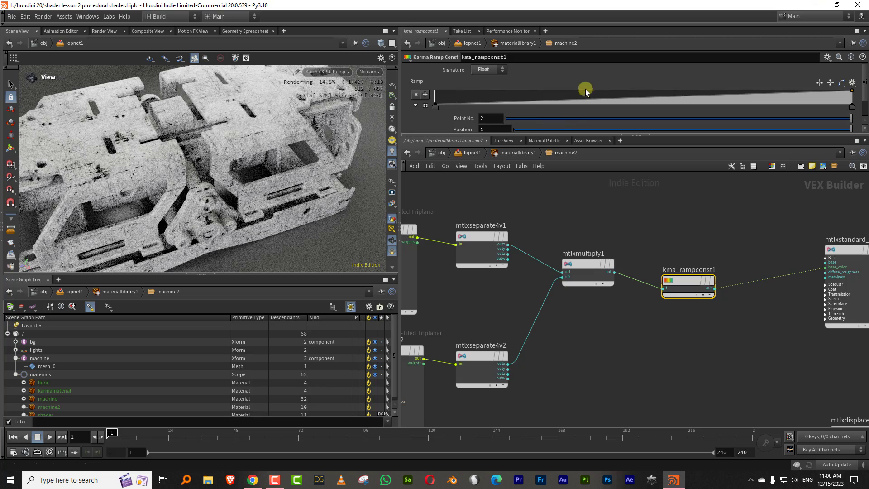
# Step: Try two extra control points on the float ramp at about 0.22 and 0.38, and remove both
pyautogui.click(527, 108)
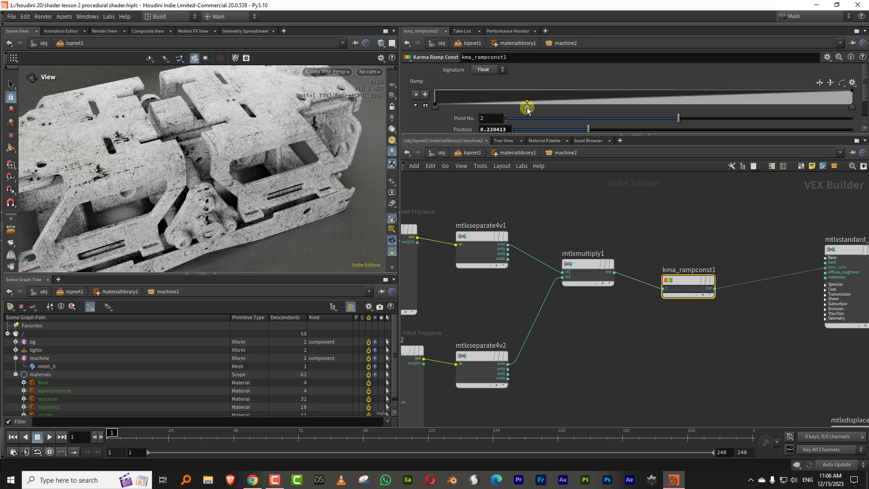
pyautogui.moveTo(594, 99); pyautogui.dragTo(591, 86)
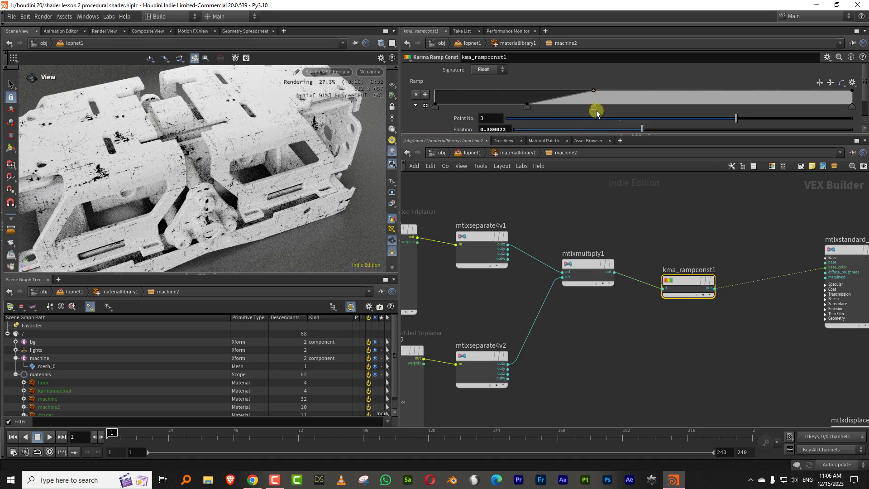
pyautogui.moveTo(527, 135); pyautogui.dragTo(529, 137)
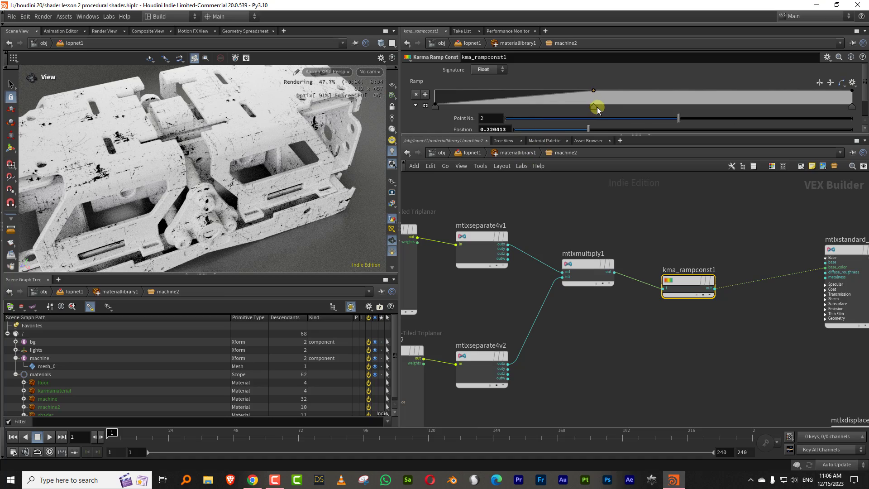
pyautogui.moveTo(594, 108); pyautogui.dragTo(604, 140)
# Step: Try different positions for the float ramp's black and white points, including black at about 0.51, and undo that last move
pyautogui.moveTo(853, 108); pyautogui.dragTo(634, 105)
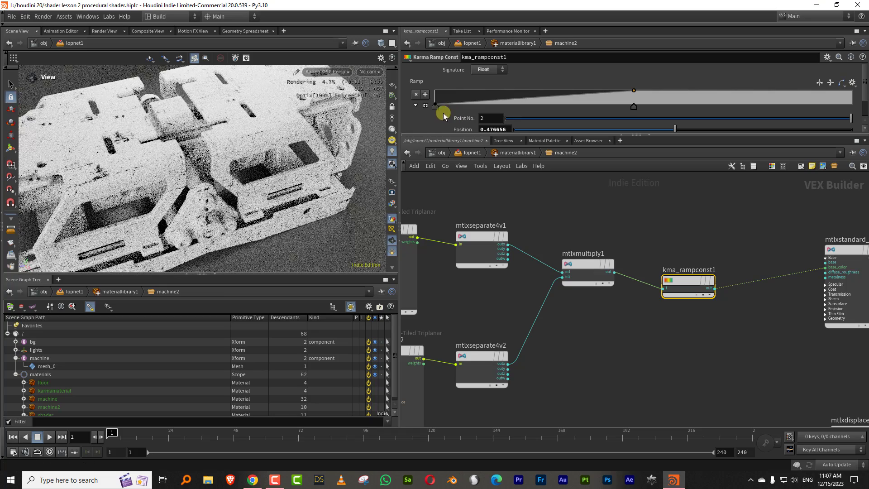
pyautogui.moveTo(436, 107); pyautogui.dragTo(542, 109)
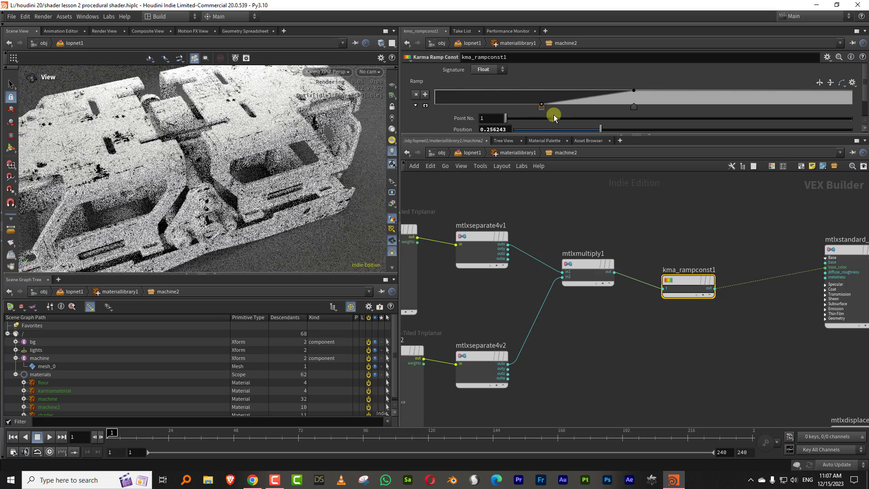
pyautogui.moveTo(642, 106); pyautogui.dragTo(717, 104)
pyautogui.moveTo(542, 106); pyautogui.dragTo(646, 106)
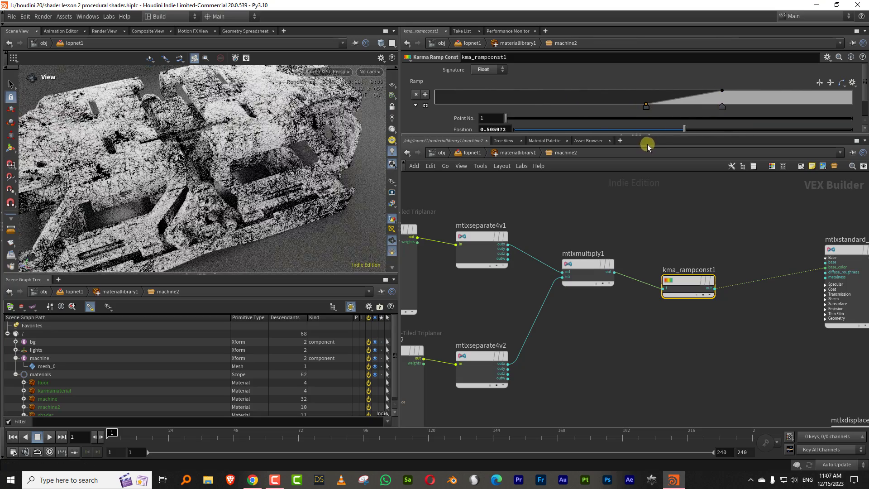
pyautogui.hotkey('ctrl', 'z')
# Step: Set the float ramp's black point to about 0.165 and its white point to about 0.472 to sharpen the scratches
pyautogui.moveTo(722, 108); pyautogui.dragTo(611, 95)
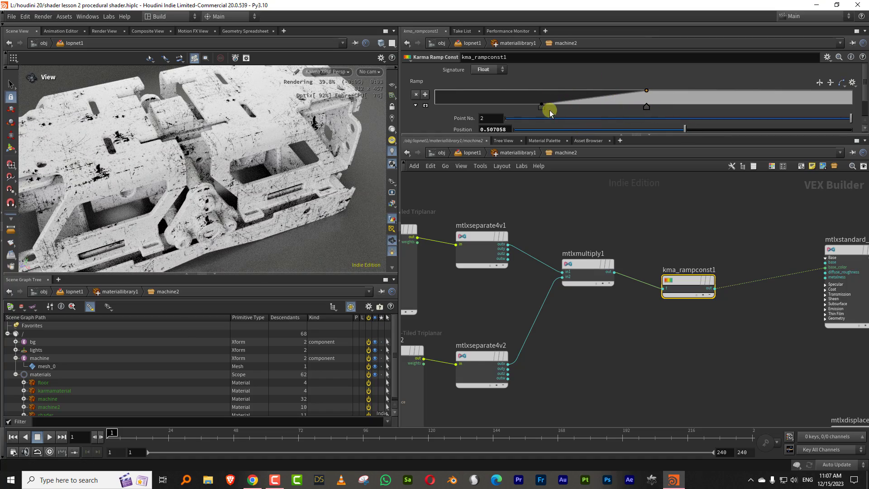
pyautogui.moveTo(540, 111); pyautogui.dragTo(521, 109)
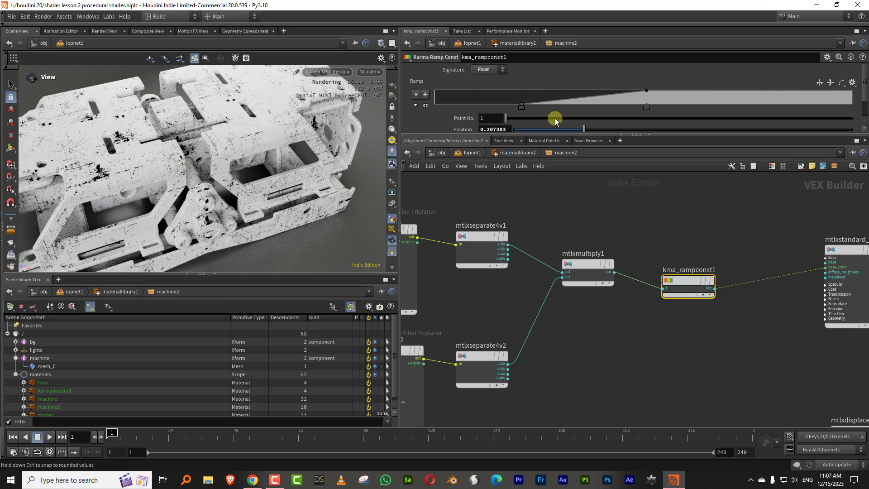
pyautogui.moveTo(521, 111); pyautogui.dragTo(501, 113)
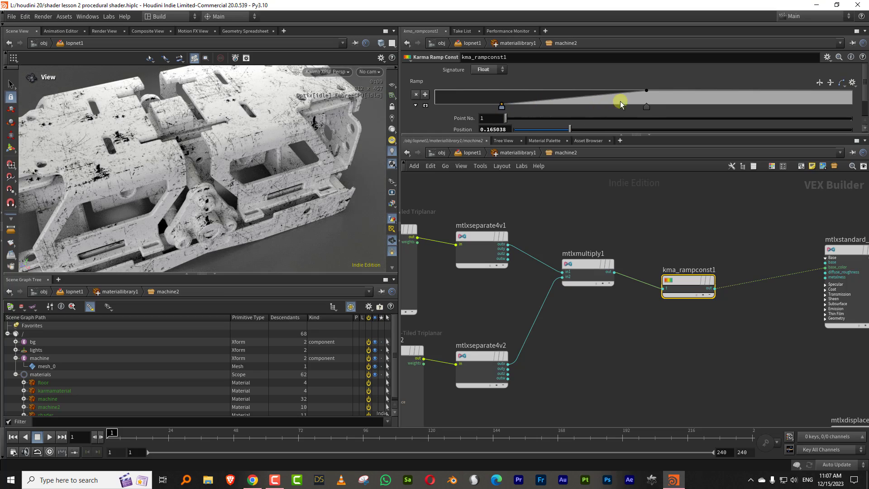
pyautogui.moveTo(646, 109); pyautogui.dragTo(626, 108)
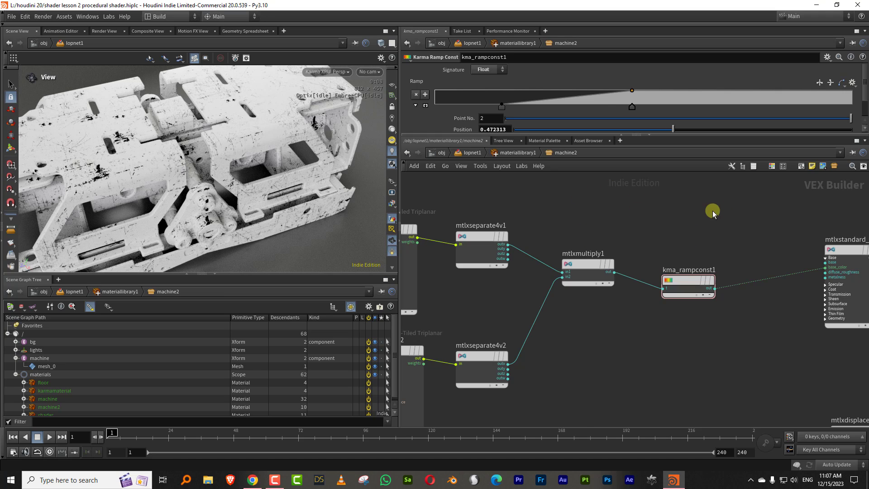
# Step: Align the float ramp with the multiply node and shift the whole scratch network farther from the standard surface
pyautogui.moveTo(692, 283); pyautogui.dragTo(684, 267)
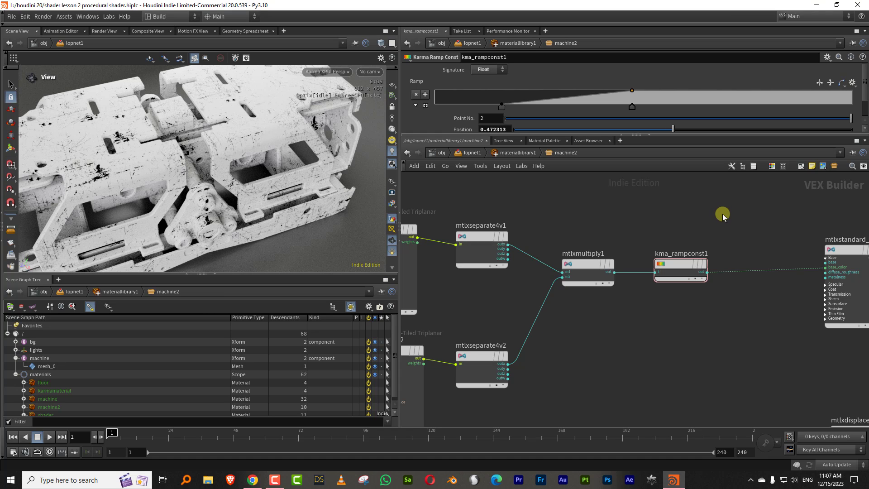
pyautogui.moveTo(652, 221); pyautogui.dragTo(719, 211, button='middle')
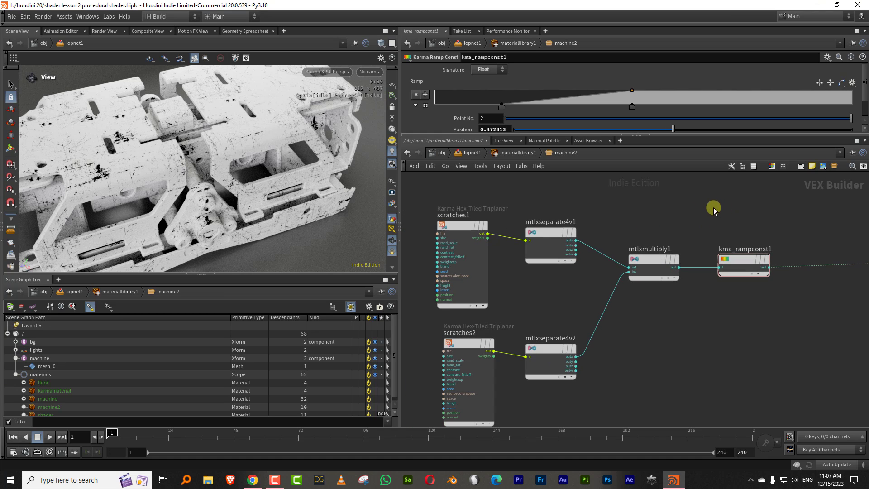
pyautogui.moveTo(419, 201); pyautogui.dragTo(733, 356)
pyautogui.moveTo(736, 266); pyautogui.dragTo(684, 268)
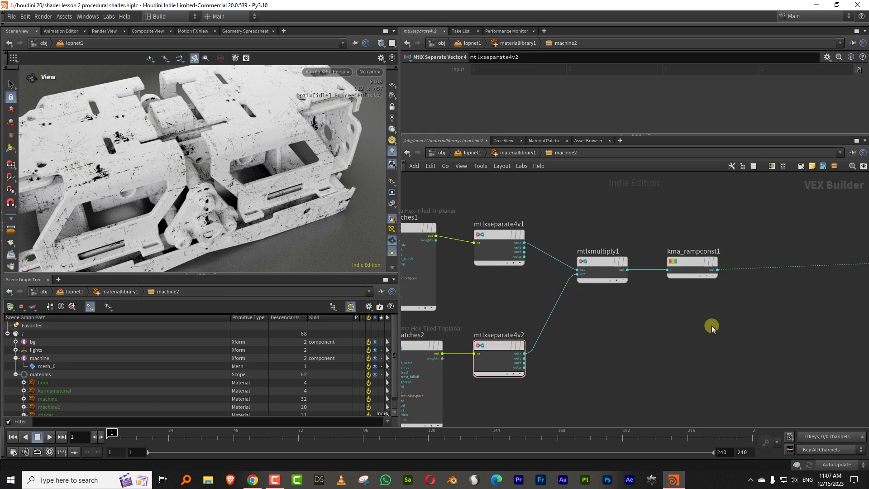
# Step: Add a second Karma Ramp Const node below the ramp's connection to the standard surface and rename it colour
pyautogui.moveTo(711, 327); pyautogui.dragTo(626, 317, button='middle')
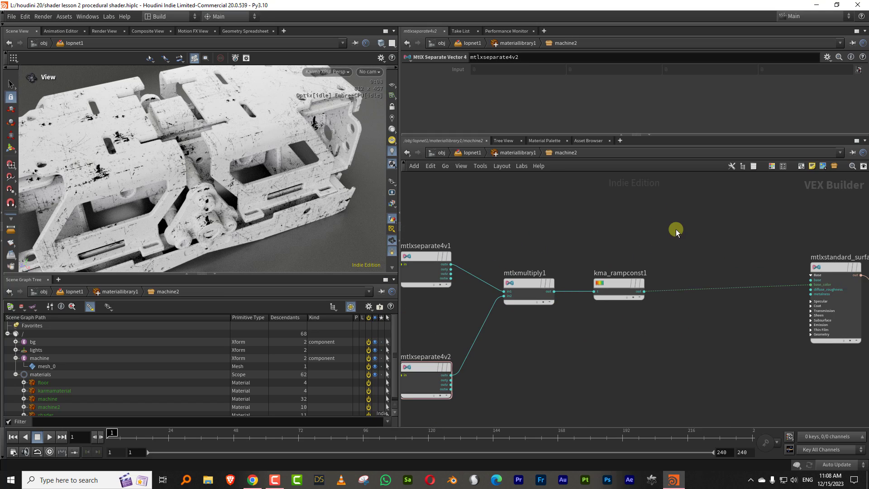
pyautogui.press('Tab')
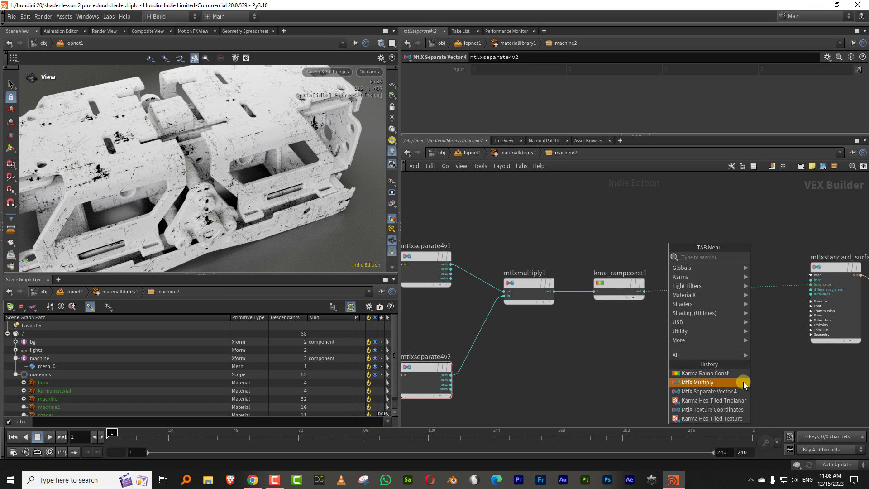
pyautogui.click(705, 372)
pyautogui.click(716, 310)
pyautogui.doubleClick(716, 310)
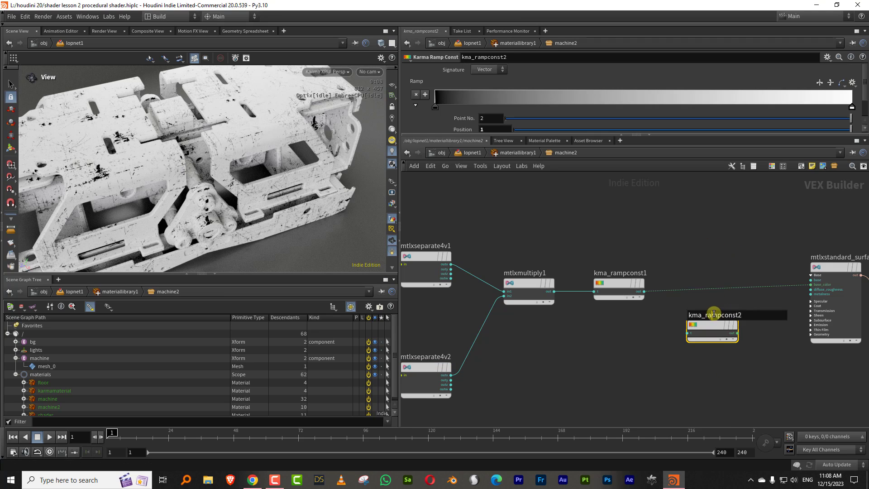
pyautogui.write('colour')
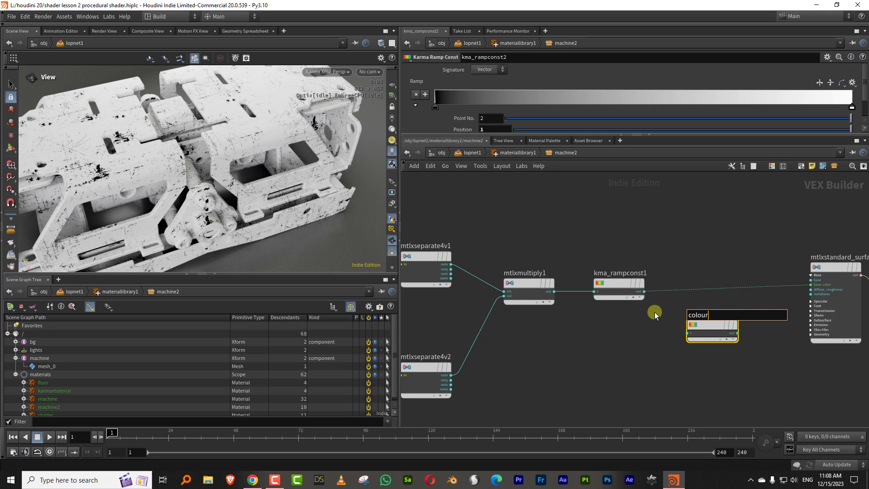
pyautogui.press('Return')
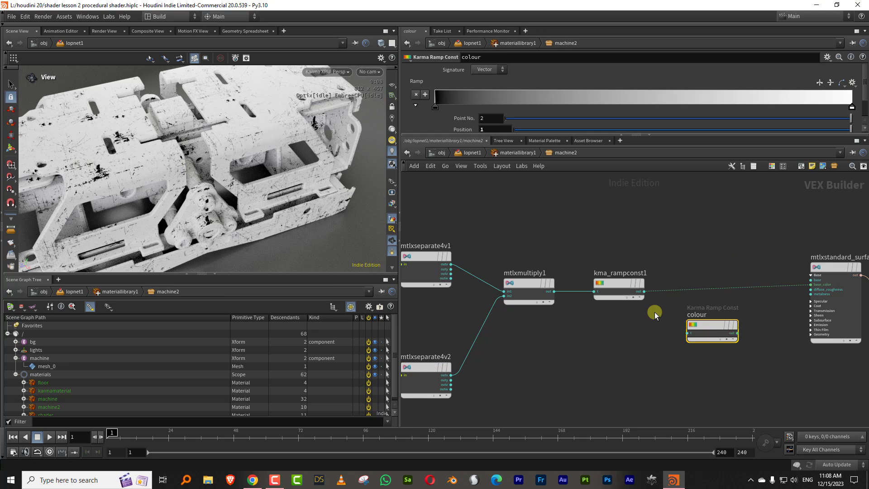
# Step: Wire kma_rampconst1 through the colour ramp into the standard surface's base_color and line the colour ramp up between them
pyautogui.click(643, 292)
pyautogui.click(687, 333)
pyautogui.click(736, 333)
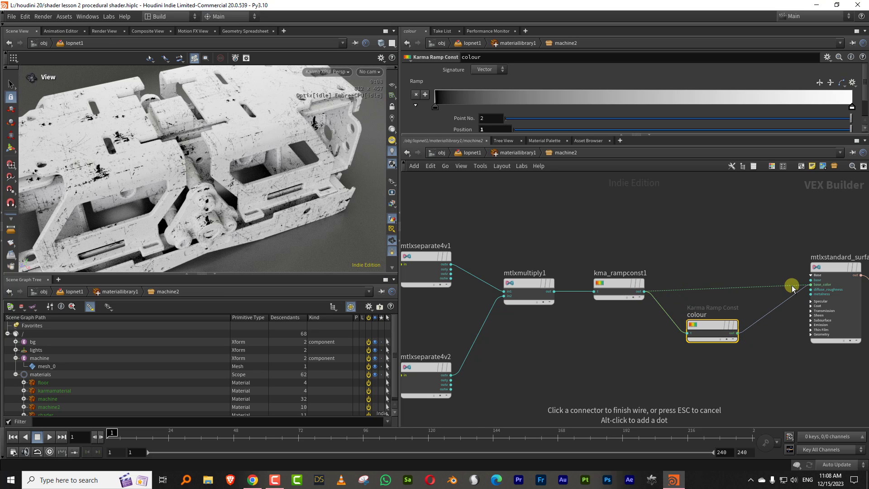
pyautogui.click(810, 284)
pyautogui.moveTo(715, 326); pyautogui.dragTo(714, 289)
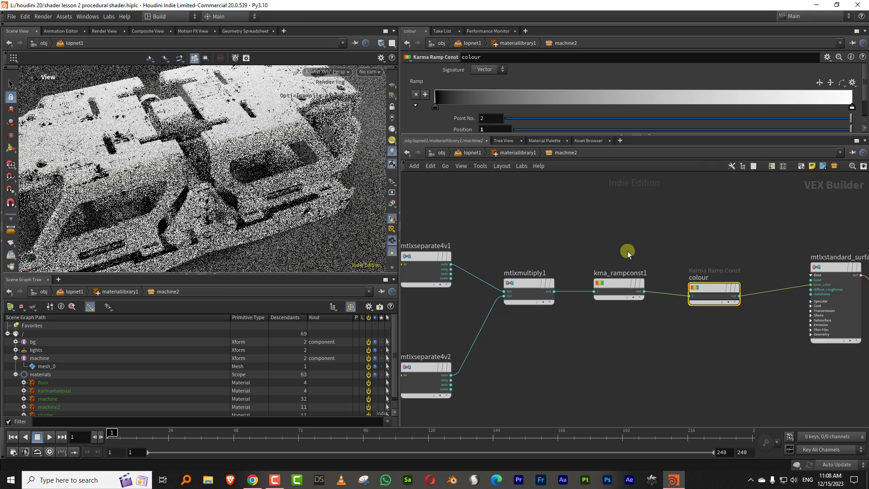
# Step: Move the scratch nodes and float ramp well away from the colour ramp, and nudge the colour ramp farther from the standard surface
pyautogui.press('h')
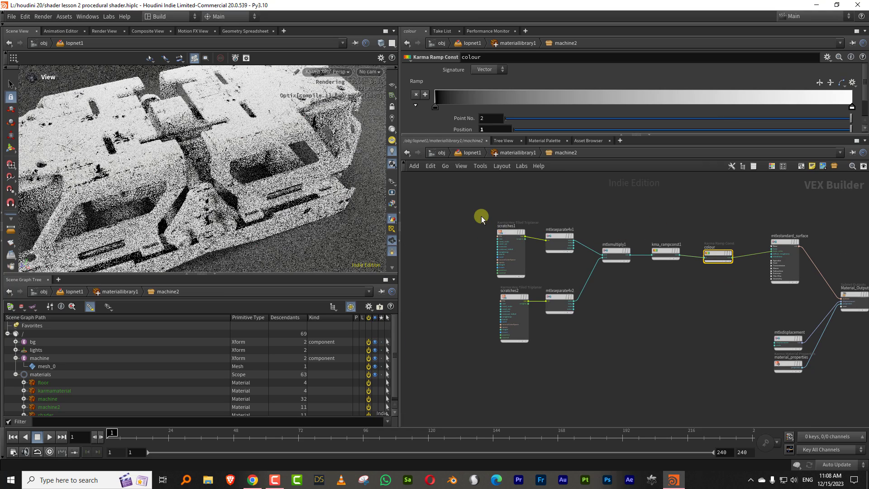
pyautogui.moveTo(481, 219); pyautogui.dragTo(669, 327)
pyautogui.moveTo(665, 254); pyautogui.dragTo(585, 256)
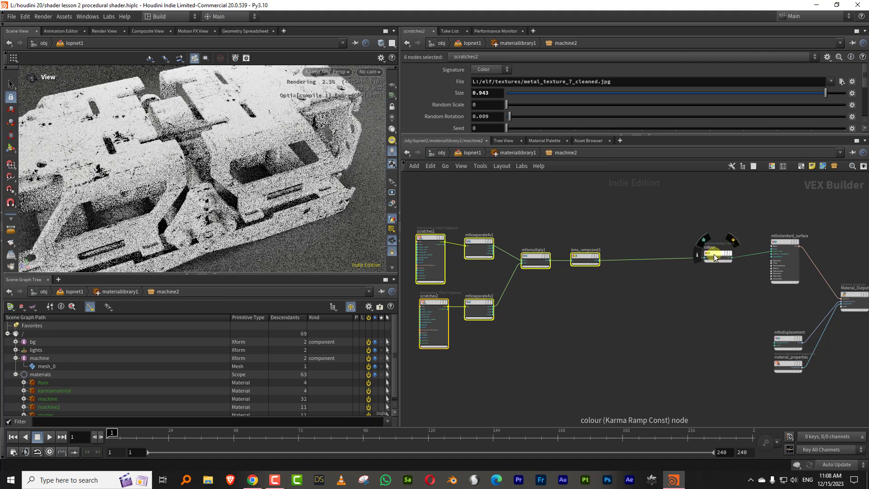
pyautogui.moveTo(713, 255); pyautogui.dragTo(697, 255)
# Step: Set the colour ramp's first point to an off-white with a value of 0.938
pyautogui.moveTo(741, 236); pyautogui.dragTo(668, 240, button='middle')
pyautogui.scroll(3, 664, 241)
pyautogui.moveTo(662, 242); pyautogui.dragTo(589, 331)
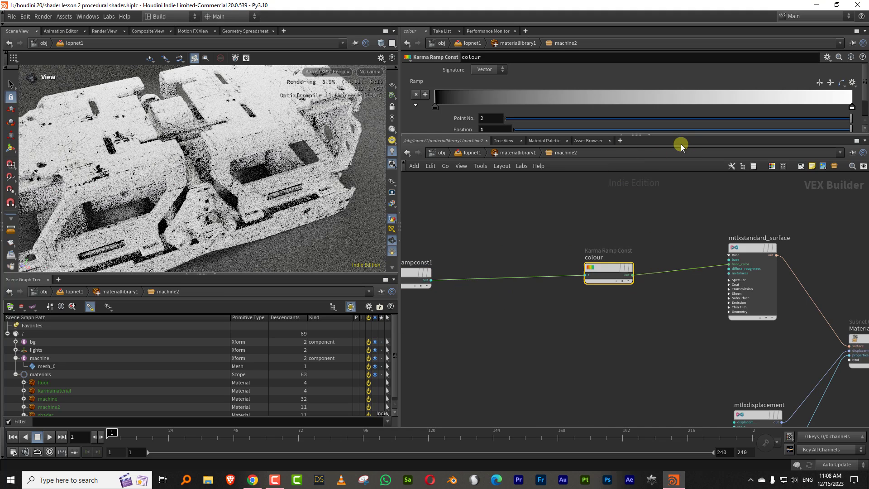
pyautogui.doubleClick(435, 107)
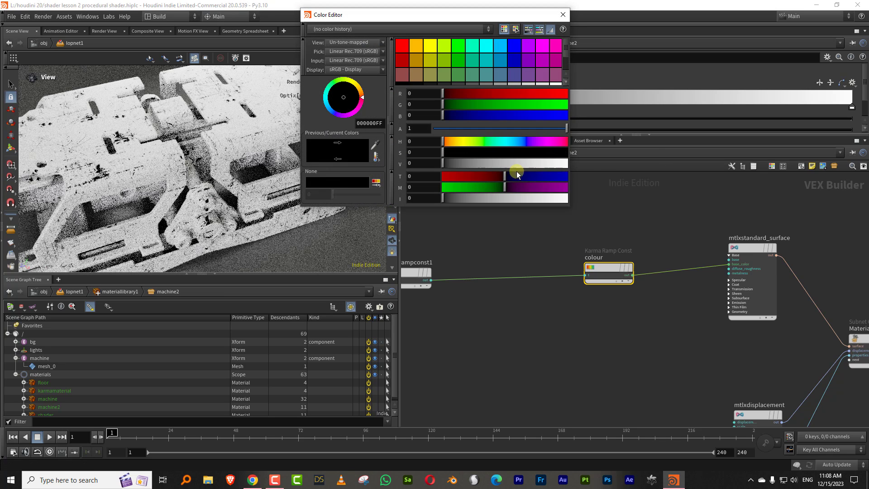
pyautogui.click(558, 163)
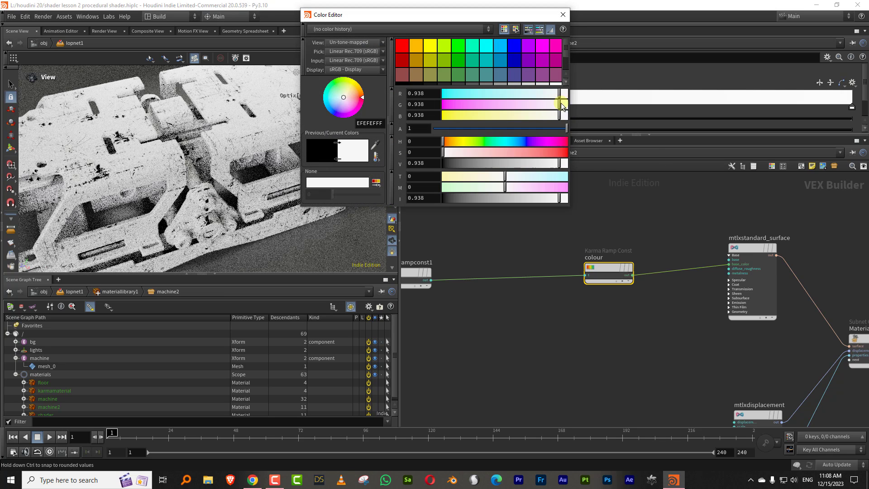
pyautogui.click(562, 15)
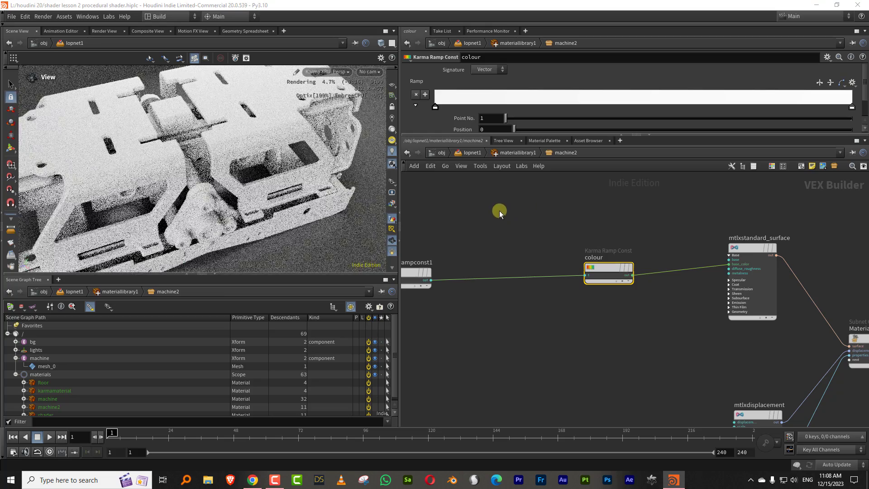
# Step: Set the colour ramp's last point to a deep red with saturation 0.901 and value 0.682
pyautogui.doubleClick(852, 108)
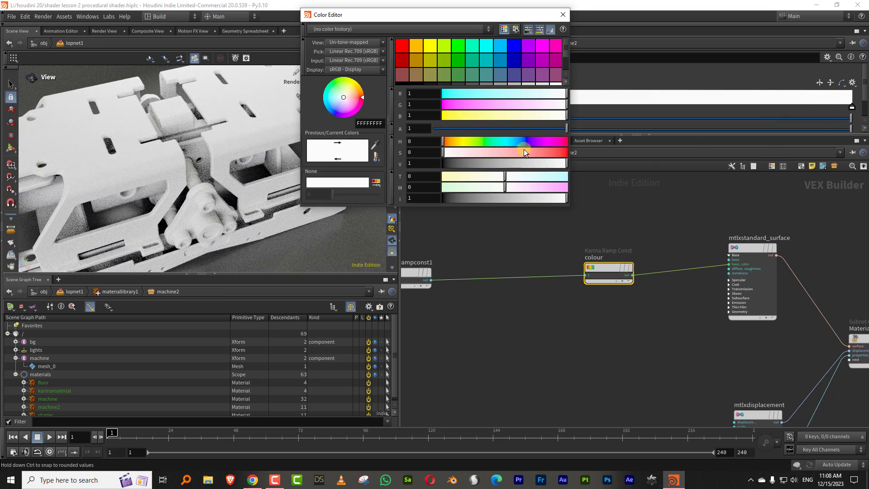
pyautogui.click(555, 152)
pyautogui.click(527, 163)
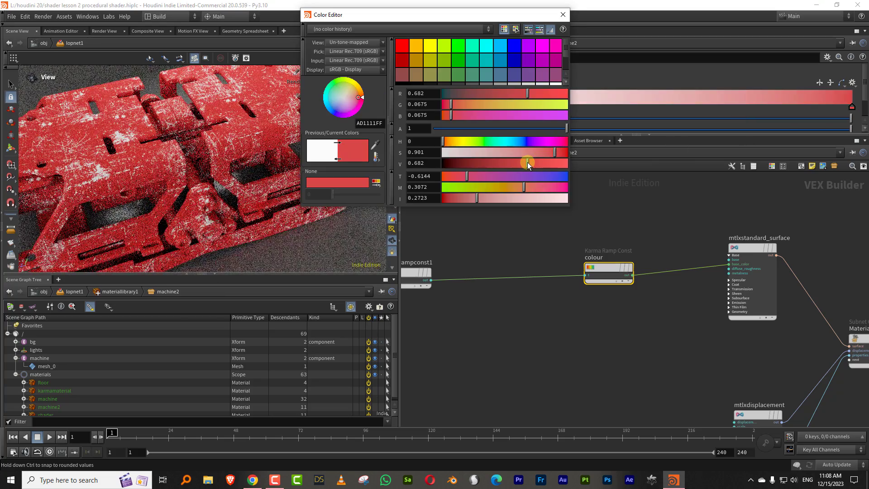
pyautogui.click(563, 16)
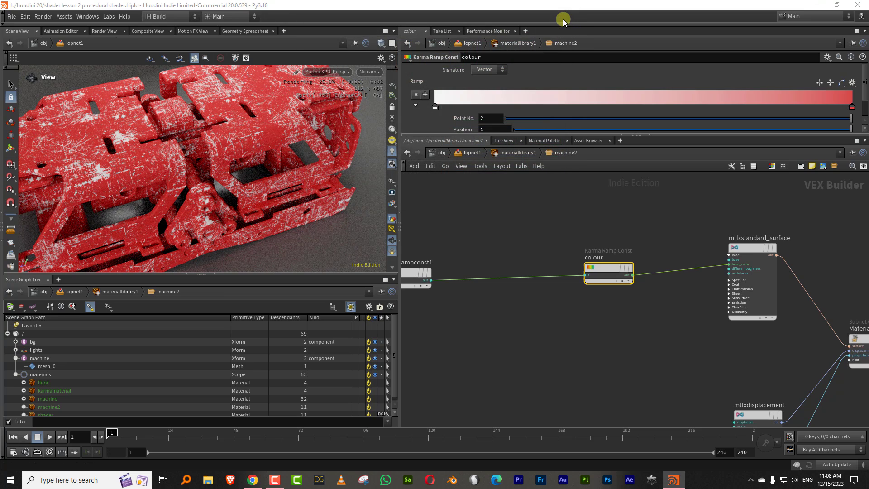
# Step: On kma_rampconst1, move the second point to position 0.346 and the first point to about 0.064
pyautogui.click(428, 276)
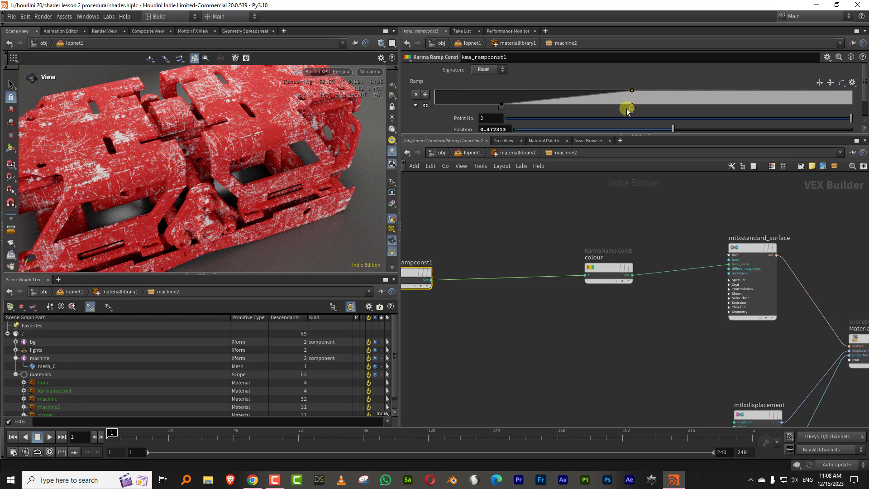
pyautogui.moveTo(627, 110); pyautogui.dragTo(577, 111)
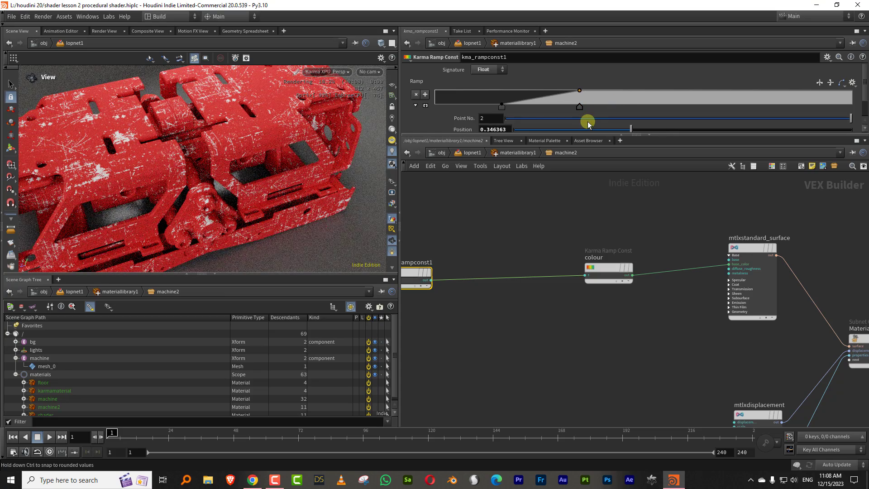
pyautogui.moveTo(501, 106); pyautogui.dragTo(462, 107)
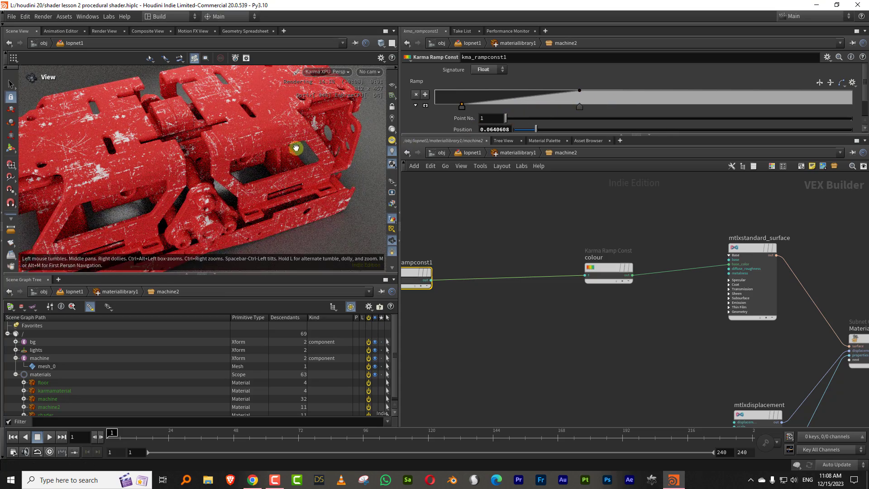
pyautogui.moveTo(250, 168); pyautogui.dragTo(279, 121)
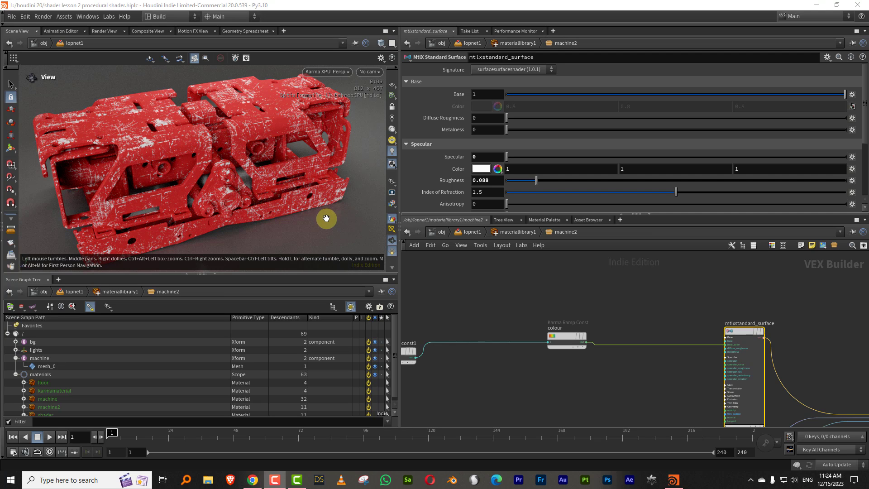
# Step: Set the standard surface's Specular weight to 1 and inspect the machine up close
pyautogui.moveTo(487, 329); pyautogui.dragTo(490, 279, button='middle')
pyautogui.moveTo(518, 358); pyautogui.dragTo(517, 318, button='middle')
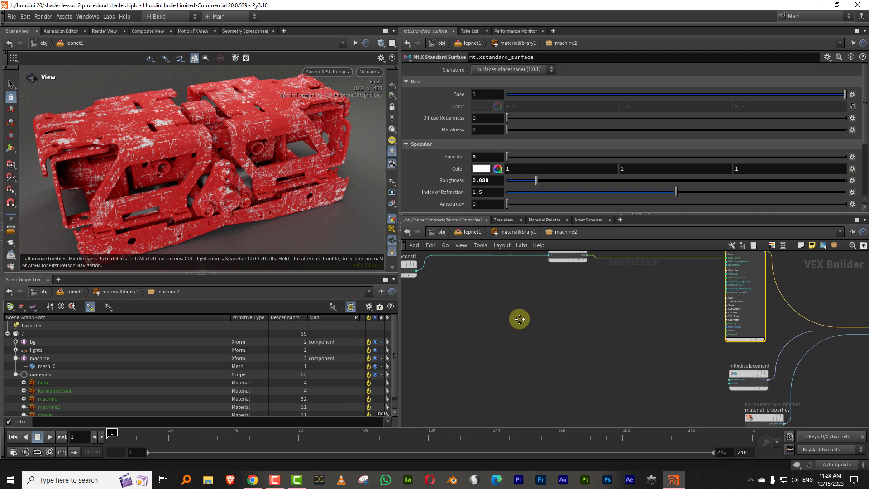
pyautogui.click(484, 156)
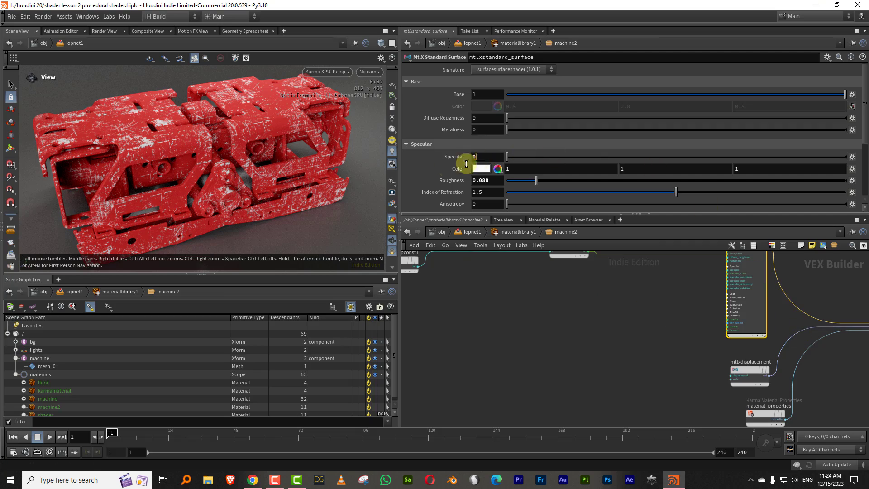
pyautogui.write('1')
pyautogui.press('Return')
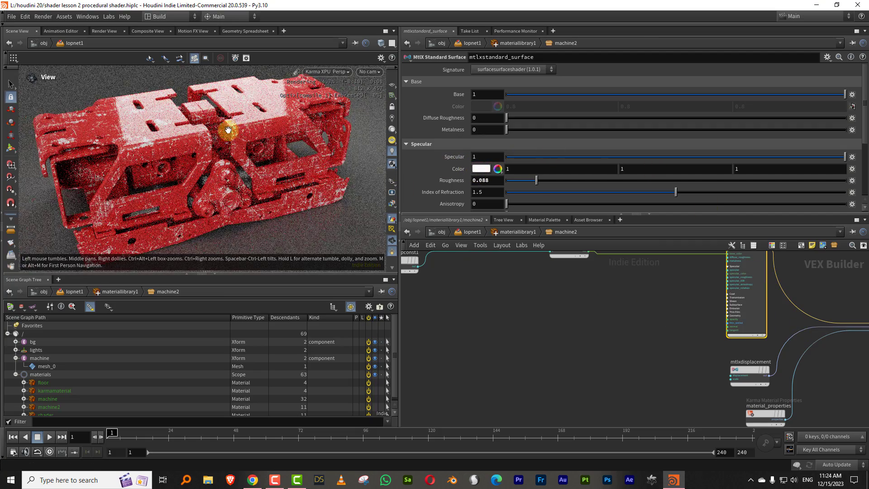
pyautogui.moveTo(215, 186); pyautogui.dragTo(292, 177, button='right')
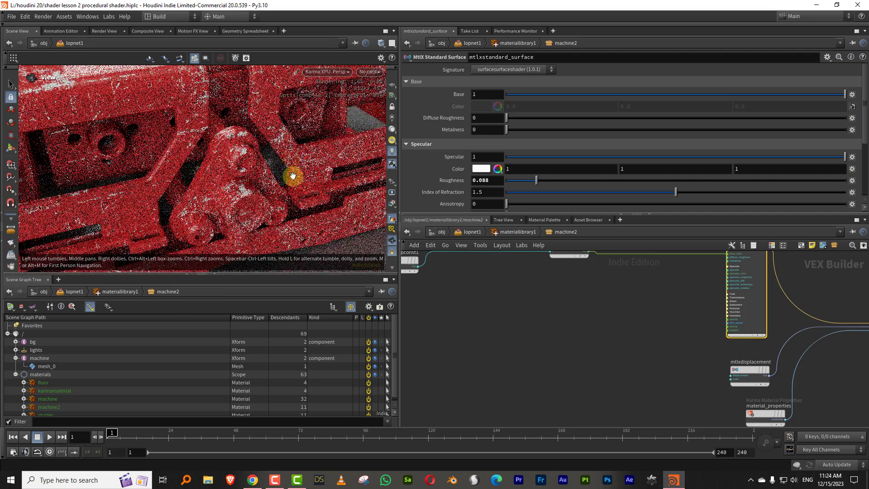
# Step: Move the second point of the kma_rampconst1 float ramp to position 0.329
pyautogui.moveTo(580, 299); pyautogui.dragTo(700, 347, button='middle')
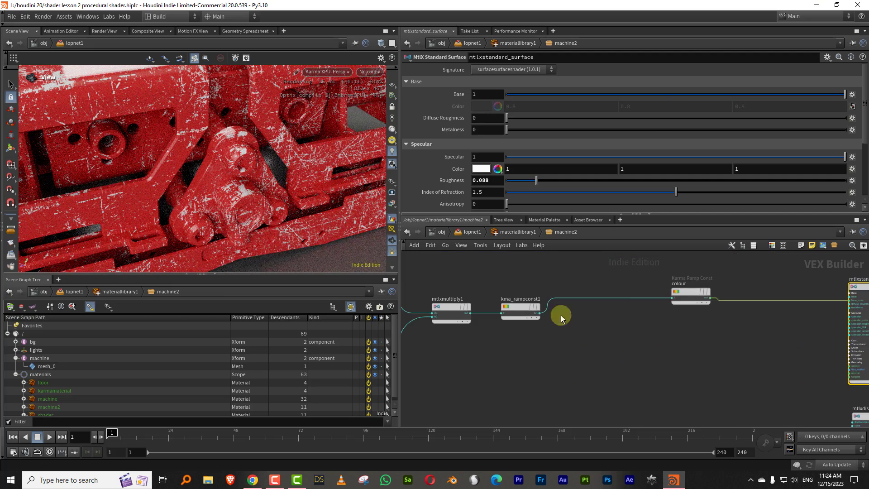
pyautogui.click(527, 309)
pyautogui.moveTo(614, 109); pyautogui.dragTo(576, 113)
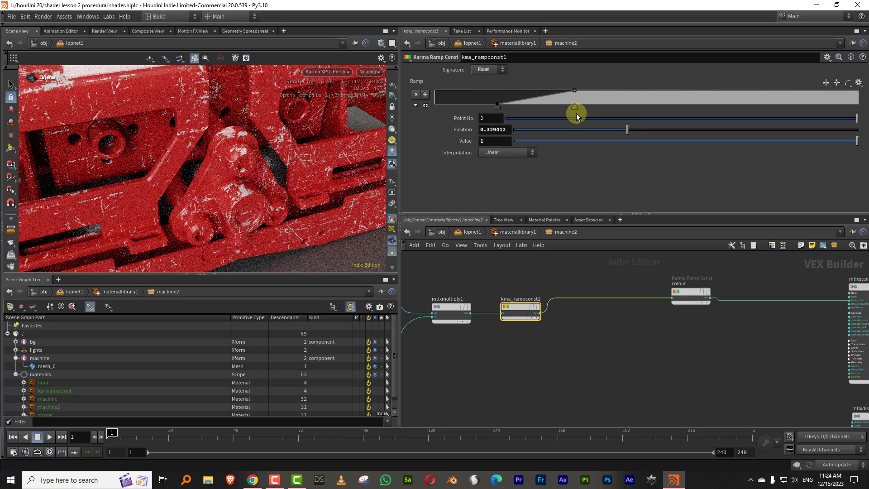
# Step: Add a Karma Rounded Edge node below the colour ramp and set its Radius to 0.004
pyautogui.moveTo(615, 355); pyautogui.dragTo(580, 335, button='middle')
pyautogui.press('Tab')
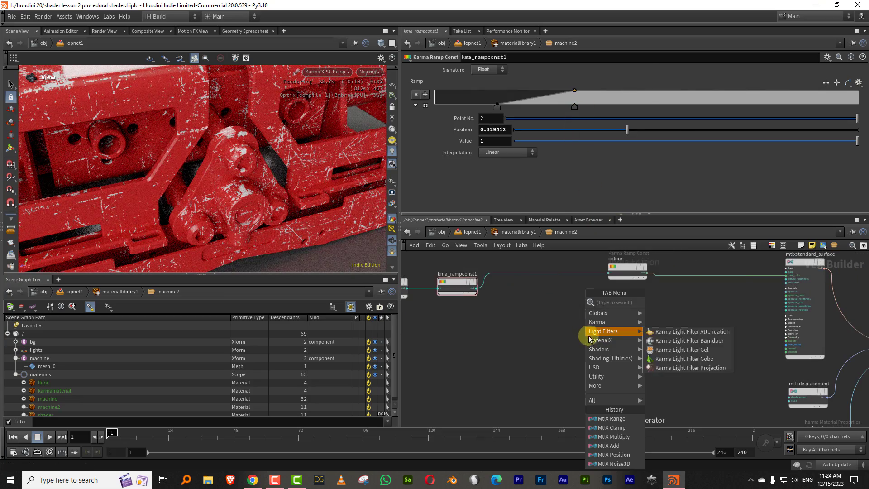
pyautogui.write('rounde')
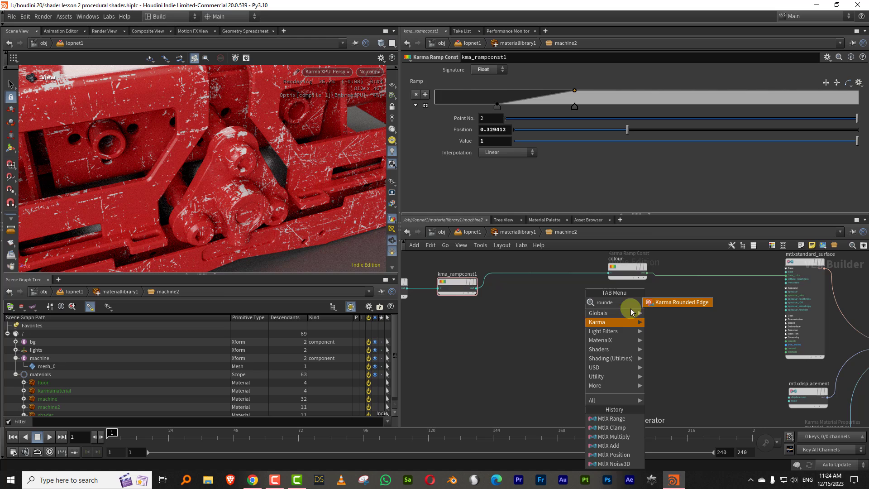
pyautogui.click(677, 301)
pyautogui.moveTo(480, 94); pyautogui.dragTo(492, 93)
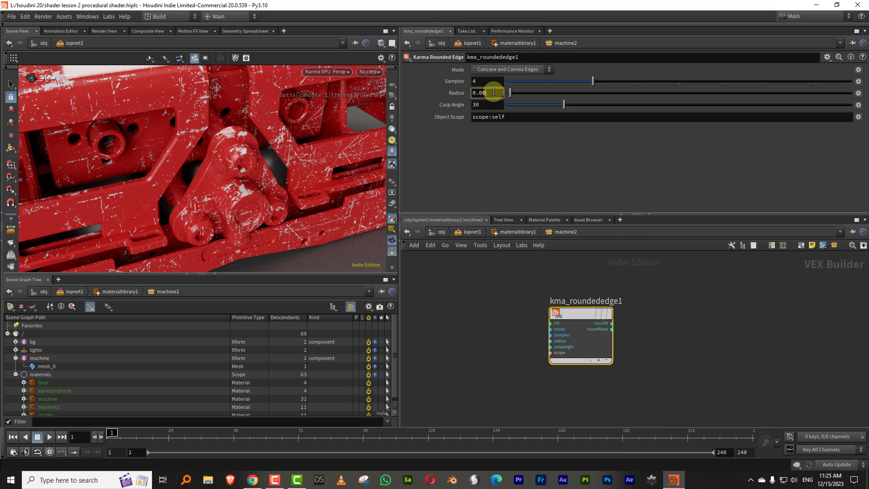
# Step: Place the rounded edge node closer to the standard surface and wire its roundN output into the normal input
pyautogui.moveTo(712, 295); pyautogui.dragTo(598, 320, button='middle')
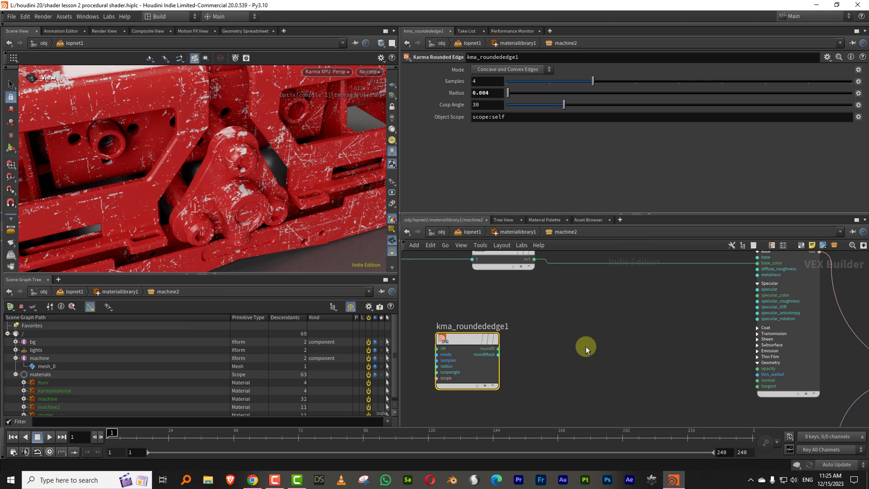
pyautogui.scroll(1, 526, 365)
pyautogui.moveTo(476, 339); pyautogui.dragTo(568, 345)
pyautogui.moveTo(756, 366); pyautogui.dragTo(685, 331, button='middle')
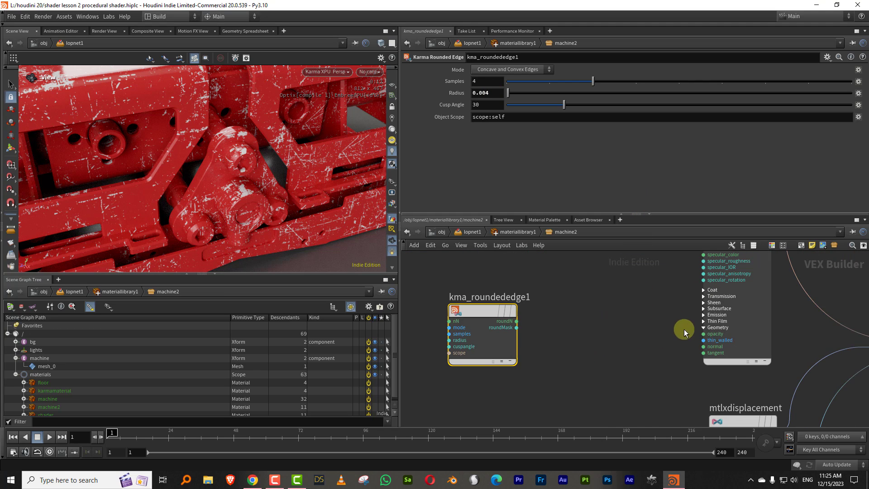
pyautogui.scroll(3, 564, 336)
pyautogui.click(482, 313)
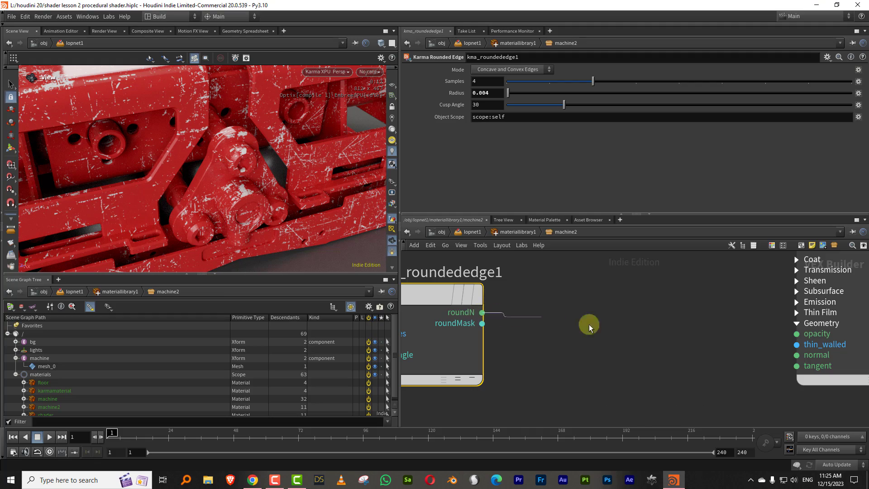
pyautogui.click(787, 362)
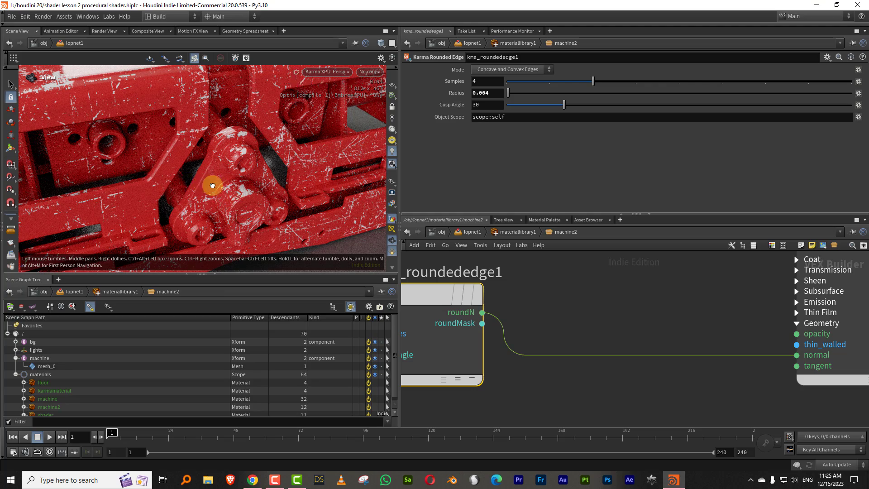
pyautogui.moveTo(214, 185); pyautogui.dragTo(268, 170, button='right')
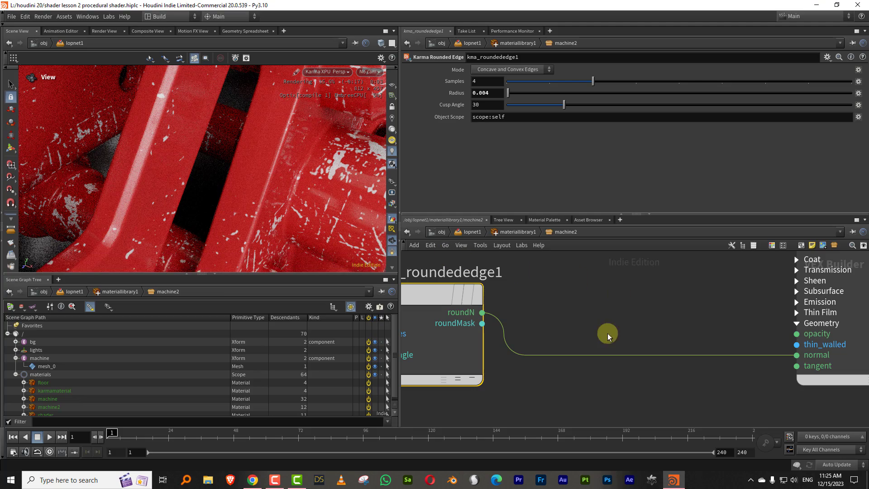
# Step: Cut the roundN wire and reconnect it to the standard surface's normal input to compare the edge shading
pyautogui.moveTo(560, 393); pyautogui.dragTo(556, 339)
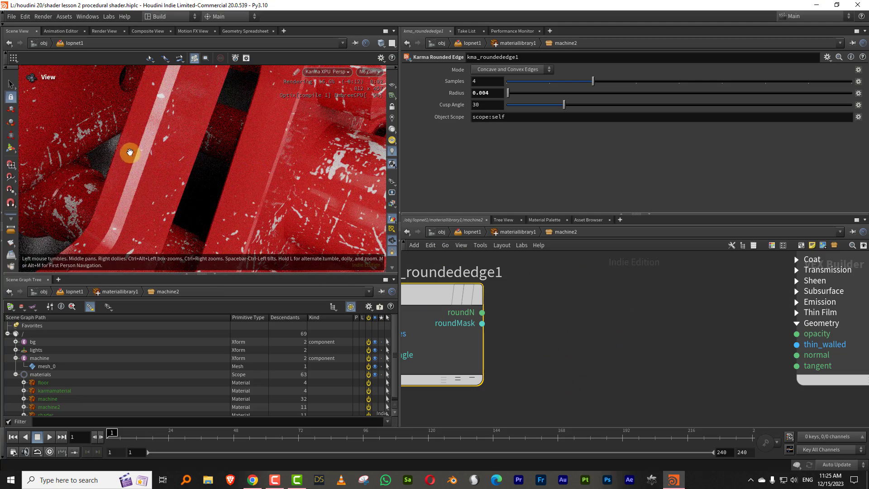
pyautogui.click(482, 312)
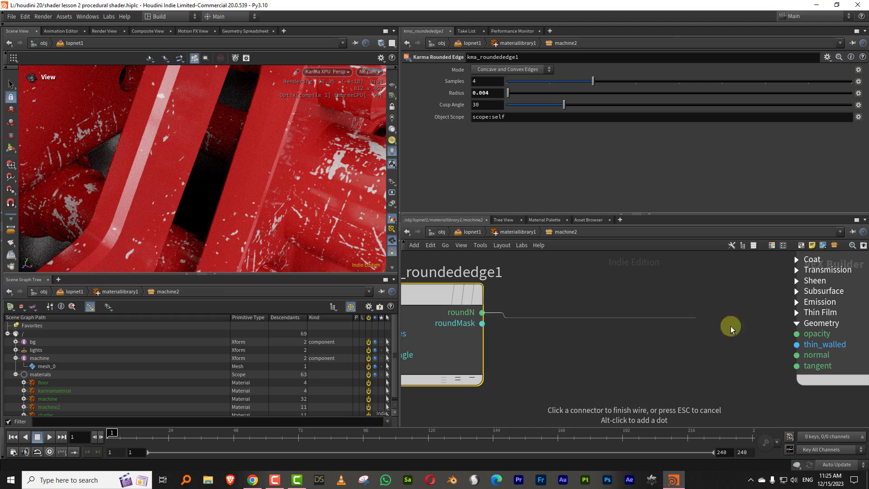
pyautogui.click(796, 354)
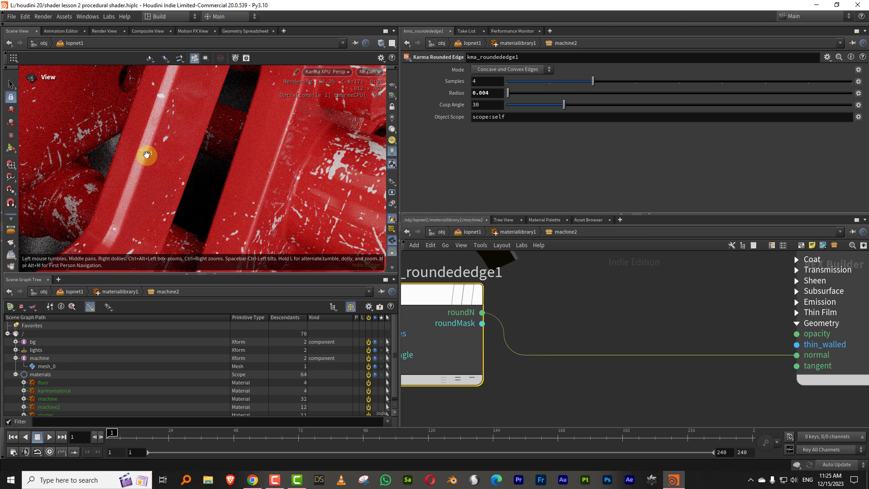
# Step: Disconnect roundN from the standard surface's normal and wire the rounded edge node's roundMask into base_color instead
pyautogui.scroll(-6, 605, 281)
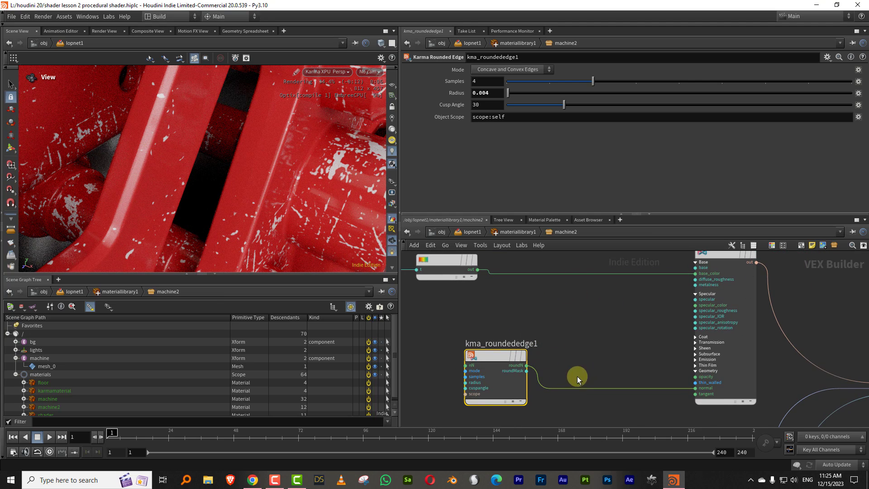
pyautogui.press('y')
pyautogui.moveTo(574, 378); pyautogui.dragTo(566, 395)
pyautogui.moveTo(500, 359)
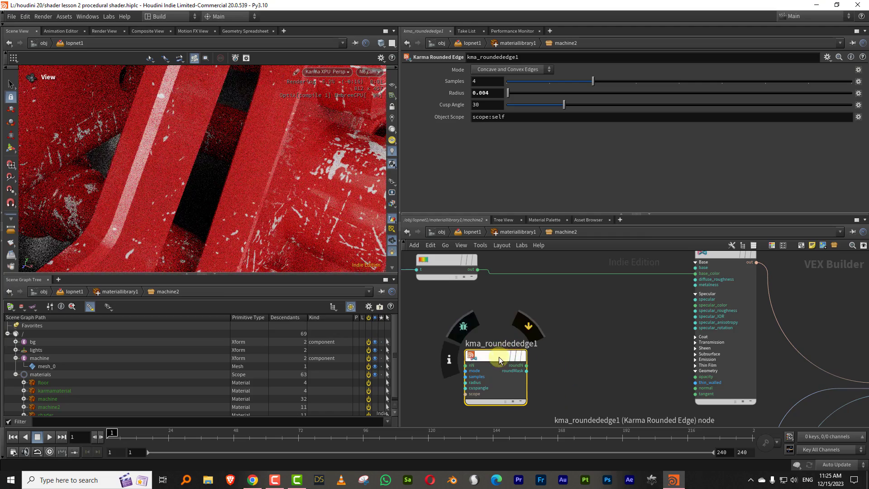
pyautogui.scroll(3, 527, 346)
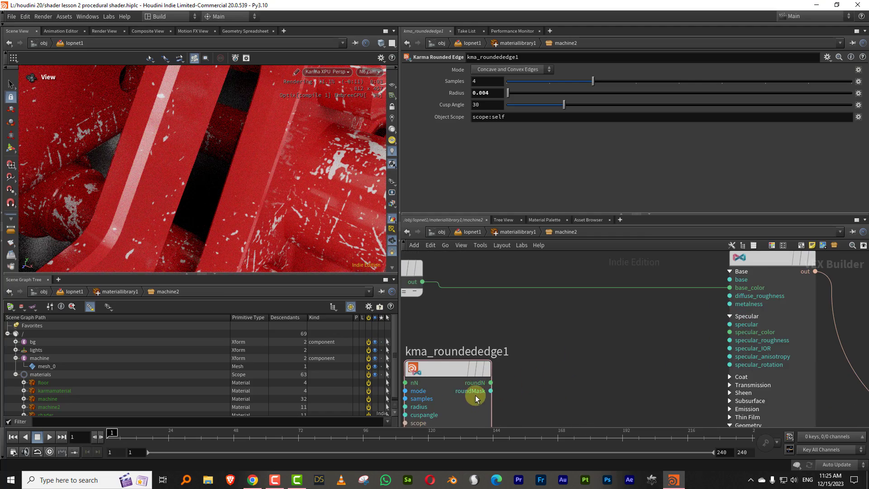
pyautogui.click(490, 390)
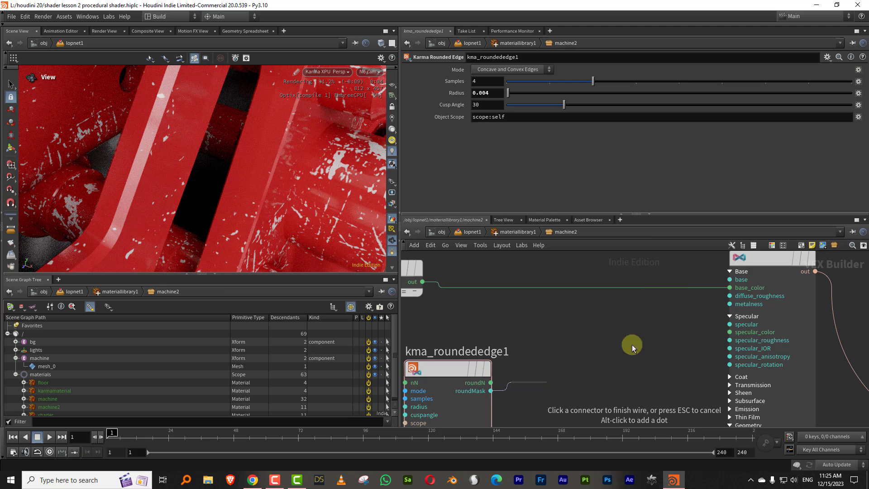
pyautogui.click(707, 287)
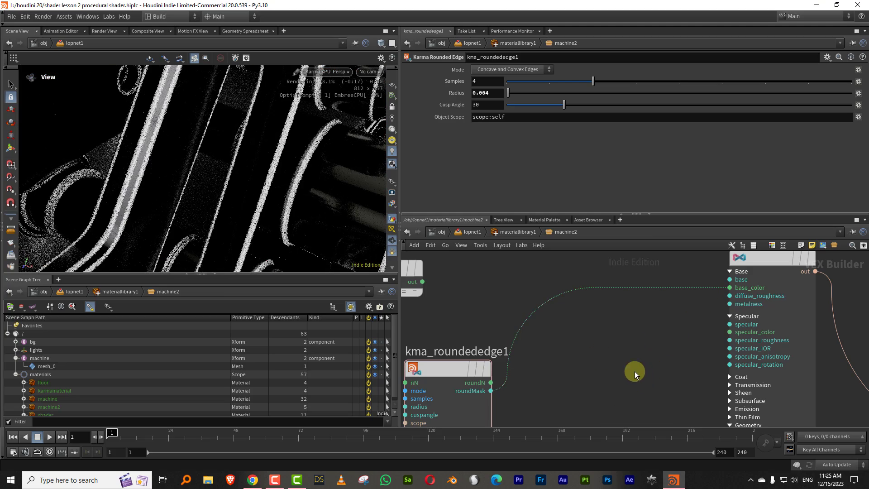
pyautogui.moveTo(278, 153); pyautogui.dragTo(173, 267, button='right')
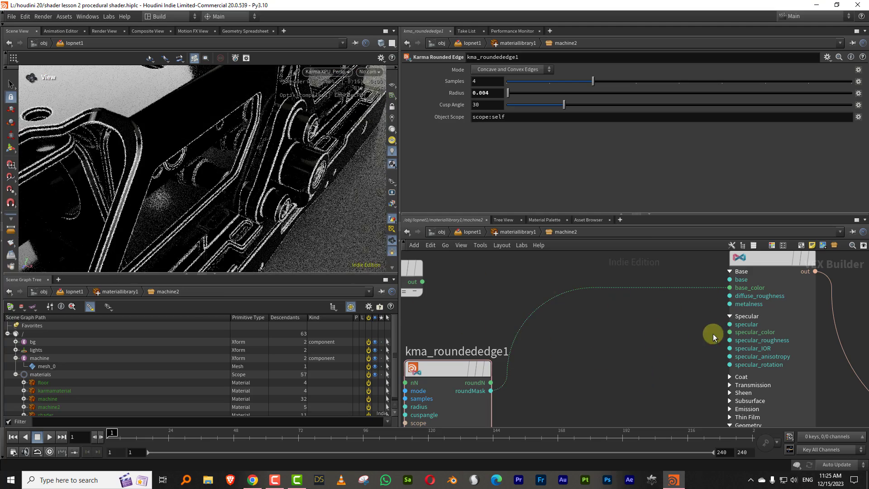
# Step: Set the standard surface's Specular weight to 0 and view the edge mask across the whole machine
pyautogui.click(793, 339)
pyautogui.moveTo(511, 156); pyautogui.dragTo(479, 160)
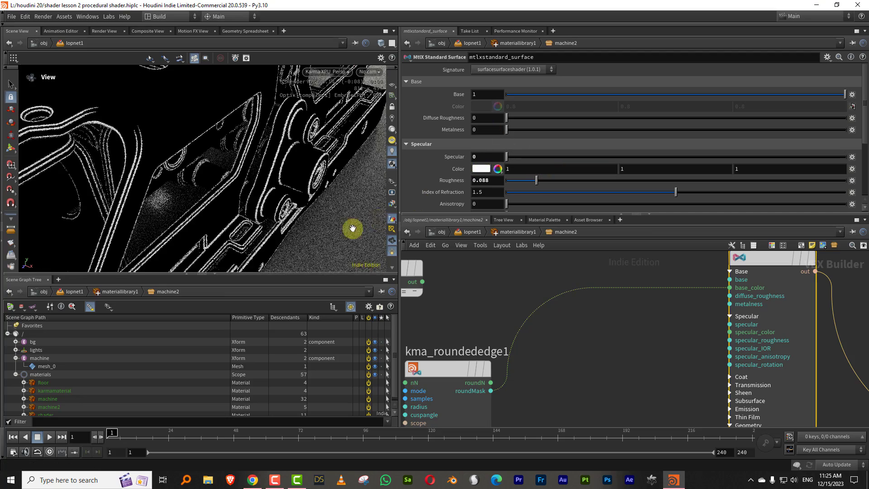
pyautogui.moveTo(293, 186); pyautogui.dragTo(208, 148)
pyautogui.moveTo(247, 163); pyautogui.dragTo(247, 163, button='middle')
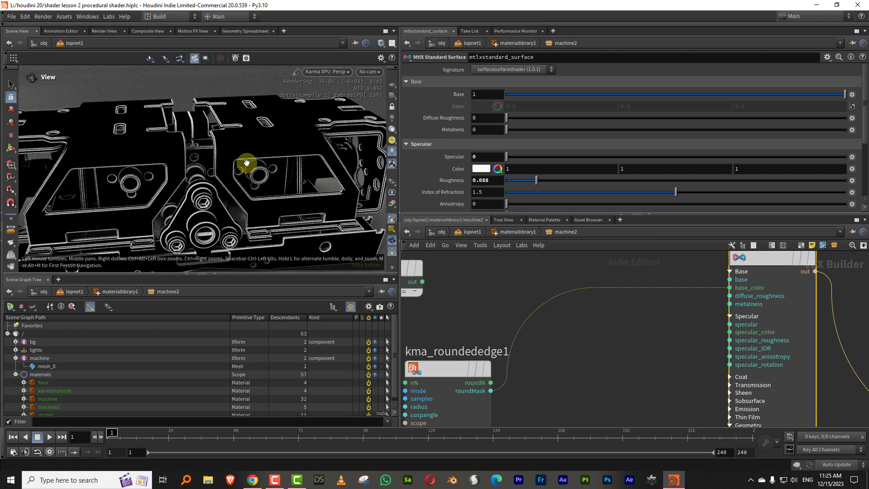
# Step: Move the rounded edge node well above the multiply and float ramp nodes of the scratch network
pyautogui.scroll(-3, 606, 349)
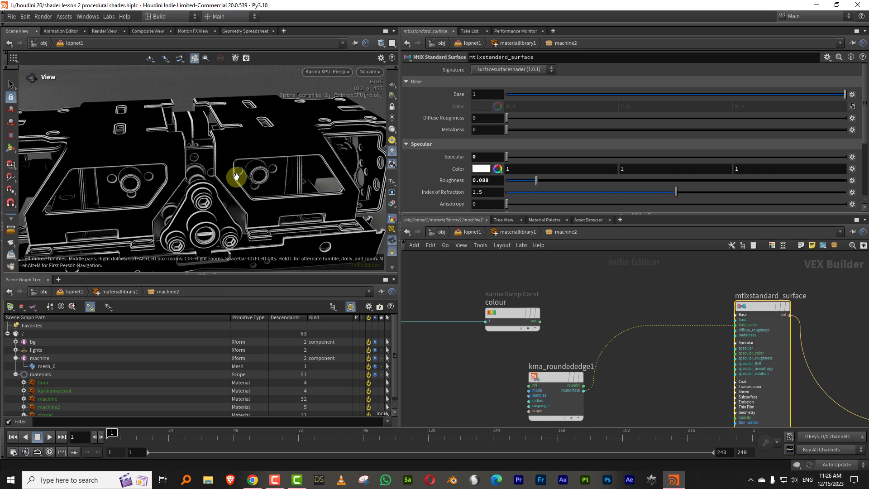
pyautogui.moveTo(620, 261); pyautogui.dragTo(679, 294, button='middle')
pyautogui.scroll(-4, 680, 295)
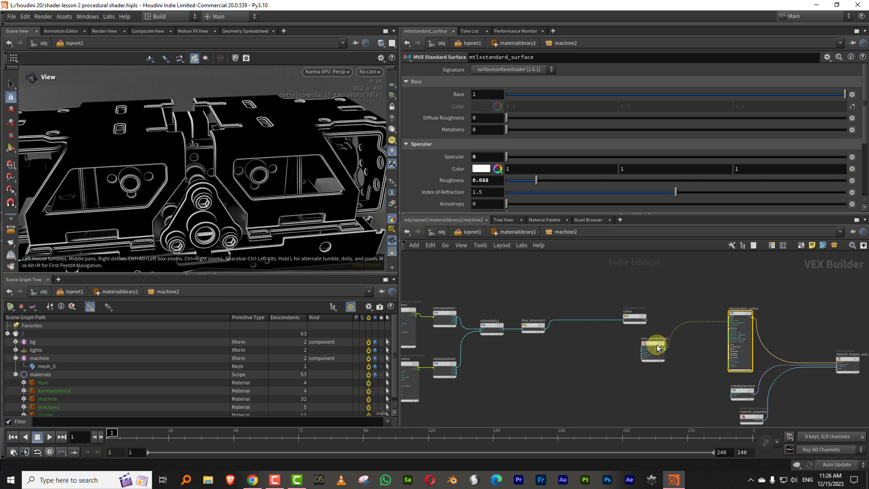
pyautogui.moveTo(655, 345); pyautogui.dragTo(498, 263)
pyautogui.moveTo(520, 261); pyautogui.dragTo(587, 333, button='middle')
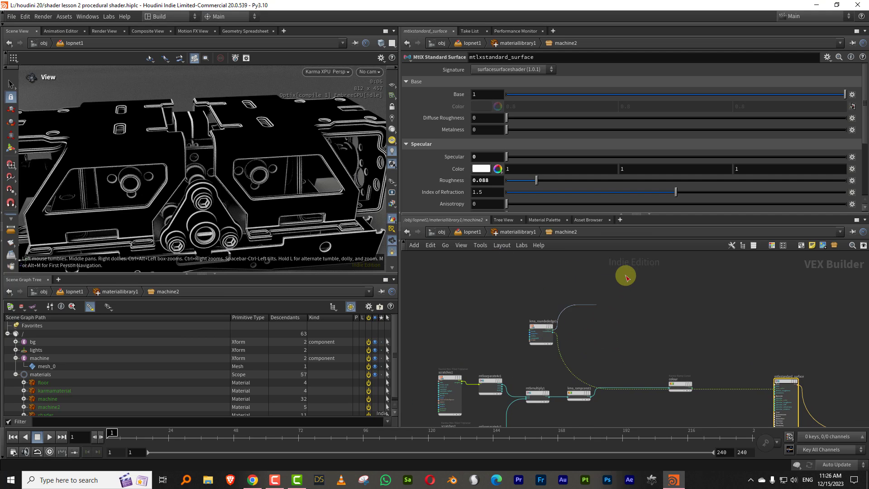
pyautogui.moveTo(543, 329); pyautogui.dragTo(570, 290)
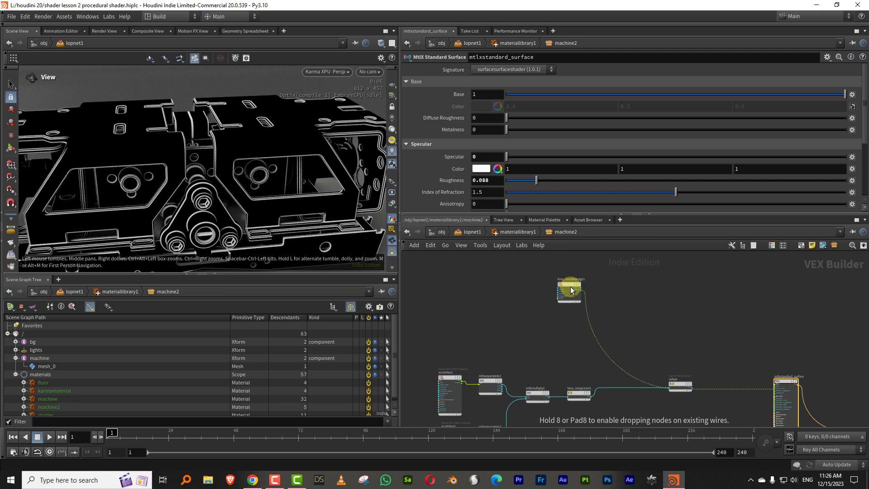
# Step: Add an MtlX Cell Noise 3D node and an MtlX Position node above the scratch network
pyautogui.moveTo(617, 304); pyautogui.dragTo(640, 291, button='middle')
pyautogui.scroll(4, 667, 281)
pyautogui.press('Tab')
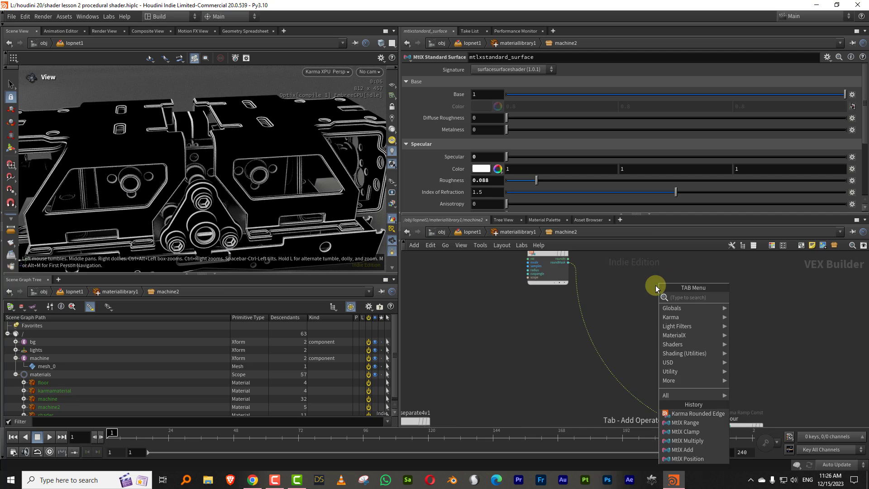
pyautogui.write('noise')
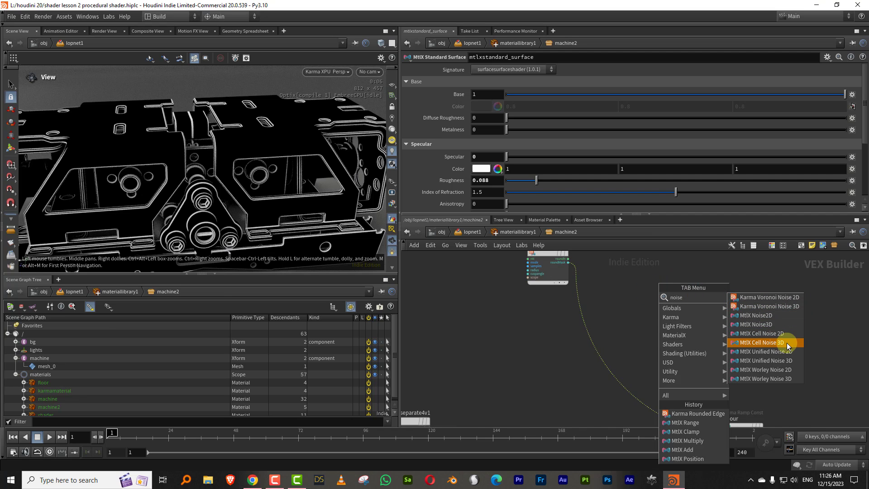
pyautogui.click(787, 344)
pyautogui.click(472, 334)
pyautogui.moveTo(454, 282); pyautogui.dragTo(567, 284, button='middle')
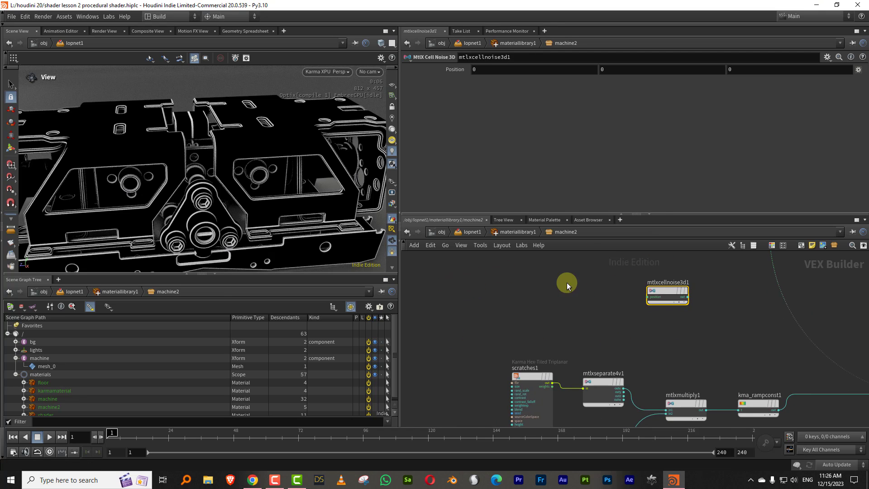
pyautogui.scroll(3, 566, 285)
pyautogui.press('Tab')
pyautogui.write('pos')
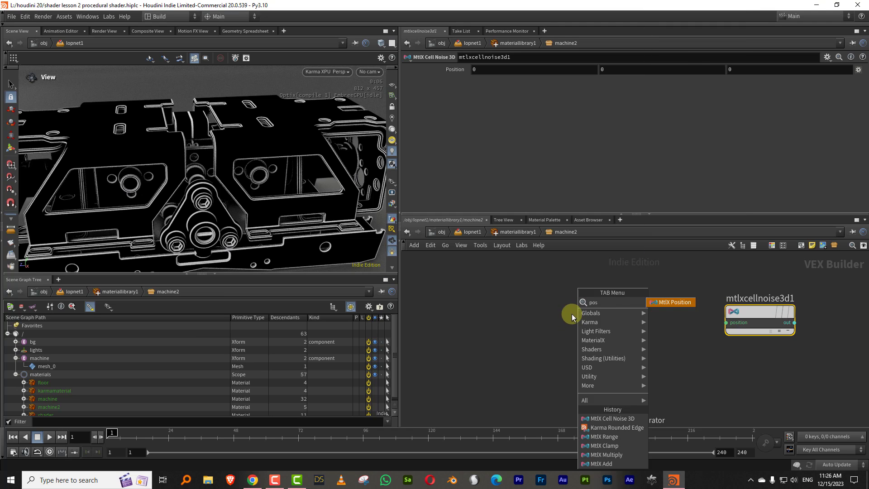
pyautogui.click(669, 302)
pyautogui.click(457, 323)
# Step: Add an MtlX Multiply and an MtlX Add node between the position and cell noise nodes
pyautogui.press('Tab')
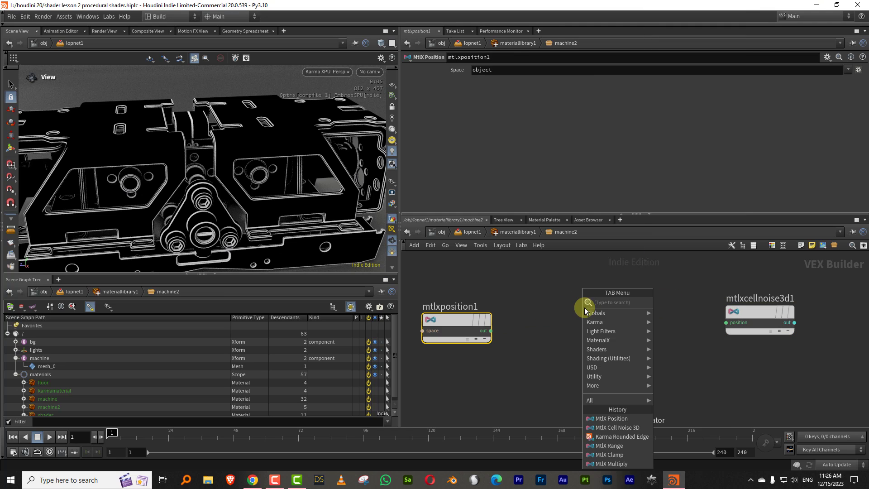
pyautogui.write('mul')
pyautogui.click(654, 302)
pyautogui.click(582, 314)
pyautogui.press('Tab')
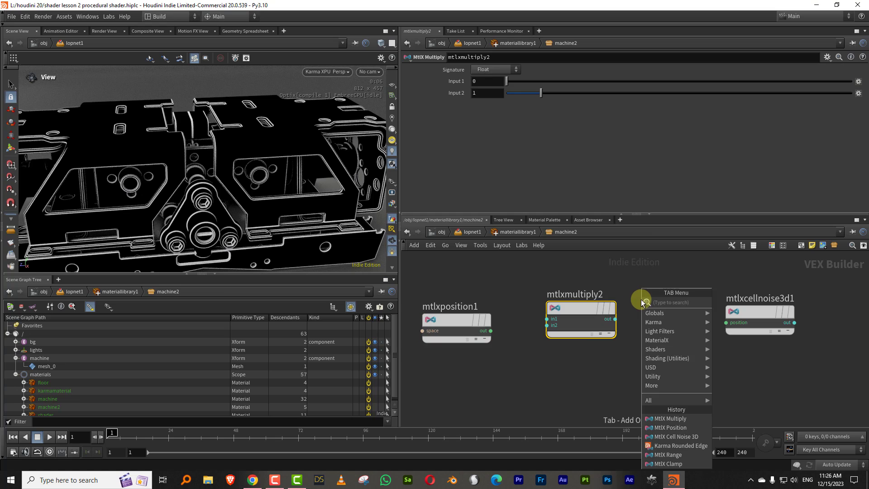
pyautogui.write('add')
pyautogui.click(727, 300)
pyautogui.click(679, 314)
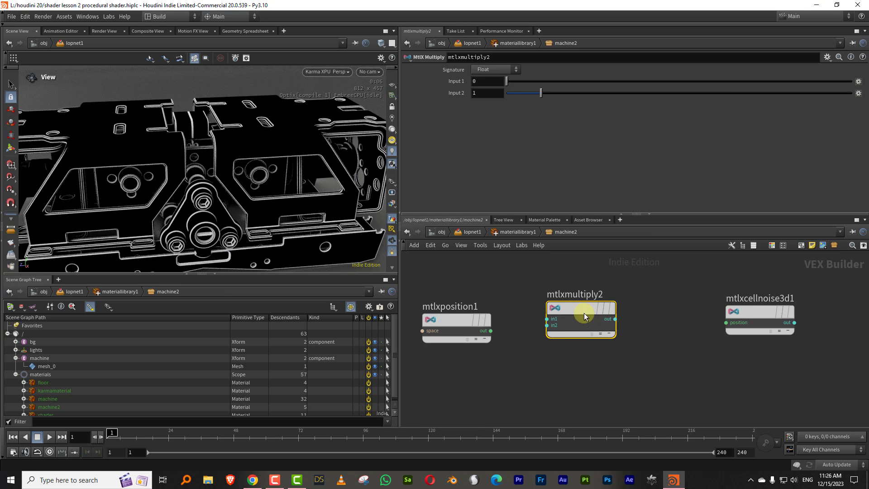
# Step: Chain position through the multiply and add nodes into the cell noise's position, with the multiply's Input 2 set to 4, 4, 4
pyautogui.moveTo(583, 316); pyautogui.dragTo(566, 317)
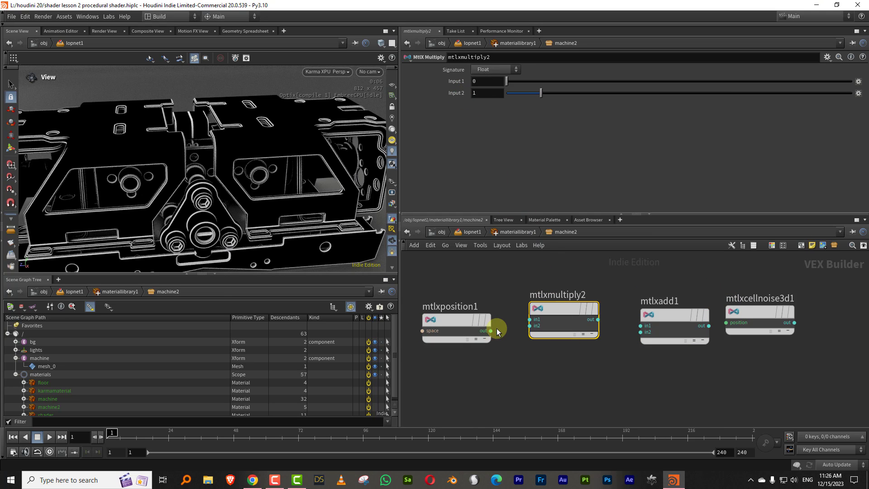
pyautogui.moveTo(496, 330)
pyautogui.mouseDown()
pyautogui.moveTo(548, 349)
pyautogui.moveTo(553, 333)
pyautogui.mouseUp()
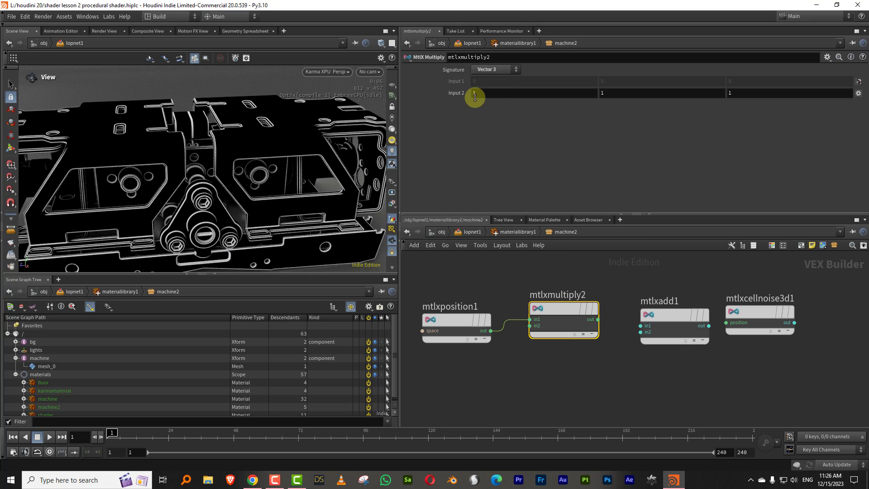
pyautogui.moveTo(458, 94); pyautogui.dragTo(479, 74, button='middle')
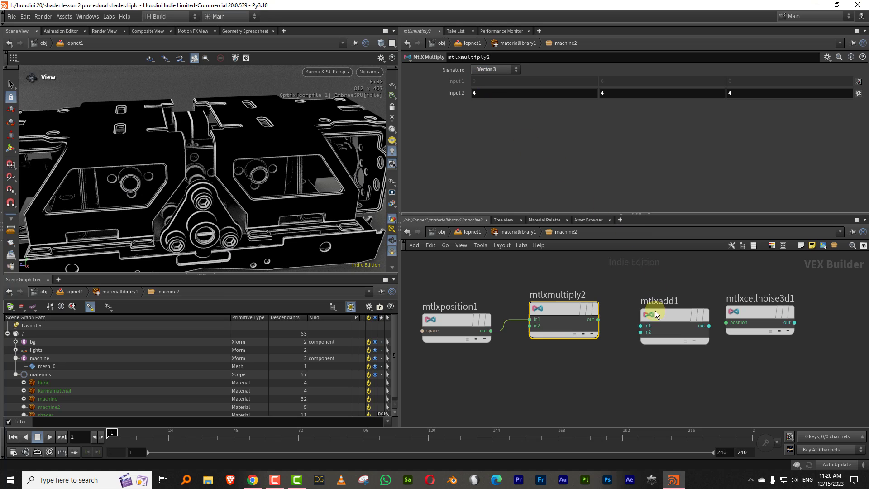
pyautogui.moveTo(578, 319); pyautogui.dragTo(724, 324)
# Step: Insert an MtlX Multiply on the rounded edge's roundMask wire and connect the cell noise output to its in2
pyautogui.moveTo(777, 292); pyautogui.dragTo(666, 316, button='middle')
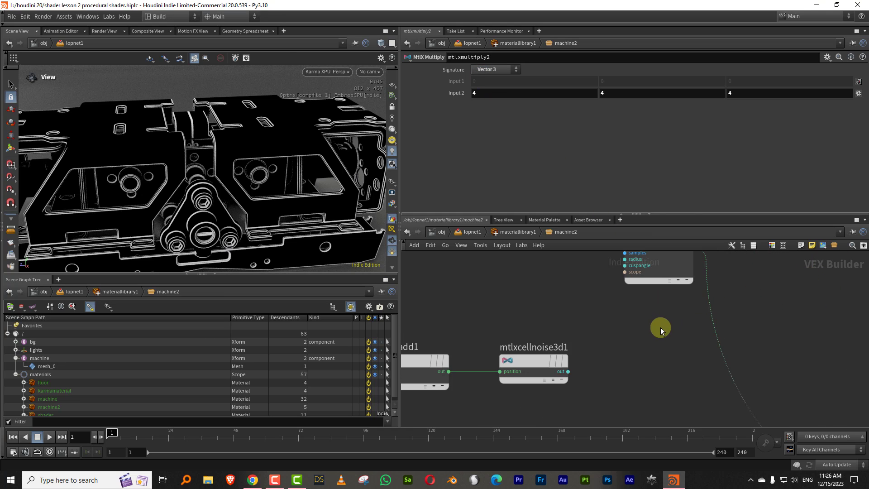
pyautogui.press('Tab')
pyautogui.click(746, 302)
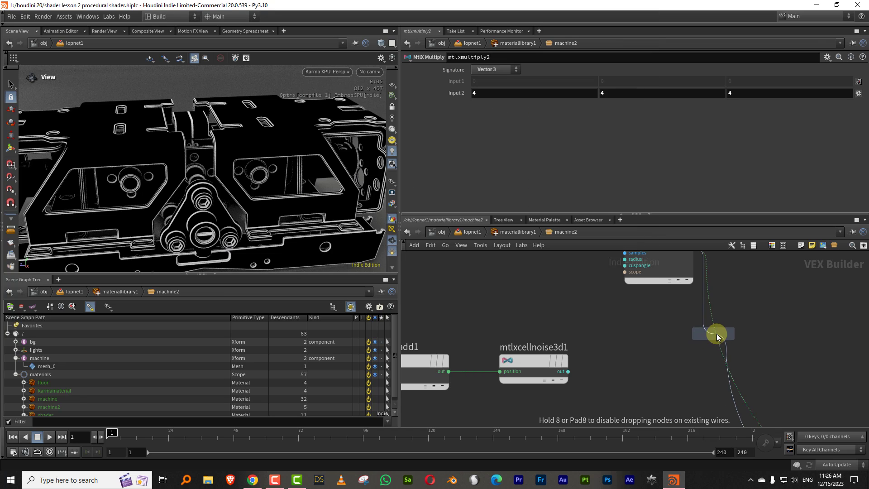
pyautogui.click(720, 335)
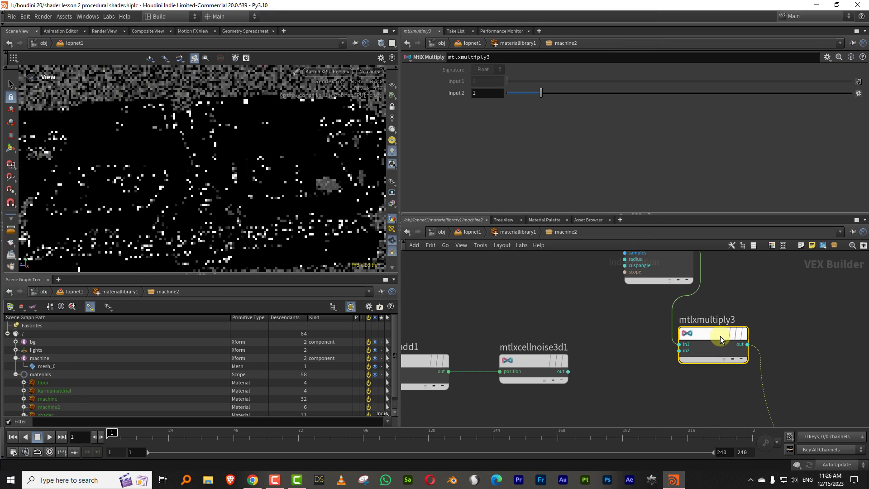
pyautogui.click(566, 379)
pyautogui.click(701, 357)
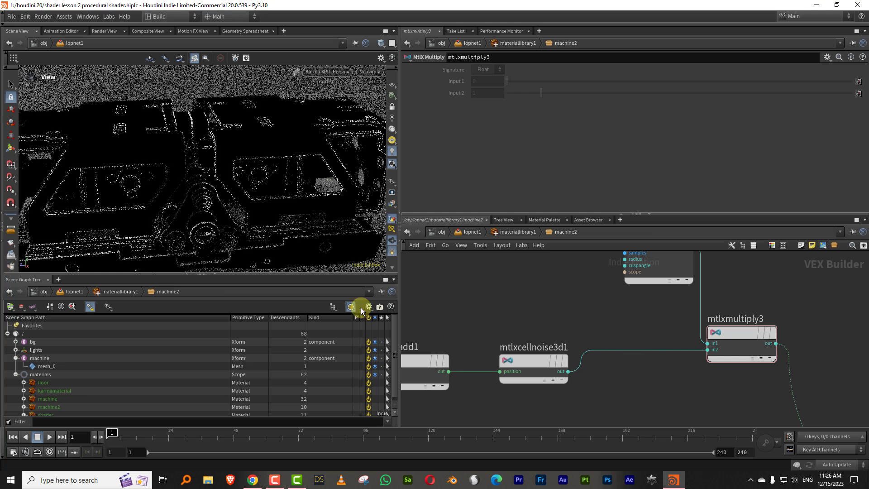
# Step: Adjust the Y component of the add node's Input 2 to shift the noise over the edges
pyautogui.moveTo(598, 298); pyautogui.dragTo(614, 376)
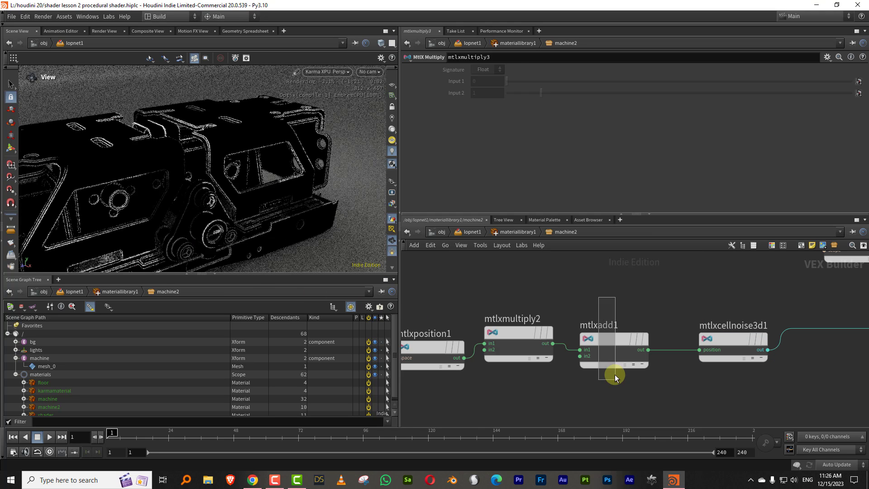
pyautogui.moveTo(616, 90); pyautogui.dragTo(642, 89, button='middle')
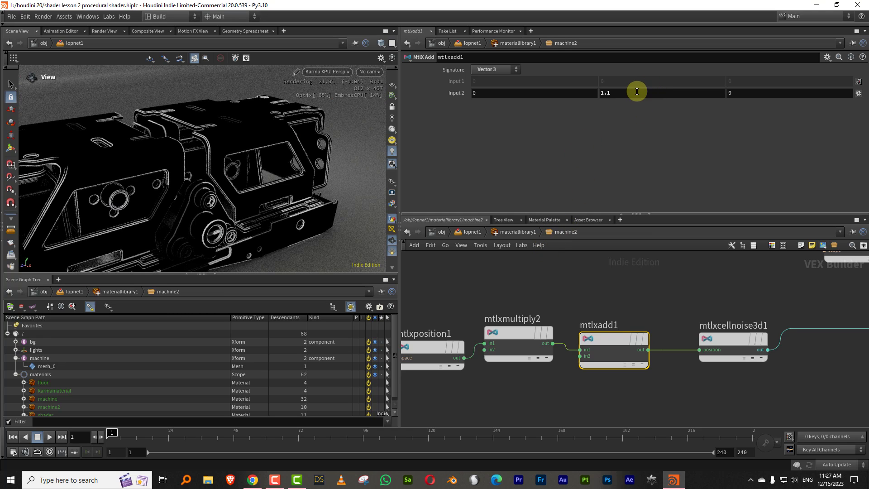
pyautogui.moveTo(632, 93); pyautogui.dragTo(667, 88, button='middle')
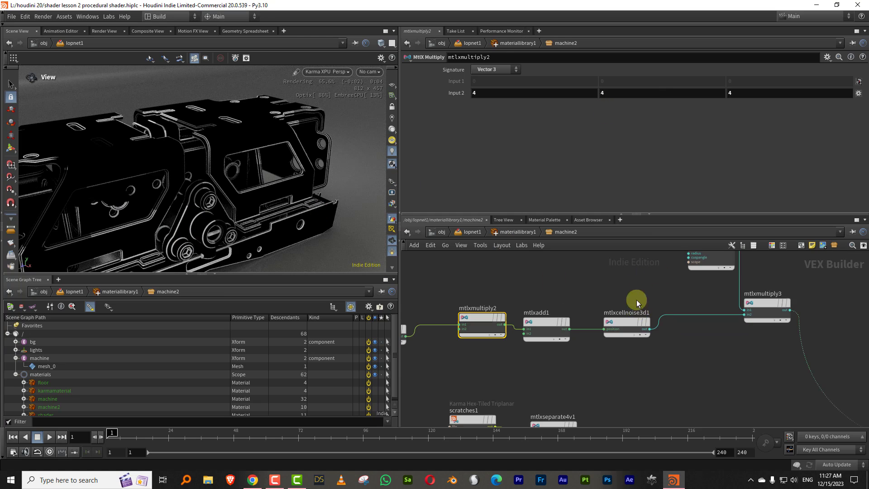
# Step: Add an MtlX Noise3D node below the cell noise node
pyautogui.click(628, 323)
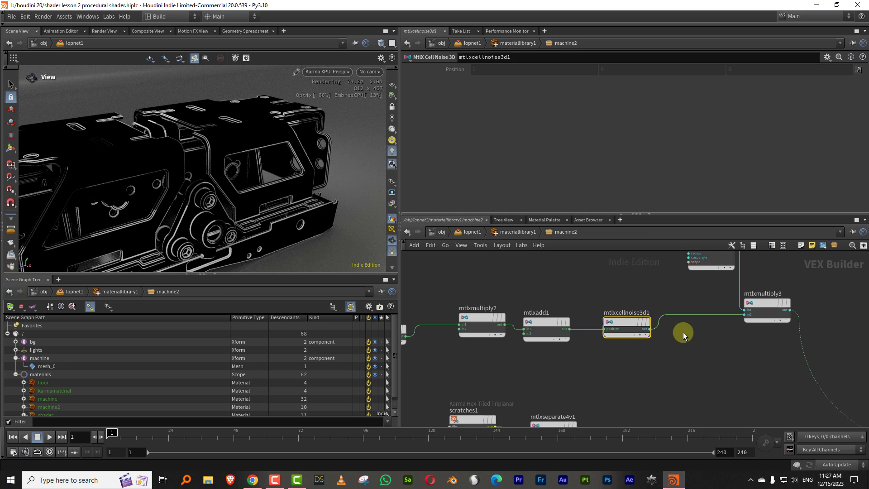
pyautogui.press('Tab')
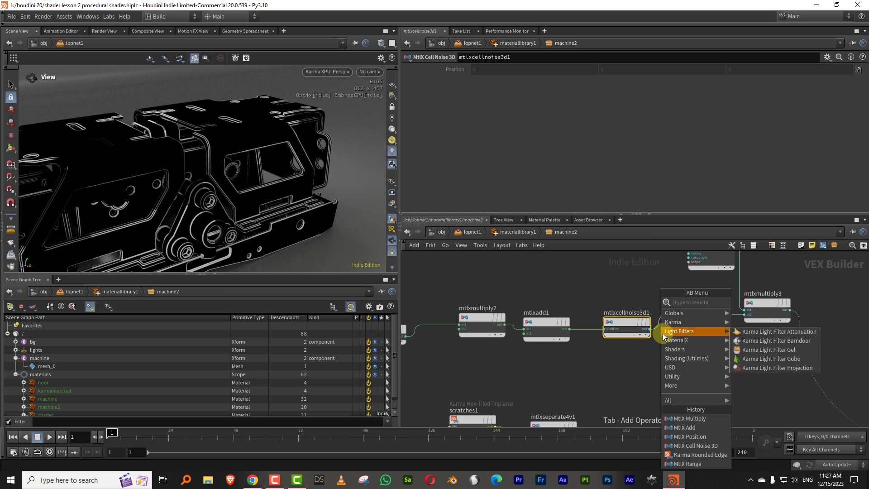
pyautogui.write('noise')
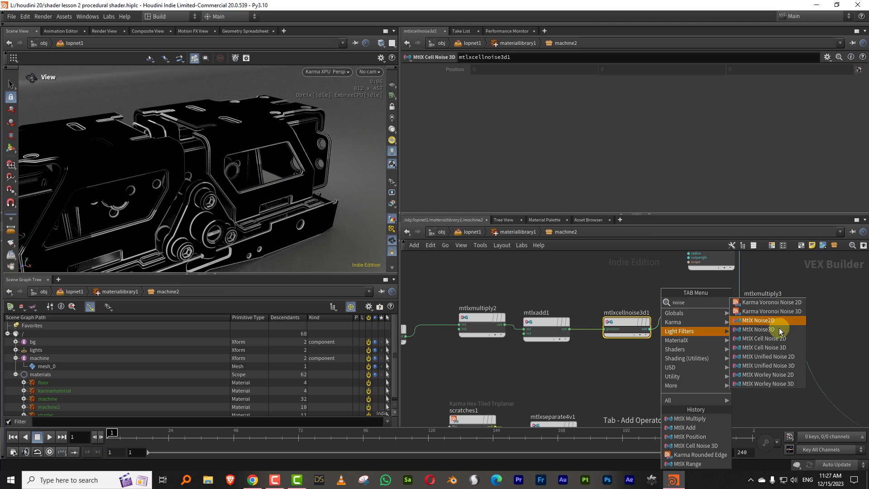
pyautogui.click(779, 329)
pyautogui.click(616, 369)
pyautogui.scroll(3, 622, 292)
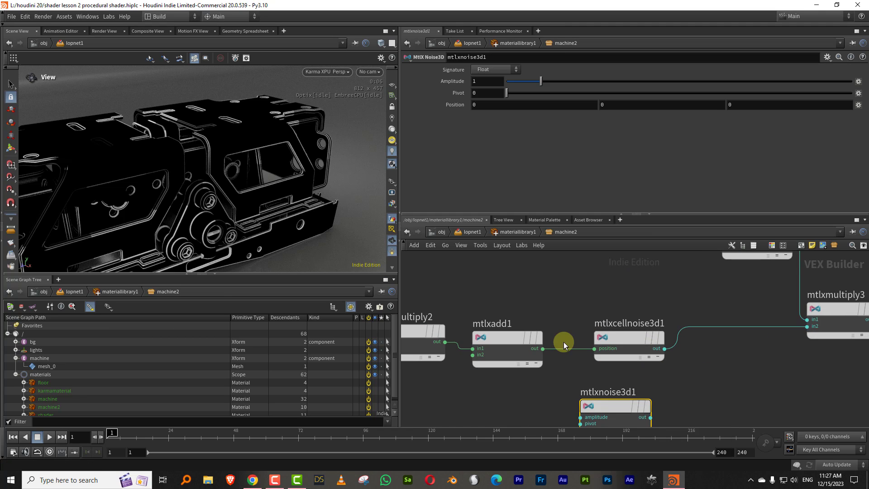
# Step: Wire the add node into the Noise3D position and the Noise3D output into the mask multiply's in2 instead of the cell noise
pyautogui.click(542, 349)
pyautogui.click(569, 355)
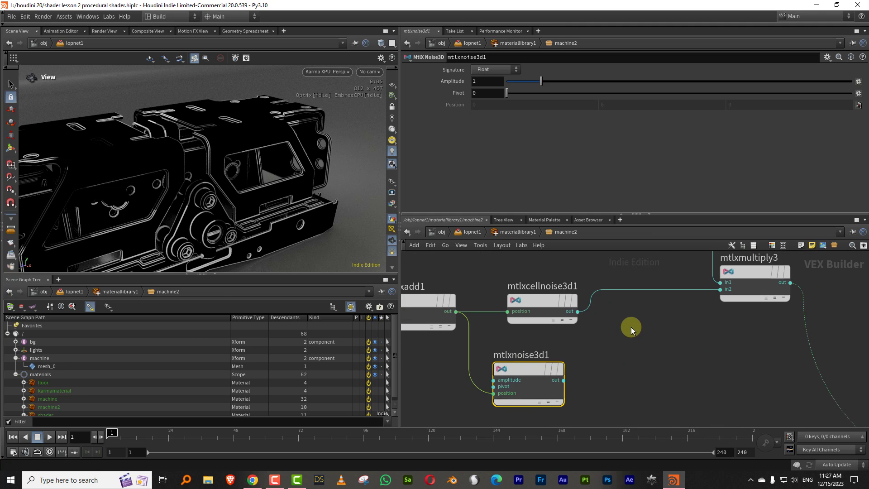
pyautogui.click(714, 297)
pyautogui.click(583, 382)
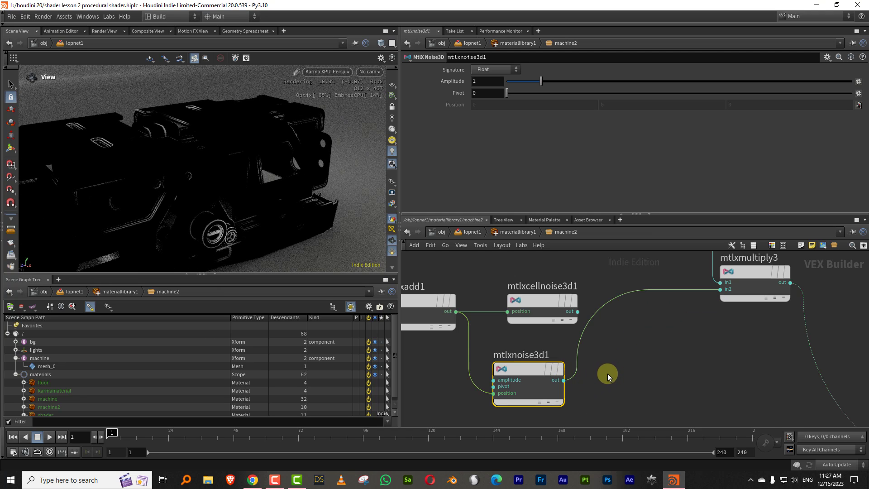
# Step: Delete the cell noise node and place the Noise3D node in its spot after the add node
pyautogui.moveTo(550, 368); pyautogui.dragTo(549, 309)
pyautogui.click(553, 301)
pyautogui.press('Delete')
pyautogui.moveTo(275, 190); pyautogui.dragTo(252, 195)
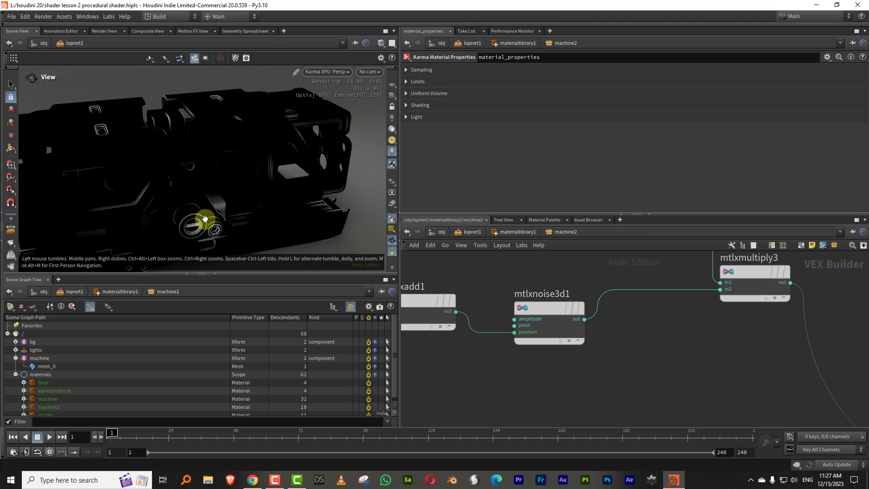
# Step: Insert an MtlX Range node on the wire between the mask multiply and the standard surface's base_color
pyautogui.moveTo(670, 345); pyautogui.dragTo(591, 326, button='middle')
pyautogui.scroll(-5, 616, 316)
pyautogui.moveTo(684, 320); pyautogui.dragTo(662, 320, button='middle')
pyautogui.scroll(3, 659, 297)
pyautogui.press('Tab')
pyautogui.write('rang')
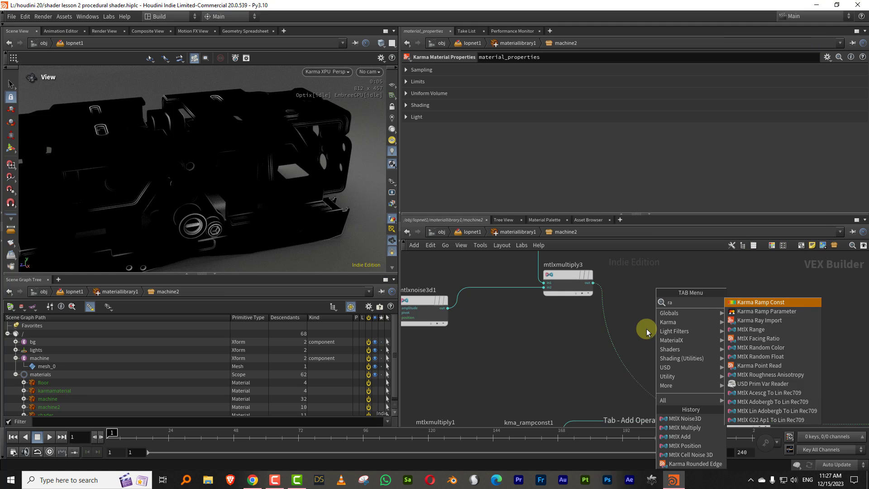
pyautogui.click(744, 301)
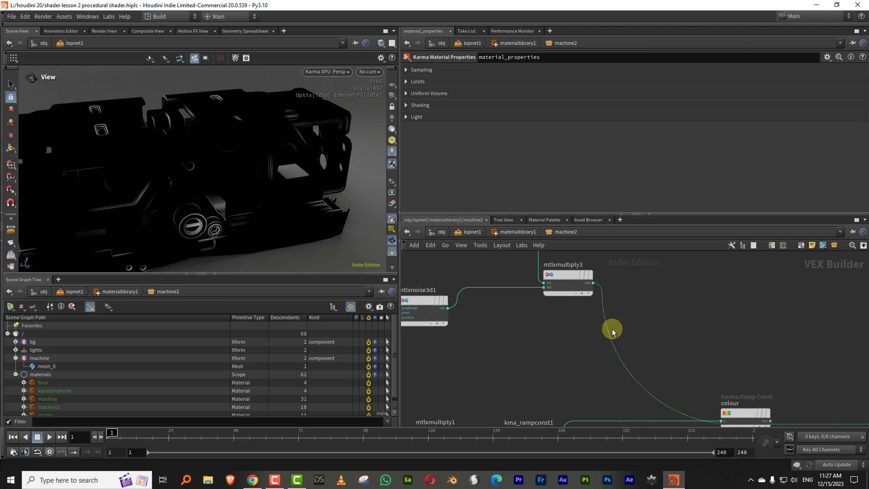
pyautogui.click(642, 329)
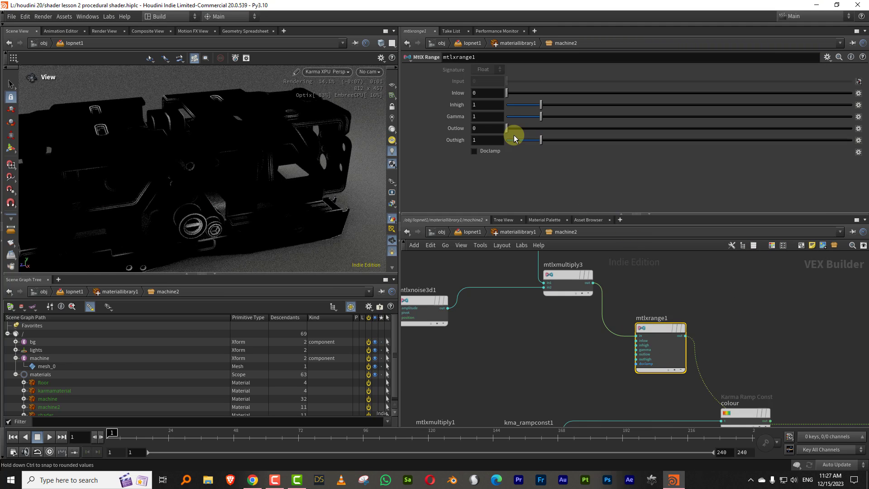
# Step: Invert the edge mask by setting the range node's Outlow to 1 and Outhigh to 0
pyautogui.click(480, 128)
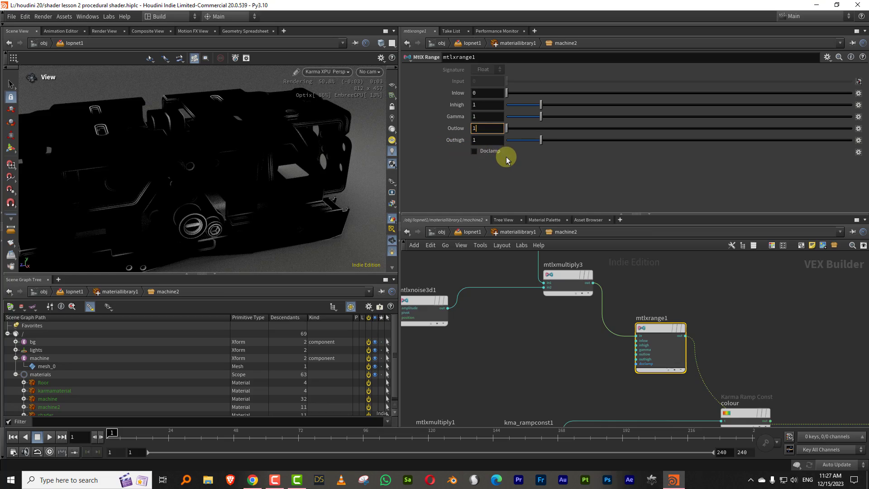
pyautogui.write('0')
pyautogui.press('Return')
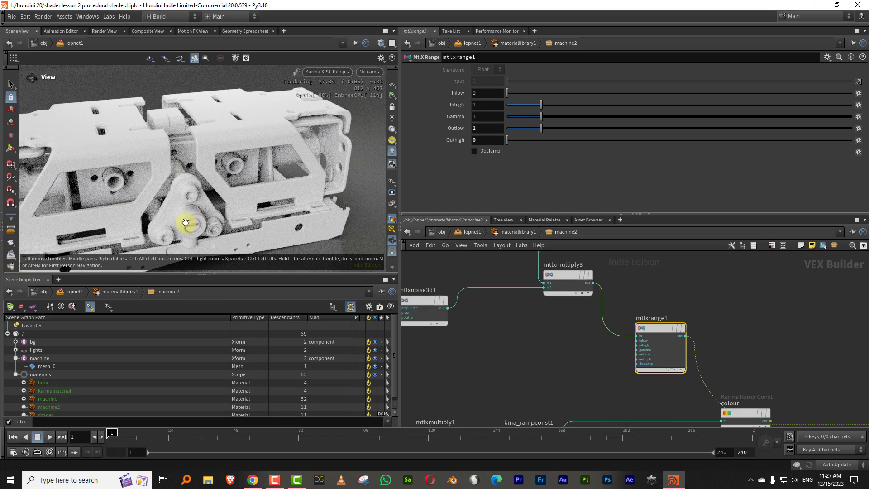
pyautogui.moveTo(161, 228); pyautogui.dragTo(188, 211)
pyautogui.moveTo(188, 212); pyautogui.dragTo(213, 208, button='right')
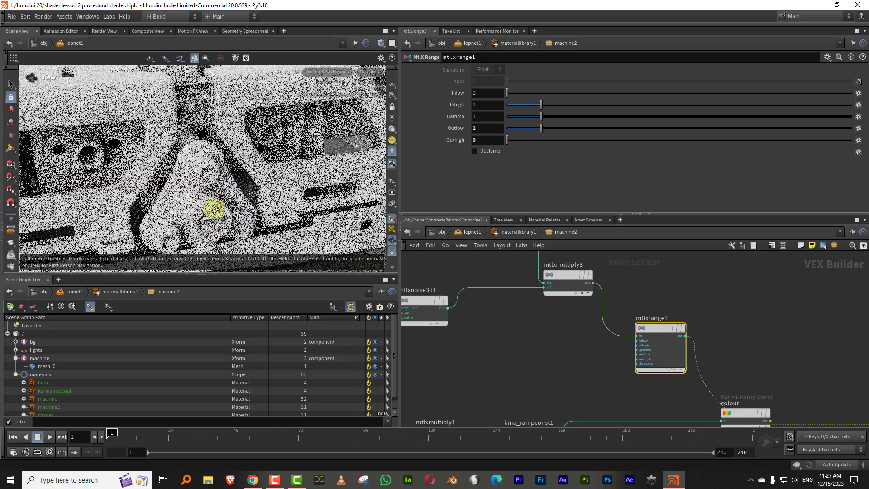
pyautogui.moveTo(213, 208); pyautogui.dragTo(198, 200)
pyautogui.moveTo(197, 199); pyautogui.dragTo(235, 180, button='right')
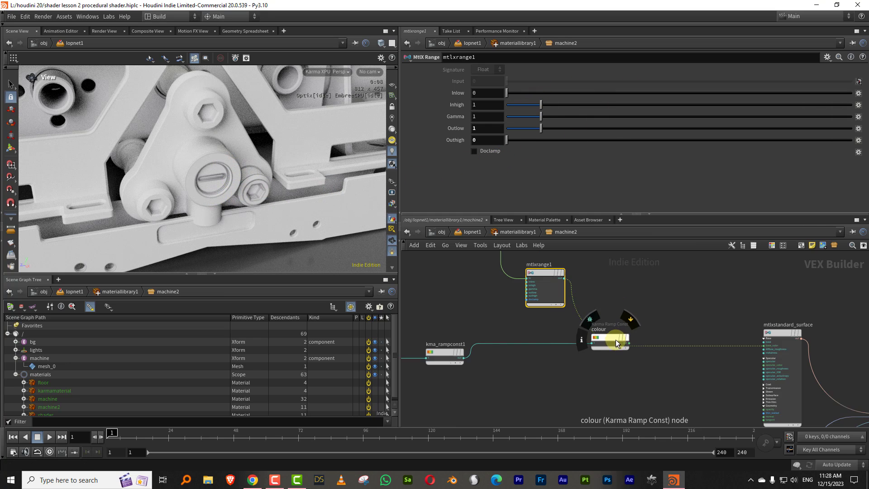
# Step: Move the colour ramp clear of the mask wire, then insert a Float-signature Karma Ramp Const between the range node and base_color
pyautogui.moveTo(615, 340); pyautogui.dragTo(629, 377)
pyautogui.moveTo(616, 302); pyautogui.dragTo(596, 309, button='middle')
pyautogui.scroll(3, 596, 309)
pyautogui.press('Tab')
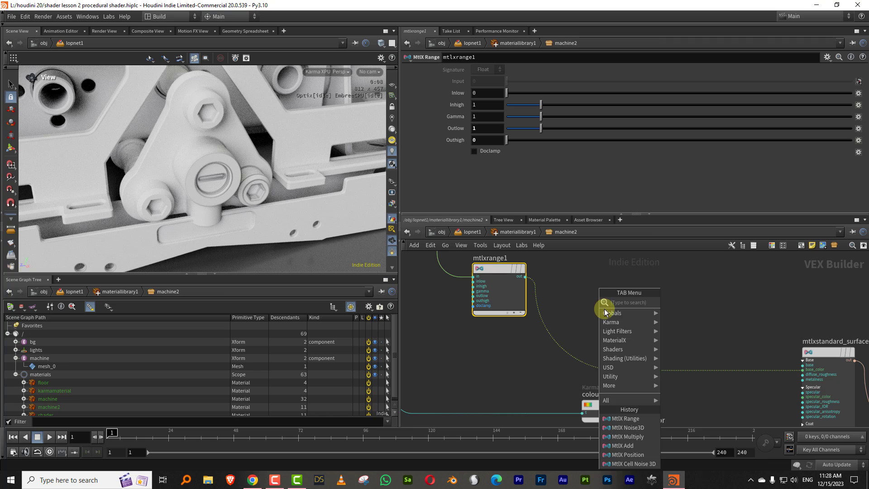
pyautogui.write('ramp')
pyautogui.click(706, 302)
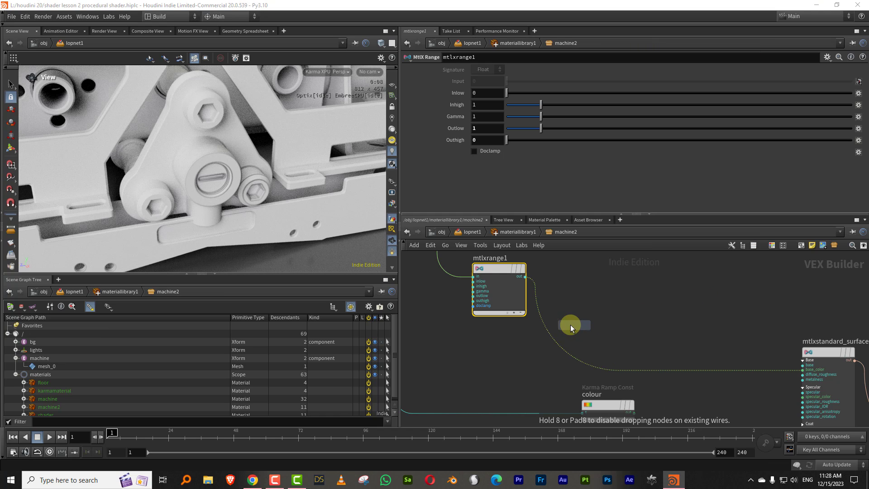
pyautogui.click(594, 329)
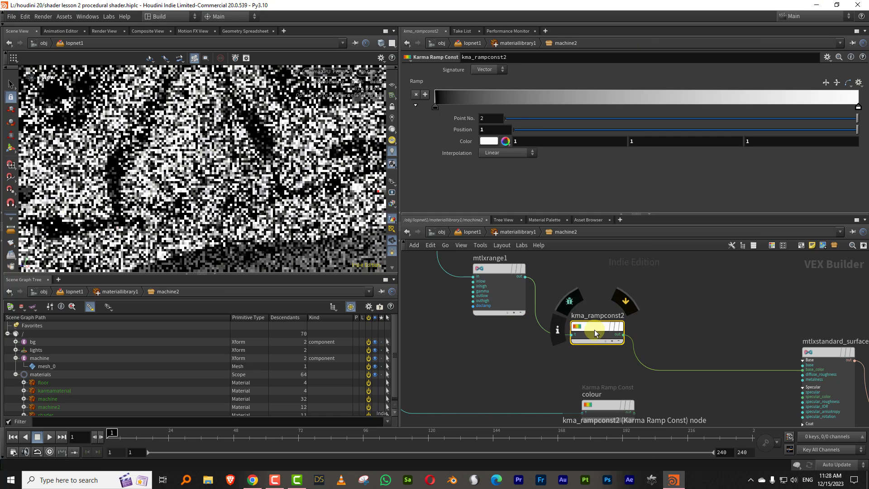
pyautogui.click(487, 88)
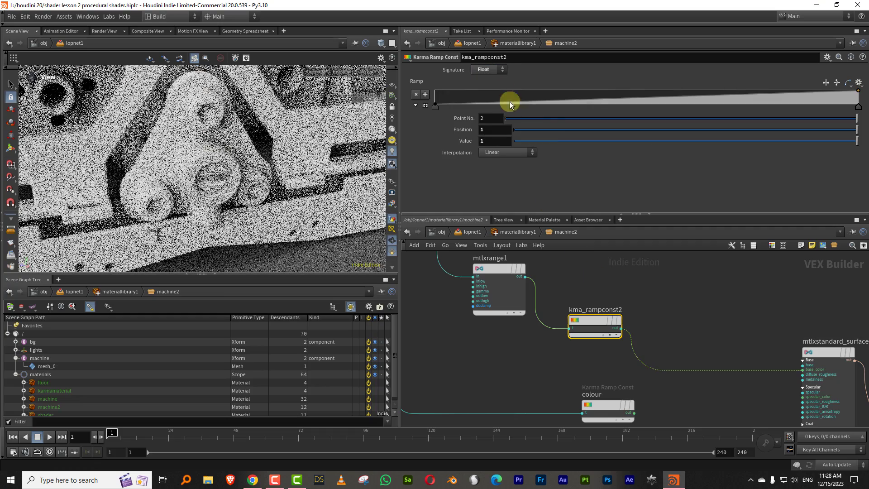
# Step: Tighten the edge-mask float ramp by moving its black point to about 0.55 and its white point inward to about 0.7
pyautogui.moveTo(435, 107); pyautogui.dragTo(560, 108)
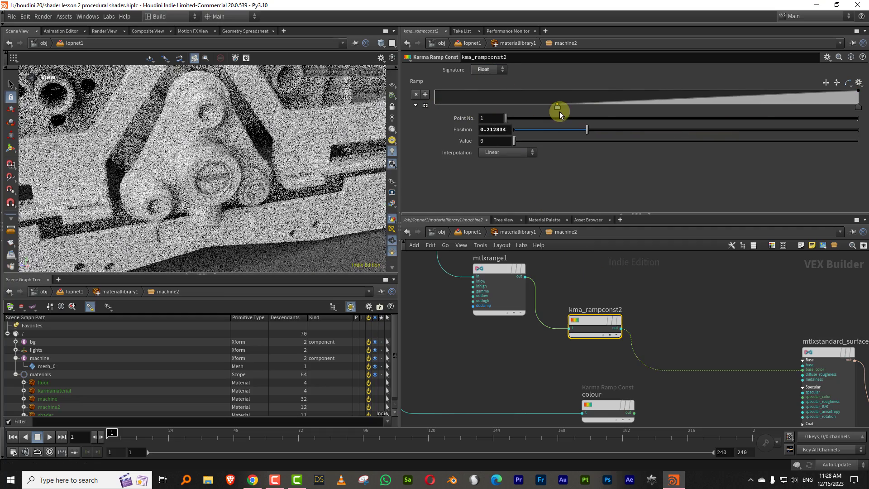
pyautogui.moveTo(858, 108); pyautogui.dragTo(675, 109)
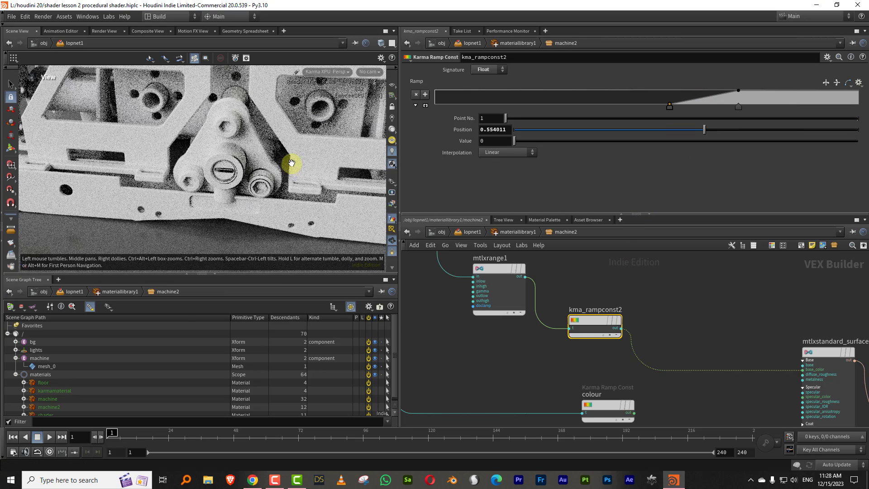
# Step: Set Input 2 of the multiply node that scales the noise position to 2.4 on all three components
pyautogui.moveTo(526, 357); pyautogui.dragTo(737, 409, button='middle')
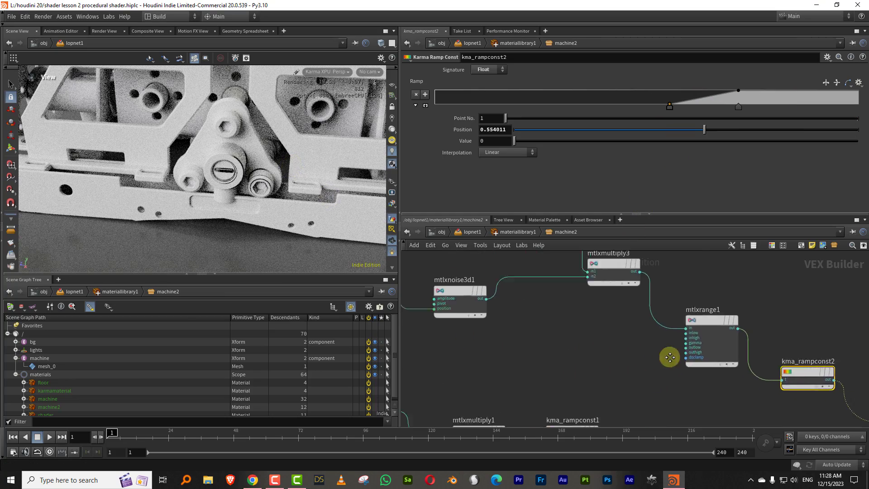
pyautogui.moveTo(651, 356); pyautogui.dragTo(843, 383, button='middle')
pyautogui.click(486, 319)
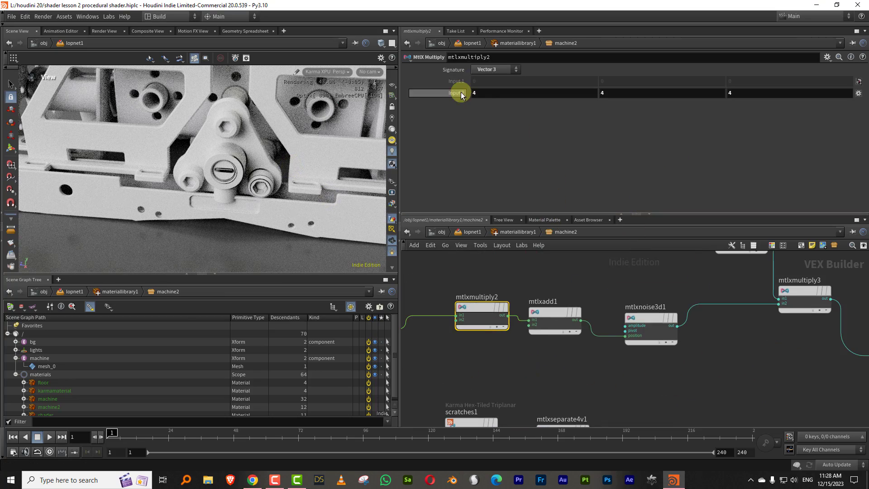
pyautogui.moveTo(461, 94); pyautogui.dragTo(392, 96, button='middle')
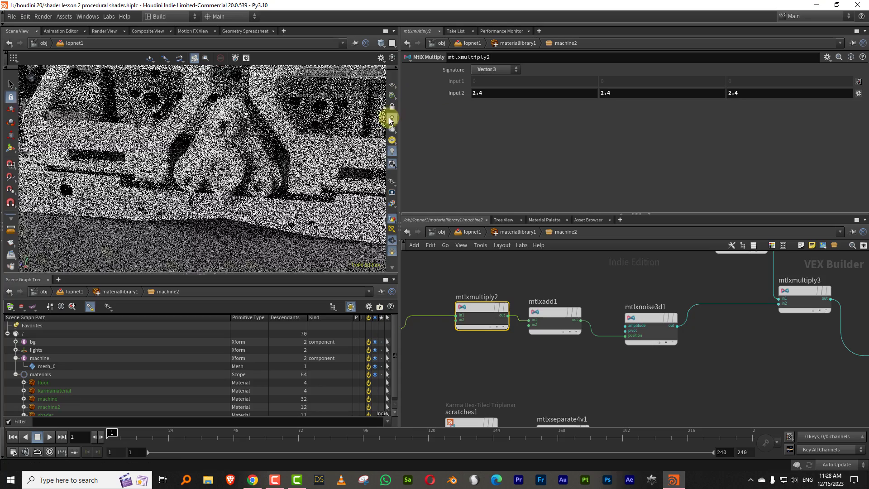
# Step: Shift the noise pattern by adjusting the Input 2 offset of the add node ahead of the Noise3D node
pyautogui.click(551, 323)
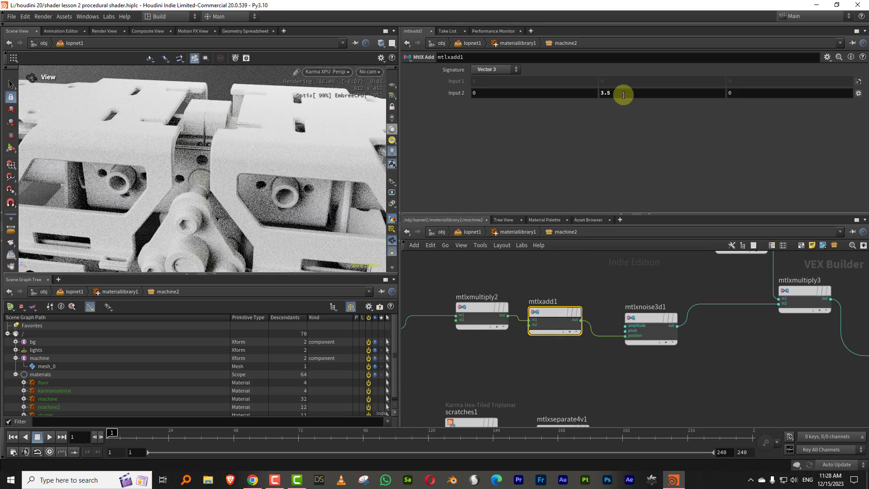
pyautogui.click(623, 95)
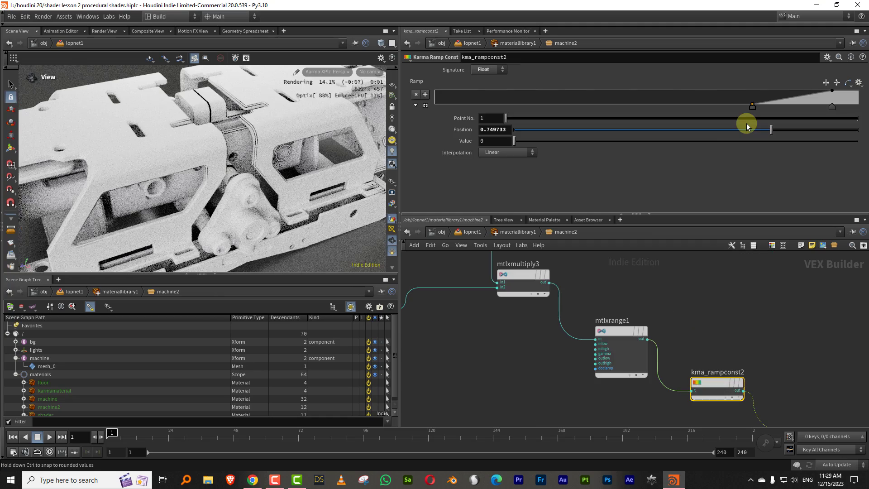
pyautogui.moveTo(485, 272); pyautogui.dragTo(692, 329, button='middle')
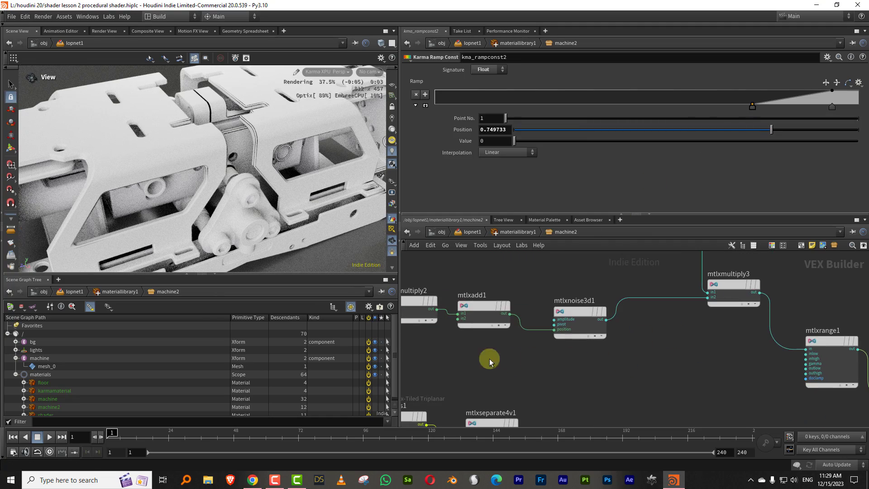
pyautogui.click(495, 324)
pyautogui.moveTo(565, 92); pyautogui.dragTo(602, 87, button='middle')
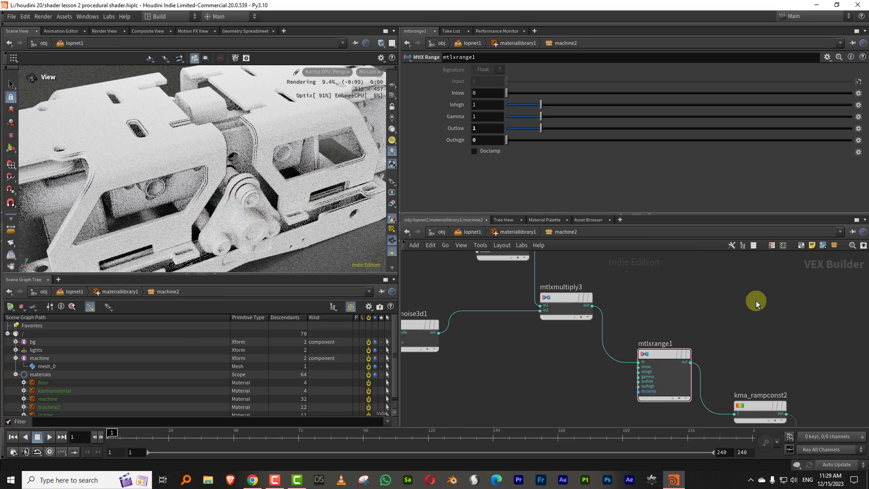
# Step: Insert an MtlX Multiply node on the wire between the edge-mask ramp and the standard surface's base_color
pyautogui.moveTo(786, 312); pyautogui.dragTo(639, 289, button='middle')
pyautogui.moveTo(756, 333); pyautogui.dragTo(657, 256, button='middle')
pyautogui.scroll(-5, 713, 338)
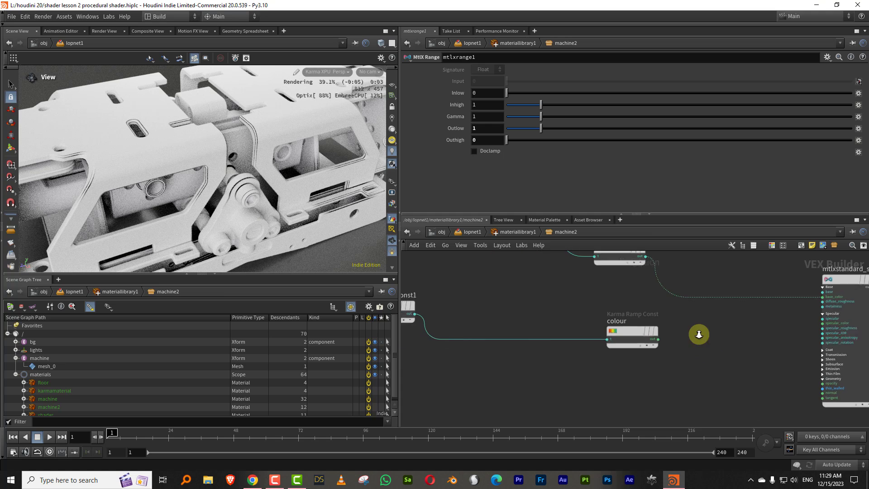
pyautogui.press('Tab')
pyautogui.moveTo(686, 349)
pyautogui.click(642, 342)
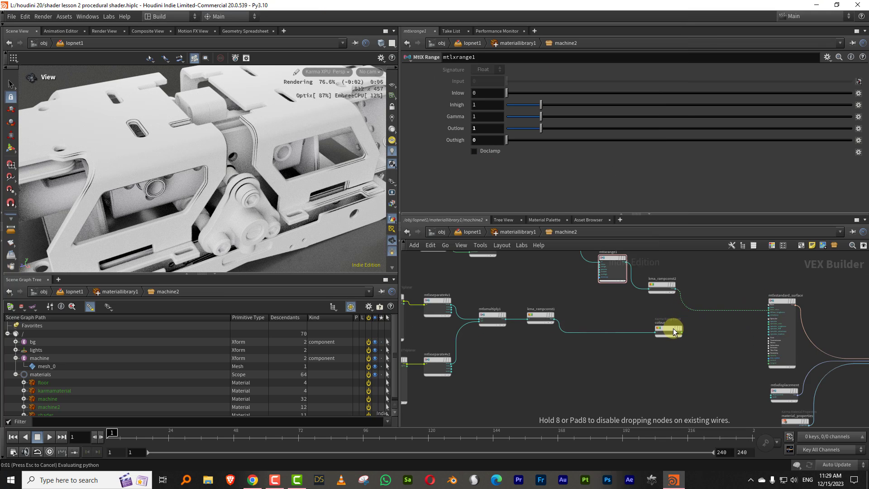
pyautogui.click(708, 304)
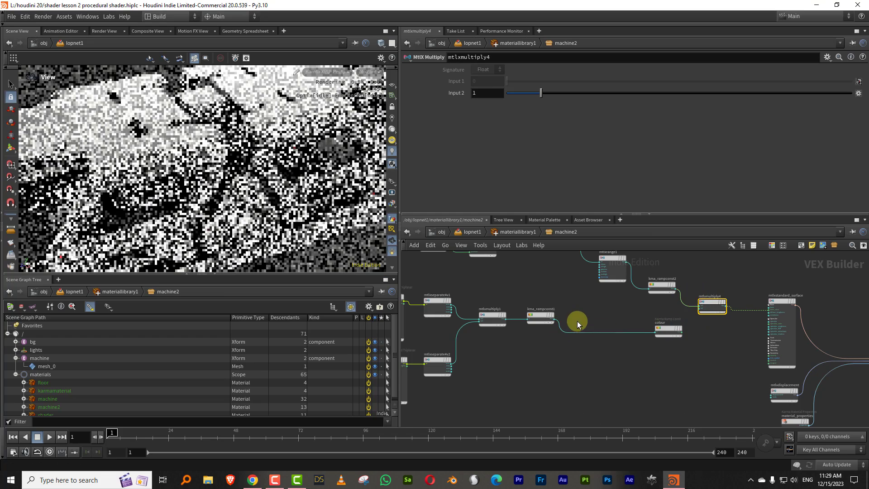
# Step: Connect the scratch ramp kma_rampconst1 to the second input of the new multiply node
pyautogui.click(553, 318)
pyautogui.scroll(3, 602, 304)
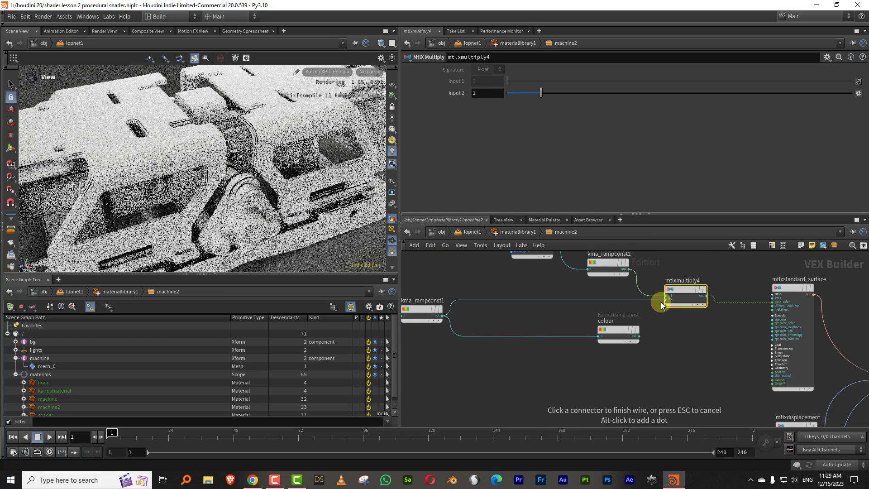
pyautogui.click(662, 301)
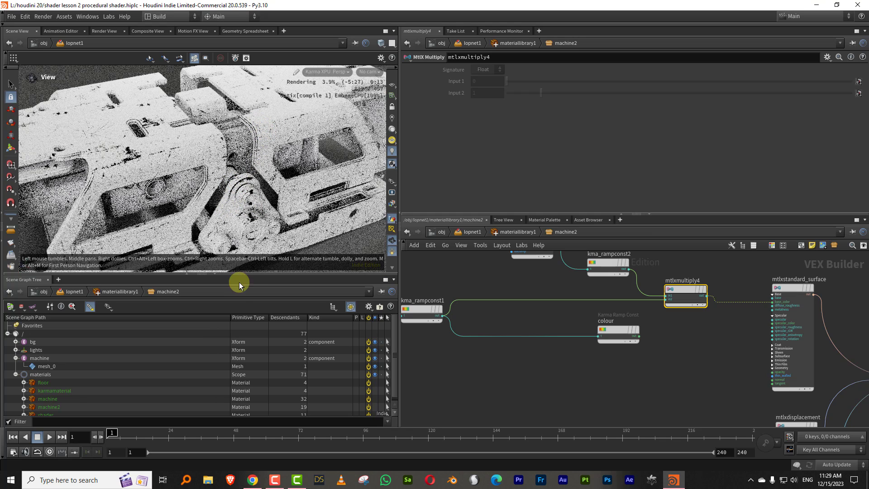
# Step: Make room beyond the new multiply node, place the colour ramp after it, and feed the ramp from the multiply's output
pyautogui.moveTo(602, 214); pyautogui.dragTo(603, 128)
pyautogui.scroll(-6, 676, 195)
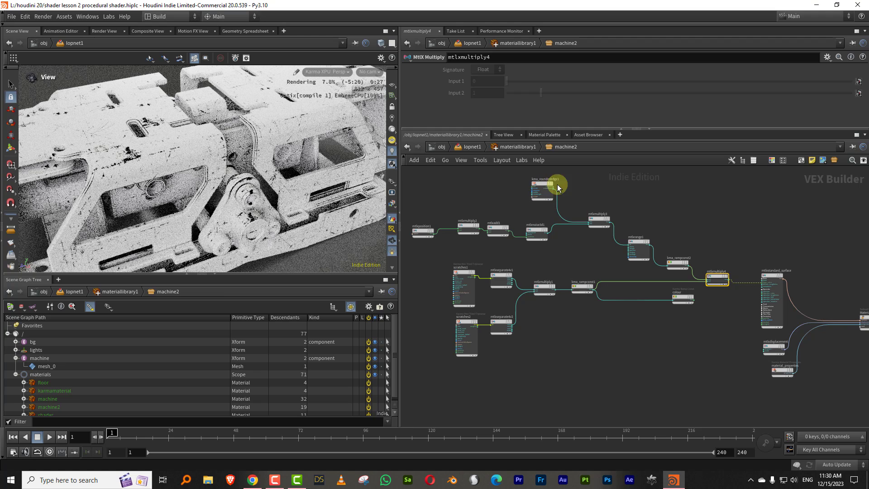
pyautogui.moveTo(730, 248); pyautogui.dragTo(646, 218, button='middle')
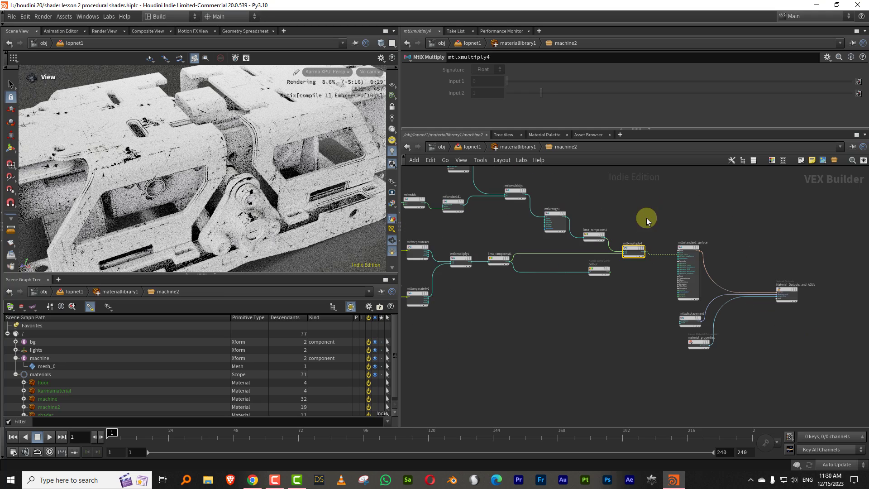
pyautogui.scroll(2, 656, 261)
pyautogui.moveTo(690, 264); pyautogui.dragTo(636, 243, button='middle')
pyautogui.moveTo(794, 369); pyautogui.dragTo(758, 236)
pyautogui.moveTo(528, 251); pyautogui.dragTo(677, 244)
pyautogui.scroll(4, 652, 204)
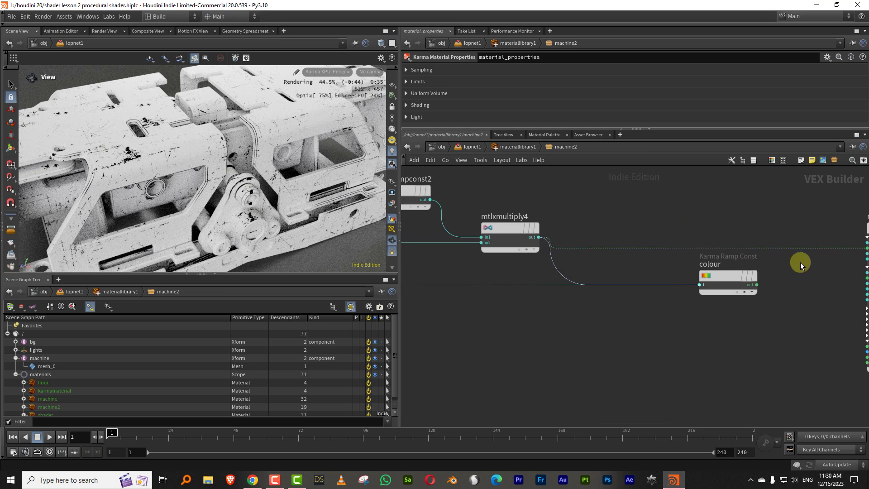
# Step: Save the scene and connect the colour ramp's output to the standard surface's base_color
pyautogui.moveTo(796, 262); pyautogui.dragTo(728, 268, button='middle')
pyautogui.hotkey('ctrl', 's')
pyautogui.click(652, 304)
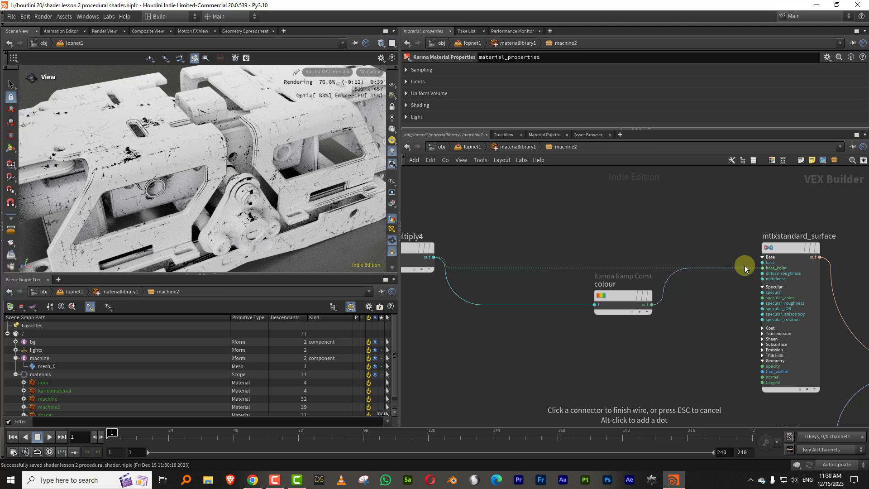
pyautogui.click(701, 329)
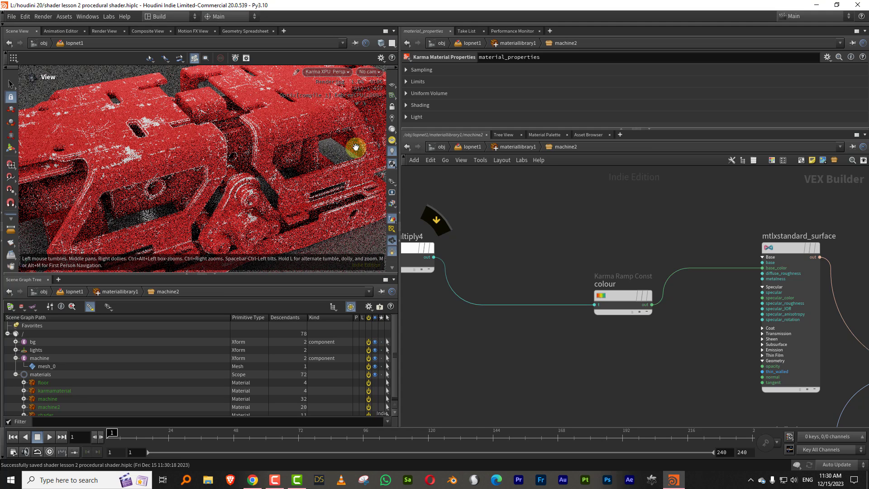
# Step: Reposition the colour ramp so it lines up between the multiply node and the standard surface
pyautogui.moveTo(626, 282); pyautogui.dragTo(608, 277, button='middle')
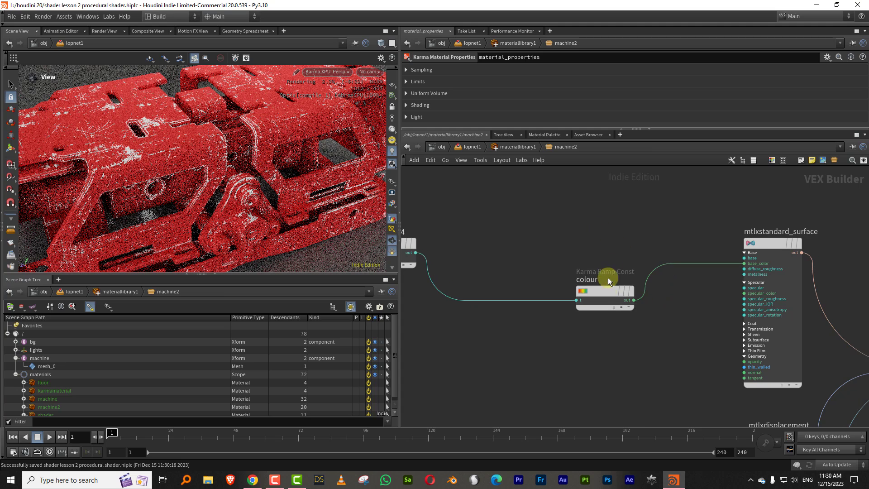
pyautogui.moveTo(600, 289); pyautogui.dragTo(559, 233)
pyautogui.scroll(-3, 565, 309)
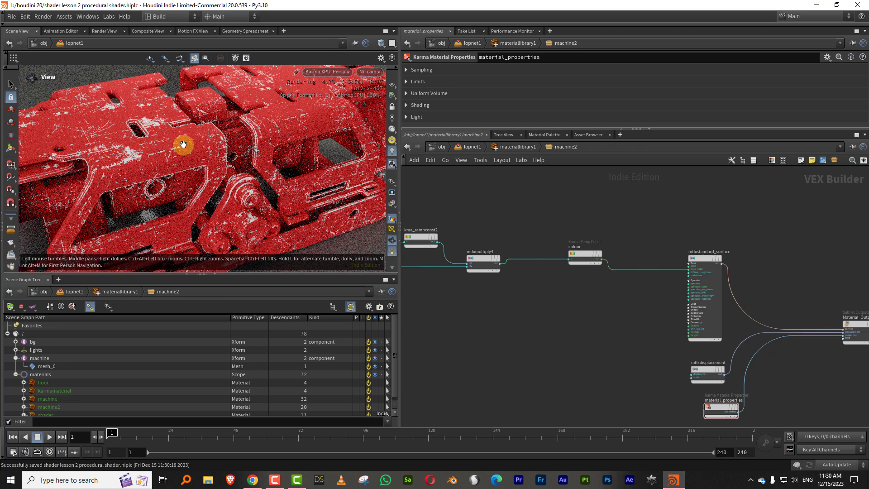
# Step: Add an MtlX Range node below the colour ramp and rename it IOR
pyautogui.scroll(2, 592, 278)
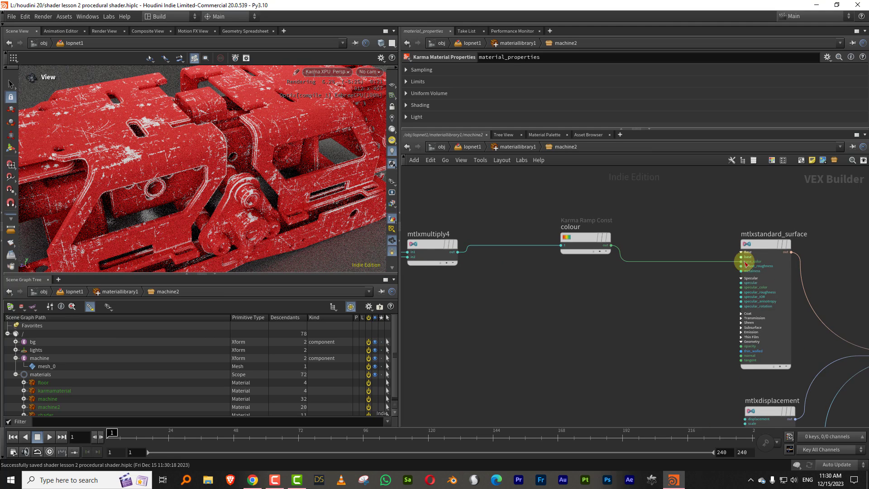
pyautogui.scroll(1, 692, 290)
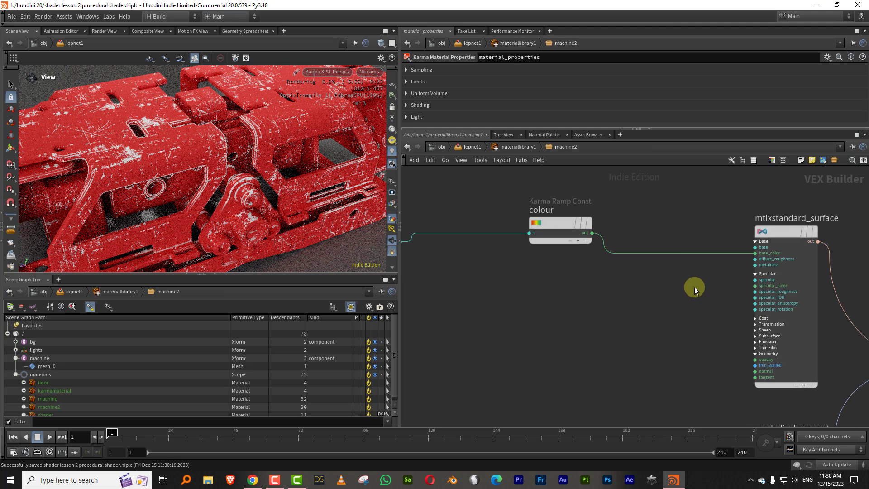
pyautogui.click(778, 302)
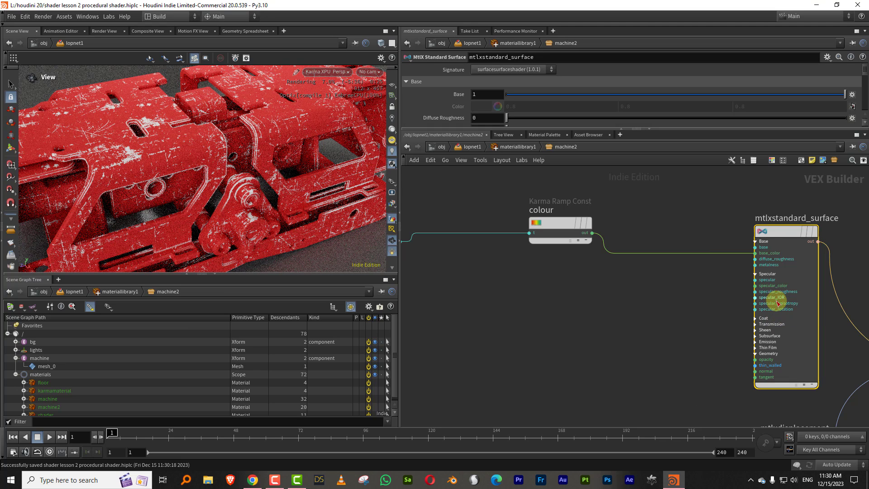
pyautogui.click(652, 319)
pyautogui.press('Tab')
pyautogui.write('range')
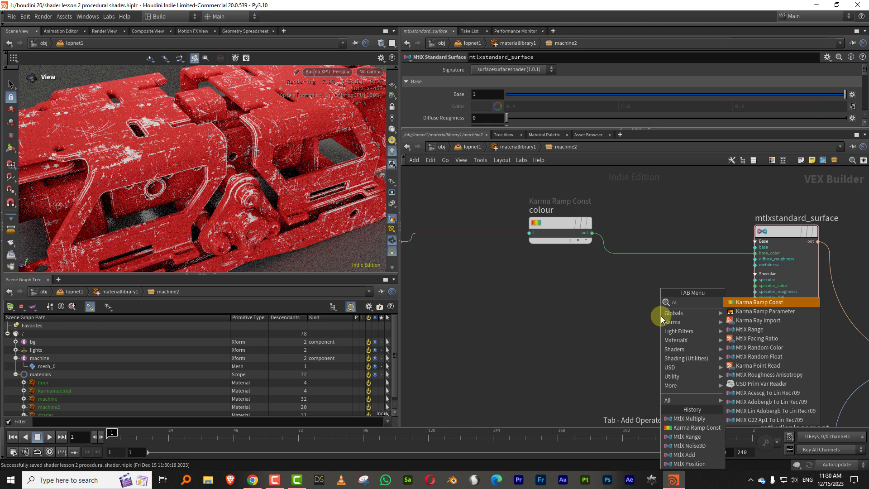
pyautogui.click(579, 320)
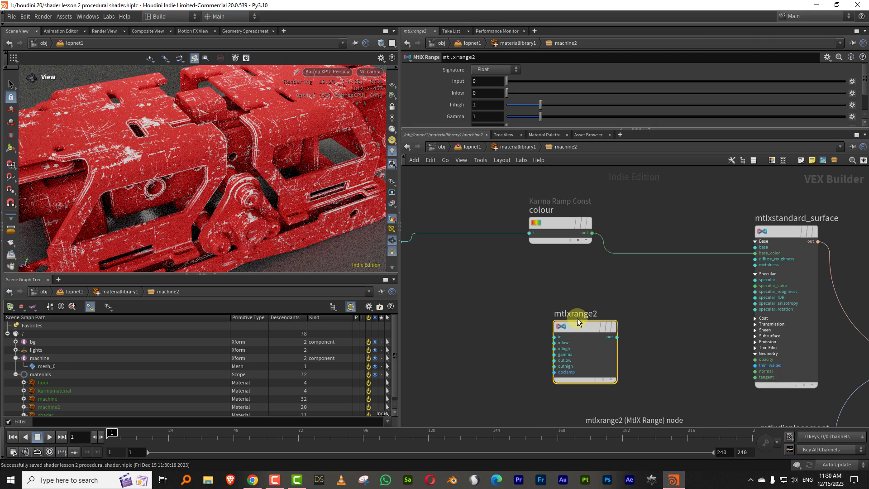
pyautogui.click(583, 312)
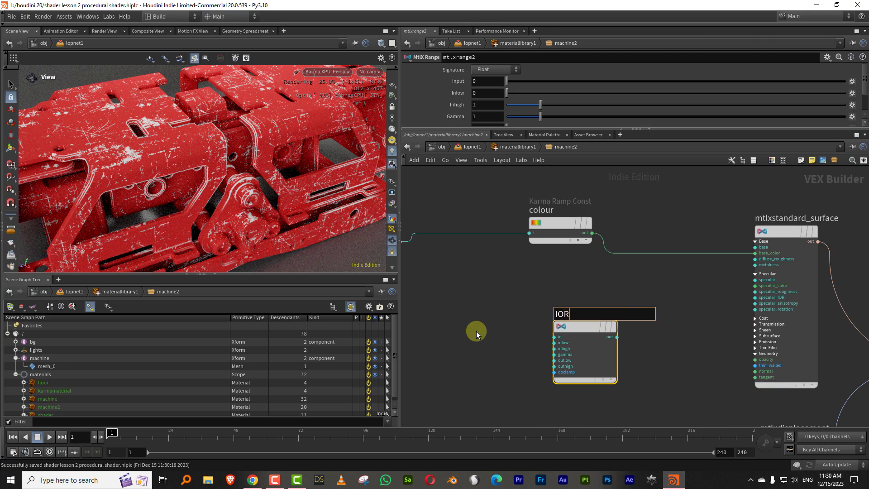
pyautogui.write('IOR')
pyautogui.press('Return')
# Step: Connect the output of mtlxmultiply4 to the in connector of the IOR range node
pyautogui.moveTo(507, 290); pyautogui.dragTo(606, 263, button='middle')
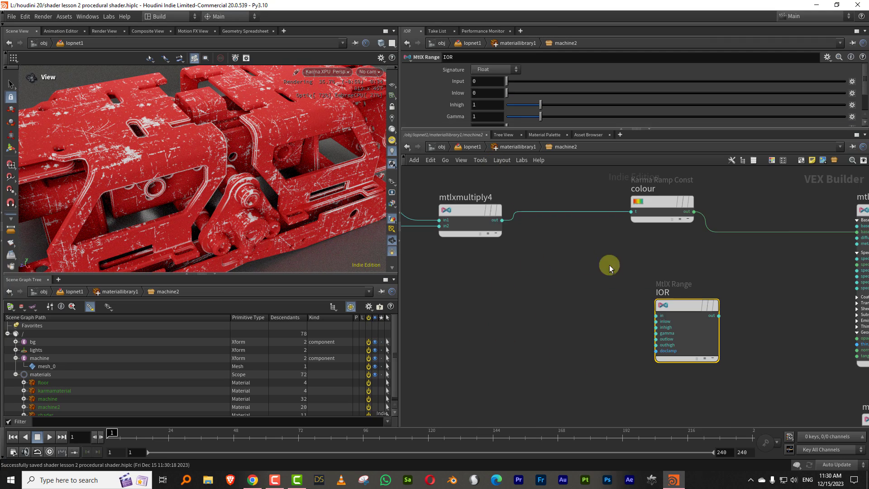
pyautogui.click(503, 221)
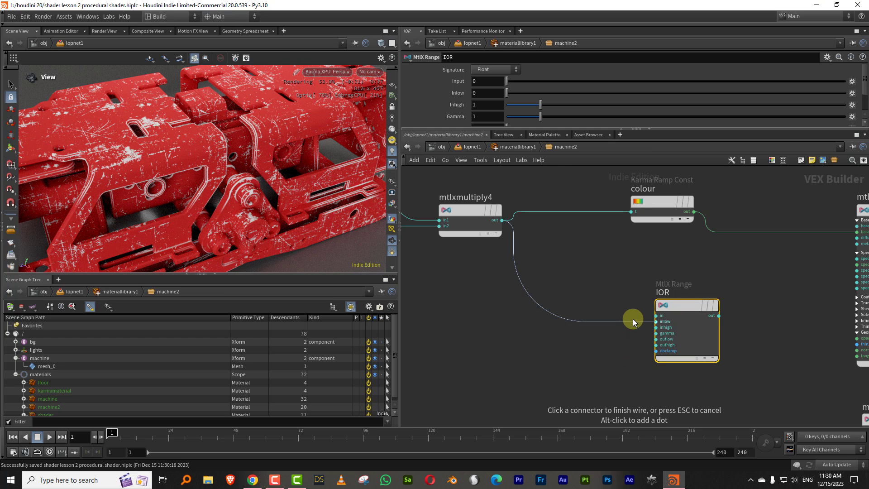
pyautogui.click(656, 315)
pyautogui.scroll(-3, 775, 271)
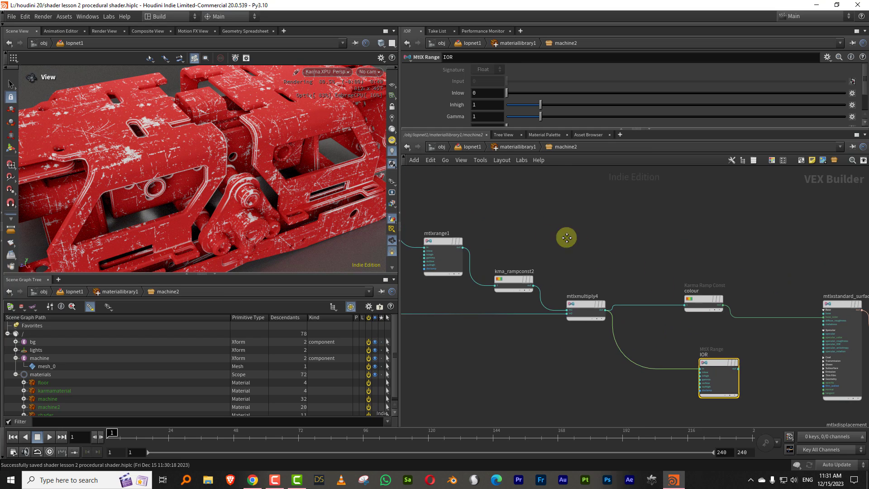
pyautogui.moveTo(567, 238); pyautogui.dragTo(721, 252, button='middle')
pyautogui.moveTo(478, 269); pyautogui.dragTo(603, 290, button='middle')
pyautogui.click(556, 256)
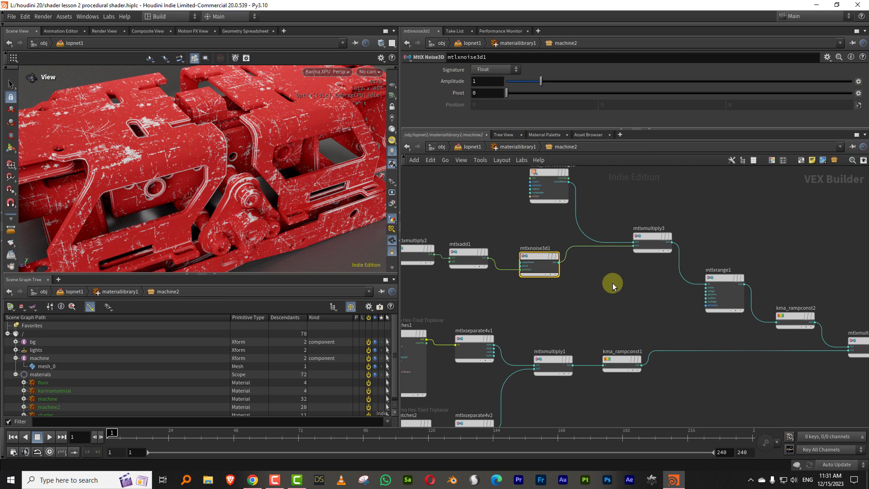
pyautogui.moveTo(664, 311); pyautogui.dragTo(524, 309, button='middle')
pyautogui.scroll(3, 587, 285)
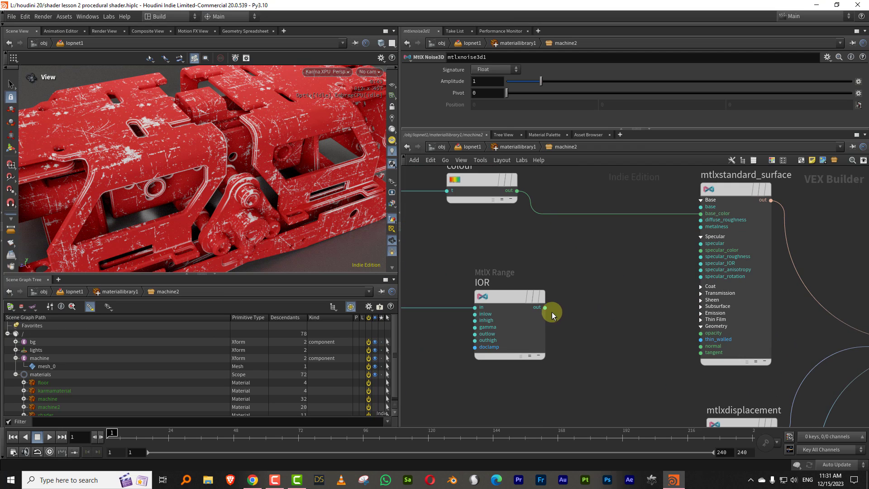
# Step: Set the IOR range node's Outlow to 1.5 and its Outhigh to 1.5
pyautogui.click(541, 297)
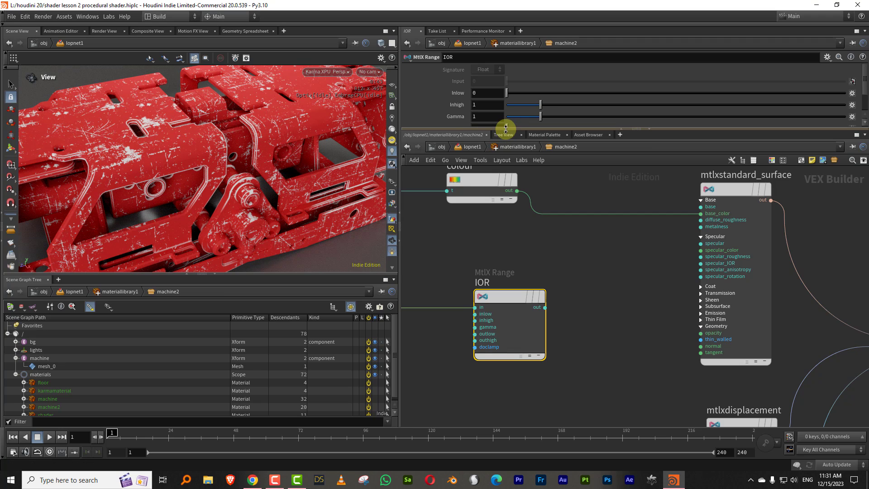
pyautogui.moveTo(506, 130); pyautogui.dragTo(439, 146)
pyautogui.write('1.5')
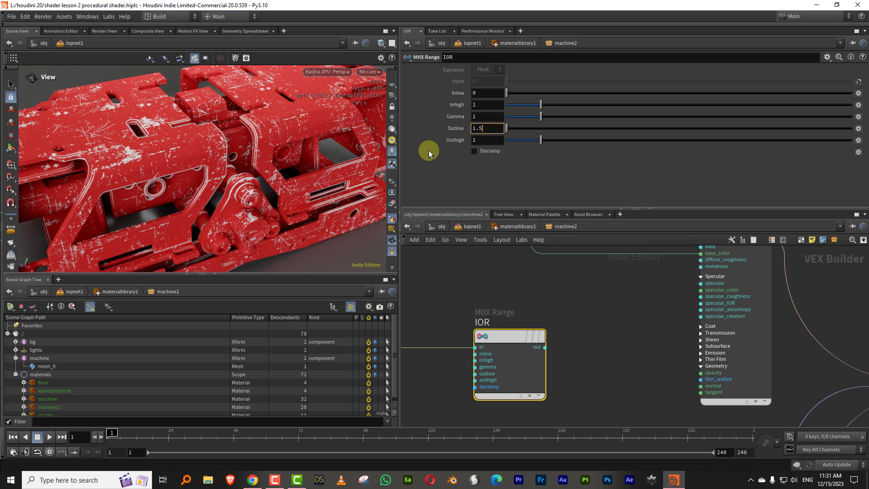
pyautogui.press('Tab')
pyautogui.write('1.5')
pyautogui.press('Return')
# Step: Set the standard surface's Specular to 1 and its specular Roughness to 0.088
pyautogui.click(701, 311)
pyautogui.moveTo(488, 156); pyautogui.dragTo(451, 169)
pyautogui.write('1')
pyautogui.press('Return')
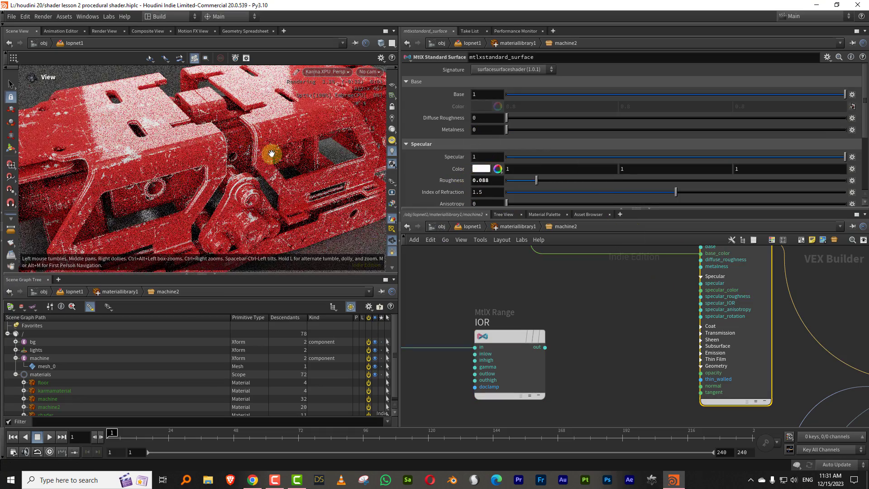
# Step: Connect the IOR range node's output to the standard surface's specular_IOR
pyautogui.scroll(2, 607, 345)
pyautogui.click(534, 345)
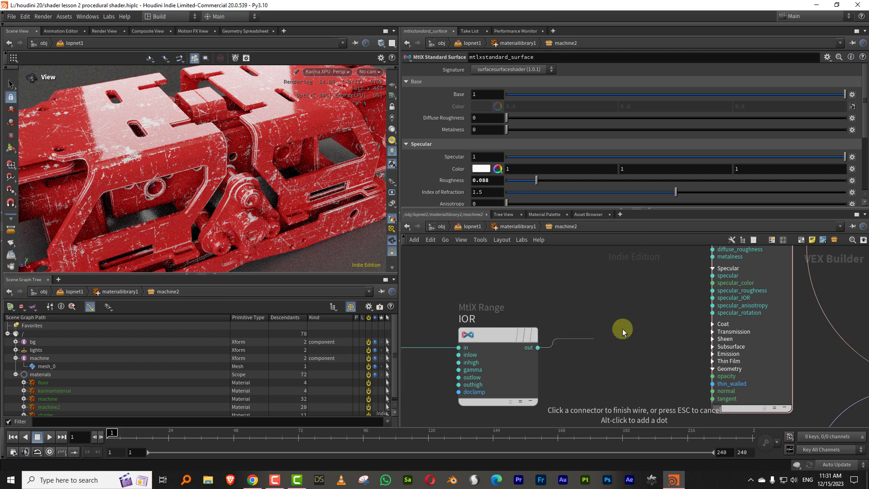
pyautogui.click(645, 350)
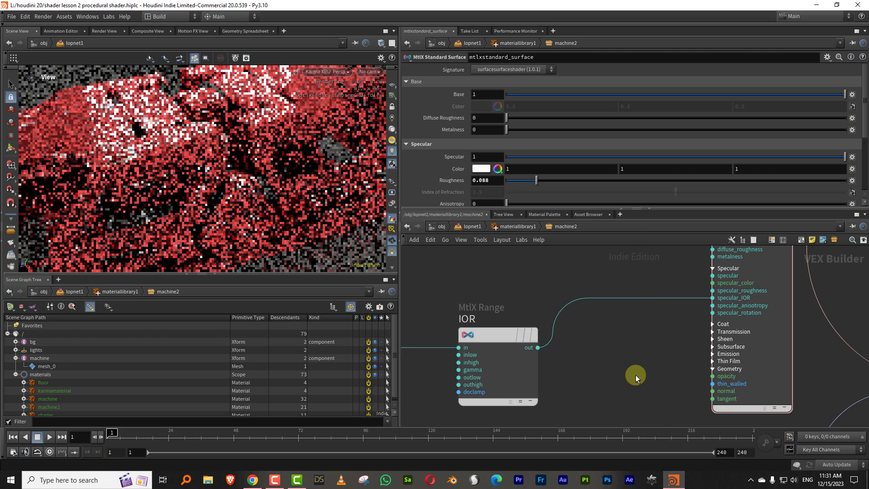
# Step: Set the Outlow value of the IOR range node to 9
pyautogui.click(519, 360)
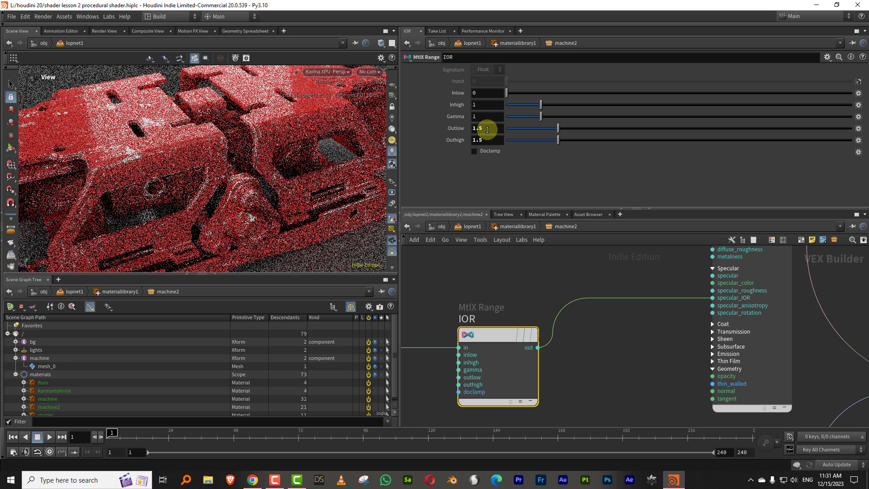
pyautogui.click(487, 128)
pyautogui.write('9')
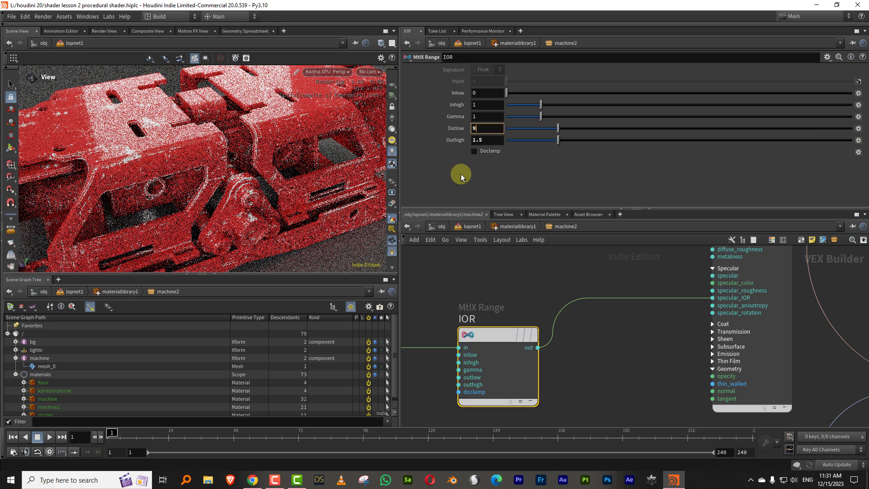
pyautogui.press('Return')
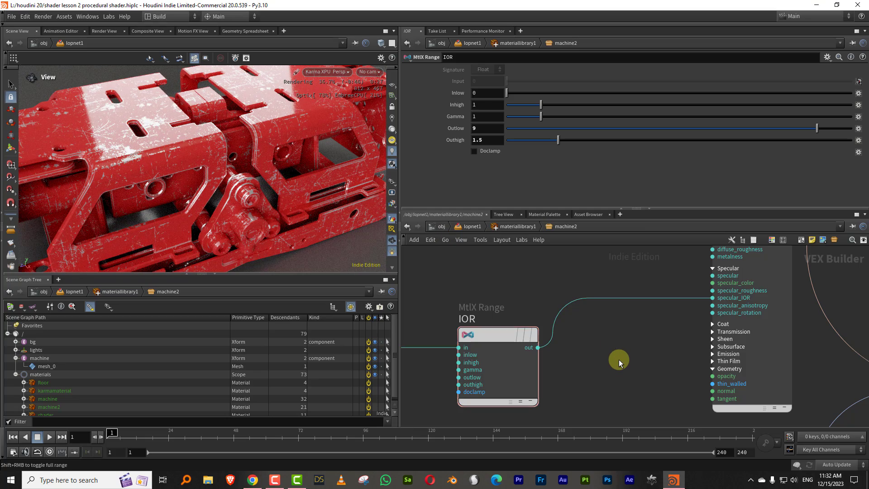
# Step: Duplicate the IOR range node and place the copy between the colour ramp and the original
pyautogui.moveTo(239, 141); pyautogui.dragTo(264, 148, button='right')
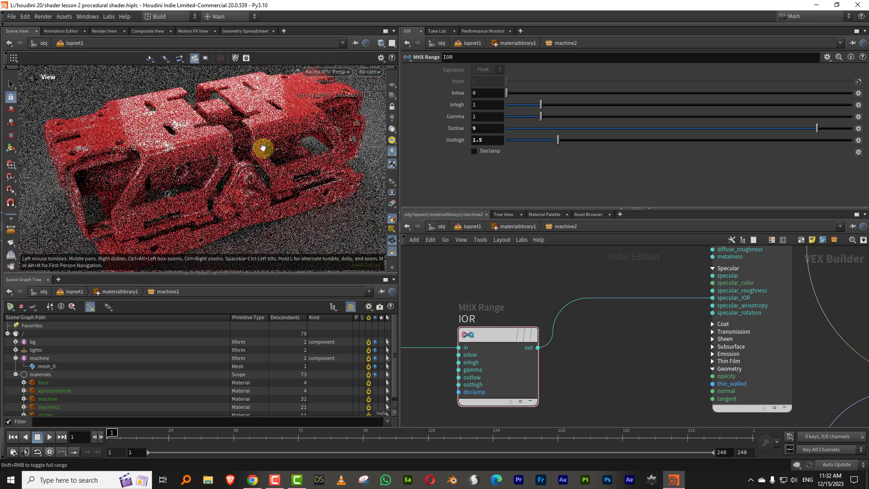
pyautogui.moveTo(264, 147)
pyautogui.mouseDown()
pyautogui.moveTo(252, 145)
pyautogui.moveTo(278, 145)
pyautogui.mouseUp()
pyautogui.moveTo(609, 328)
pyautogui.mouseDown(button='middle')
pyautogui.moveTo(629, 296)
pyautogui.moveTo(620, 328)
pyautogui.mouseUp(button='middle')
pyautogui.scroll(-3, 628, 294)
pyautogui.moveTo(566, 314); pyautogui.dragTo(562, 356)
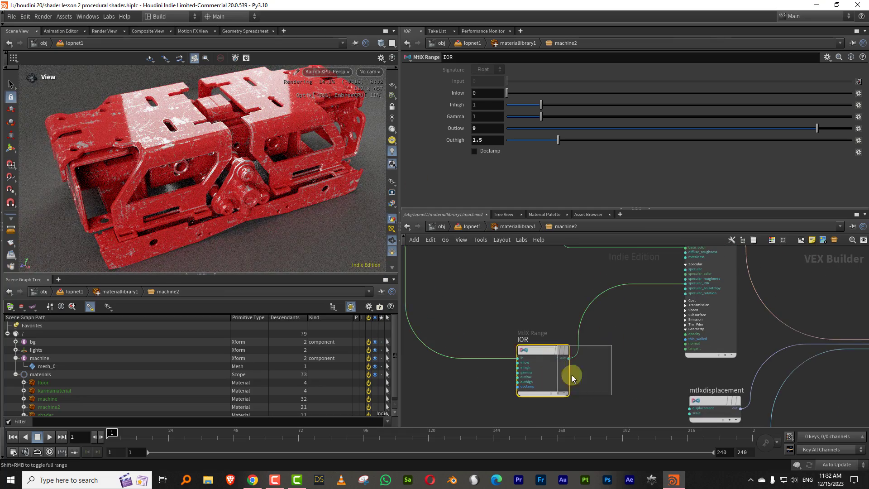
pyautogui.hotkey('ctrl', 'c')
pyautogui.hotkey('ctrl', 'v')
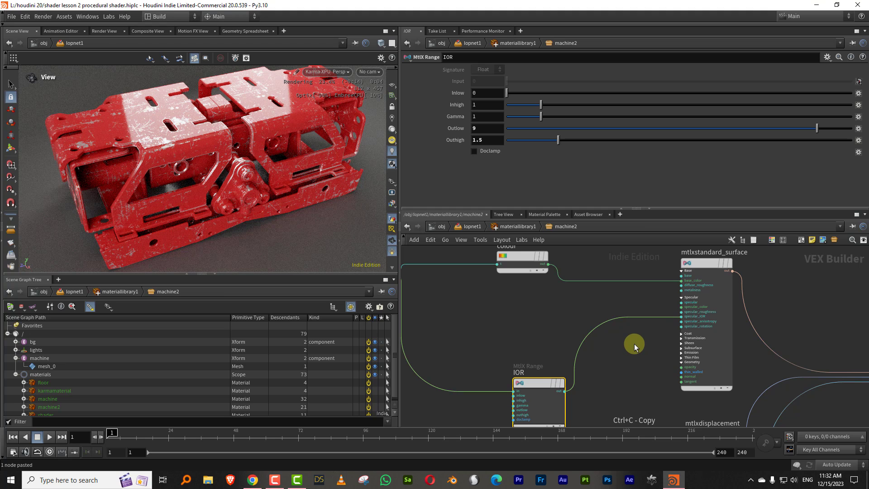
pyautogui.moveTo(542, 381); pyautogui.dragTo(537, 307)
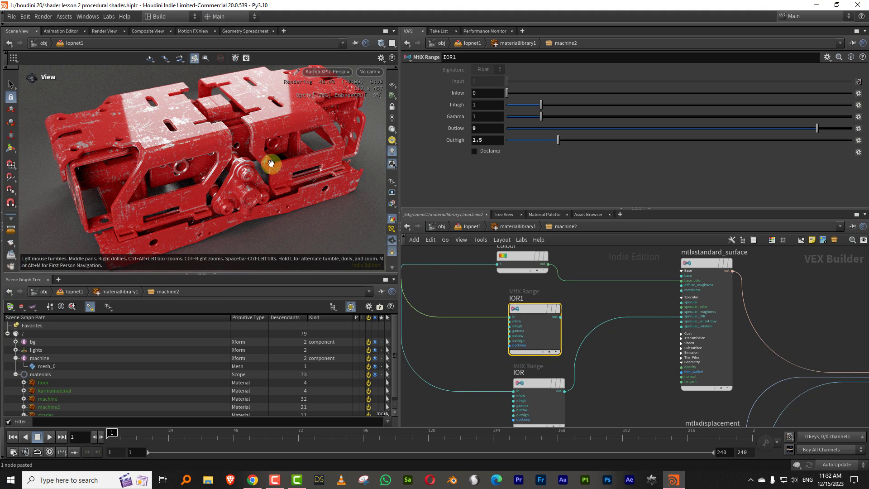
# Step: Rename the copied range node to roughness
pyautogui.scroll(2, 611, 293)
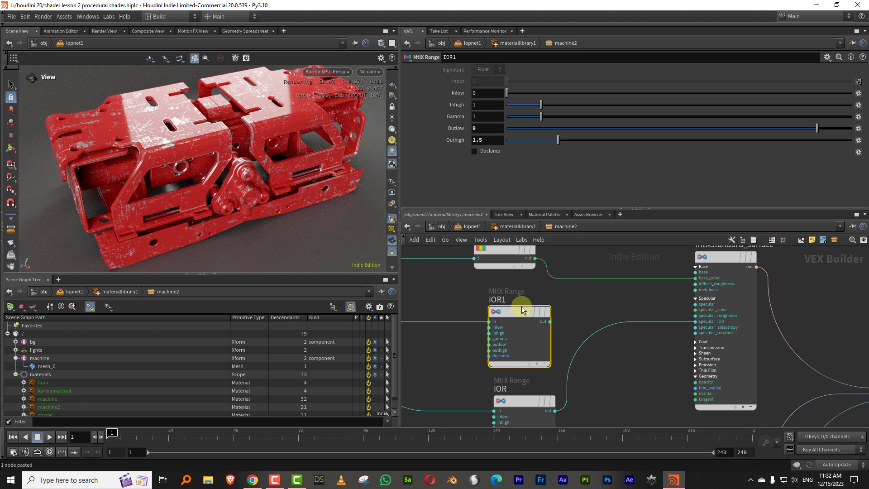
pyautogui.doubleClick(498, 298)
pyautogui.write('roughness')
pyautogui.press('Return')
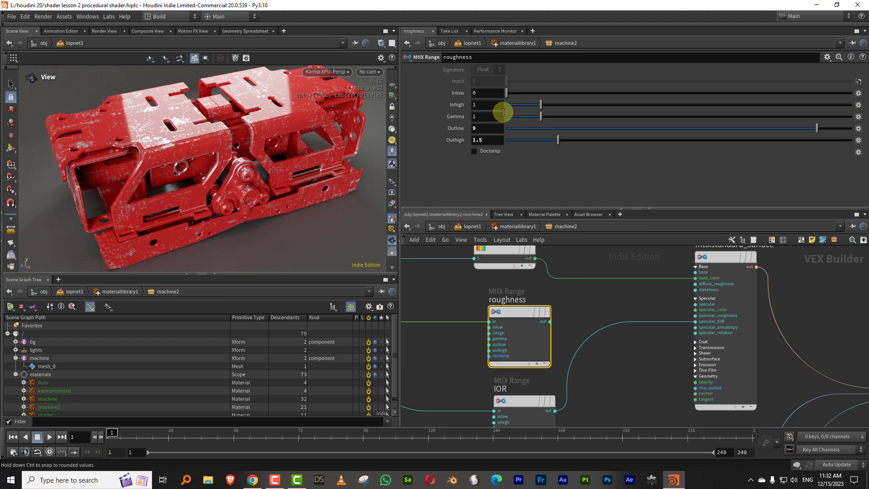
# Step: Set the roughness range's Outlow to 0.05 and Outhigh to 0.2
pyautogui.click(485, 128)
pyautogui.write('0.')
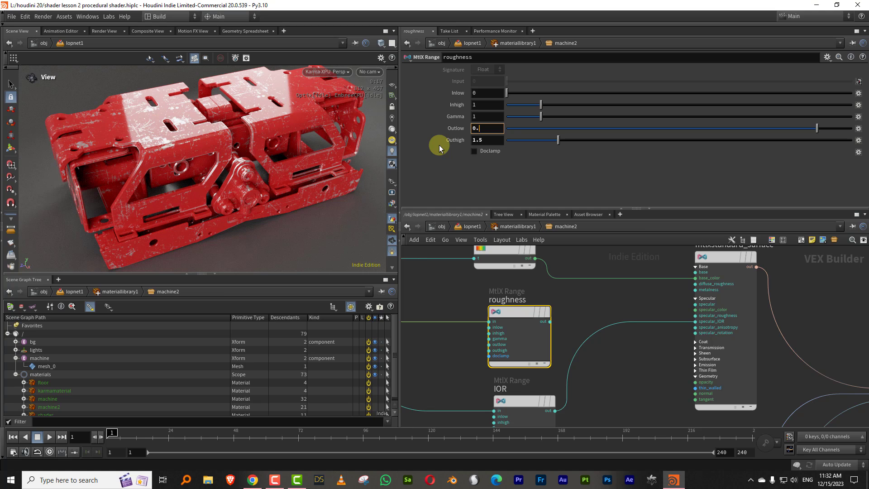
pyautogui.write('05')
pyautogui.press('Tab')
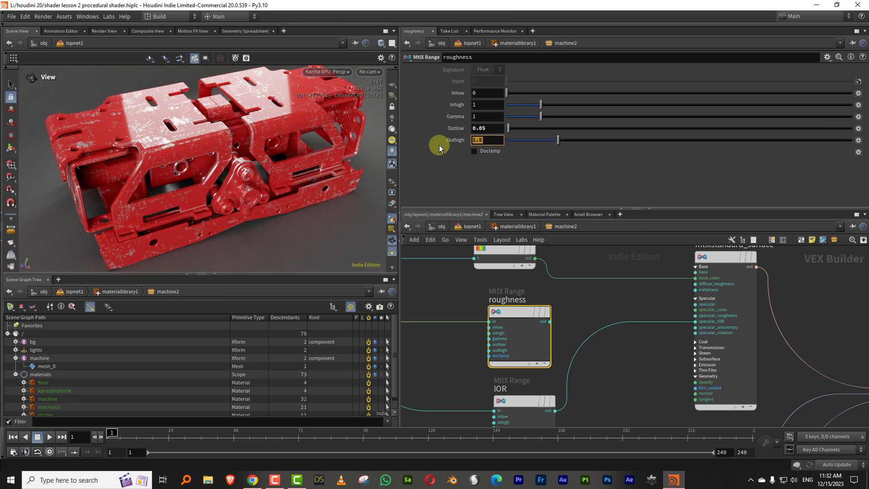
pyautogui.write('0.2')
pyautogui.press('Return')
# Step: Connect the roughness range's output to the specular_roughness input of mtlxstandard_surface and enlarge the network view
pyautogui.click(549, 321)
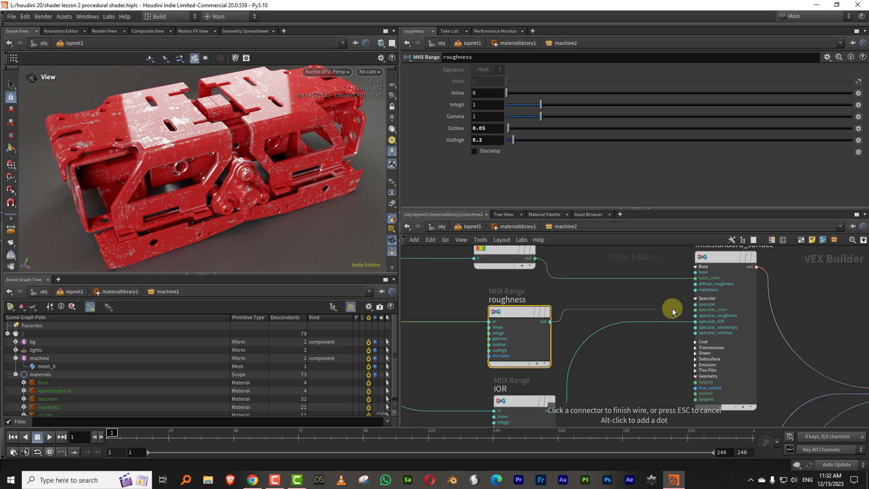
pyautogui.click(674, 314)
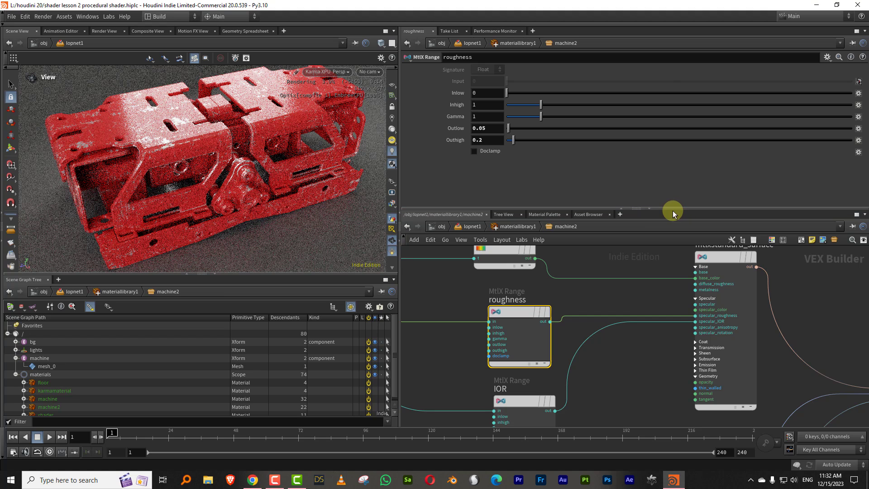
pyautogui.moveTo(673, 209); pyautogui.dragTo(678, 165)
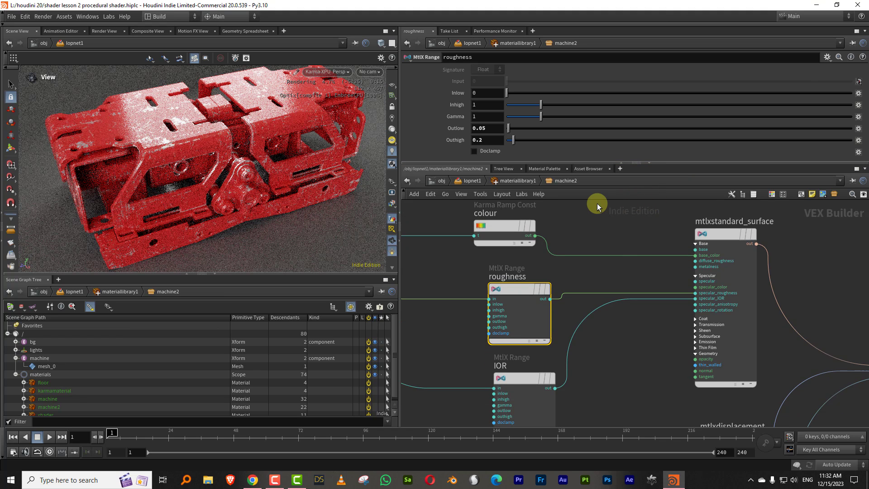
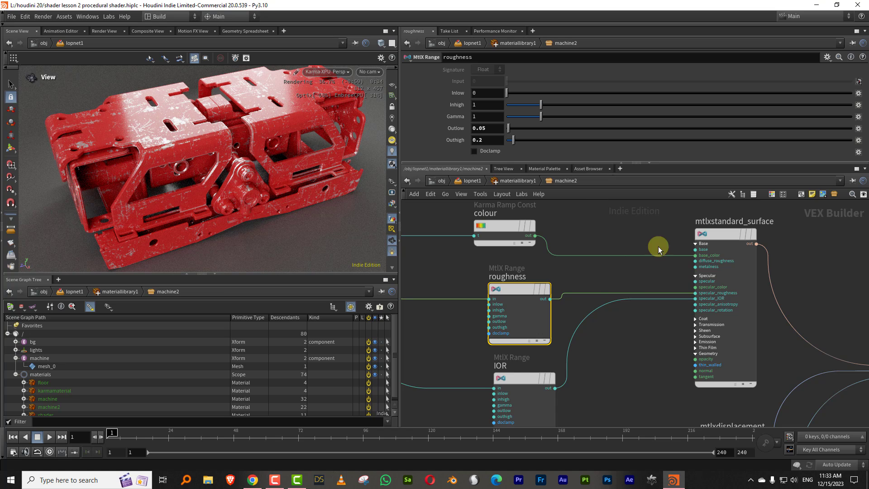
# Step: Tidy the network by moving the six-node scratches branch closer to mtlxmultiply4 and the displacement and material properties nodes further below the surface shader
pyautogui.scroll(-5, 658, 340)
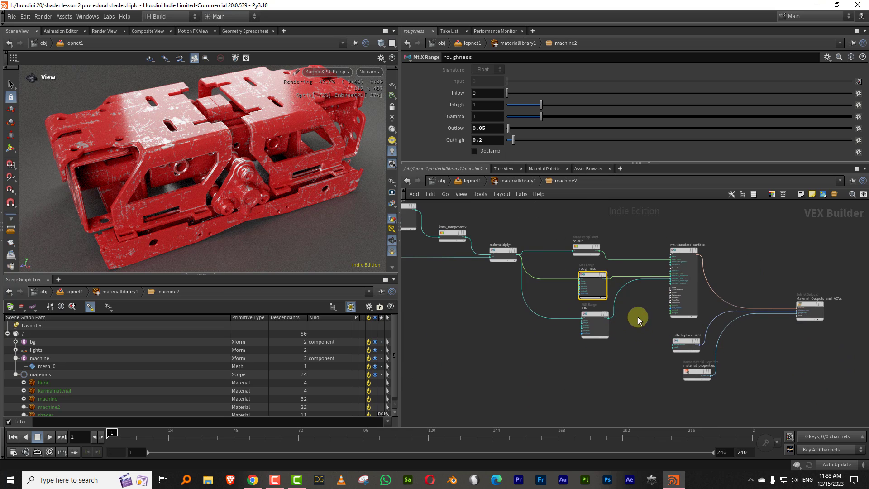
pyautogui.moveTo(676, 349); pyautogui.dragTo(763, 342, button='middle')
pyautogui.moveTo(517, 327); pyautogui.dragTo(657, 324, button='middle')
pyautogui.scroll(-5, 637, 309)
pyautogui.moveTo(476, 257); pyautogui.dragTo(652, 343)
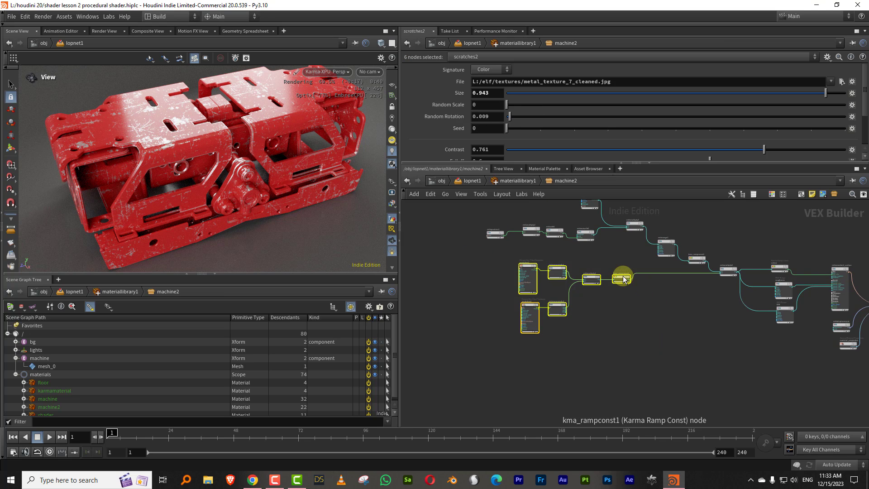
pyautogui.moveTo(626, 275); pyautogui.dragTo(686, 280)
pyautogui.moveTo(715, 312); pyautogui.dragTo(596, 332, button='middle')
pyautogui.moveTo(718, 266); pyautogui.dragTo(663, 254, button='middle')
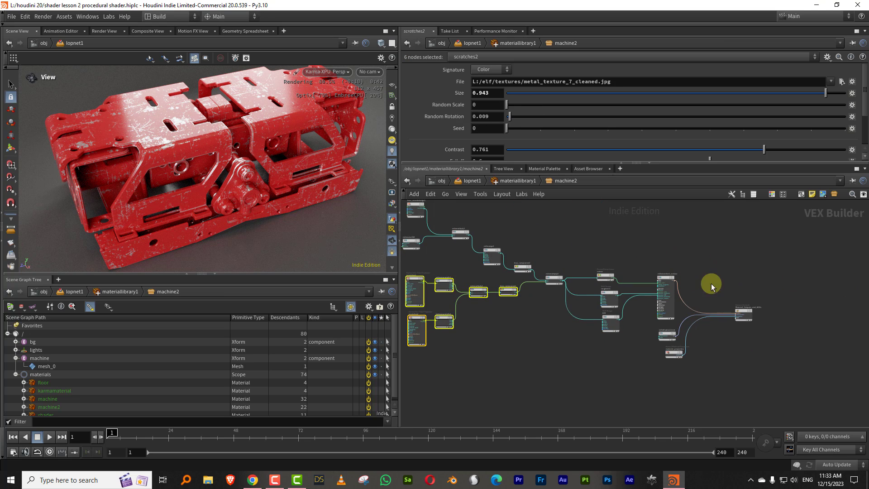
pyautogui.moveTo(657, 381); pyautogui.dragTo(760, 319)
pyautogui.moveTo(672, 353); pyautogui.dragTo(684, 389)
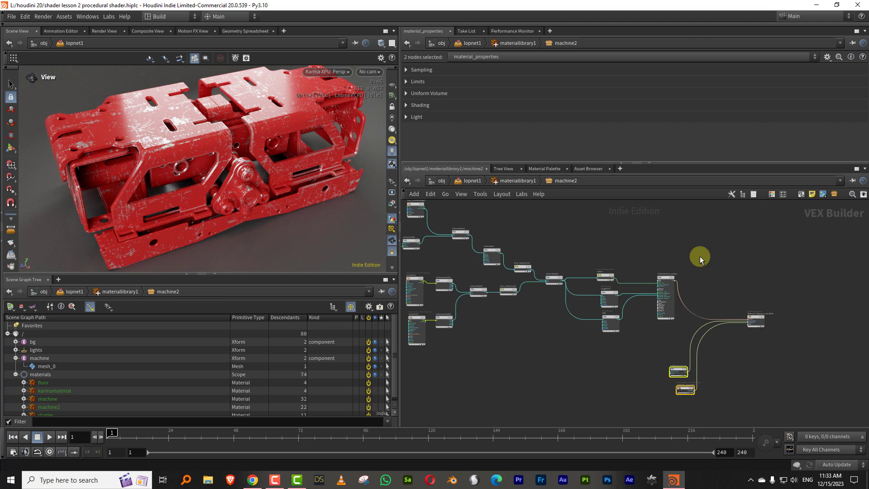
# Step: Add a MtlX Normal node in the empty area above the existing node chain
pyautogui.moveTo(582, 268); pyautogui.dragTo(580, 285, button='middle')
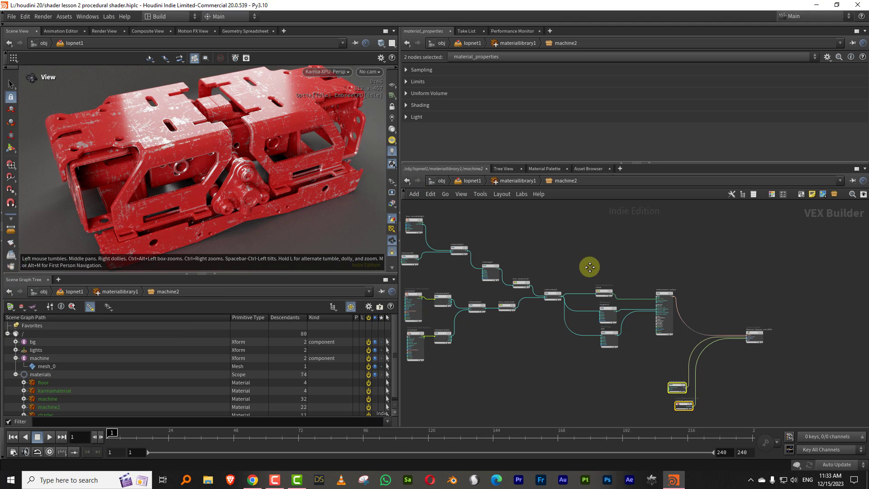
pyautogui.scroll(3, 588, 266)
pyautogui.click(580, 281)
pyautogui.press('Tab')
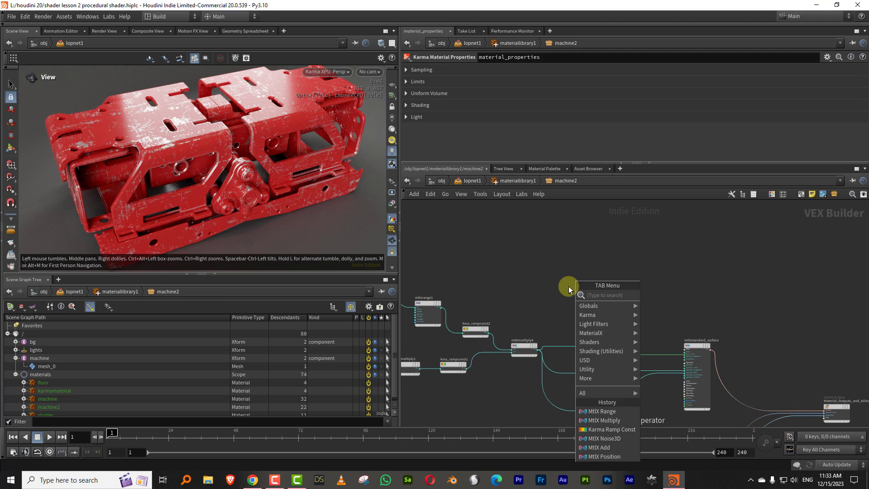
pyautogui.write('nou')
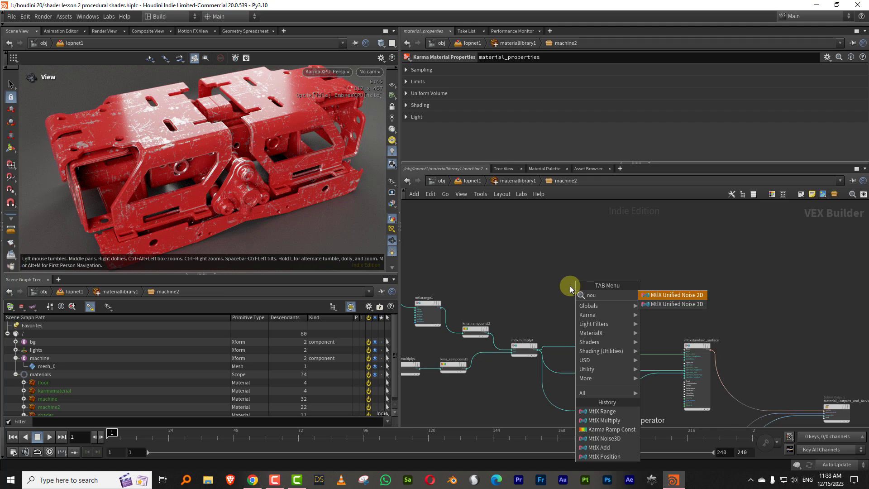
pyautogui.press('BackSpace')
pyautogui.write('r')
pyautogui.click(680, 295)
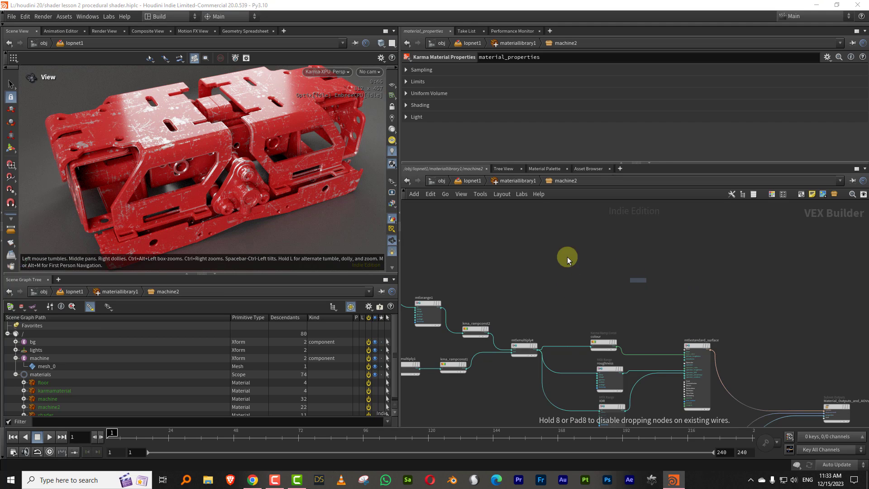
pyautogui.click(496, 265)
# Step: Add a MtlX Constant node above the normal node and save the scene
pyautogui.scroll(2, 566, 281)
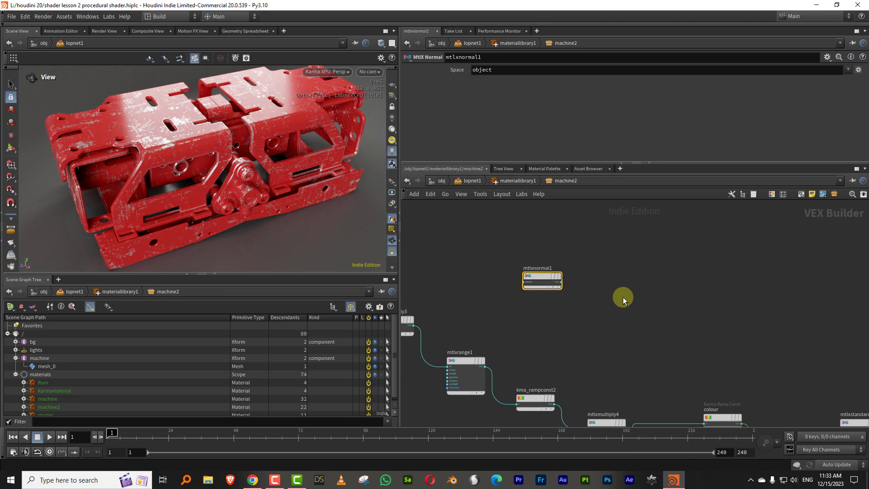
pyautogui.press('Tab')
pyautogui.write('cons')
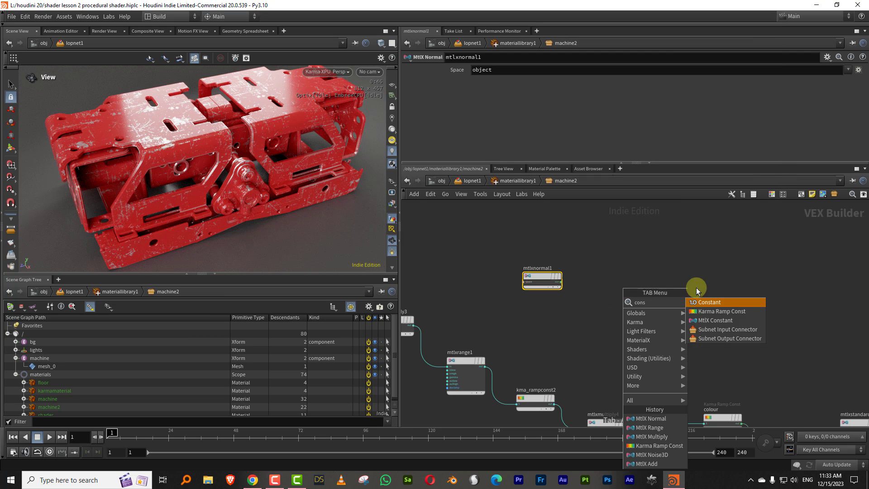
pyautogui.click(709, 314)
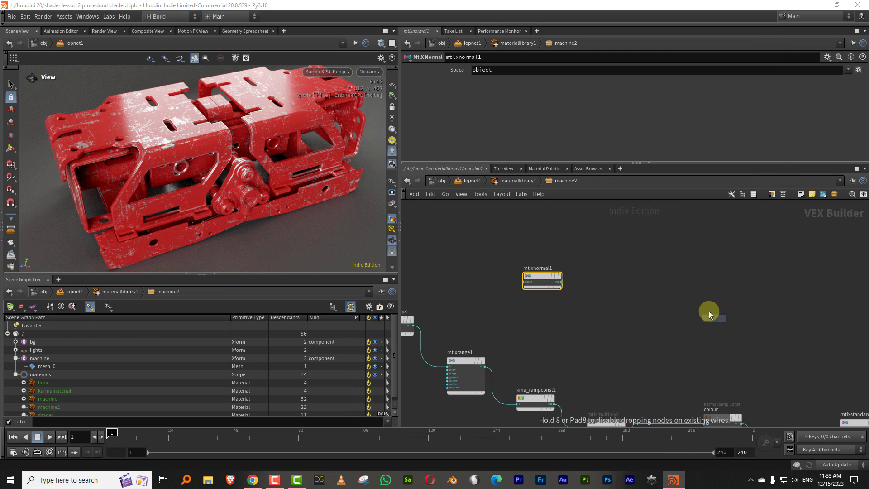
pyautogui.click(532, 233)
pyautogui.hotkey('ctrl', 's')
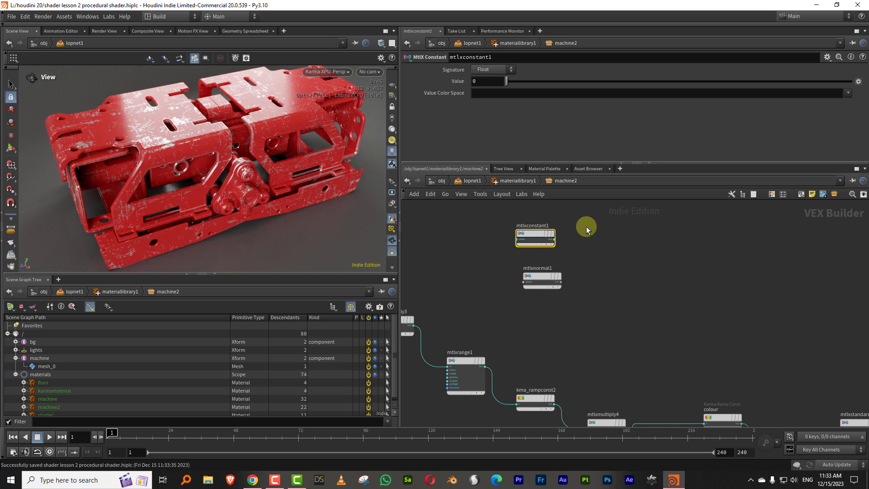
# Step: Set the constant's signature to Vector 3 and its second value component to 1
pyautogui.click(491, 71)
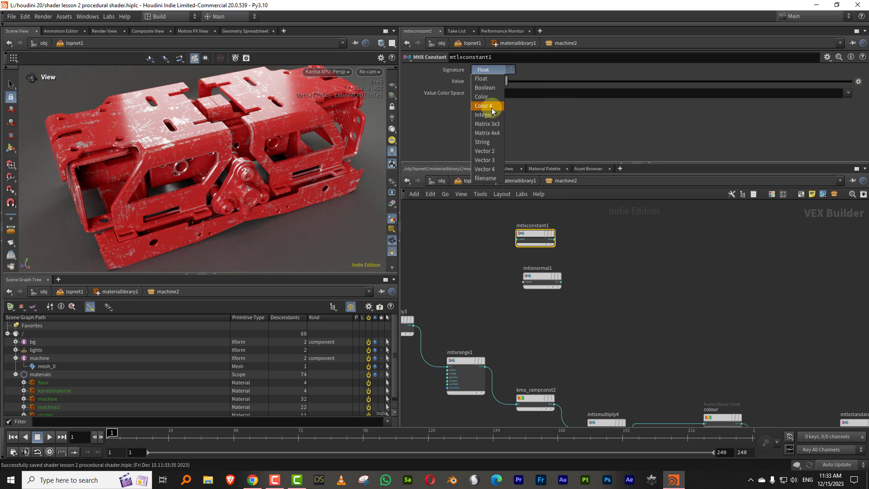
pyautogui.click(493, 160)
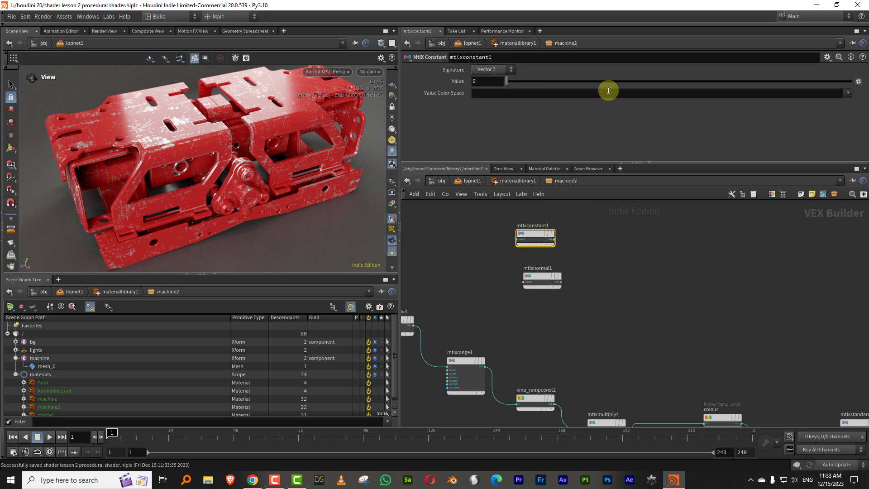
pyautogui.click(617, 81)
pyautogui.write('1')
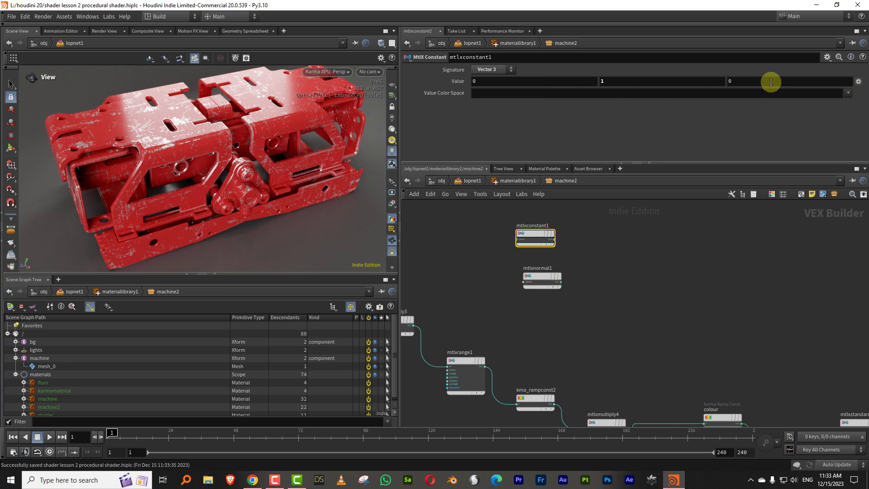
# Step: Add a MtlX Dot Product node beside the constant and normal nodes
pyautogui.scroll(3, 583, 276)
pyautogui.press('Tab')
pyautogui.write('dot')
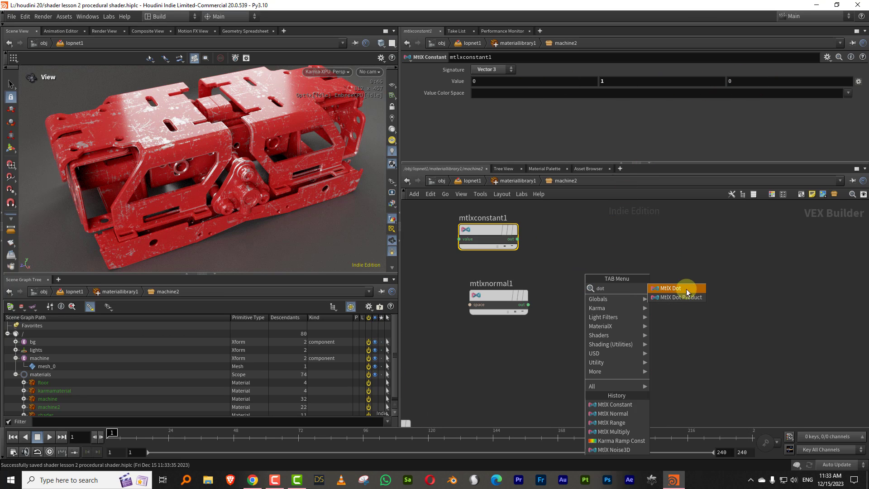
pyautogui.click(674, 294)
pyautogui.click(607, 264)
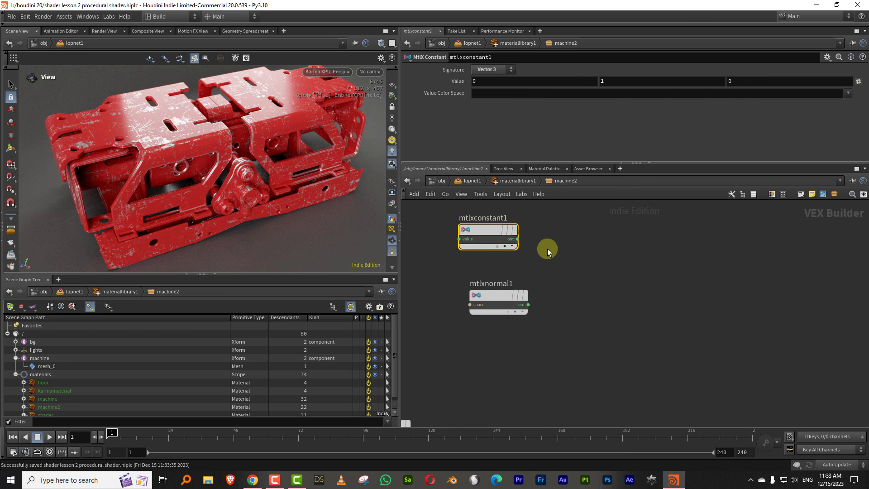
# Step: Connect the constant to the dot product's in1 and the normal to its in2
pyautogui.scroll(2, 544, 257)
pyautogui.moveTo(510, 235); pyautogui.dragTo(587, 274)
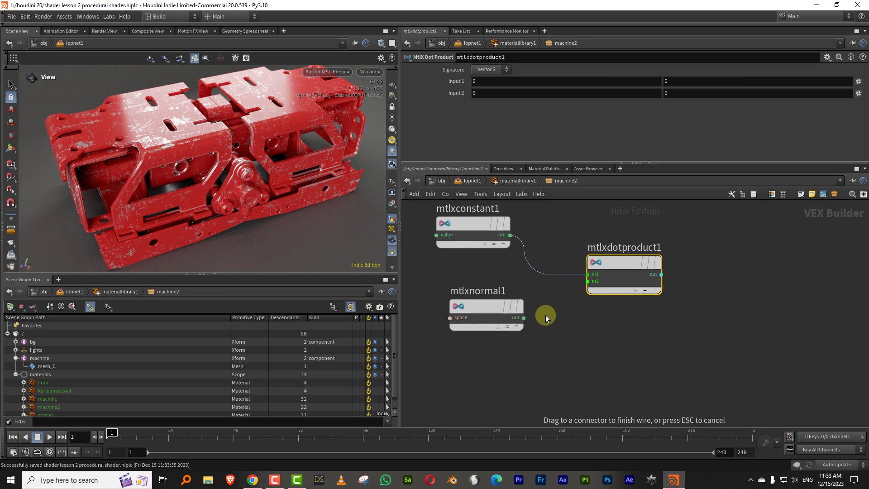
pyautogui.moveTo(524, 318); pyautogui.dragTo(588, 281)
pyautogui.scroll(-4, 633, 265)
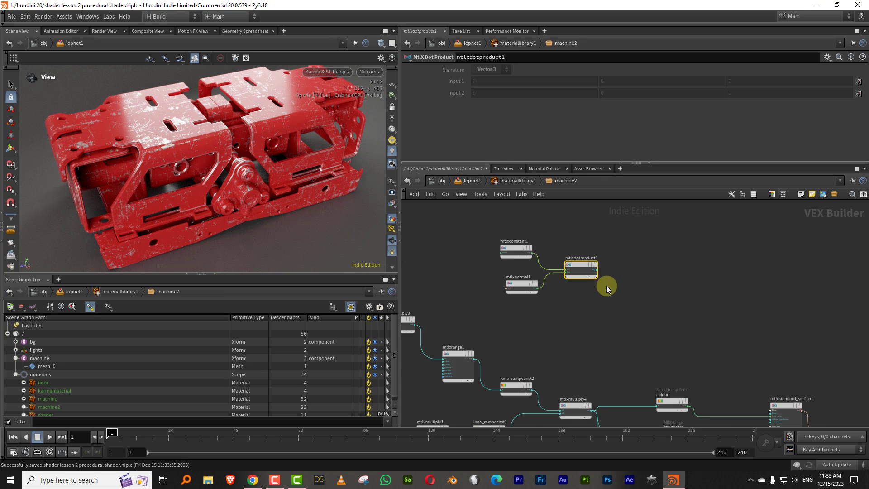
# Step: Add a Karma Ramp Const node beside the dot product and connect the dot product's output to it
pyautogui.click(601, 232)
pyautogui.scroll(2, 654, 272)
pyautogui.press('Tab')
pyautogui.write('r')
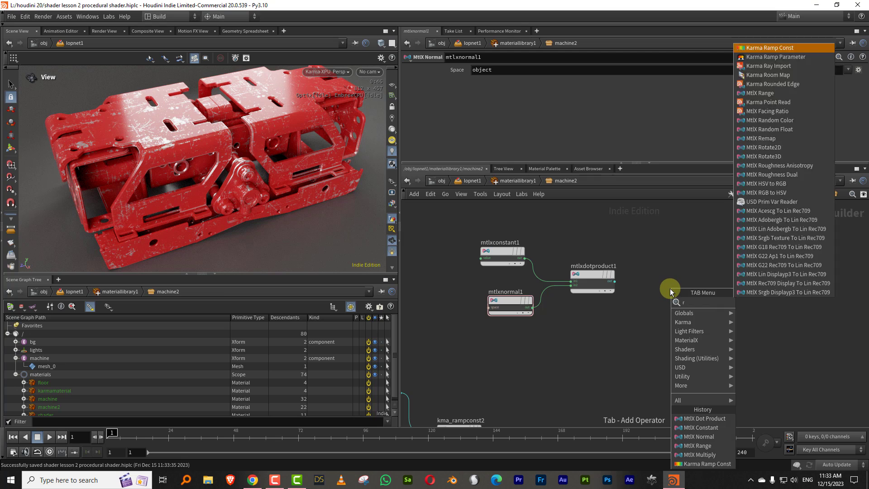
pyautogui.click(782, 303)
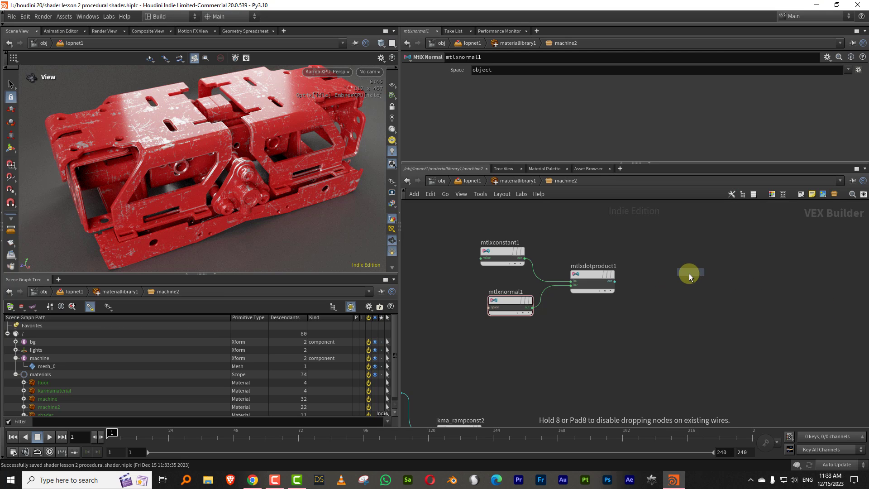
pyautogui.click(689, 276)
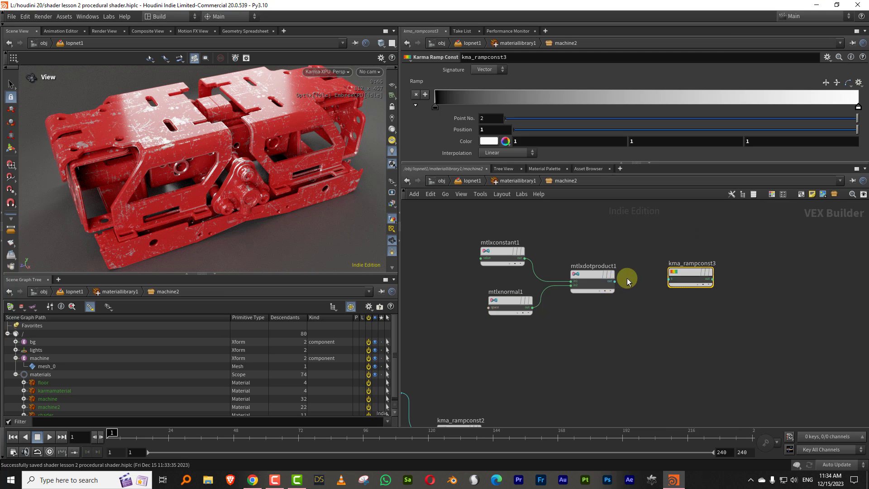
pyautogui.moveTo(614, 281); pyautogui.dragTo(669, 279)
# Step: Cut the roughness and IOR wires into the standard surface and set its Specular to 0
pyautogui.moveTo(781, 276); pyautogui.dragTo(647, 248, button='middle')
pyautogui.scroll(-3, 673, 246)
pyautogui.scroll(2, 637, 267)
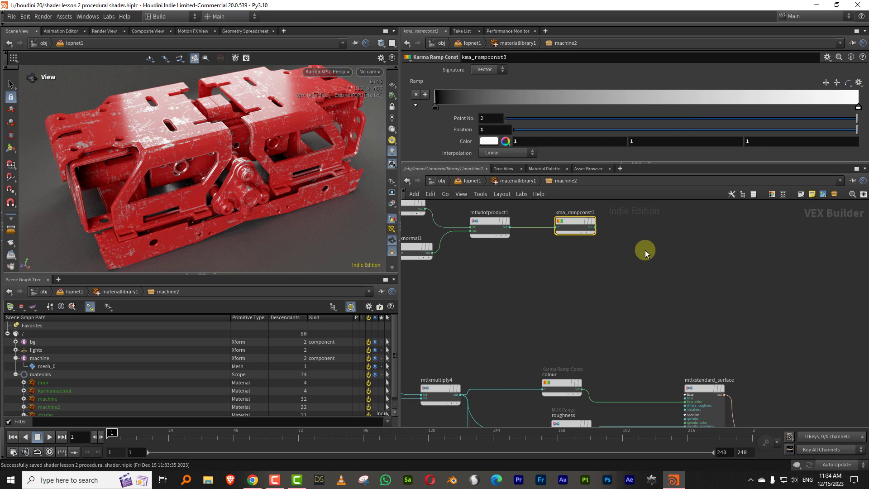
pyautogui.moveTo(661, 394); pyautogui.dragTo(629, 307, button='middle')
pyautogui.press('y')
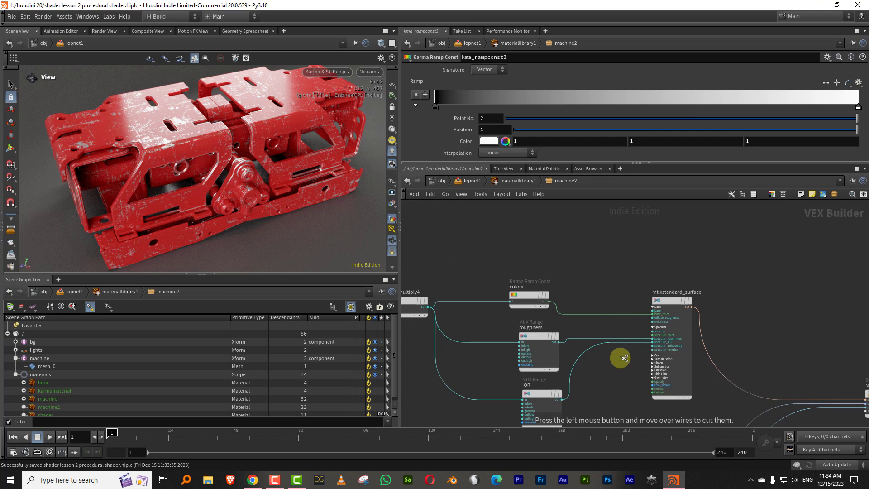
pyautogui.moveTo(624, 358); pyautogui.dragTo(645, 291)
pyautogui.click(686, 303)
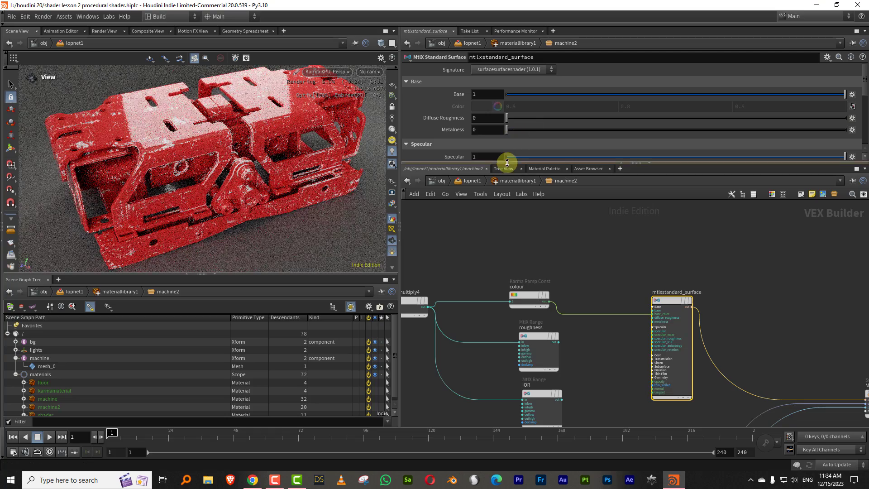
pyautogui.moveTo(507, 162); pyautogui.dragTo(459, 170)
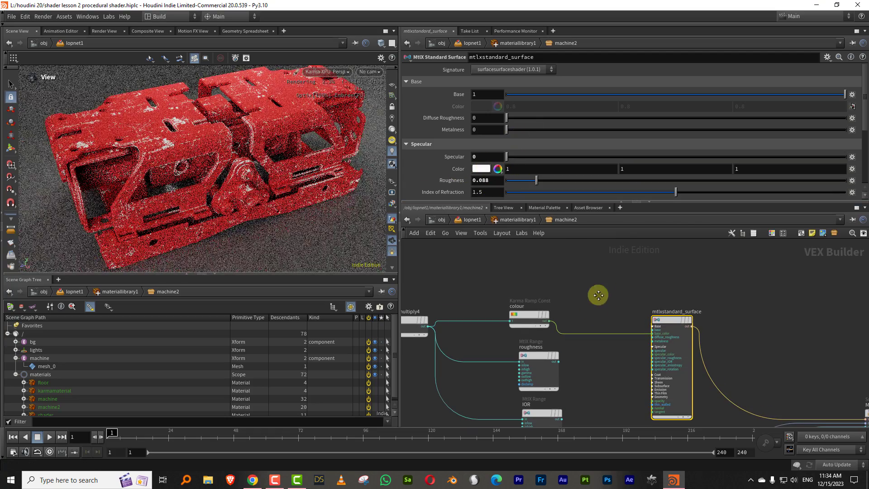
# Step: Connect the kma_rampconst3 output to the standard surface's base_color to preview the normal-direction mask
pyautogui.moveTo(598, 295); pyautogui.dragTo(583, 355, button='middle')
pyautogui.moveTo(565, 311); pyautogui.dragTo(559, 394, button='middle')
pyautogui.click(551, 299)
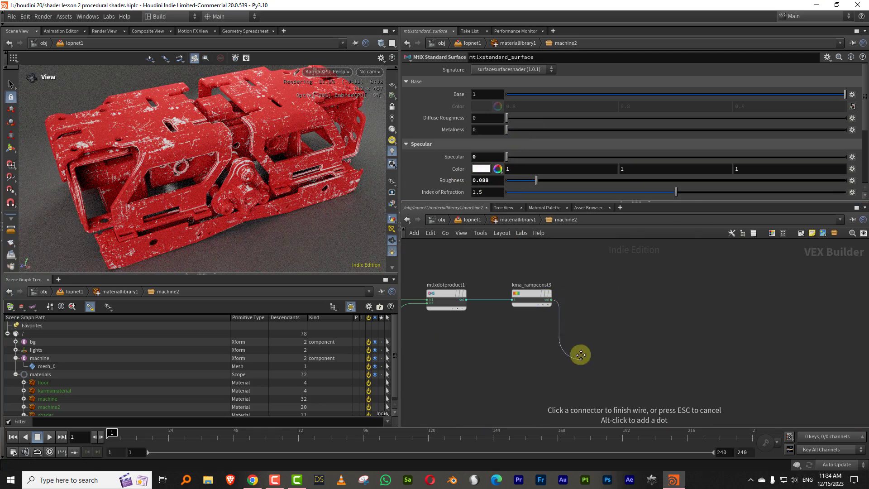
pyautogui.moveTo(581, 354); pyautogui.dragTo(573, 284, button='middle')
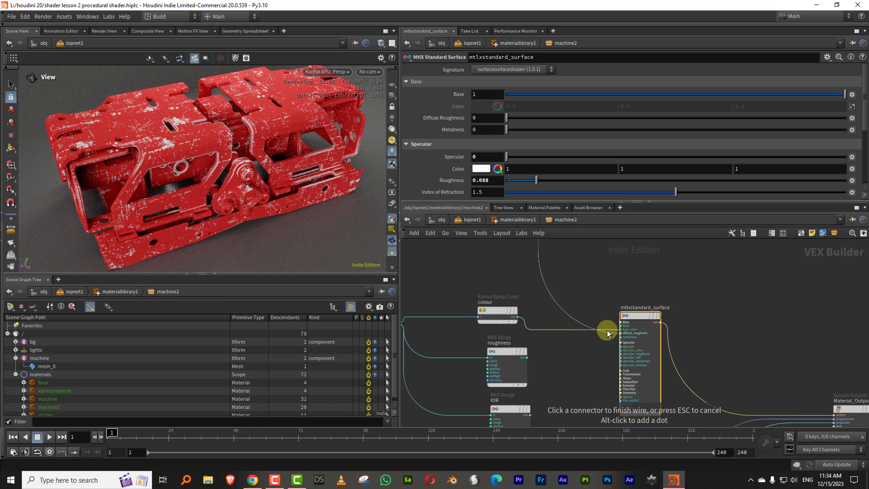
pyautogui.click(602, 316)
pyautogui.moveTo(576, 291); pyautogui.dragTo(572, 359, button='middle')
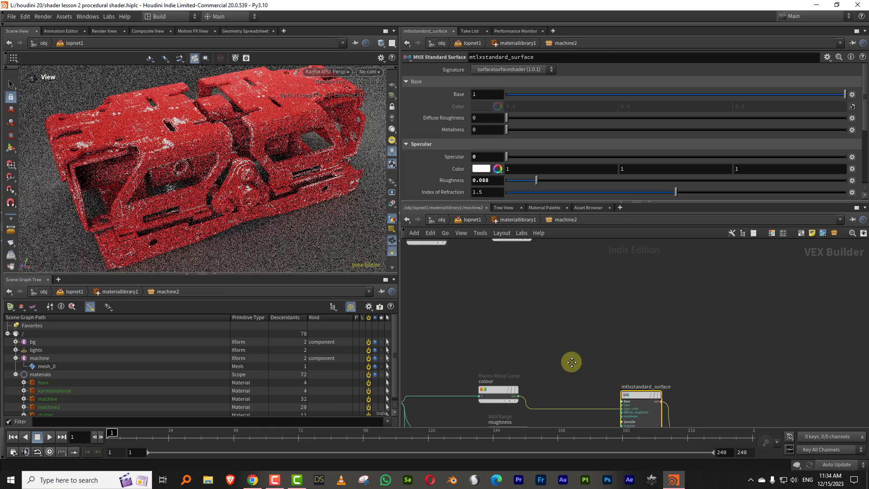
pyautogui.click(528, 243)
pyautogui.scroll(5, 572, 252)
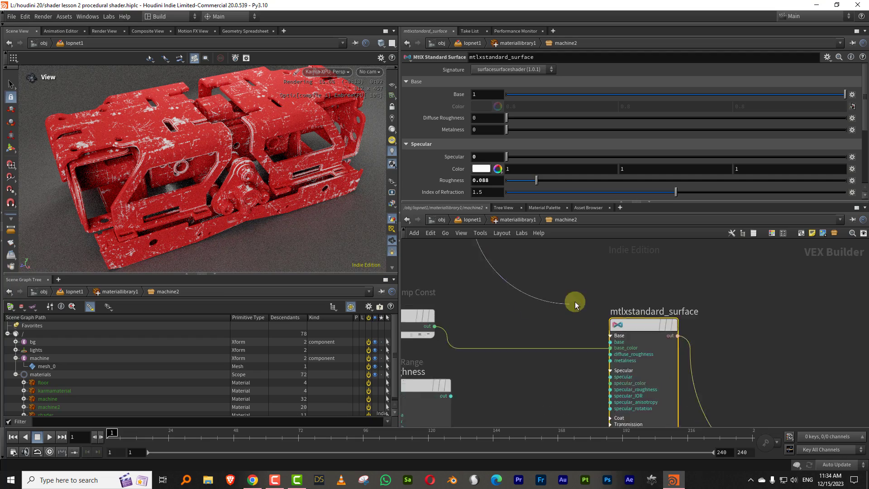
pyautogui.click(602, 351)
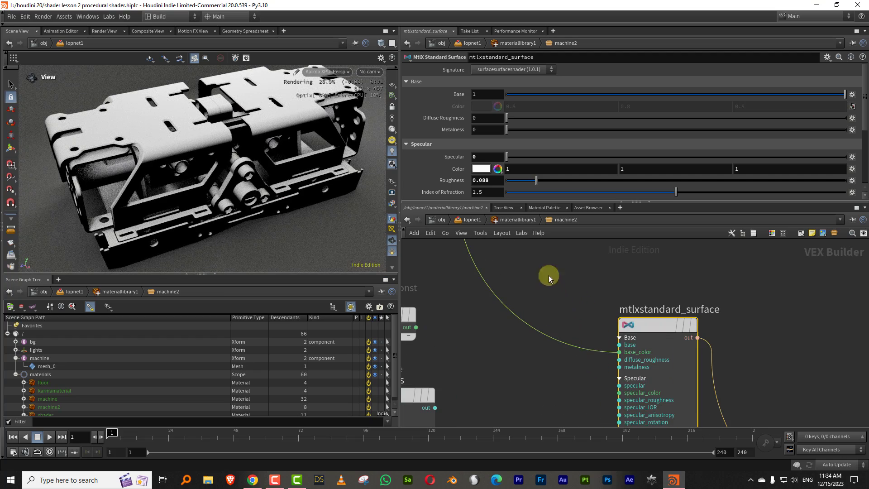
# Step: Set the signature of kma_rampconst3 to Float
pyautogui.scroll(-5, 565, 280)
pyautogui.moveTo(563, 278); pyautogui.dragTo(514, 334, button='middle')
pyautogui.click(530, 292)
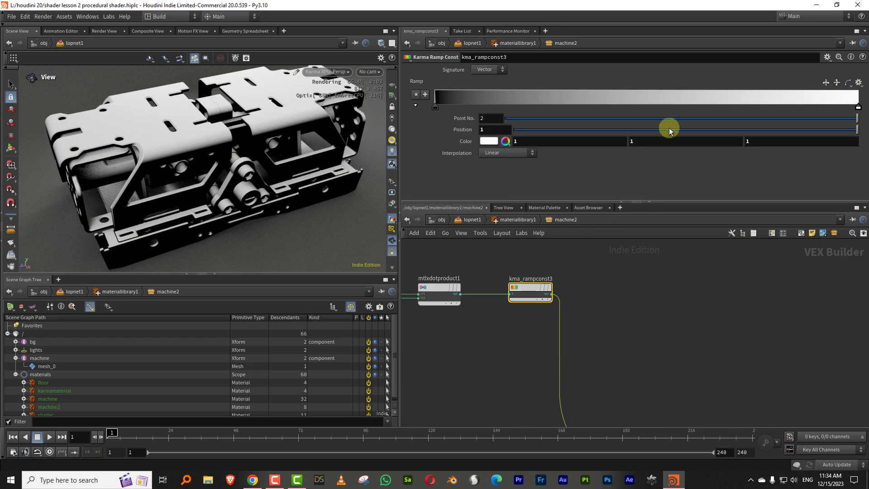
pyautogui.click(486, 70)
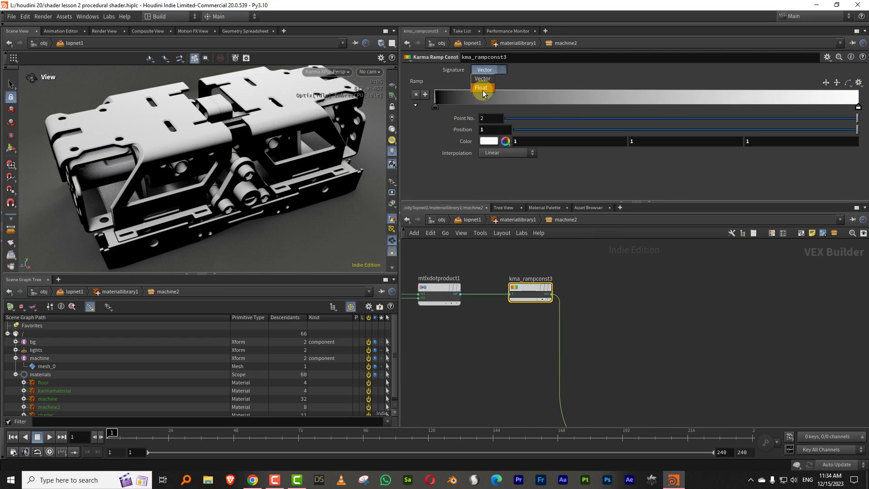
pyautogui.click(482, 85)
# Step: Try a sharper mask falloff by bringing the ramp's two points together, and return them to the ramp's ends
pyautogui.moveTo(436, 106); pyautogui.dragTo(597, 108)
pyautogui.moveTo(856, 106); pyautogui.dragTo(651, 99)
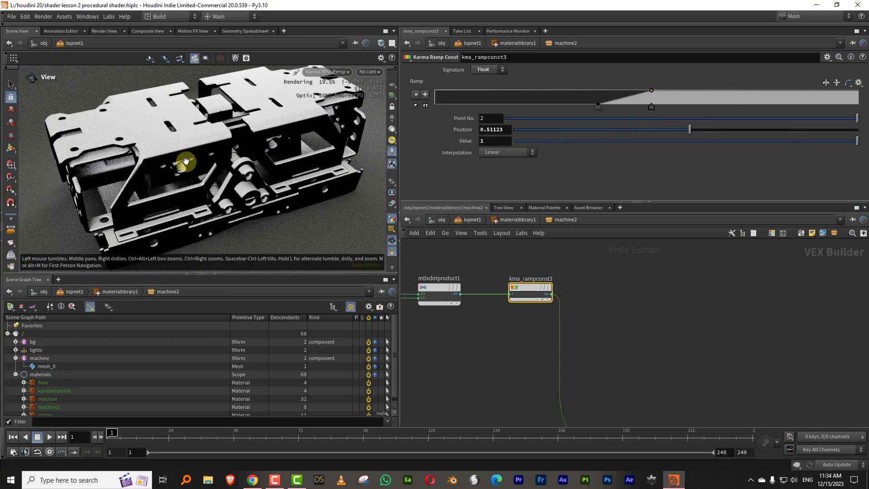
pyautogui.moveTo(652, 107); pyautogui.dragTo(862, 101)
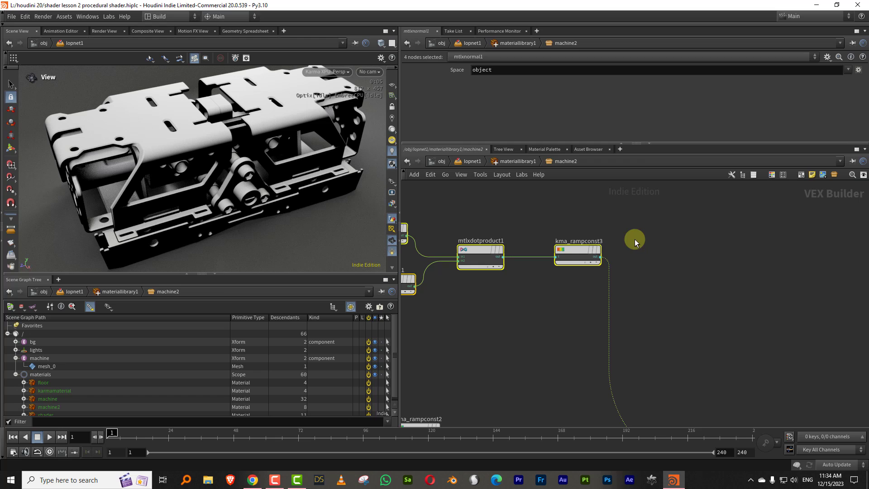
# Step: Move kma_rampconst3 farther from the dot product and duplicate the scratches1 texture together with its separate node
pyautogui.moveTo(583, 255); pyautogui.dragTo(629, 249)
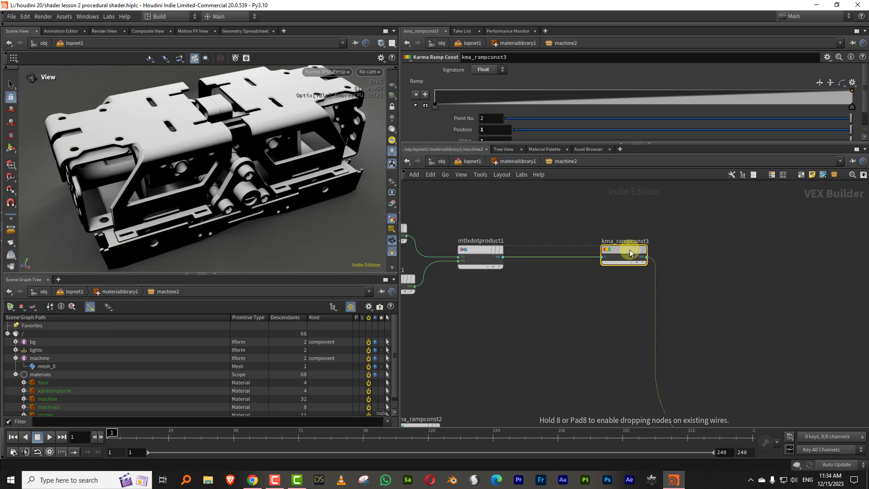
pyautogui.scroll(-2, 696, 267)
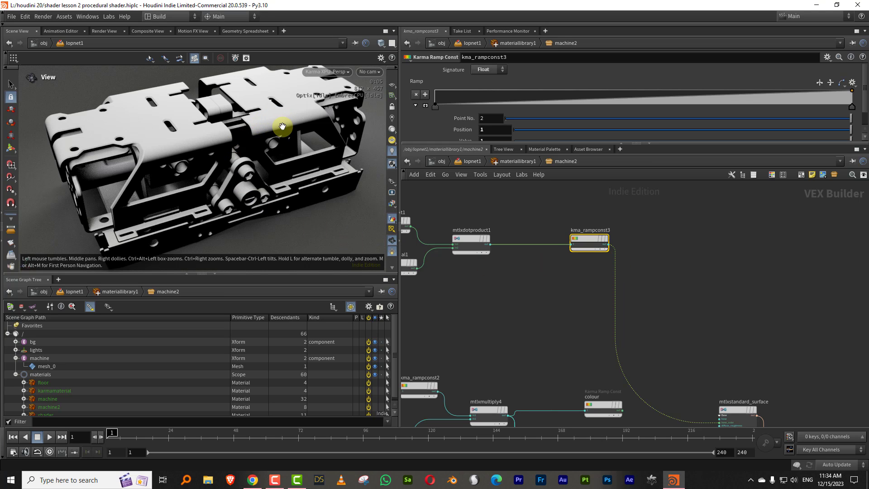
pyautogui.moveTo(548, 308); pyautogui.dragTo(629, 311, button='middle')
pyautogui.moveTo(629, 311); pyautogui.dragTo(617, 301, button='right')
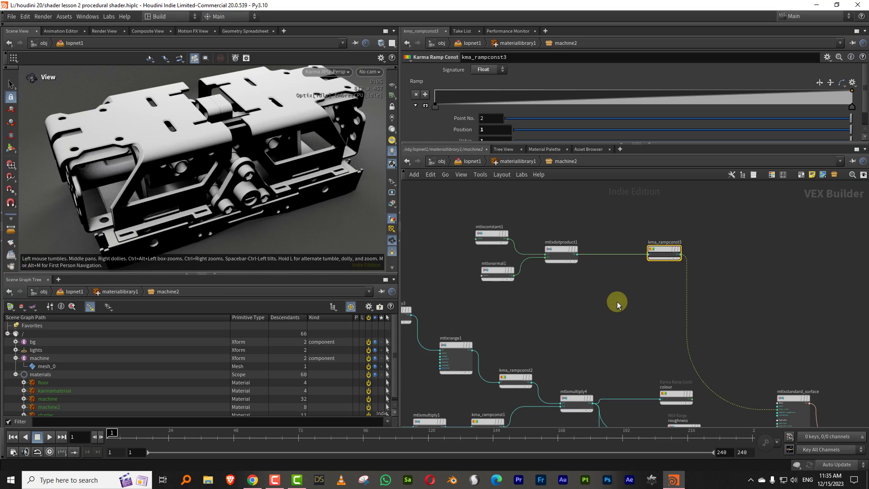
pyautogui.moveTo(609, 299); pyautogui.dragTo(597, 331, button='middle')
pyautogui.moveTo(594, 304); pyautogui.dragTo(599, 316, button='right')
pyautogui.moveTo(596, 313)
pyautogui.mouseDown(button='middle')
pyautogui.moveTo(591, 320)
pyautogui.moveTo(634, 268)
pyautogui.moveTo(700, 231)
pyautogui.mouseUp(button='middle')
pyautogui.moveTo(700, 232); pyautogui.dragTo(695, 224, button='right')
pyautogui.moveTo(700, 233); pyautogui.dragTo(765, 258, button='middle')
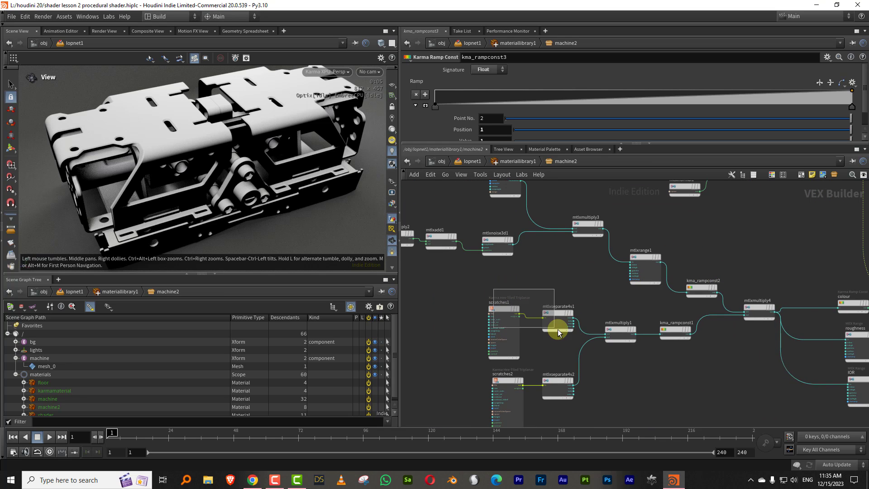
pyautogui.moveTo(602, 334); pyautogui.dragTo(601, 335)
pyautogui.moveTo(581, 289); pyautogui.dragTo(537, 351, button='middle')
pyautogui.scroll(-1, 537, 355)
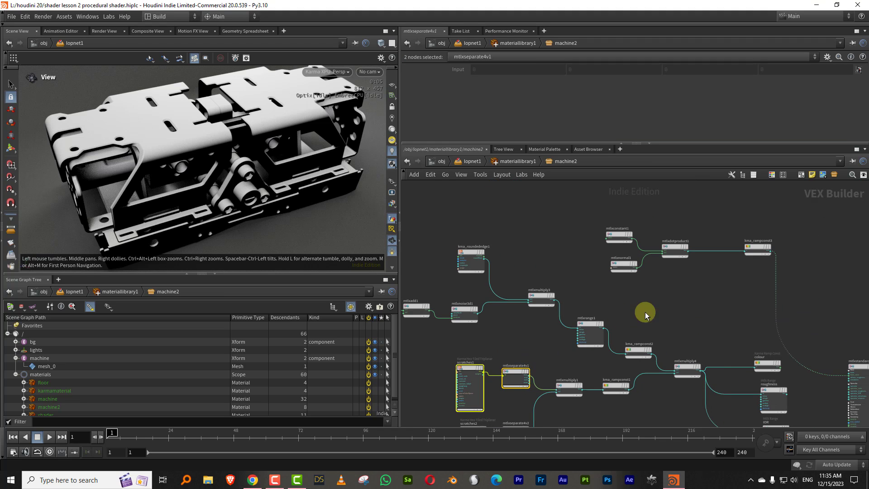
pyautogui.hotkey('ctrl', 'c')
pyautogui.hotkey('ctrl', 'v')
# Step: Place the duplicated pair above the constant node and rename the copied triplanar texture to dust
pyautogui.moveTo(717, 274); pyautogui.dragTo(688, 325, button='middle')
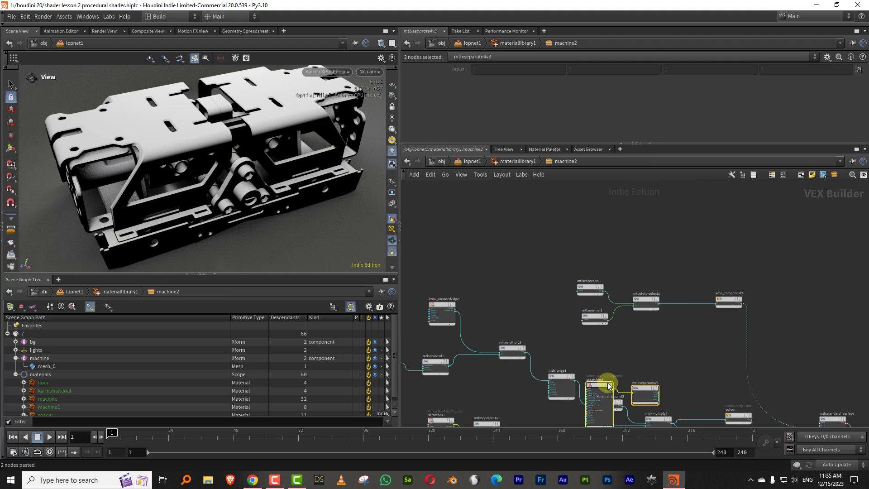
pyautogui.moveTo(605, 388); pyautogui.dragTo(612, 322)
pyautogui.moveTo(613, 273); pyautogui.dragTo(597, 222)
pyautogui.moveTo(606, 204); pyautogui.dragTo(585, 246, button='middle')
pyautogui.scroll(4, 581, 250)
pyautogui.click(579, 250)
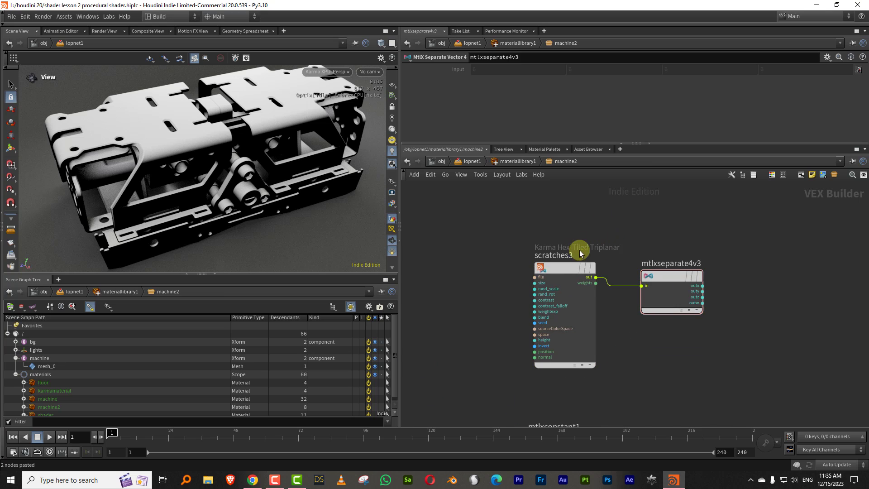
pyautogui.doubleClick(566, 252)
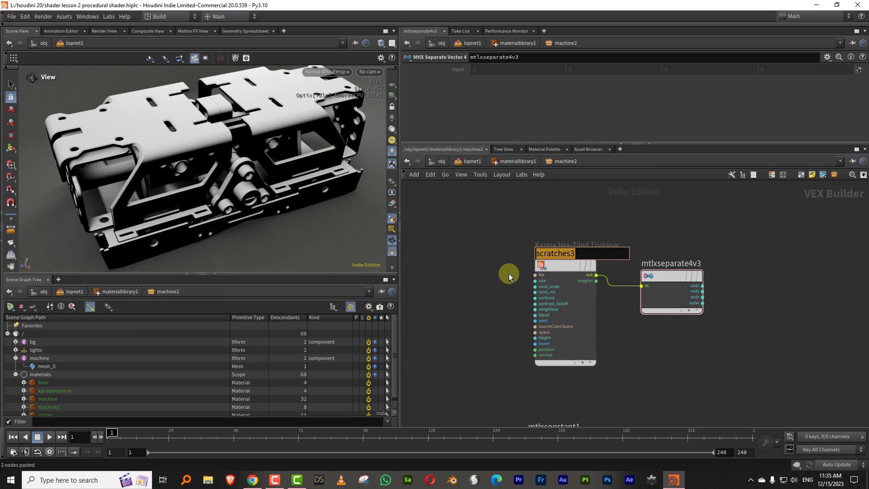
pyautogui.write('dust')
pyautogui.press('Return')
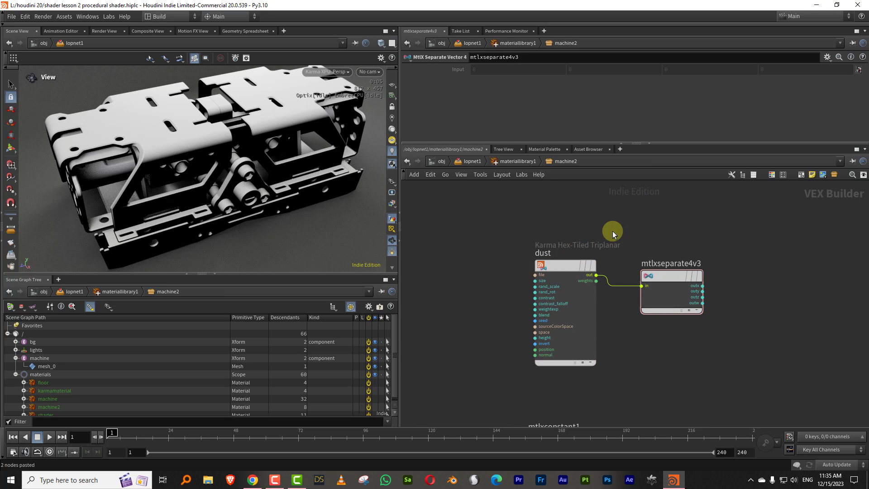
# Step: Set the dust node's texture file to L:/elf/textures/dust.JPG
pyautogui.click(571, 289)
pyautogui.click(829, 82)
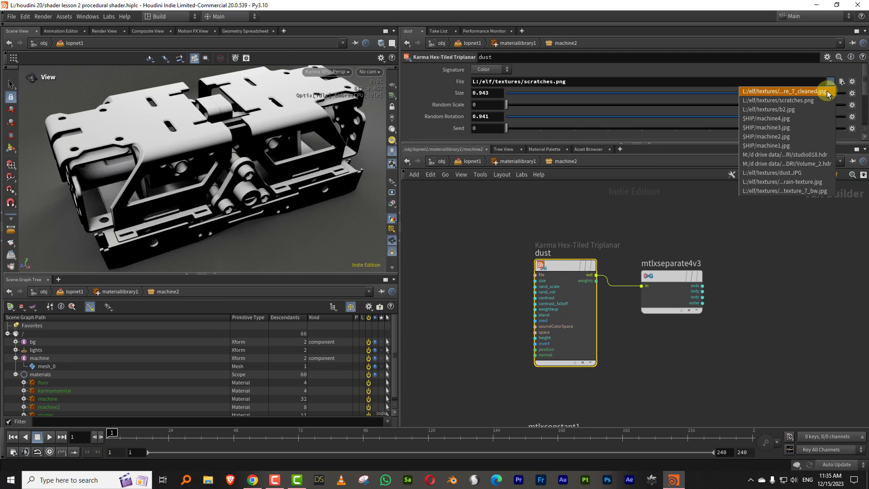
pyautogui.click(810, 172)
# Step: Connect outx of the dust texture's separate node to the standard surface's base_color
pyautogui.moveTo(742, 212); pyautogui.dragTo(629, 246, button='middle')
pyautogui.scroll(1, 629, 246)
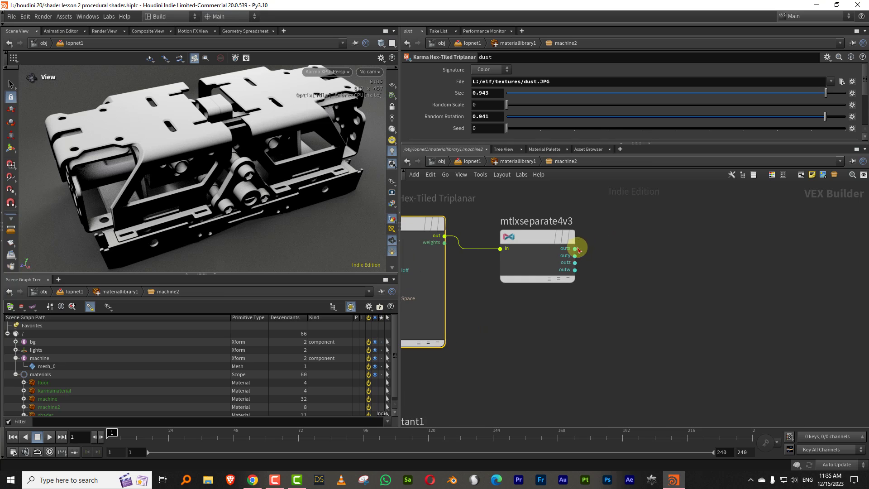
pyautogui.click(575, 248)
pyautogui.moveTo(841, 402); pyautogui.dragTo(574, 113, button='middle')
pyautogui.moveTo(710, 359); pyautogui.dragTo(582, 117, button='middle')
pyautogui.click(628, 333)
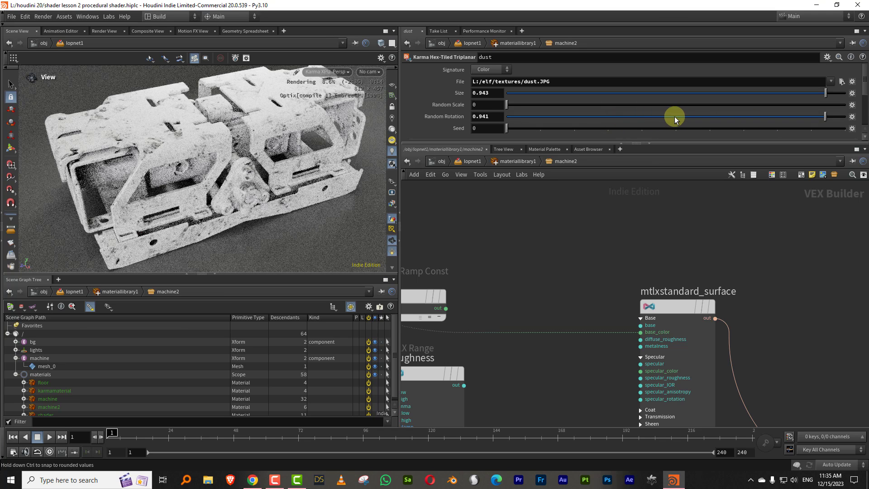
# Step: Insert a MtlX Multiply node on the dust-to-base_color wire and connect kma_rampconst3 to its in2
pyautogui.scroll(-6, 674, 324)
pyautogui.scroll(5, 653, 287)
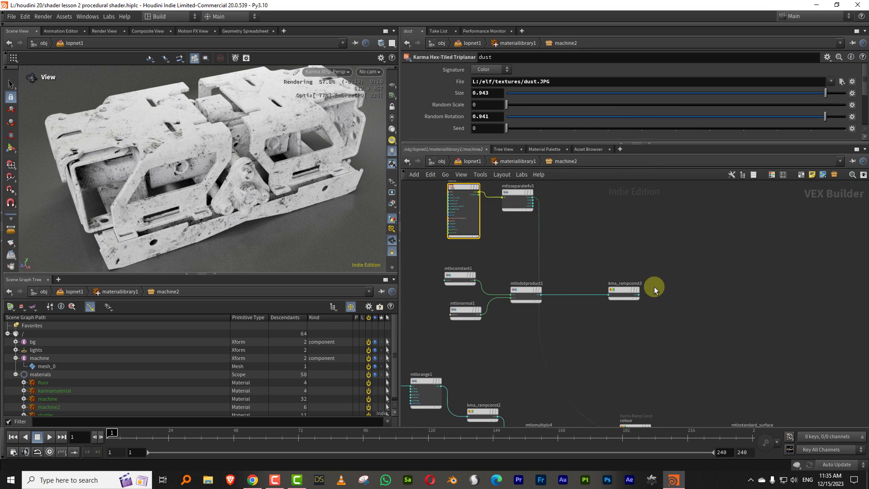
pyautogui.press('Tab')
pyautogui.write('mul')
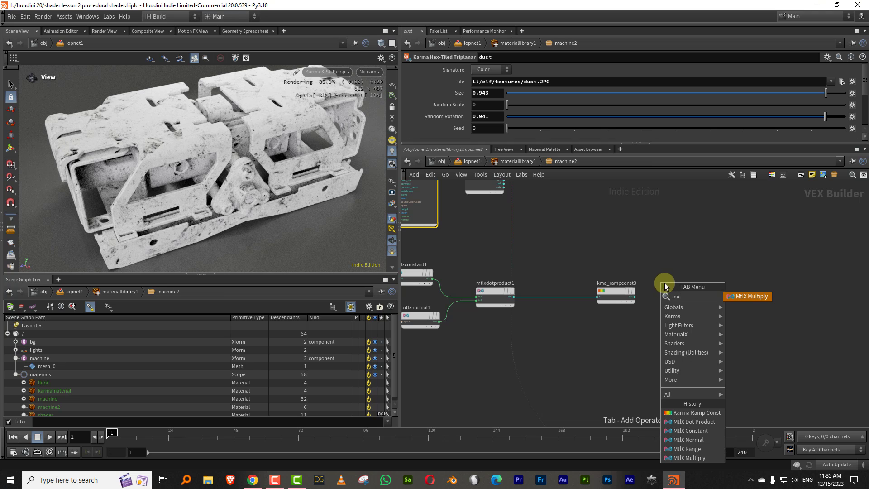
pyautogui.click(742, 297)
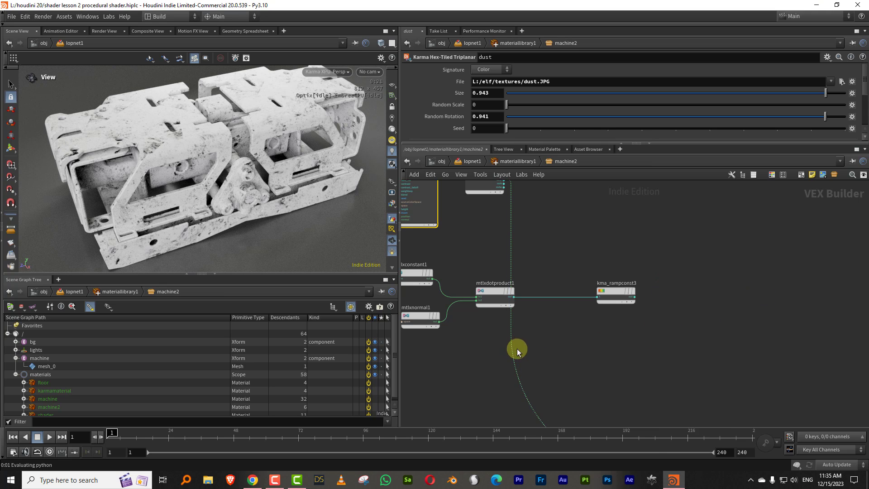
pyautogui.moveTo(524, 350); pyautogui.dragTo(689, 274)
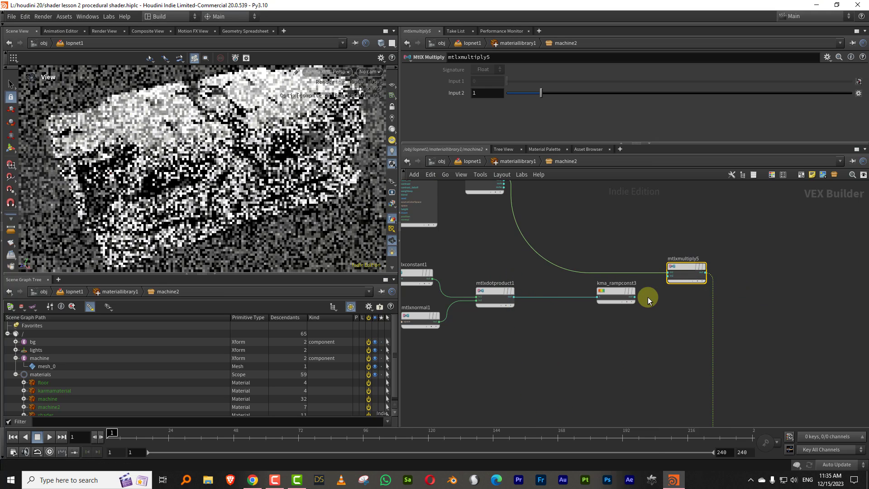
pyautogui.scroll(2, 647, 297)
pyautogui.click(631, 297)
pyautogui.click(664, 271)
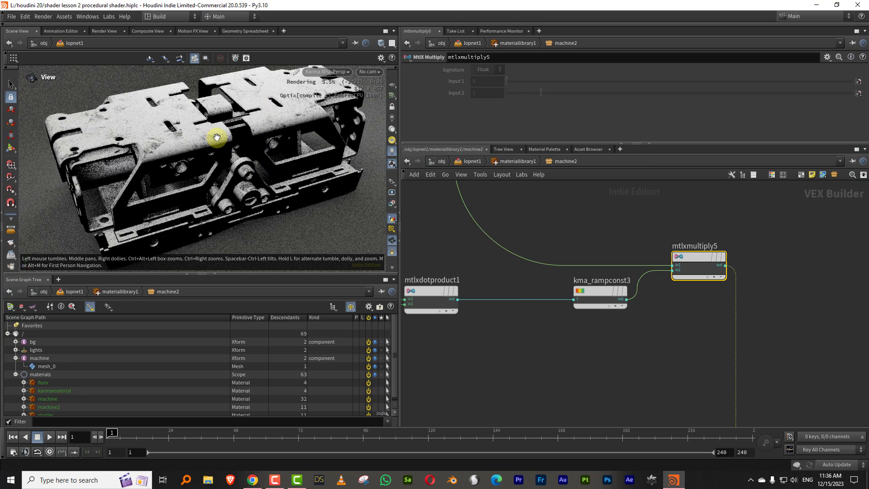
# Step: Reconnect the colour ramp's output to the standard surface's base_color
pyautogui.moveTo(651, 356); pyautogui.dragTo(537, 188, button='middle')
pyautogui.moveTo(568, 352); pyautogui.dragTo(518, 273, button='middle')
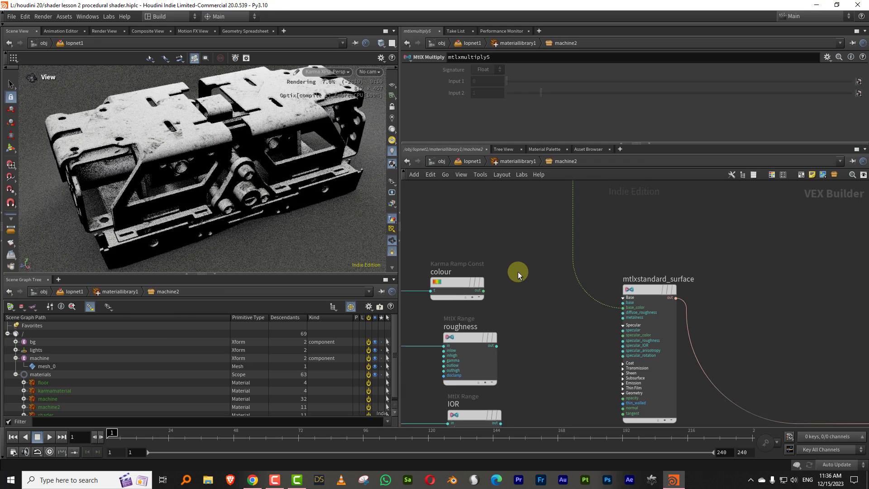
pyautogui.click(484, 291)
pyautogui.click(604, 309)
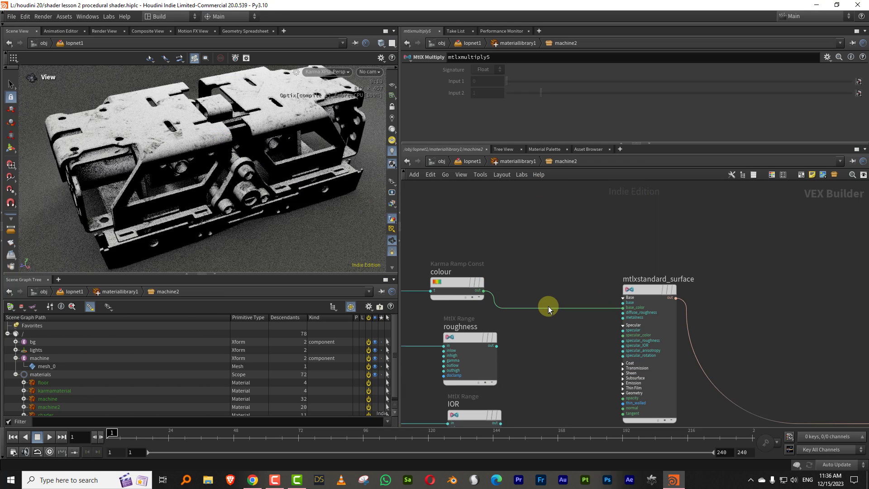
# Step: Move the seven dust mask nodes together farther from the main network
pyautogui.moveTo(539, 264); pyautogui.dragTo(628, 327, button='middle')
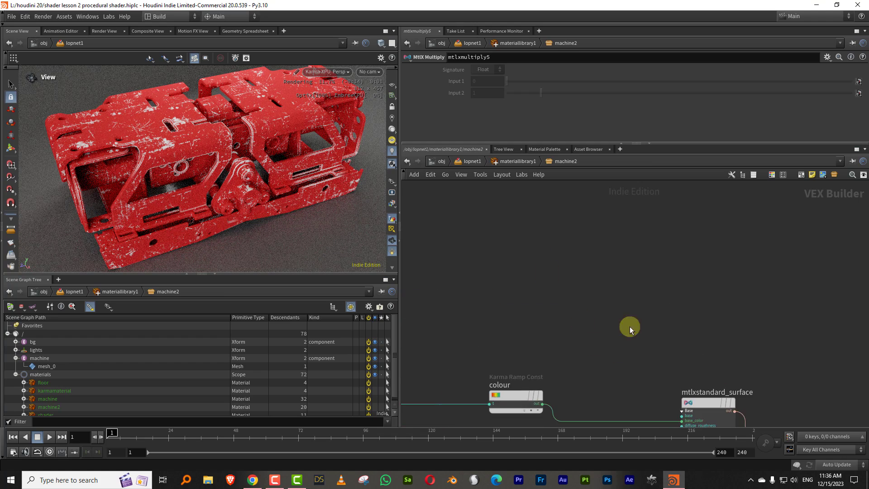
pyautogui.scroll(-5, 629, 327)
pyautogui.moveTo(599, 300); pyautogui.dragTo(595, 347, button='middle')
pyautogui.scroll(2, 582, 329)
pyautogui.moveTo(633, 325); pyautogui.dragTo(702, 339, button='middle')
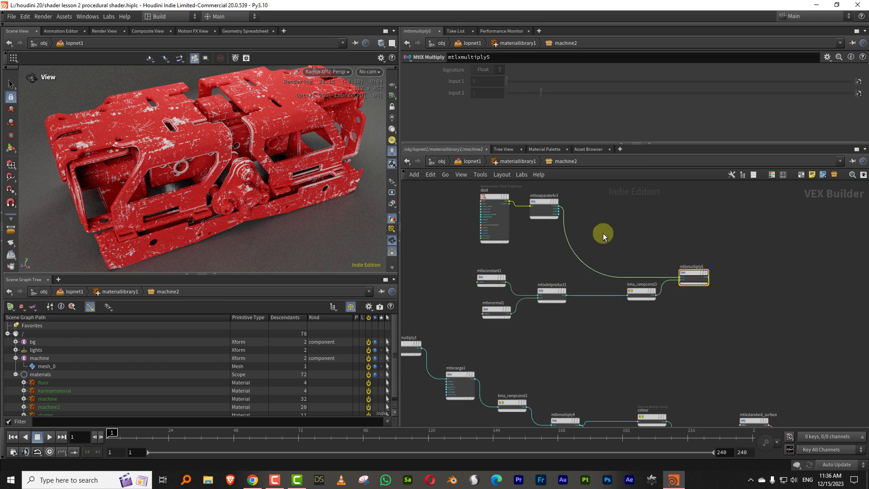
pyautogui.moveTo(602, 233); pyautogui.dragTo(593, 273, button='middle')
pyautogui.moveTo(445, 218); pyautogui.dragTo(720, 378)
pyautogui.moveTo(683, 313); pyautogui.dragTo(641, 280)
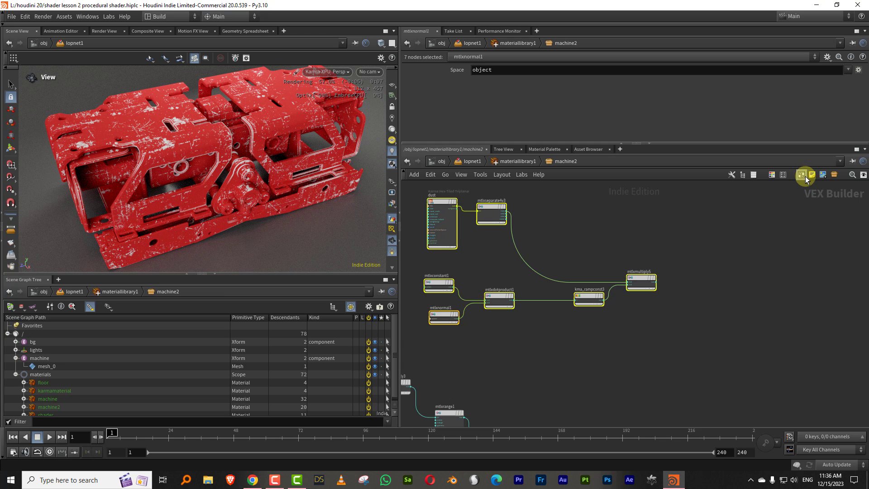
# Step: Enclose the seven dust mask nodes, from the dust texture to mtlxmultiply5, in a network box
pyautogui.moveTo(650, 256); pyautogui.dragTo(653, 292, button='middle')
pyautogui.click(719, 257)
pyautogui.moveTo(406, 220); pyautogui.dragTo(659, 380)
pyautogui.click(800, 175)
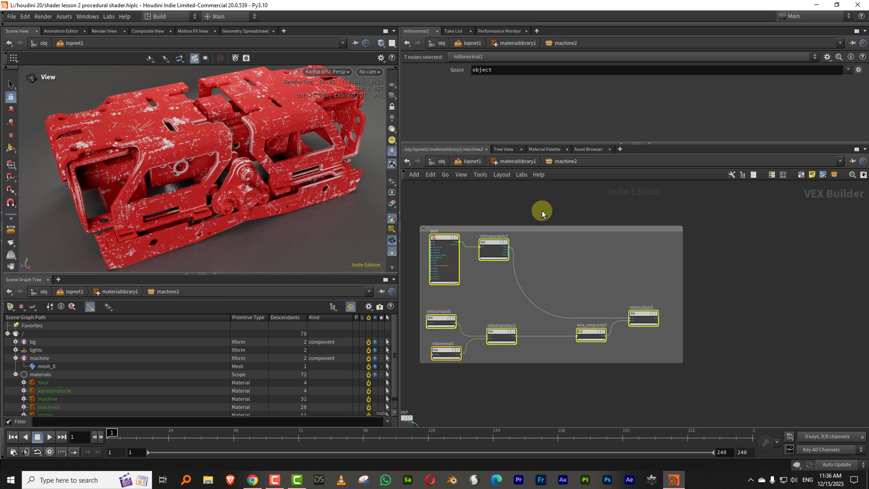
pyautogui.scroll(3, 500, 208)
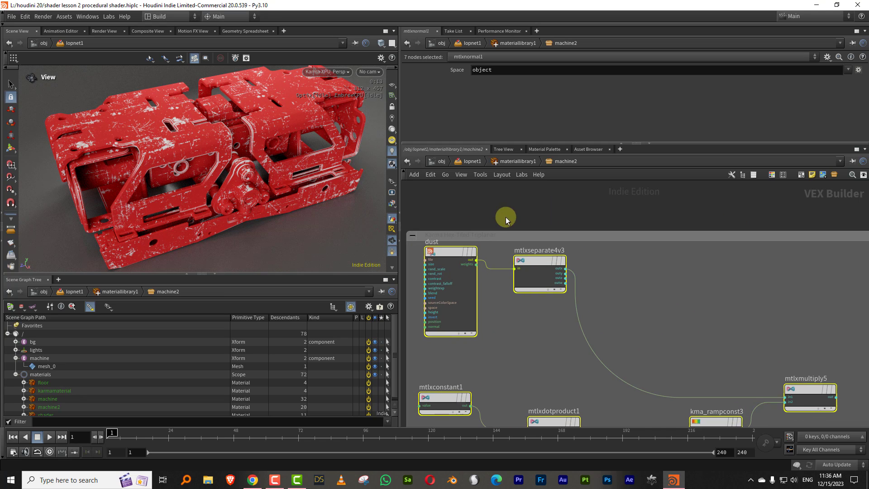
pyautogui.click(481, 235)
pyautogui.scroll(-9, 605, 217)
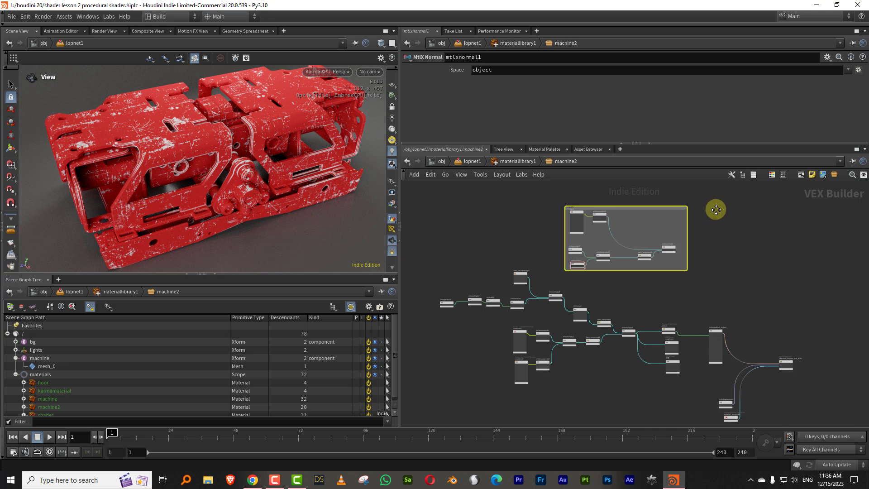
# Step: Shift the standard surface, displacement and material output nodes away from the colour ramp to make room between them
pyautogui.moveTo(686, 214); pyautogui.dragTo(667, 230, button='middle')
pyautogui.click(717, 320)
pyautogui.scroll(4, 718, 321)
pyautogui.moveTo(717, 320); pyautogui.dragTo(656, 278, button='middle')
pyautogui.moveTo(646, 310); pyautogui.dragTo(614, 238, button='middle')
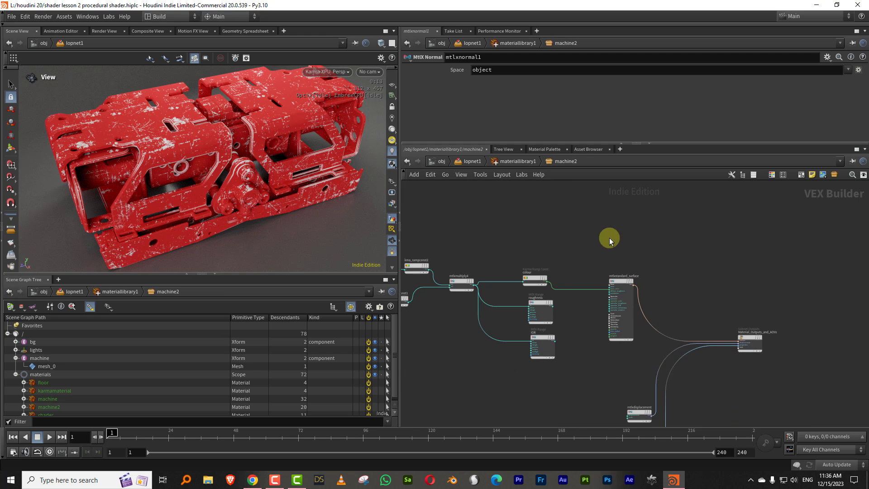
pyautogui.moveTo(611, 248); pyautogui.dragTo(786, 438)
pyautogui.moveTo(638, 300); pyautogui.dragTo(701, 277)
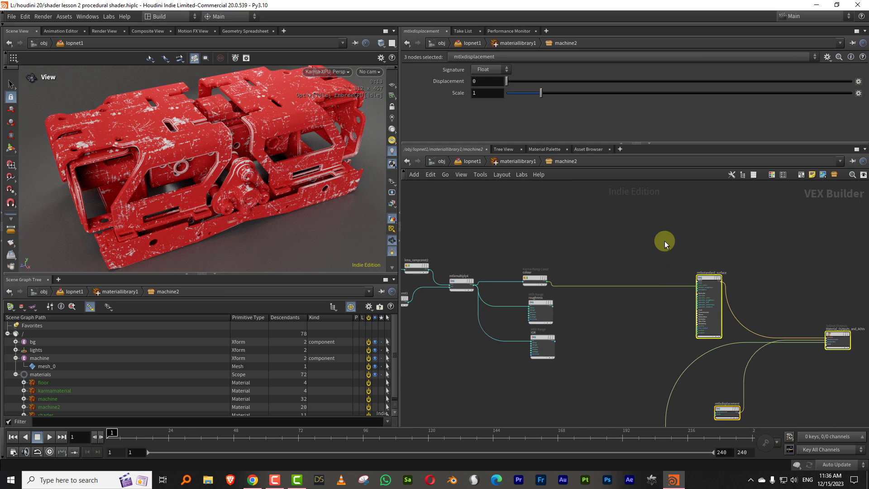
# Step: Add a MtlX Mix node and a MtlX Constant node beside the dust mask network box
pyautogui.moveTo(696, 367); pyautogui.dragTo(674, 311, button='middle')
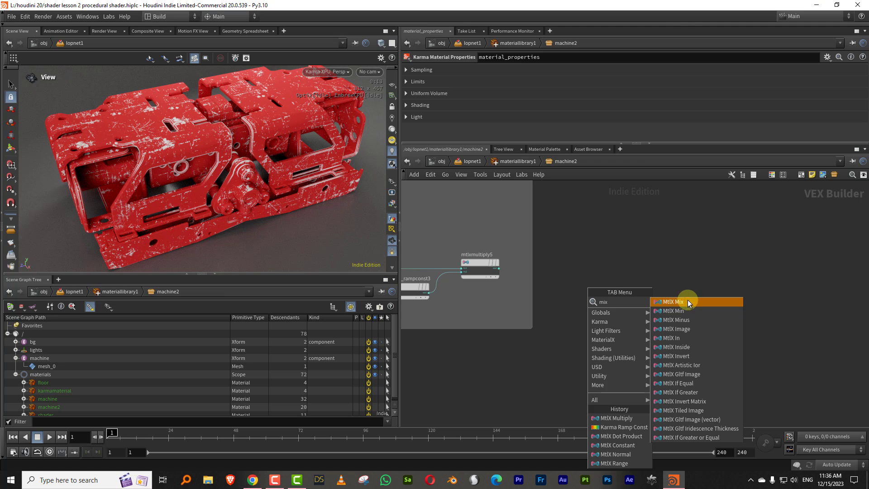
pyautogui.click(688, 301)
pyautogui.click(604, 303)
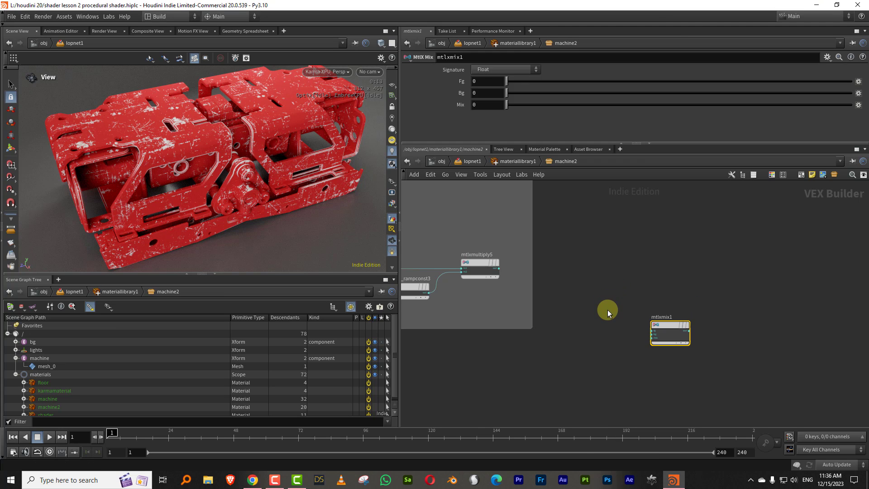
pyautogui.press('Tab')
pyautogui.write('con')
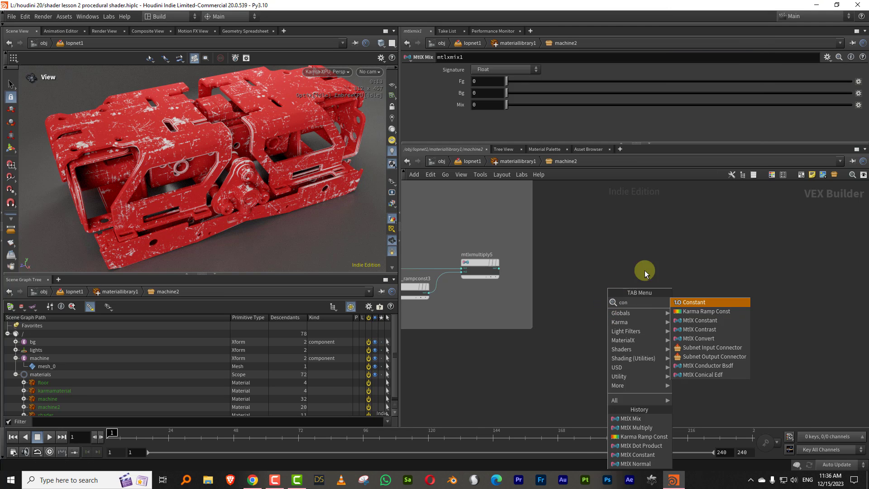
pyautogui.click(715, 321)
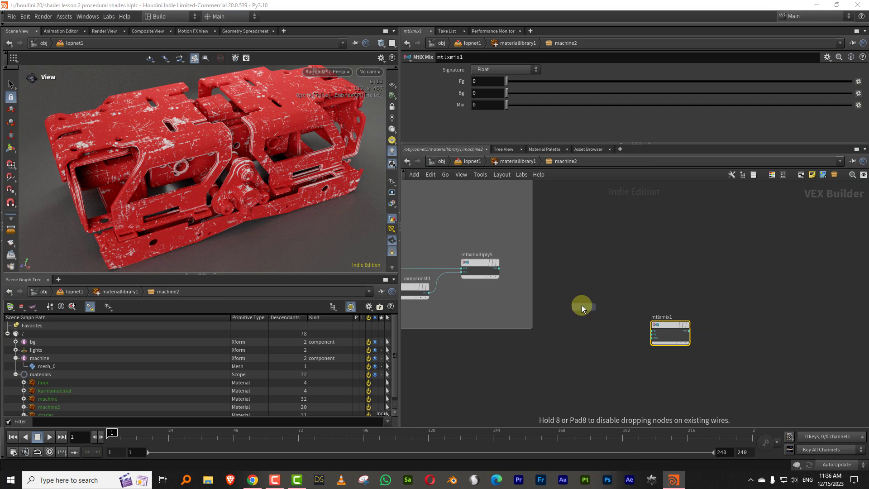
pyautogui.click(582, 305)
# Step: Set mtlxconstant2's signature to Color and its value to a sandy dust tone of 0.763, 0.647126, 0.354032
pyautogui.click(489, 70)
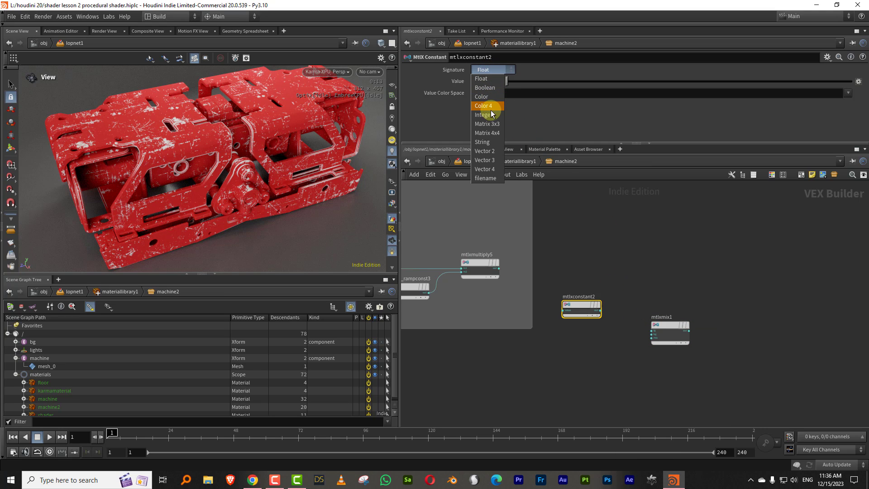
pyautogui.click(482, 97)
pyautogui.click(482, 82)
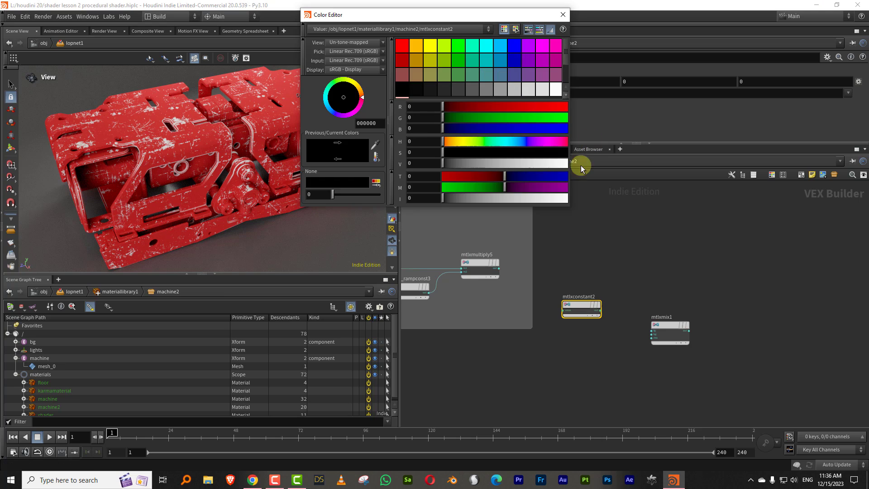
pyautogui.click(462, 143)
pyautogui.moveTo(460, 143); pyautogui.dragTo(458, 143)
pyautogui.click(516, 153)
pyautogui.moveTo(556, 163); pyautogui.dragTo(525, 162)
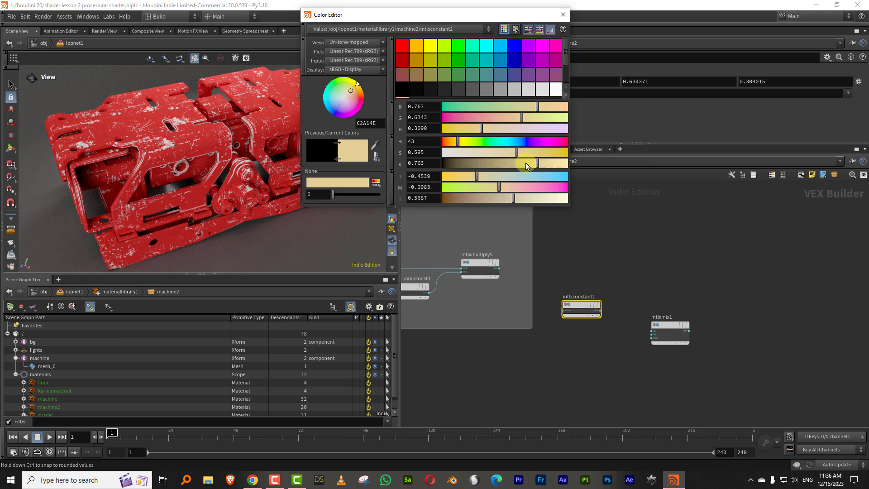
pyautogui.click(510, 151)
pyautogui.click(562, 15)
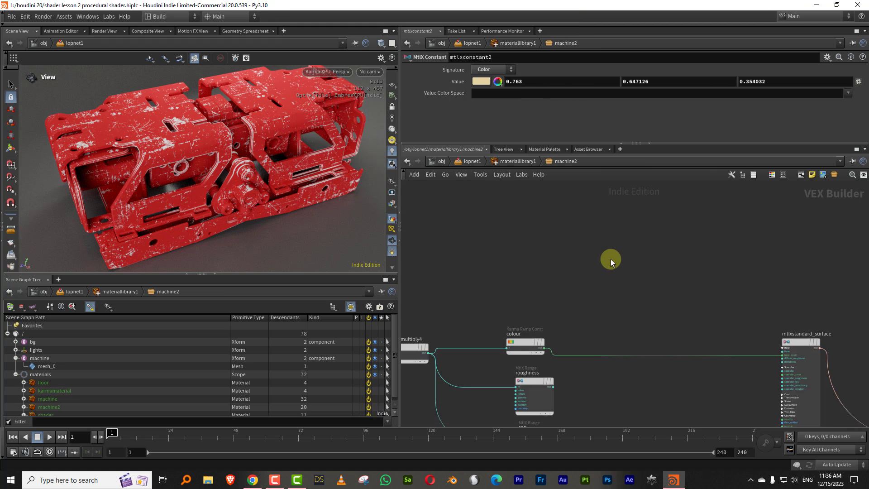
# Step: Move mtlxmix1 near the standard surface and connect the colour ramp's output to its fg input
pyautogui.scroll(3, 609, 267)
pyautogui.click(507, 396)
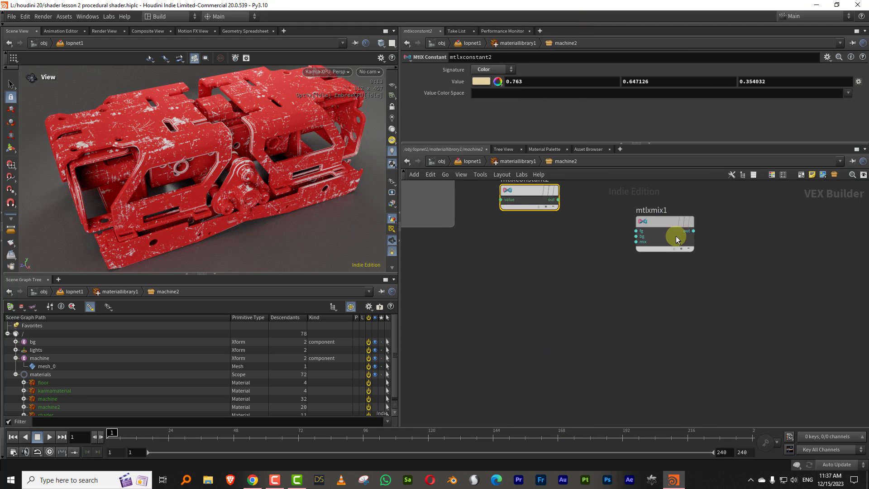
pyautogui.moveTo(677, 236); pyautogui.dragTo(600, 358)
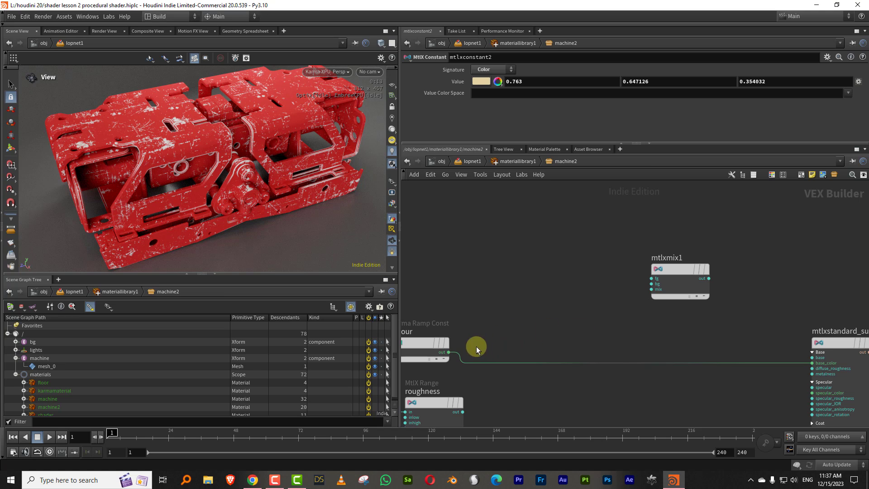
pyautogui.click(448, 352)
pyautogui.click(651, 278)
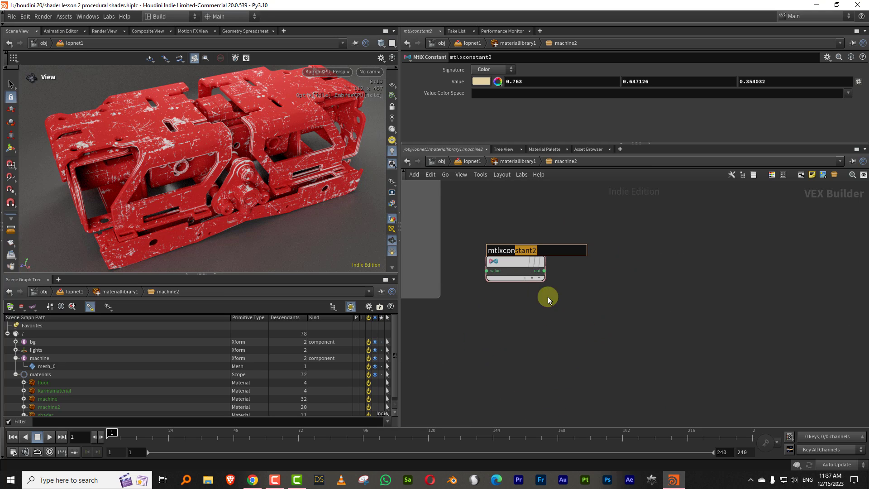
# Step: Move mtlxconstant2 closer to mtlxmix1 and connect its output to the bg input
pyautogui.moveTo(512, 262); pyautogui.dragTo(552, 418)
pyautogui.moveTo(636, 370); pyautogui.dragTo(586, 205, button='middle')
pyautogui.click(534, 264)
pyautogui.moveTo(582, 341); pyautogui.dragTo(624, 382, button='middle')
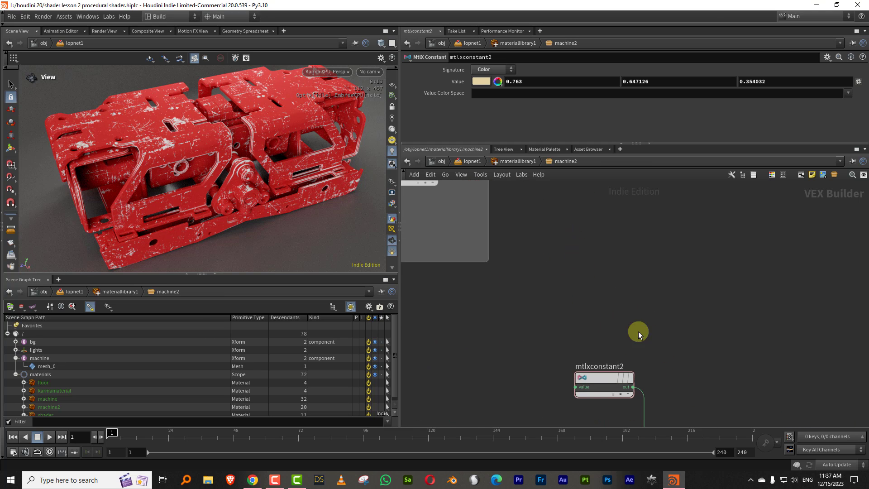
# Step: Connect mtlxmultiply5 to mtlxmix1's mix input and mtlxmix1's output to the standard surface's base_color
pyautogui.click(498, 291)
pyautogui.moveTo(572, 386); pyautogui.dragTo(474, 232, button='middle')
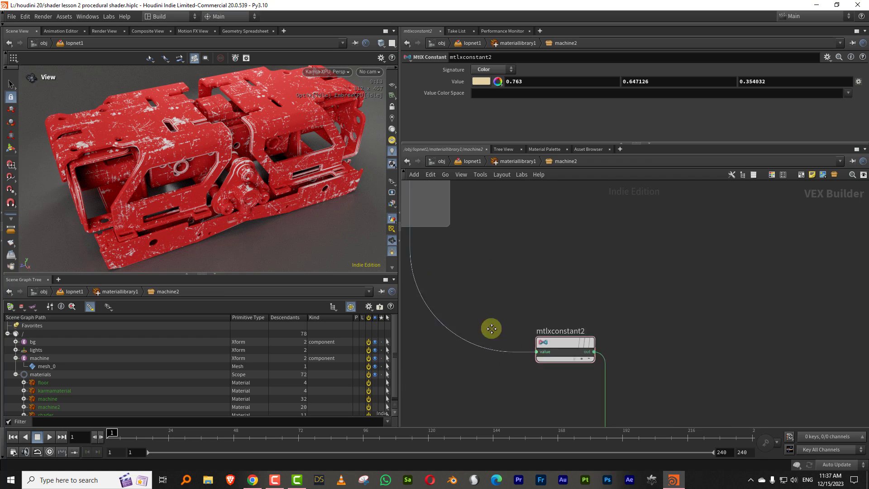
pyautogui.moveTo(491, 327); pyautogui.dragTo(404, 154, button='middle')
pyautogui.click(589, 340)
pyautogui.moveTo(719, 333); pyautogui.dragTo(631, 262, button='middle')
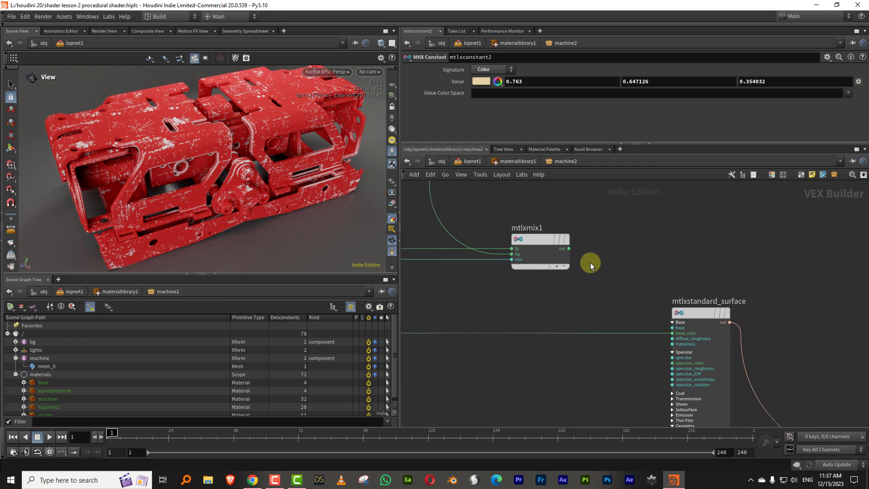
pyautogui.click(569, 249)
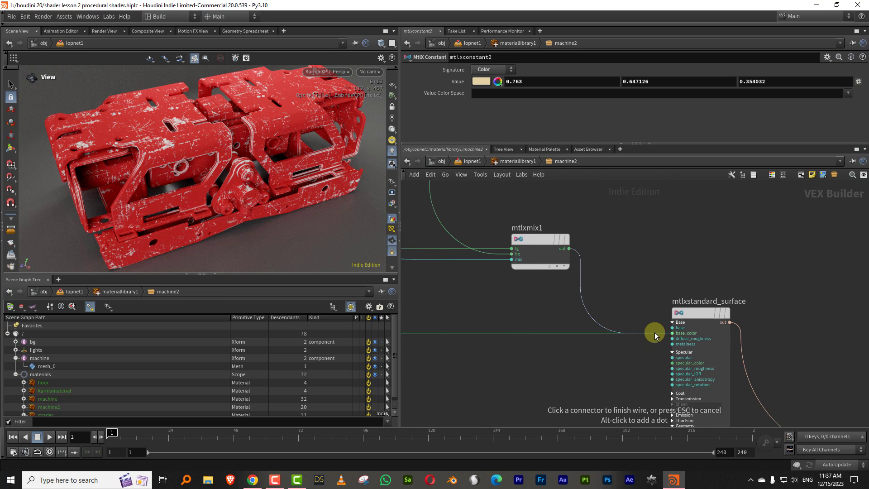
pyautogui.click(654, 336)
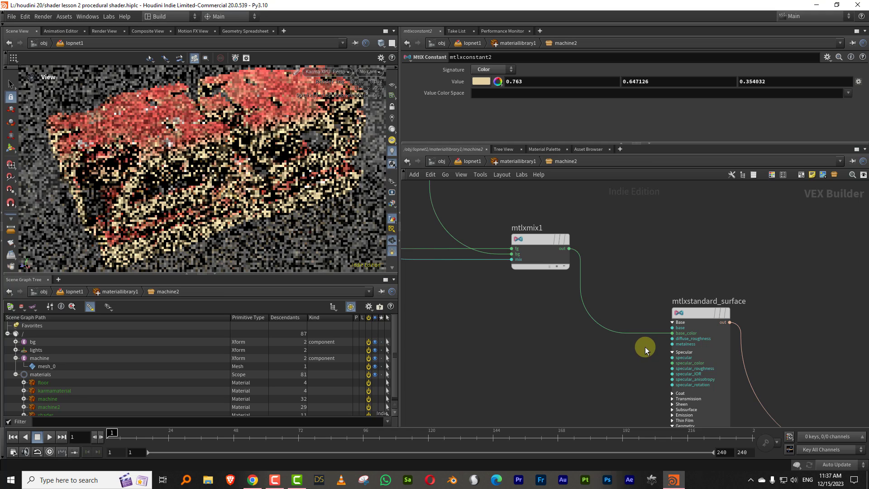
# Step: Cut the wires into mtlxmix1's fg and bg inputs and connect the colour ramp's output to bg
pyautogui.moveTo(512, 302); pyautogui.dragTo(571, 369, button='middle')
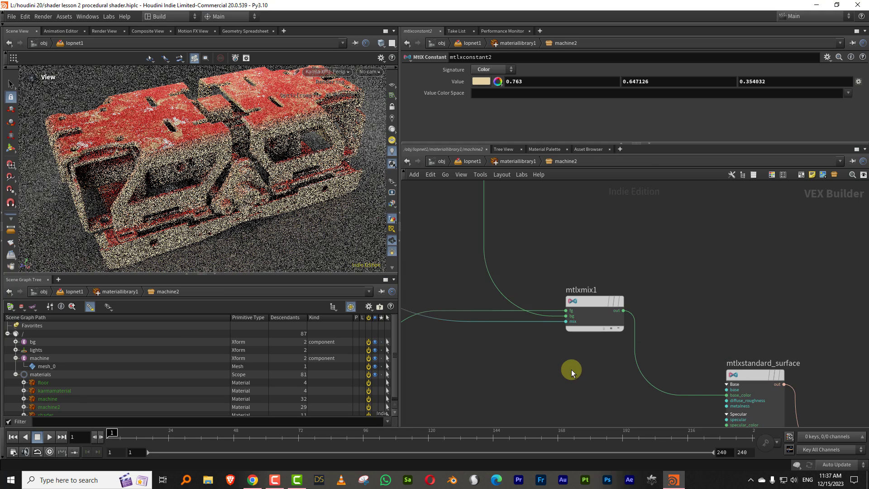
pyautogui.moveTo(444, 339); pyautogui.dragTo(530, 334, button='middle')
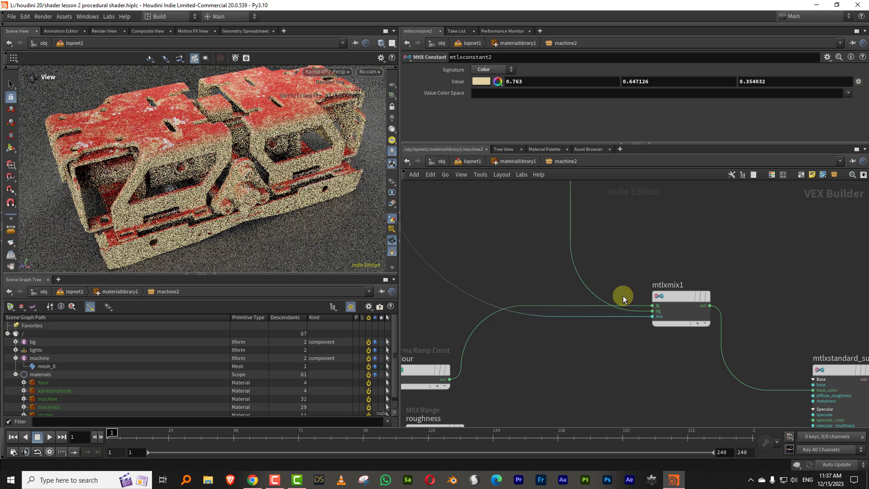
pyautogui.press('y')
pyautogui.moveTo(585, 282); pyautogui.dragTo(576, 322)
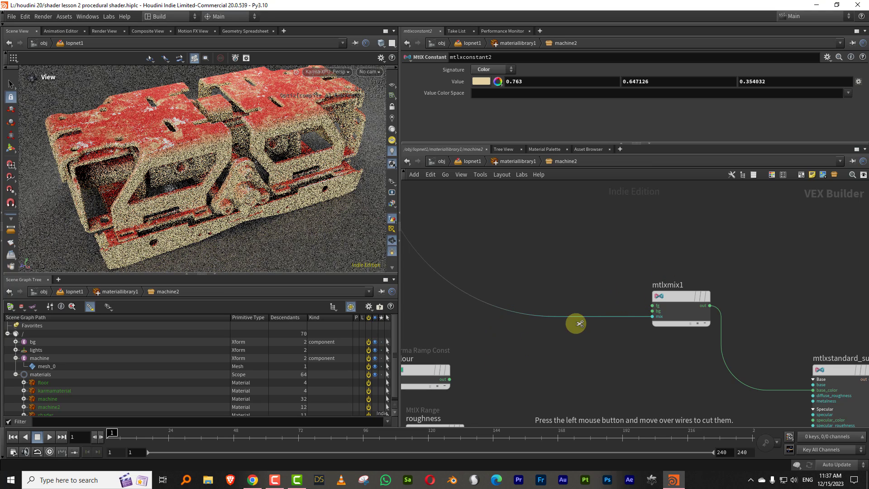
pyautogui.click(449, 379)
pyautogui.click(652, 311)
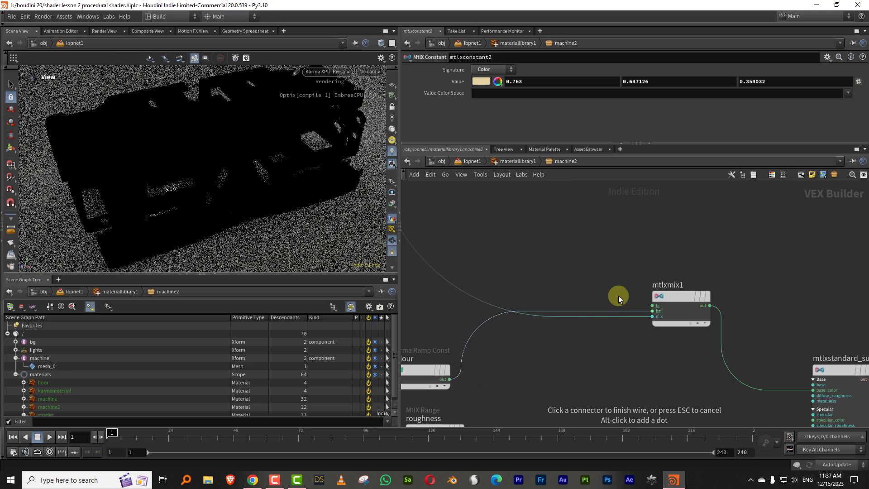
# Step: Connect mtlxconstant2's output to mtlxmix1's fg input
pyautogui.moveTo(561, 187); pyautogui.dragTo(582, 344, button='middle')
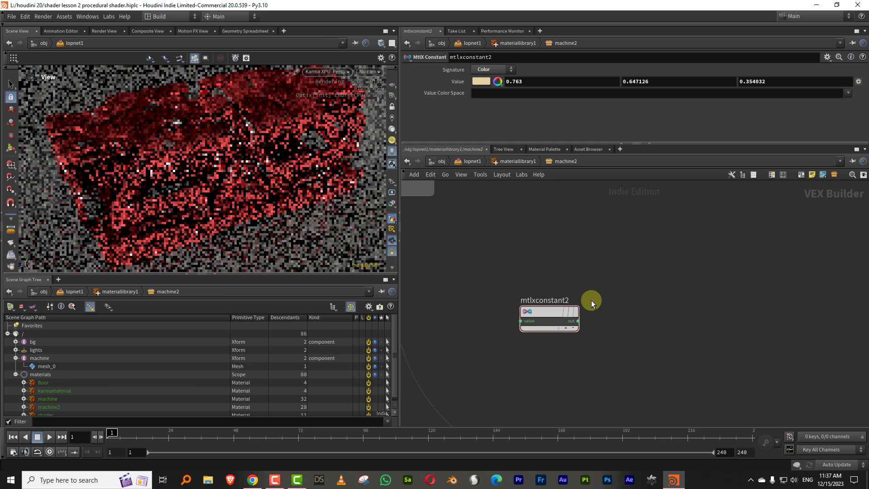
pyautogui.moveTo(591, 300); pyautogui.dragTo(556, 255, button='middle')
pyautogui.click(538, 245)
pyautogui.click(626, 382)
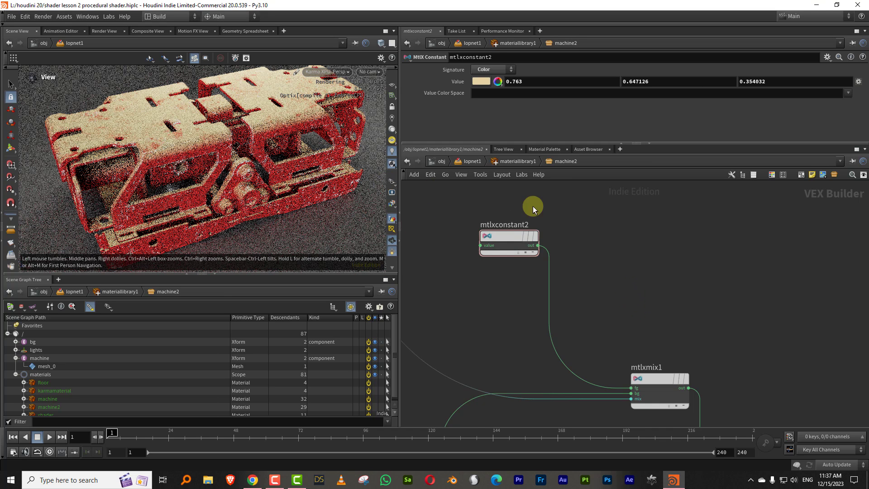
# Step: Insert a Karma Ramp Parameter node on the wire between mtlxmultiply5 and mtlxmix1's mix input
pyautogui.scroll(-3, 669, 283)
pyautogui.moveTo(591, 241); pyautogui.dragTo(634, 298, button='middle')
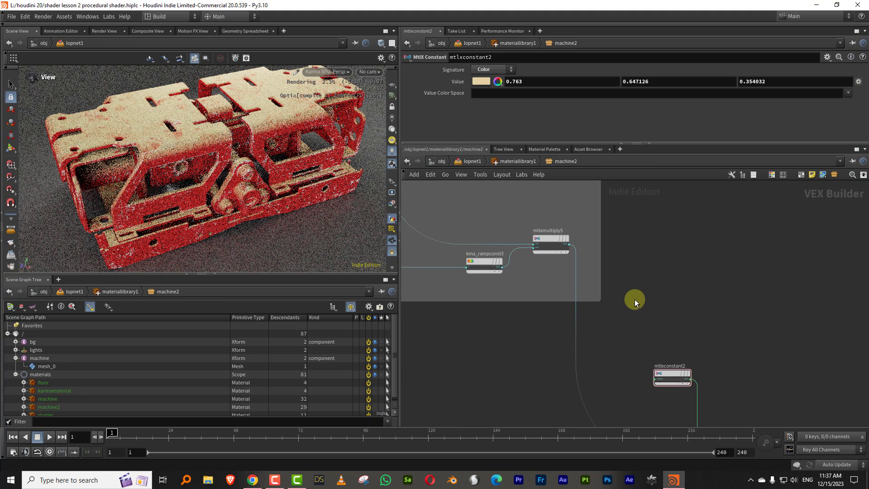
pyautogui.scroll(2, 634, 298)
pyautogui.press('Tab')
pyautogui.write('ra')
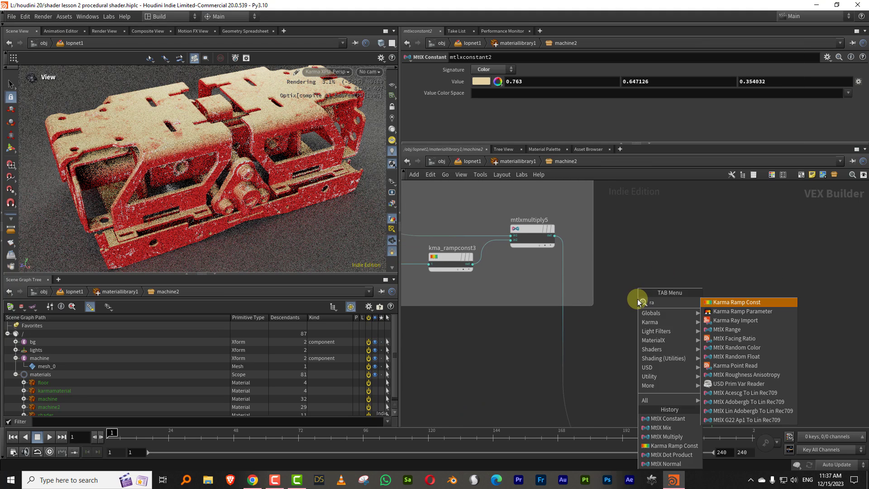
pyautogui.write('m')
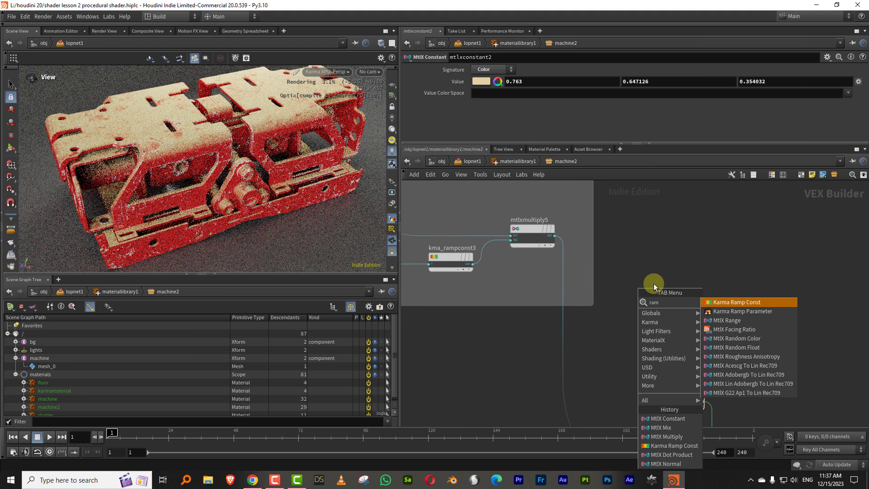
pyautogui.click(753, 320)
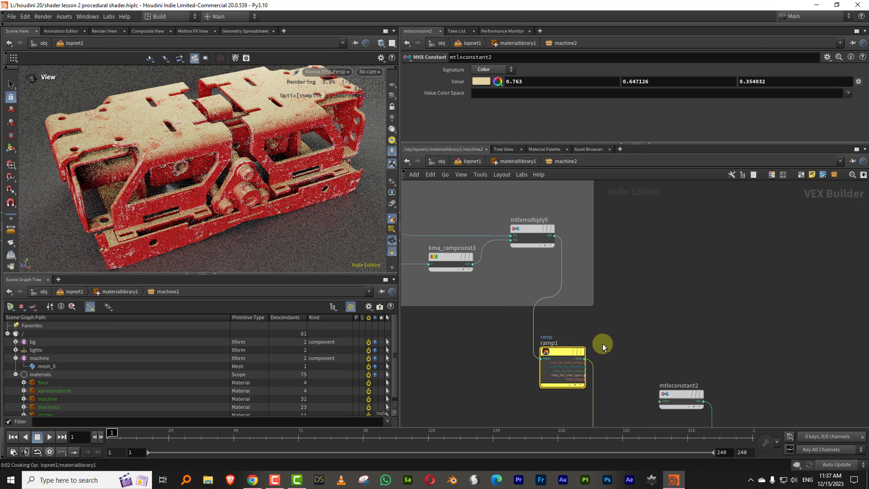
pyautogui.click(502, 81)
pyautogui.moveTo(627, 349); pyautogui.dragTo(549, 395)
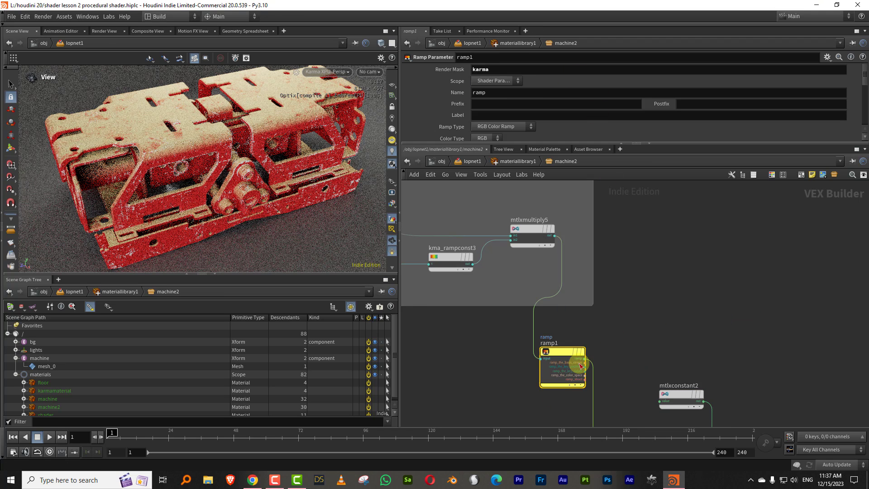
# Step: Replace the ramp parameter node between mtlxmultiply5 and mtlxmix1 with a Karma Ramp Const and set its signature to Float
pyautogui.press('Delete')
pyautogui.press('Tab')
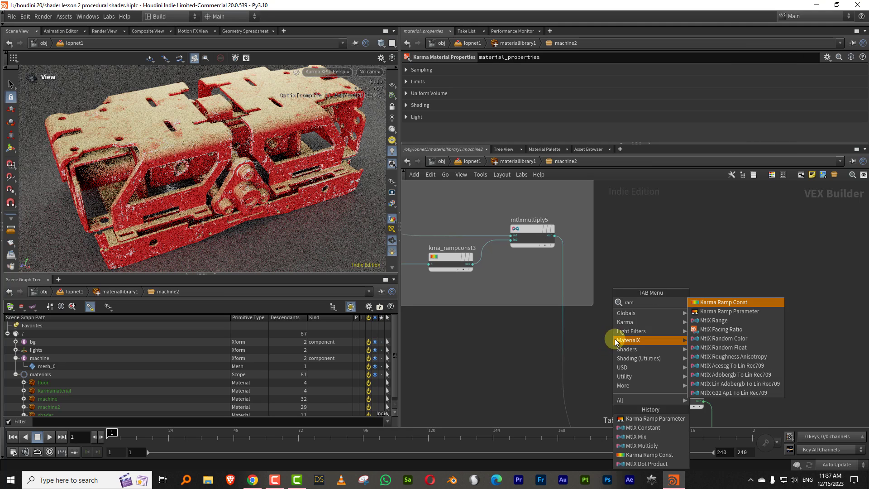
pyautogui.click(715, 303)
pyautogui.click(569, 344)
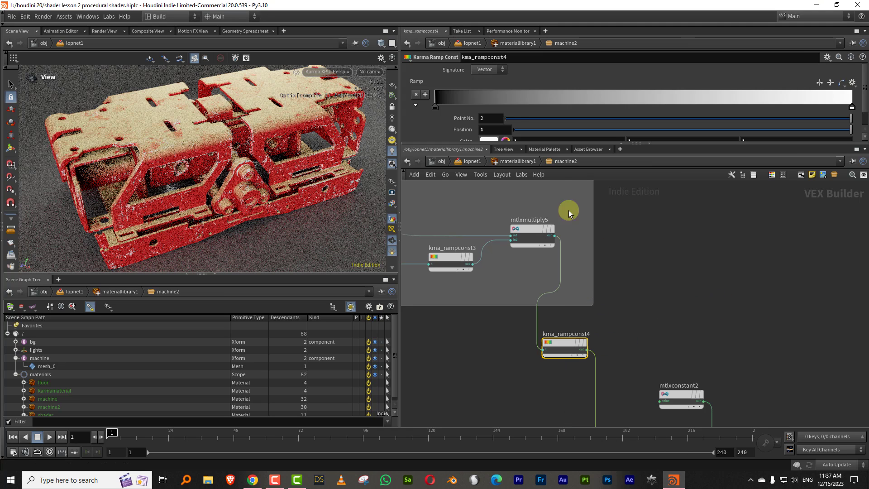
pyautogui.click(487, 69)
pyautogui.click(489, 83)
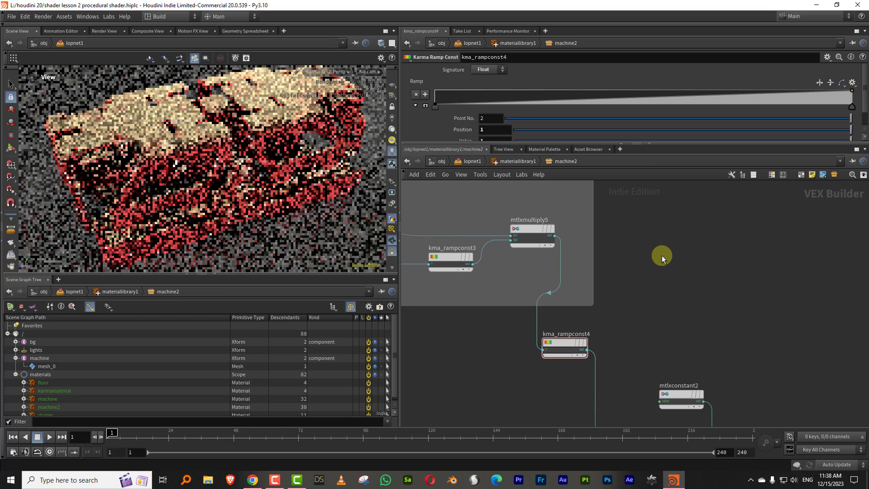
# Step: Tighten the dust mask ramp by placing its first point at about 0.61 and its second at about 0.953
pyautogui.moveTo(434, 107); pyautogui.dragTo(564, 115)
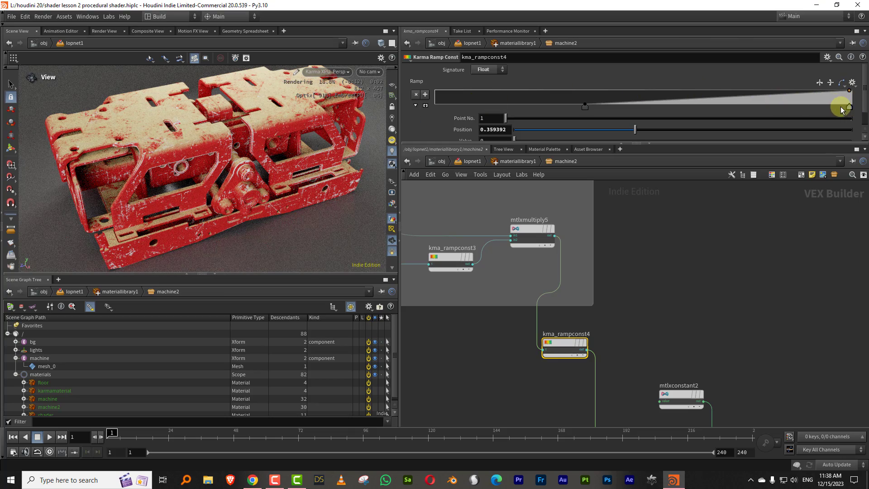
pyautogui.moveTo(840, 107); pyautogui.dragTo(792, 104)
pyautogui.moveTo(586, 108); pyautogui.dragTo(590, 108)
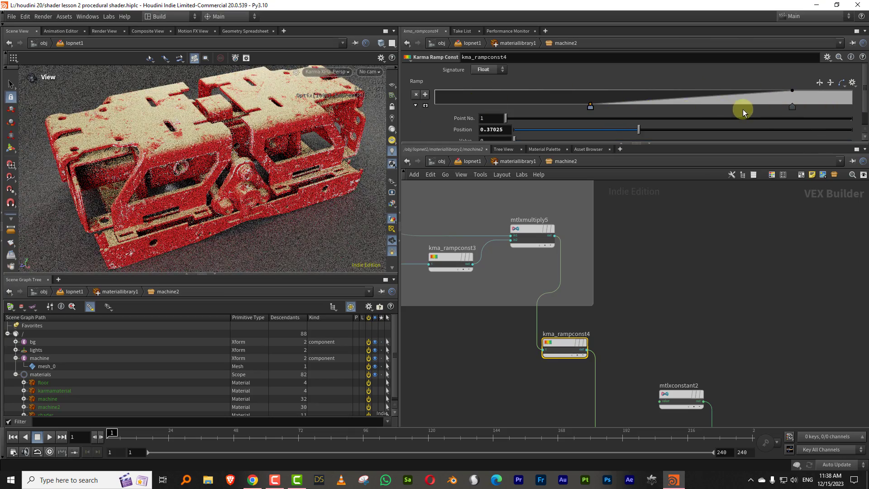
pyautogui.moveTo(743, 111); pyautogui.dragTo(690, 112)
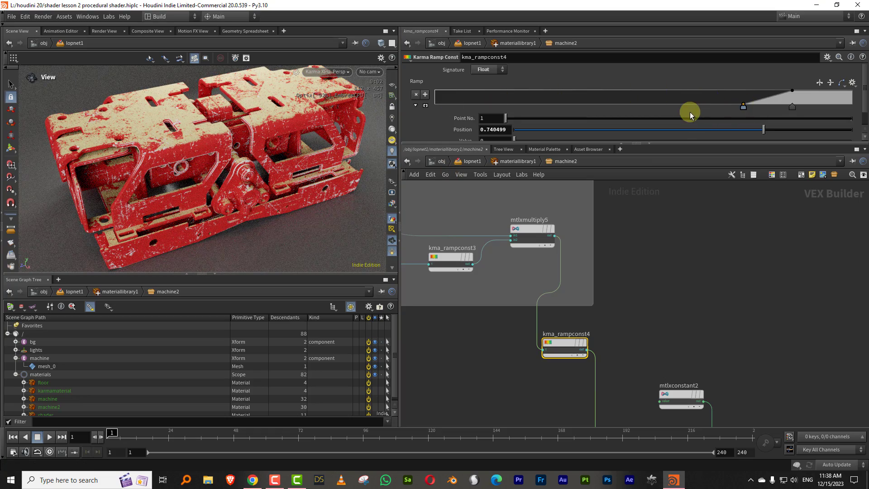
pyautogui.moveTo(792, 106); pyautogui.dragTo(832, 108)
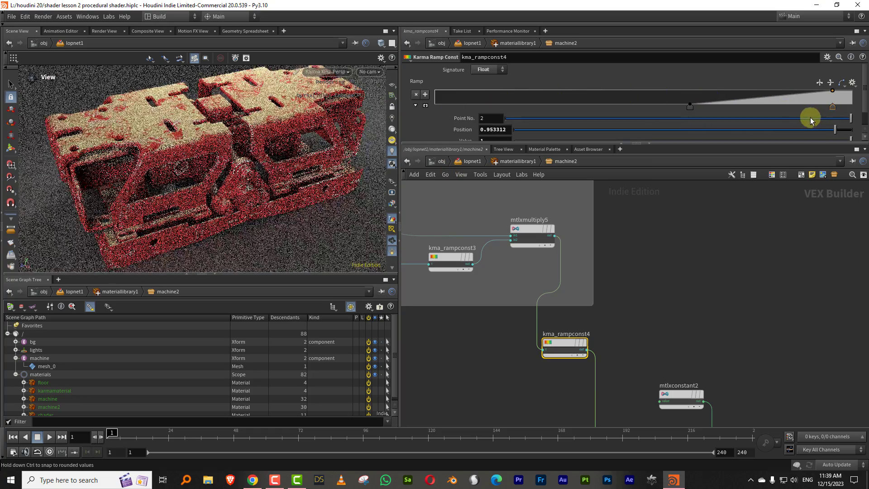
# Step: Set the dust texture's contrast to 0.148, random scale to 0.381 and random rotation to 1
pyautogui.moveTo(651, 222); pyautogui.dragTo(787, 301, button='middle')
pyautogui.moveTo(786, 271); pyautogui.dragTo(764, 248, button='right')
pyautogui.moveTo(617, 262); pyautogui.dragTo(663, 271, button='middle')
pyautogui.moveTo(575, 223); pyautogui.dragTo(583, 283, button='right')
pyautogui.click(553, 338)
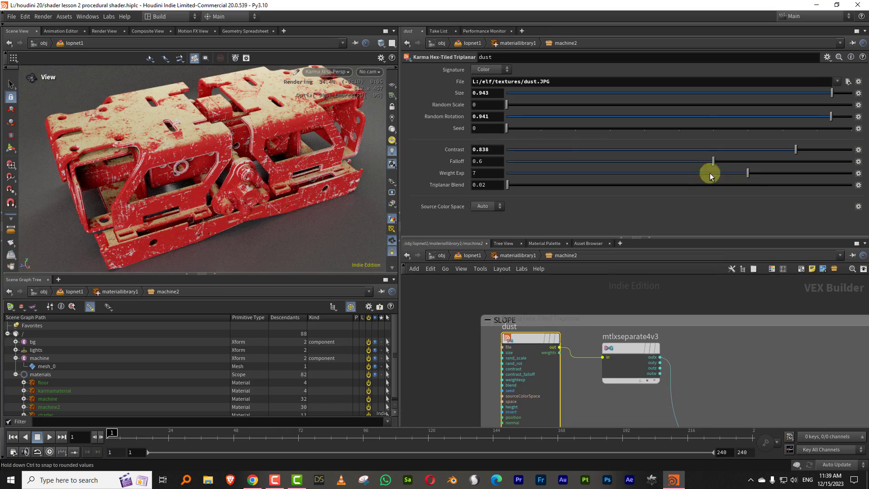
pyautogui.click(558, 151)
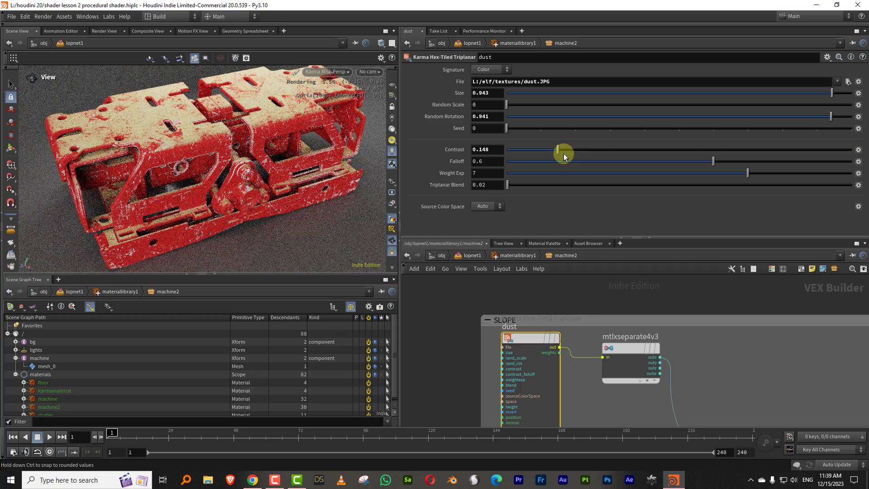
pyautogui.click(638, 105)
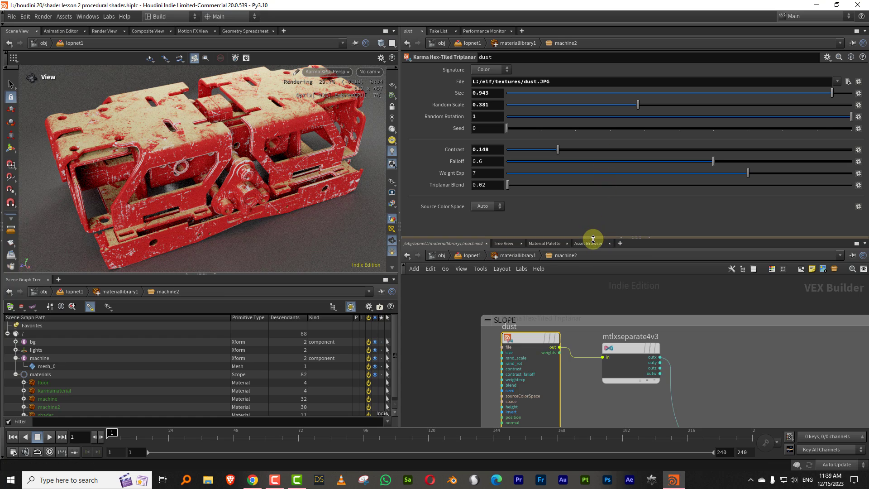
# Step: Rearrange the roughness and IOR range nodes below the colour ramp, leaving clear space before the standard surface node
pyautogui.moveTo(592, 239); pyautogui.dragTo(596, 143)
pyautogui.moveTo(677, 205); pyautogui.dragTo(600, 186, button='middle')
pyautogui.scroll(-3, 631, 181)
pyautogui.moveTo(725, 250); pyautogui.dragTo(564, 239, button='middle')
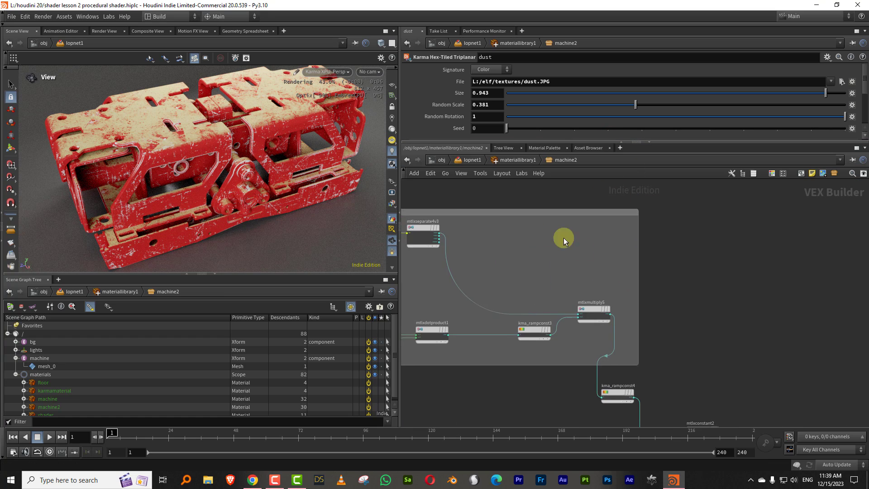
pyautogui.moveTo(683, 286); pyautogui.dragTo(539, 176, button='middle')
pyautogui.moveTo(656, 294); pyautogui.dragTo(608, 237, button='middle')
pyautogui.scroll(3, 595, 255)
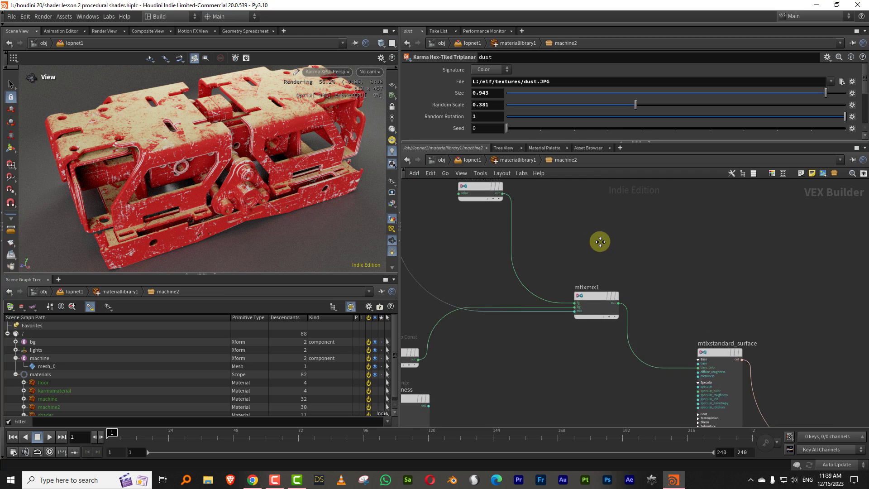
pyautogui.moveTo(618, 282); pyautogui.dragTo(597, 230, button='middle')
pyautogui.moveTo(543, 365); pyautogui.dragTo(627, 300, button='middle')
pyautogui.moveTo(544, 276); pyautogui.dragTo(488, 389)
pyautogui.moveTo(479, 295); pyautogui.dragTo(546, 363)
pyautogui.moveTo(718, 292); pyautogui.dragTo(796, 290)
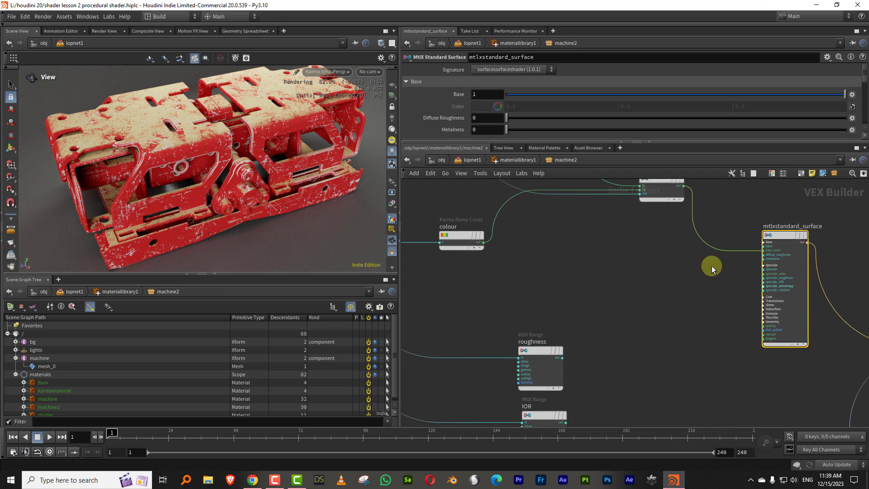
# Step: Connect the IOR range node's output to the standard surface's specular_IOR input
pyautogui.moveTo(588, 142); pyautogui.dragTo(592, 221)
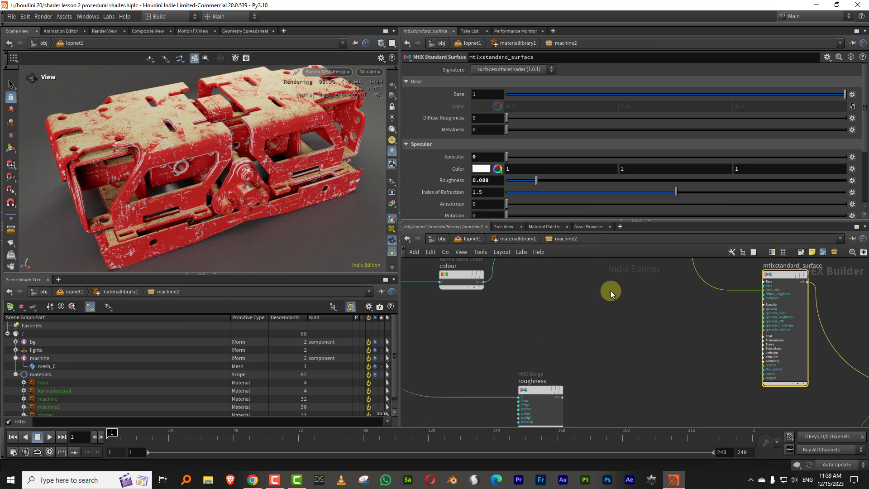
pyautogui.moveTo(613, 319); pyautogui.dragTo(599, 273, button='middle')
pyautogui.moveTo(599, 273); pyautogui.dragTo(627, 375)
pyautogui.moveTo(600, 329); pyautogui.dragTo(583, 283, button='middle')
pyautogui.click(534, 369)
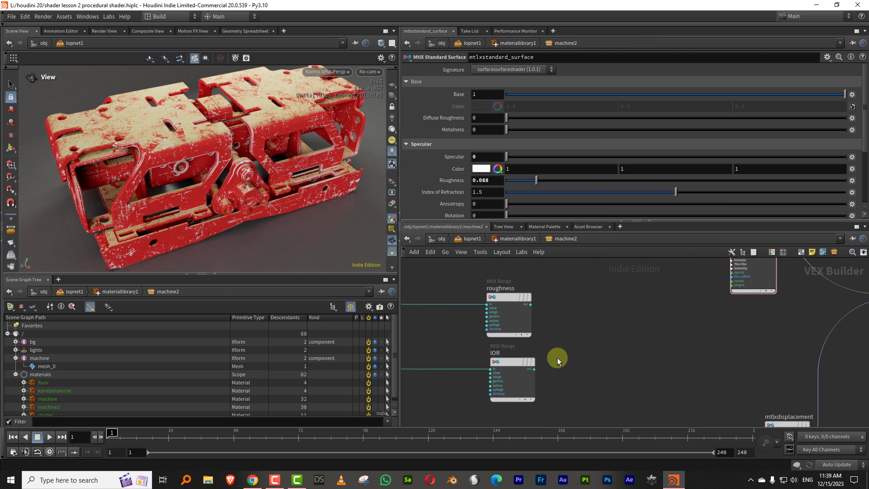
pyautogui.moveTo(671, 294); pyautogui.dragTo(578, 388, button='middle')
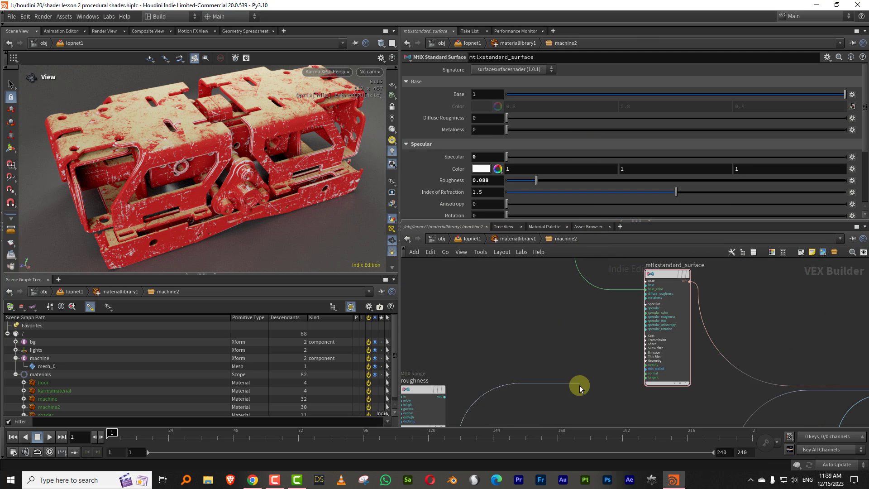
pyautogui.click(628, 321)
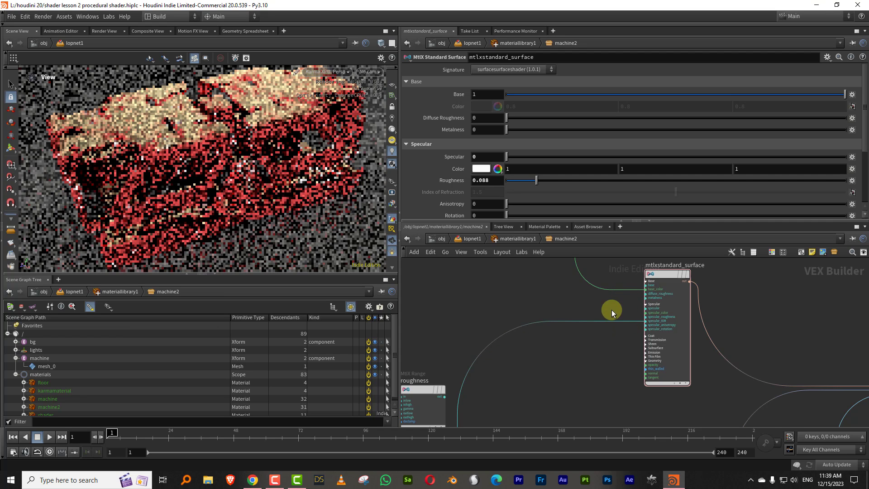
# Step: Set the standard surface's specular weight to 1 and check the reflections on the machine's top plate
pyautogui.click(668, 274)
pyautogui.moveTo(796, 158); pyautogui.dragTo(856, 158)
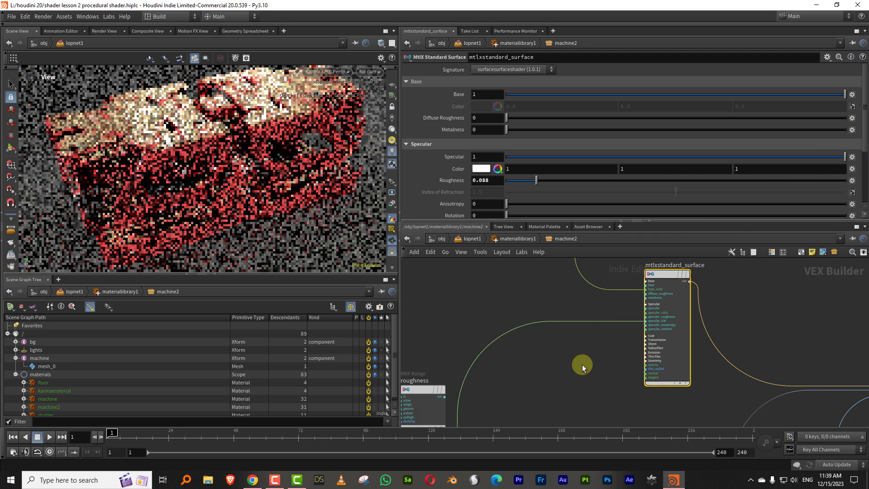
pyautogui.moveTo(261, 106); pyautogui.dragTo(185, 121)
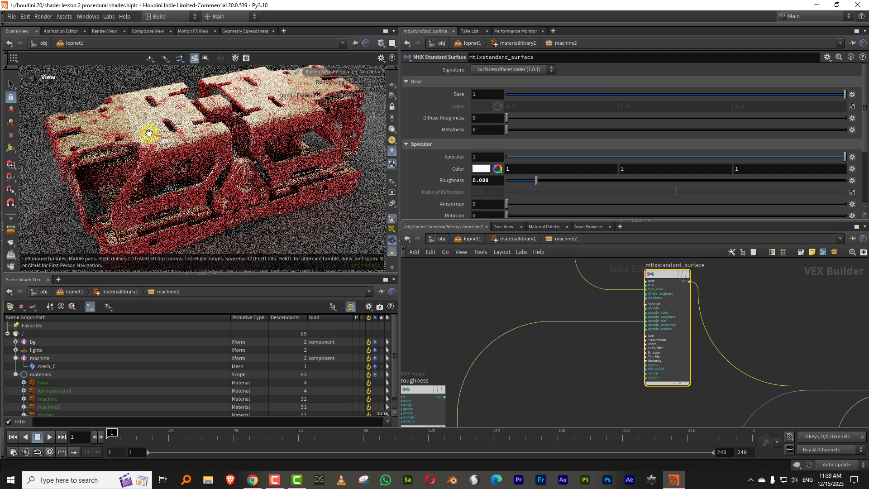
pyautogui.moveTo(188, 126); pyautogui.dragTo(247, 116)
# Step: Add a MtlX Range node between the colour ramp and the standard surface
pyautogui.moveTo(531, 291); pyautogui.dragTo(546, 365, button='middle')
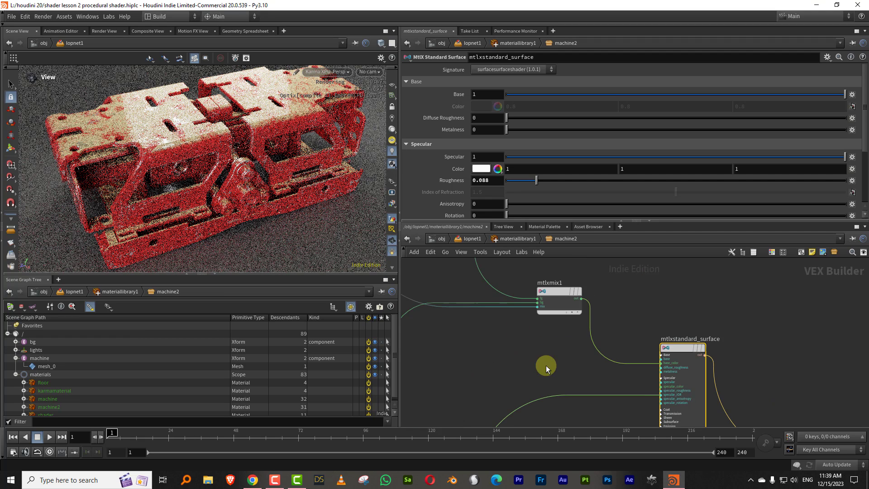
pyautogui.scroll(3, 611, 379)
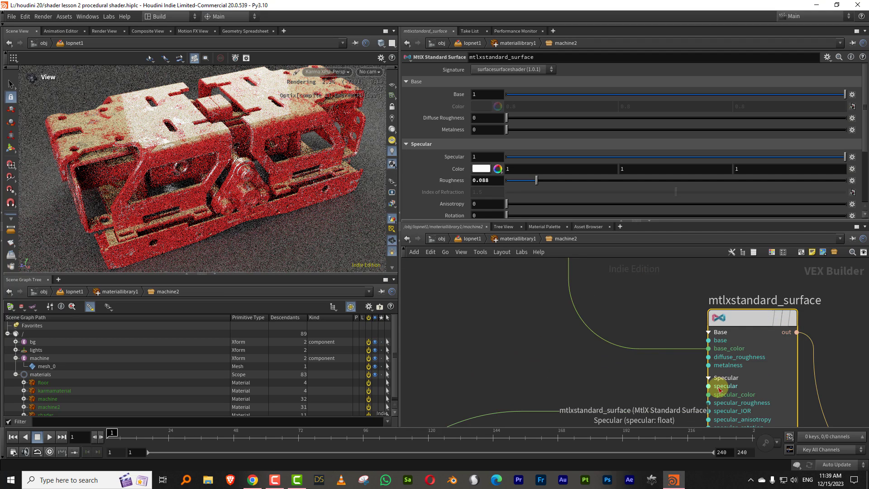
pyautogui.scroll(-5, 581, 388)
pyautogui.moveTo(550, 372); pyautogui.dragTo(551, 309, button='middle')
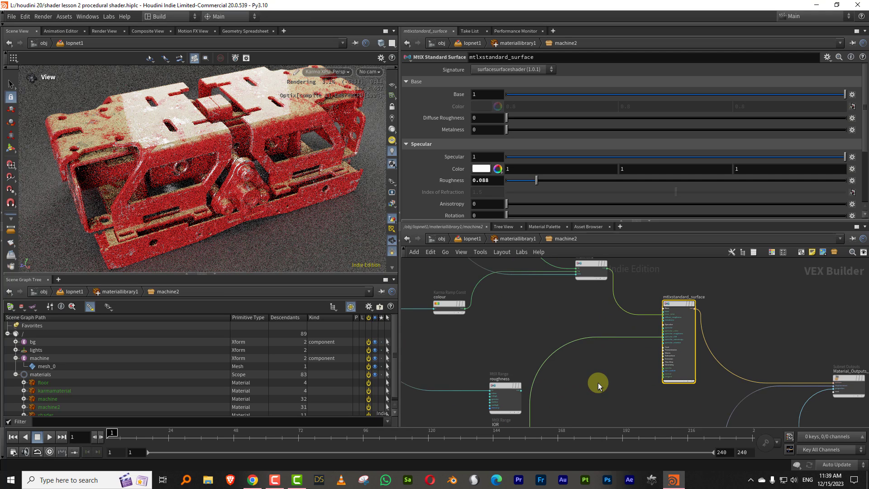
pyautogui.press('Tab')
pyautogui.write('rang')
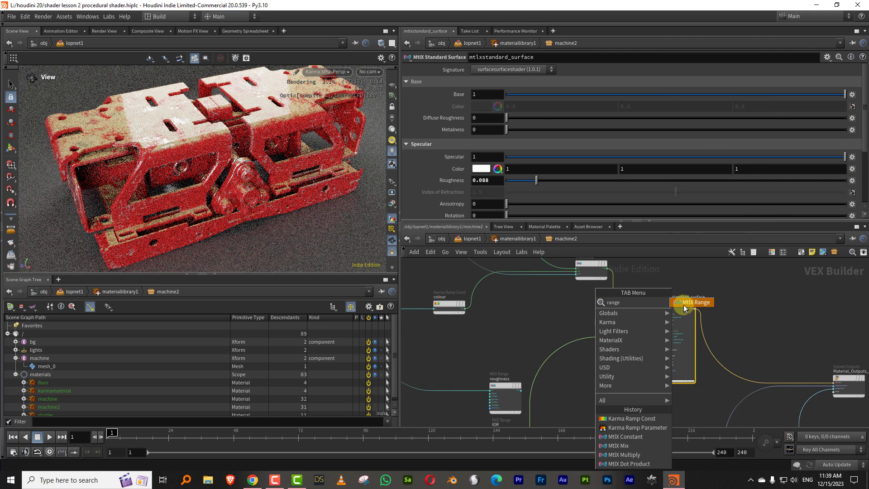
pyautogui.click(683, 304)
# Step: Move the SLOPE network box with its nodes, along with kma_rampconst4, farther away from the mix and shader nodes
pyautogui.moveTo(495, 328); pyautogui.dragTo(502, 414, button='middle')
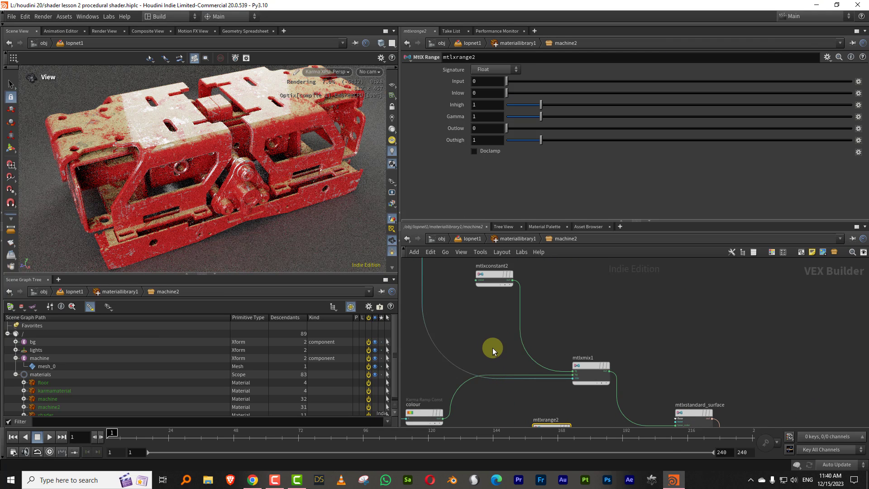
pyautogui.moveTo(493, 276); pyautogui.dragTo(475, 284)
pyautogui.moveTo(541, 303); pyautogui.dragTo(582, 288, button='middle')
pyautogui.moveTo(576, 216); pyautogui.dragTo(563, 153)
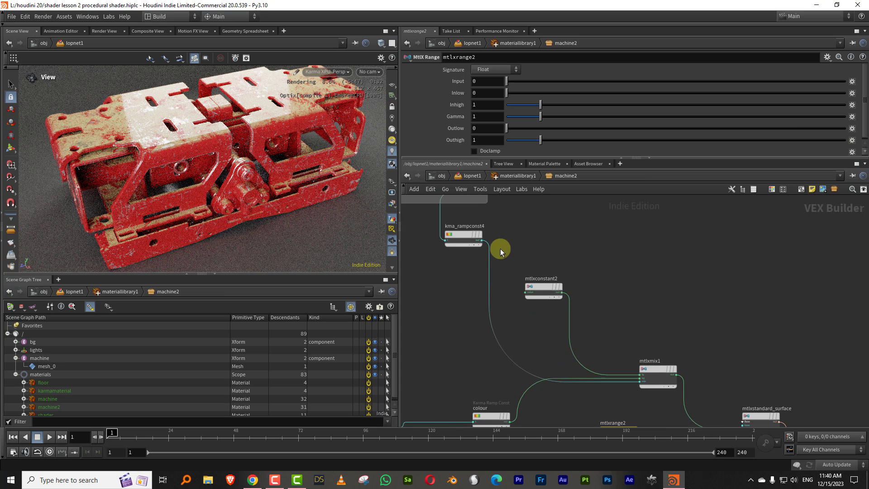
pyautogui.click(481, 240)
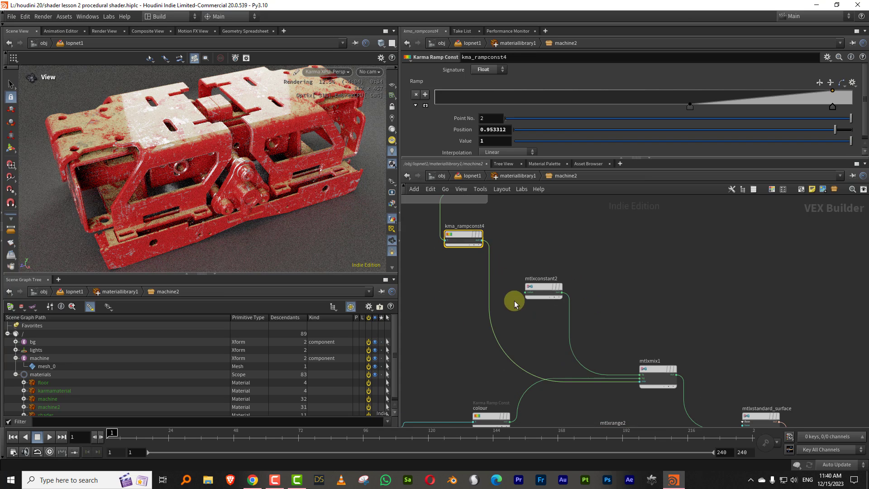
pyautogui.scroll(-3, 582, 291)
pyautogui.scroll(-2, 594, 295)
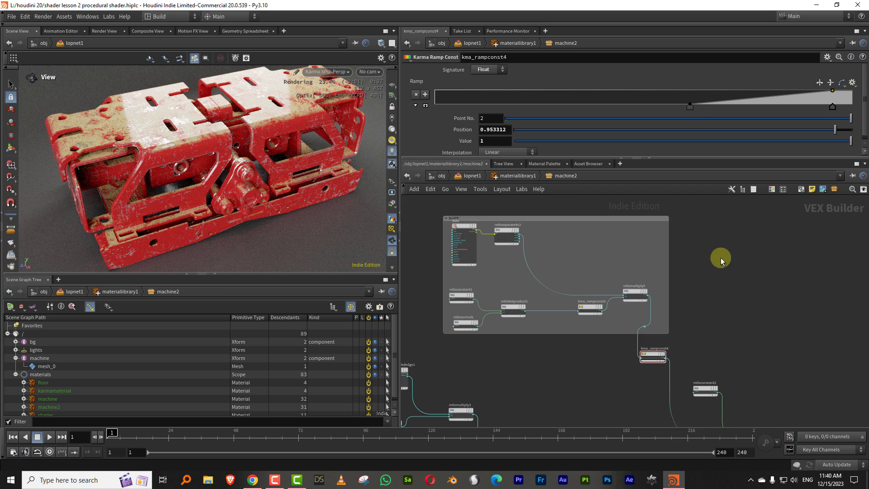
pyautogui.scroll(-2, 720, 258)
pyautogui.moveTo(498, 226); pyautogui.dragTo(670, 317)
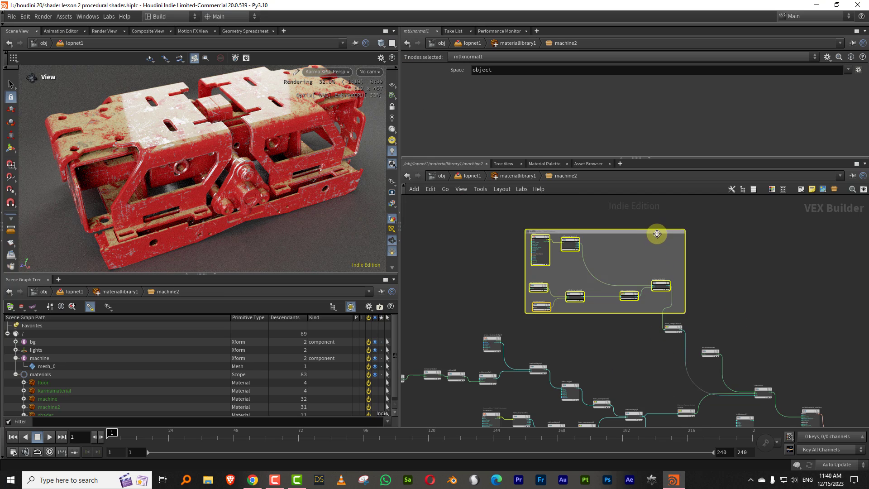
pyautogui.moveTo(656, 232); pyautogui.dragTo(557, 226)
pyautogui.moveTo(673, 327); pyautogui.dragTo(651, 303)
pyautogui.scroll(2, 620, 227)
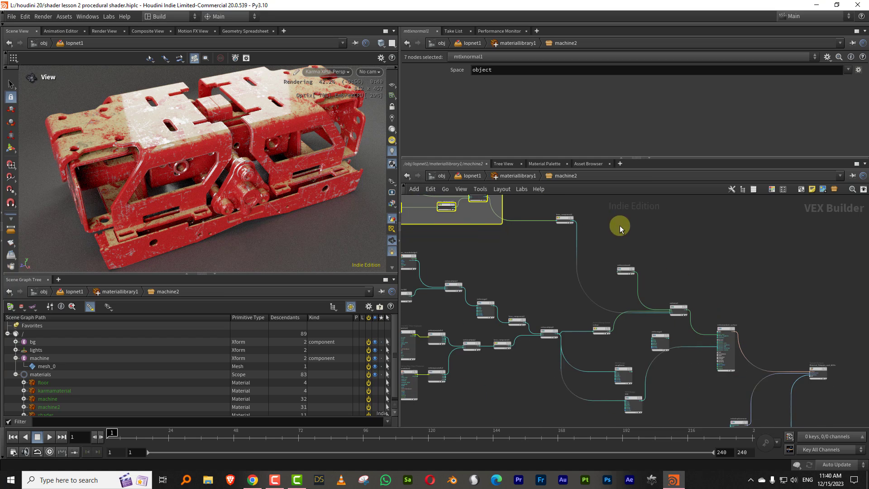
# Step: Connect kma_rampconst4's output to the new range node's input and rename that node spec_int
pyautogui.scroll(3, 667, 235)
pyautogui.scroll(1, 626, 259)
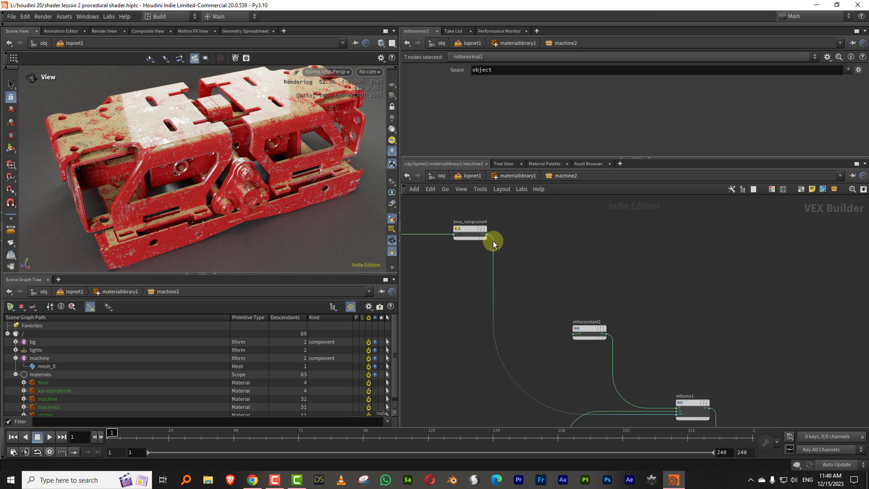
pyautogui.moveTo(486, 242); pyautogui.dragTo(567, 241)
pyautogui.scroll(-3, 528, 200)
pyautogui.scroll(5, 547, 280)
pyautogui.click(613, 229)
pyautogui.click(586, 224)
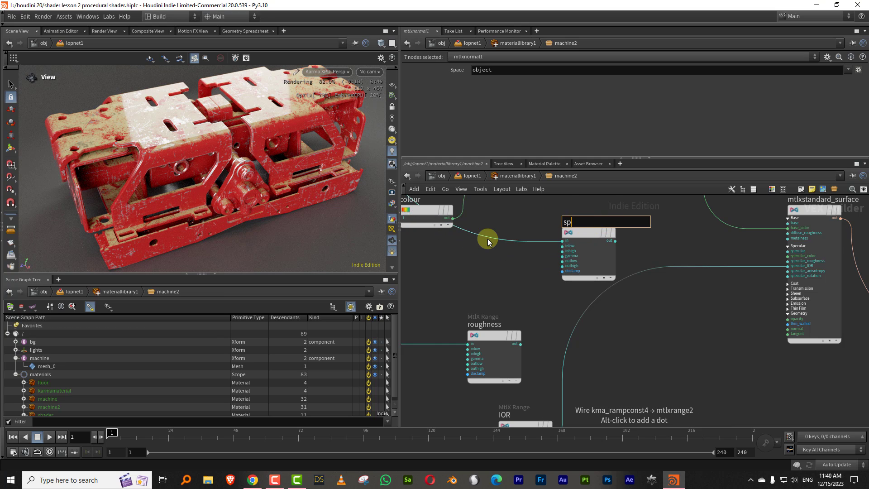
pyautogui.press('Return')
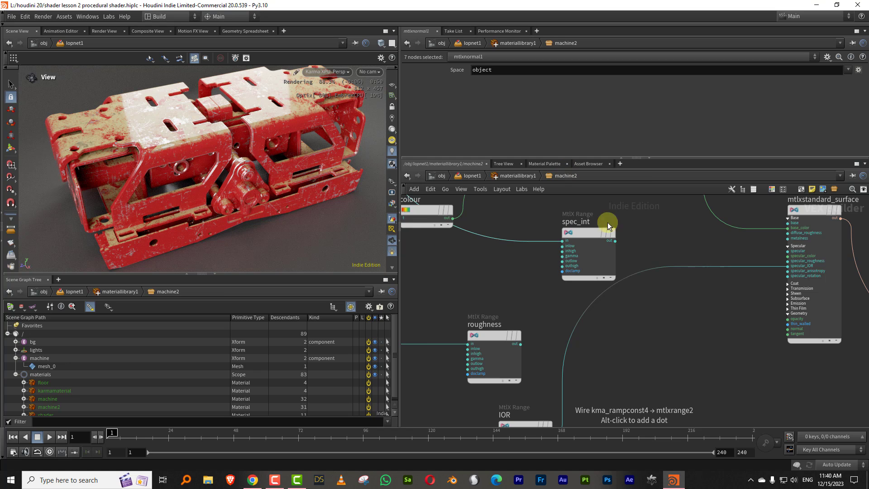
# Step: Connect spec_int's output to the standard surface's specular input and select the spec_int node for editing
pyautogui.scroll(3, 611, 239)
pyautogui.click(495, 271)
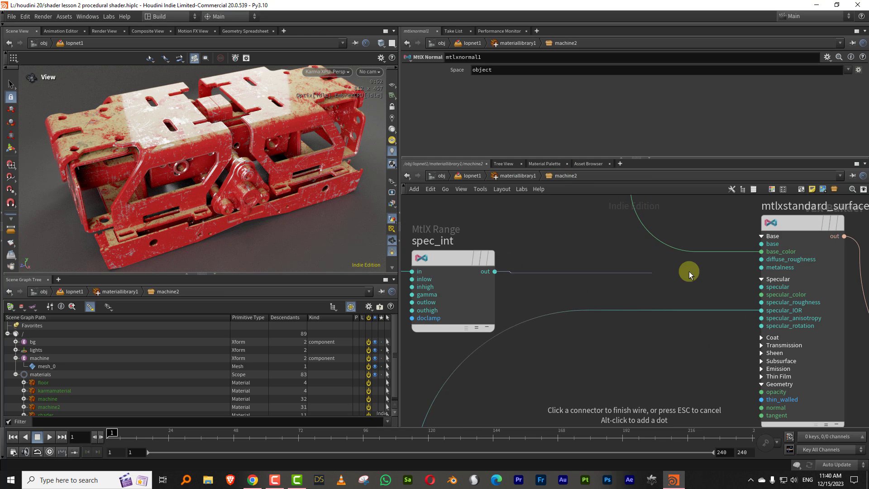
pyautogui.click(748, 287)
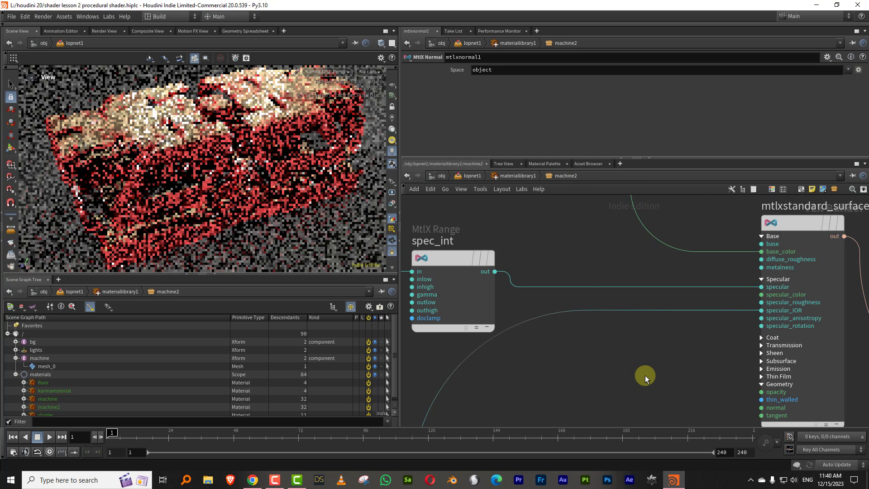
pyautogui.click(453, 258)
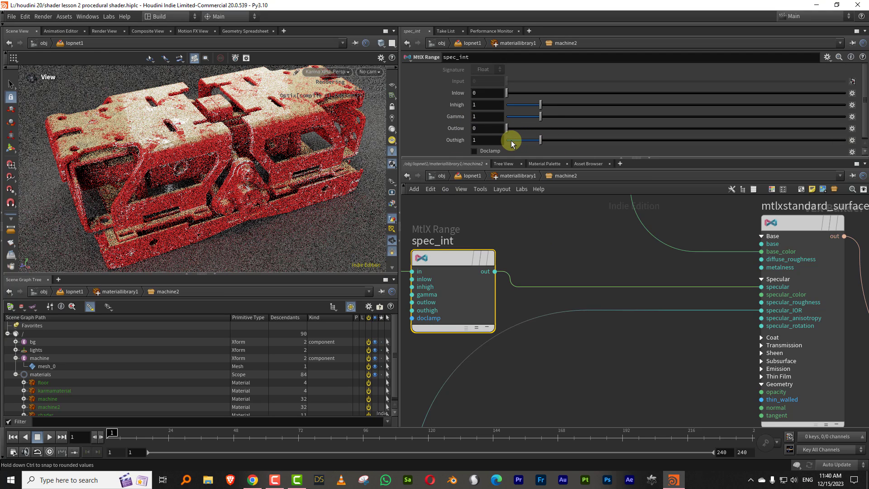
# Step: Invert the spec_int range by setting Outlow to 1 and Outhigh to 0
pyautogui.moveTo(508, 143); pyautogui.dragTo(495, 142)
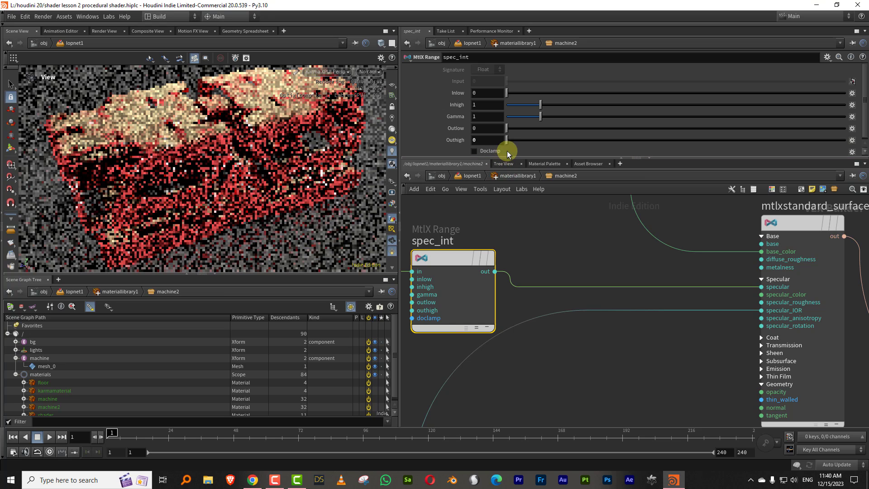
pyautogui.click(484, 129)
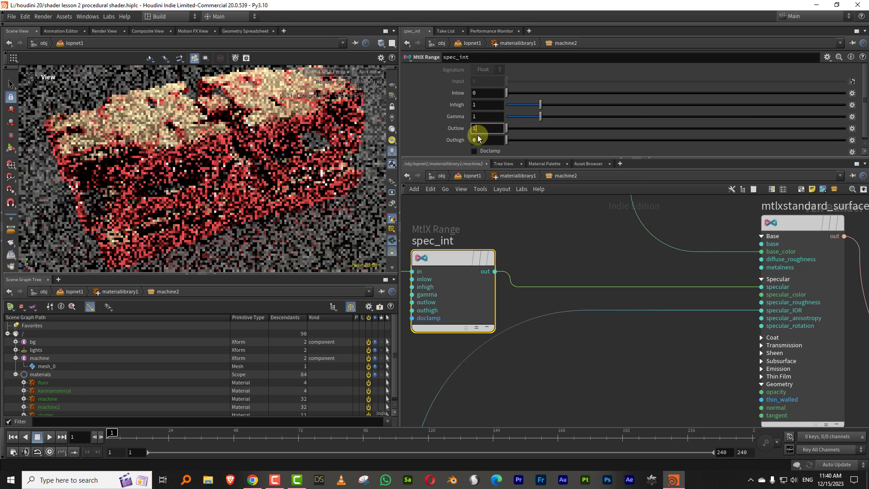
pyautogui.write('1')
pyautogui.press('Return')
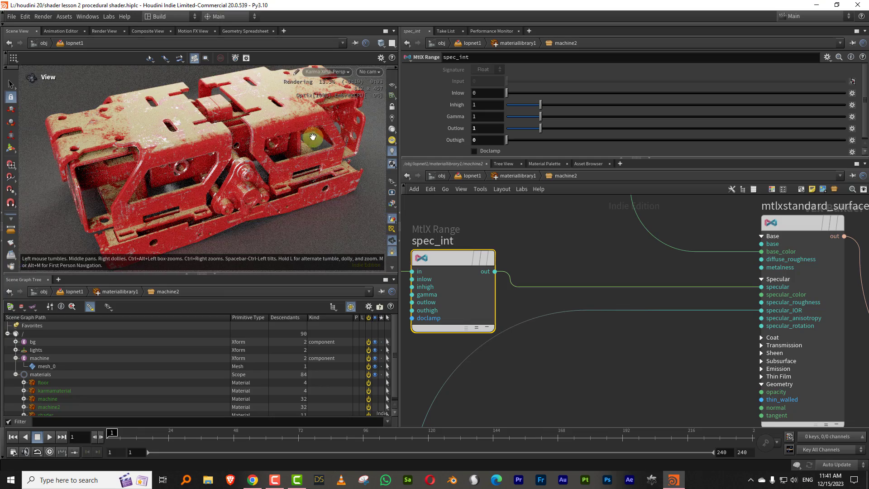
pyautogui.moveTo(272, 127); pyautogui.dragTo(259, 142)
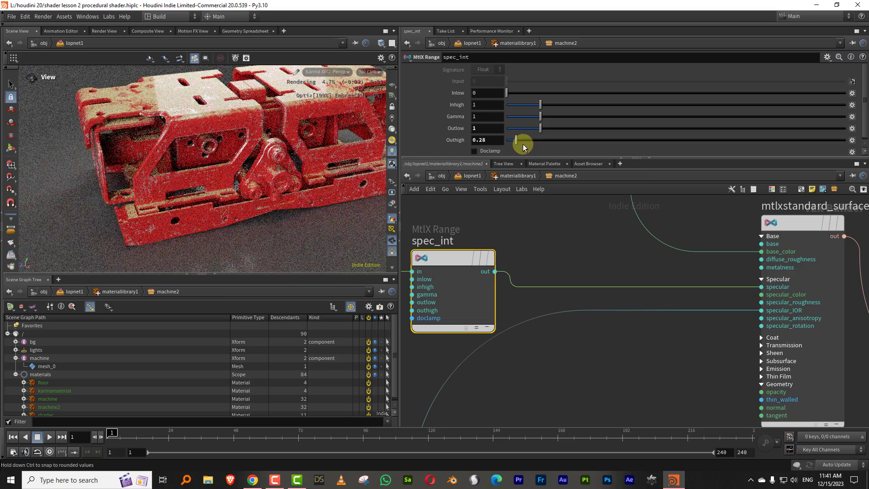
# Step: Fine-tune the spec_int output range to an Outlow of about 1.04 and an Outhigh of about 0.19
pyautogui.moveTo(280, 149); pyautogui.dragTo(300, 167)
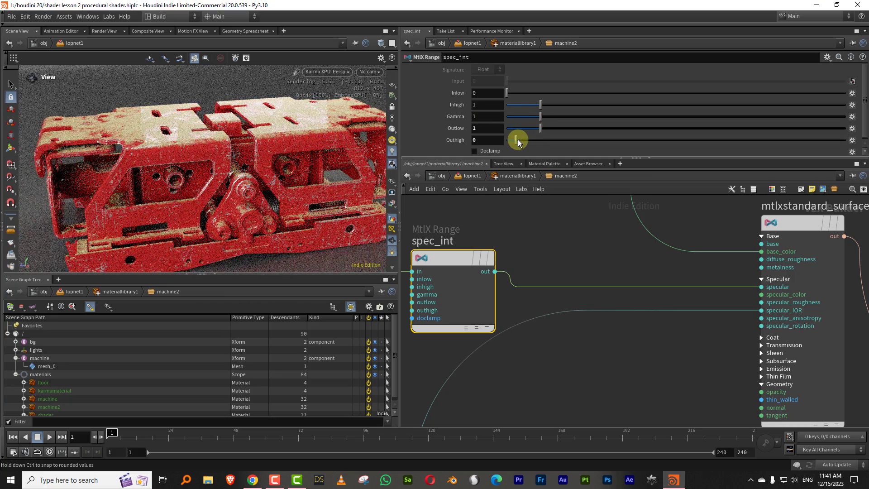
pyautogui.moveTo(518, 139); pyautogui.dragTo(533, 140)
pyautogui.moveTo(540, 128); pyautogui.dragTo(542, 128)
pyautogui.moveTo(532, 140); pyautogui.dragTo(512, 140)
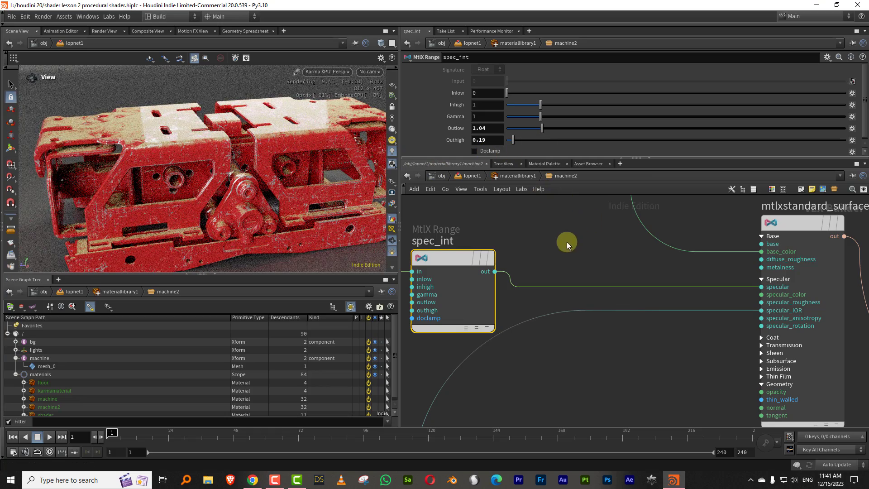
# Step: Connect the roughness range node's output to the standard surface's specular_roughness input
pyautogui.scroll(-4, 563, 233)
pyautogui.moveTo(569, 302); pyautogui.dragTo(689, 286, button='middle')
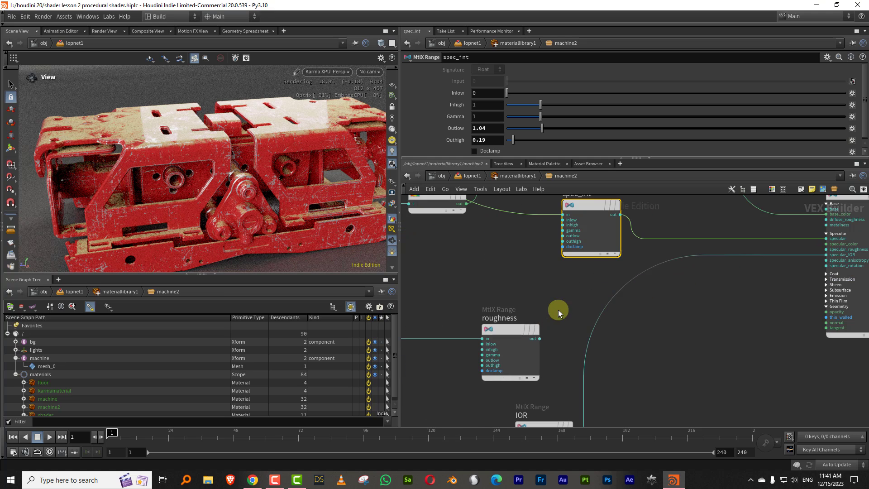
pyautogui.click(544, 338)
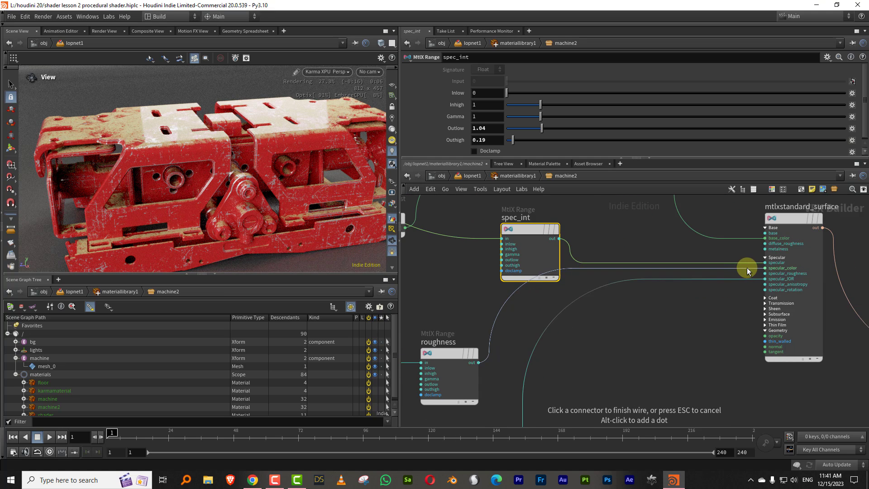
pyautogui.click(756, 272)
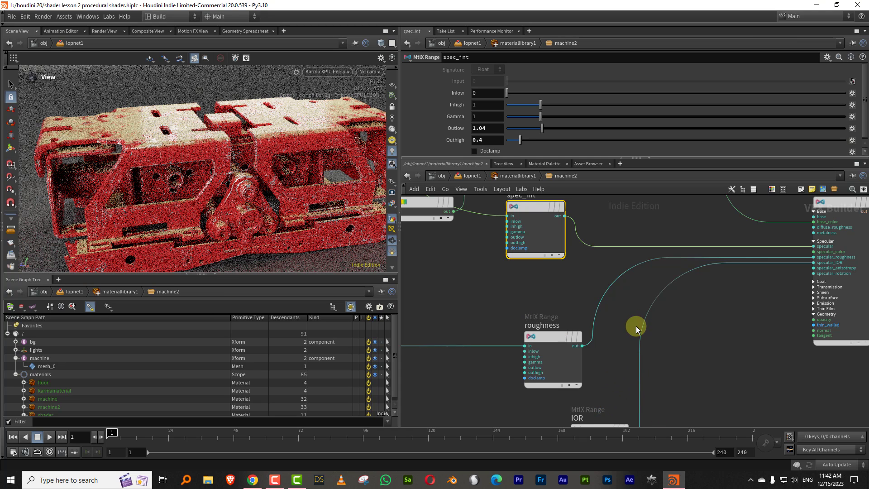
pyautogui.moveTo(780, 254); pyautogui.dragTo(753, 310, button='middle')
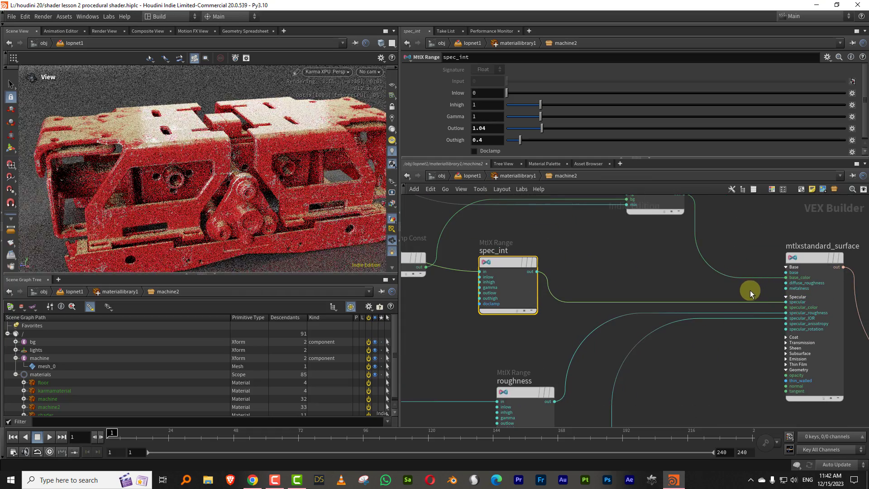
pyautogui.moveTo(270, 166); pyautogui.dragTo(287, 169)
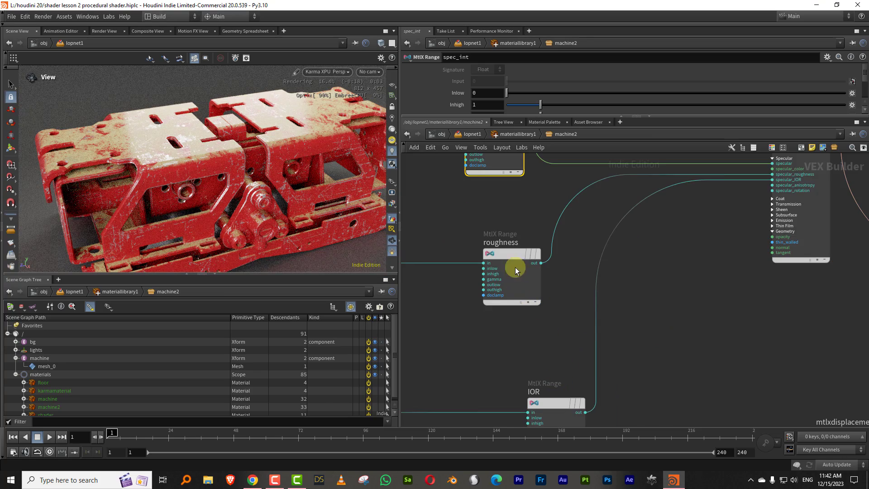
# Step: Add a MtlX Mix node near the standard surface and connect the roughness node's output to its bg input
pyautogui.moveTo(536, 252); pyautogui.dragTo(534, 279)
pyautogui.moveTo(663, 251); pyautogui.dragTo(659, 346, button='middle')
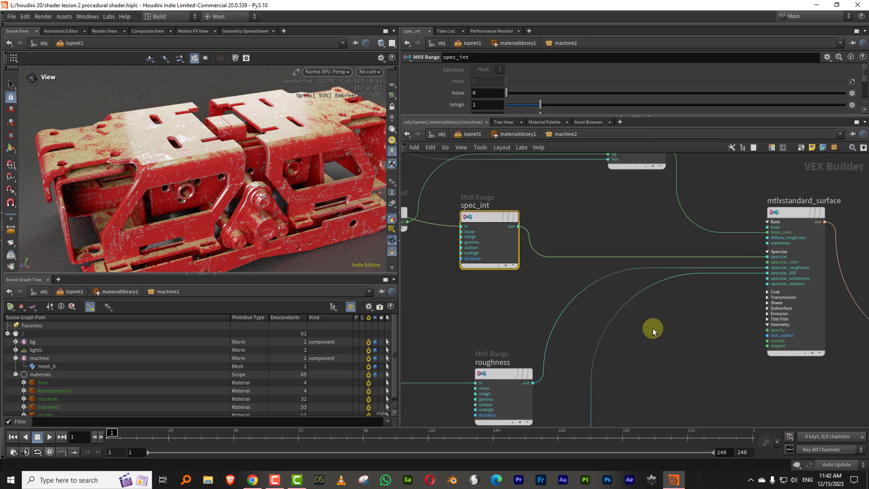
pyautogui.press('Tab')
pyautogui.write('mi')
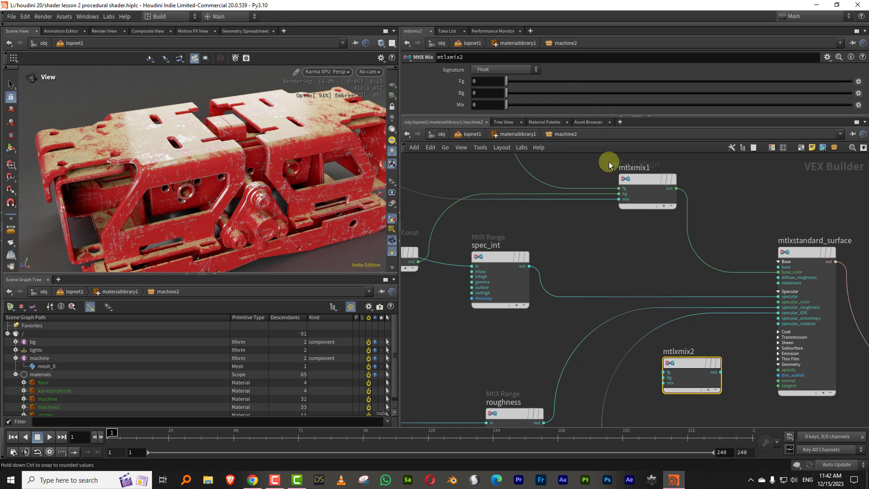
pyautogui.moveTo(560, 356); pyautogui.dragTo(549, 299, button='middle')
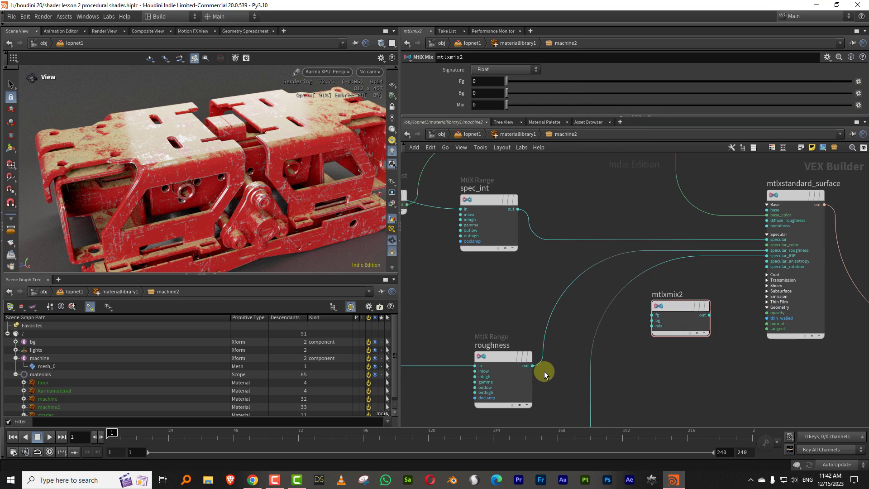
pyautogui.click(532, 366)
pyautogui.click(642, 323)
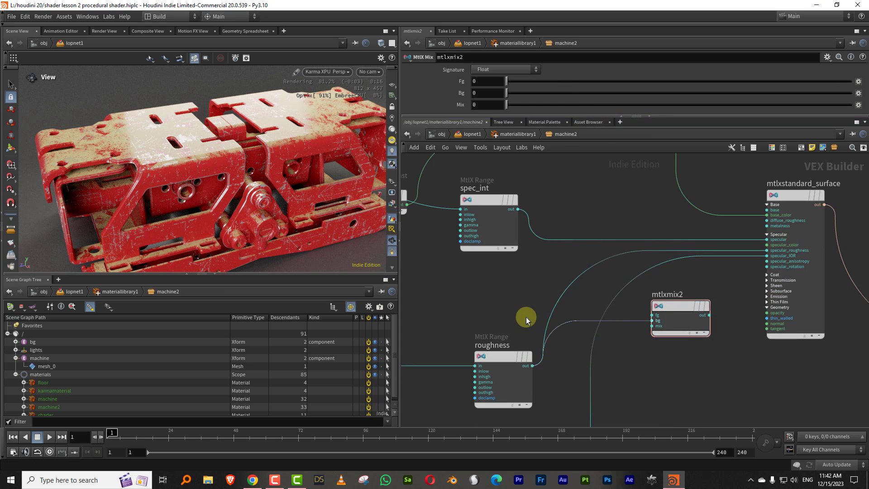
pyautogui.press('Tab')
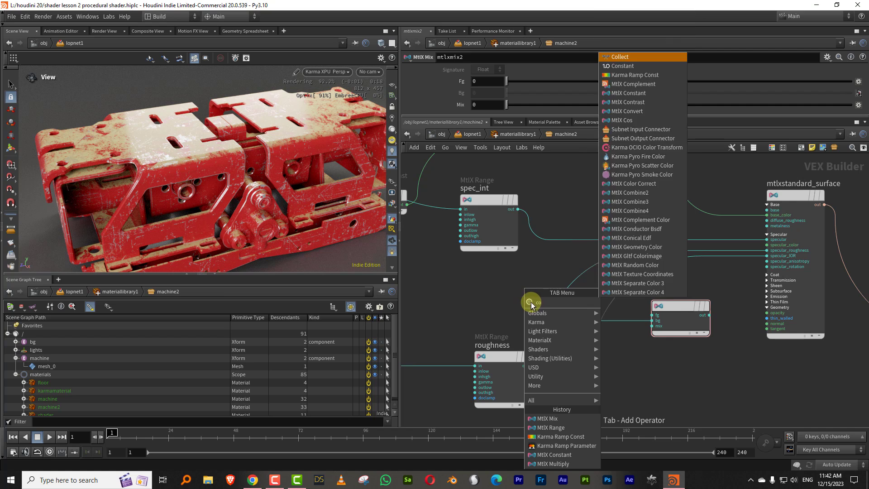
pyautogui.press('Escape')
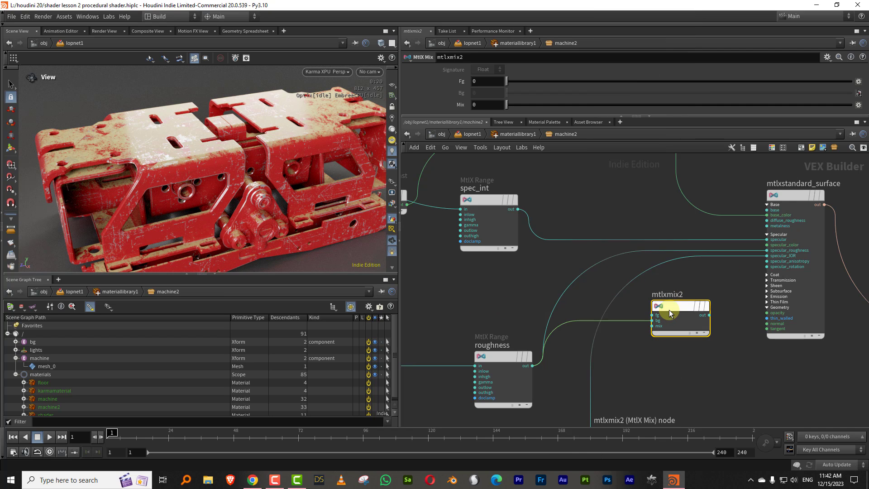
# Step: Insert a dot on the wire feeding spec_int and branch it into the mix input of mtlxmix2
pyautogui.moveTo(659, 304); pyautogui.dragTo(647, 308)
pyautogui.moveTo(720, 290); pyautogui.dragTo(669, 329, button='middle')
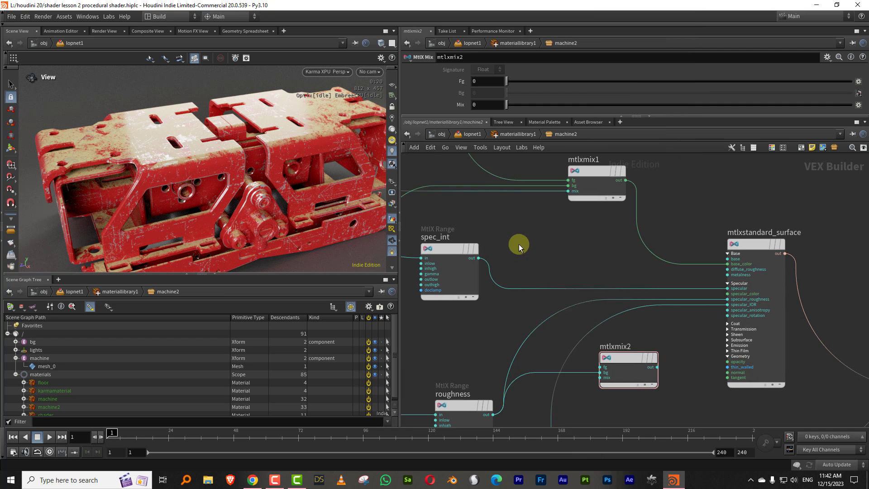
pyautogui.moveTo(520, 242)
pyautogui.mouseDown(button='middle')
pyautogui.moveTo(519, 295)
pyautogui.moveTo(563, 283)
pyautogui.moveTo(620, 379)
pyautogui.mouseUp(button='middle')
pyautogui.moveTo(518, 284); pyautogui.dragTo(587, 384, button='middle')
pyautogui.moveTo(576, 331); pyautogui.dragTo(539, 163, button='middle')
pyautogui.moveTo(645, 416)
pyautogui.mouseDown(button='middle')
pyautogui.moveTo(610, 291)
pyautogui.moveTo(580, 258)
pyautogui.mouseUp(button='middle')
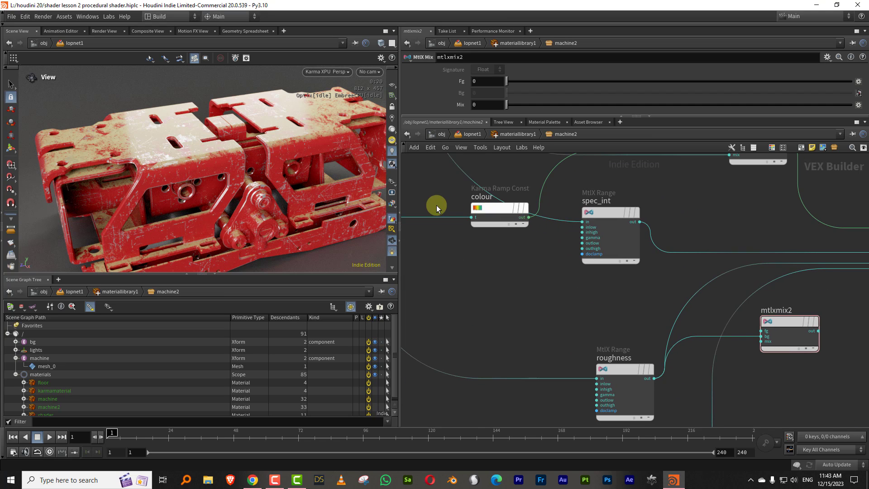
pyautogui.moveTo(465, 181); pyautogui.dragTo(474, 300)
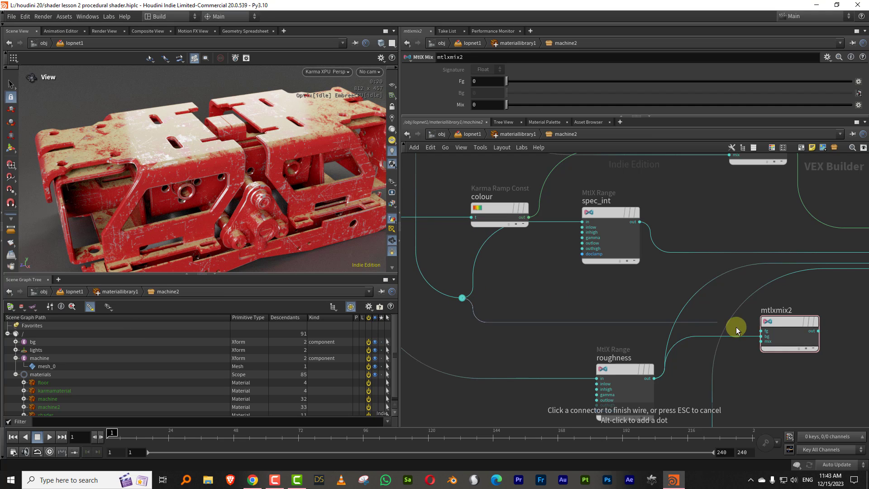
pyautogui.click(760, 342)
# Step: Connect mtlxmix2's output to the standard surface's specular_roughness input and place the node between spec_int and roughness
pyautogui.moveTo(824, 286); pyautogui.dragTo(705, 310, button='middle')
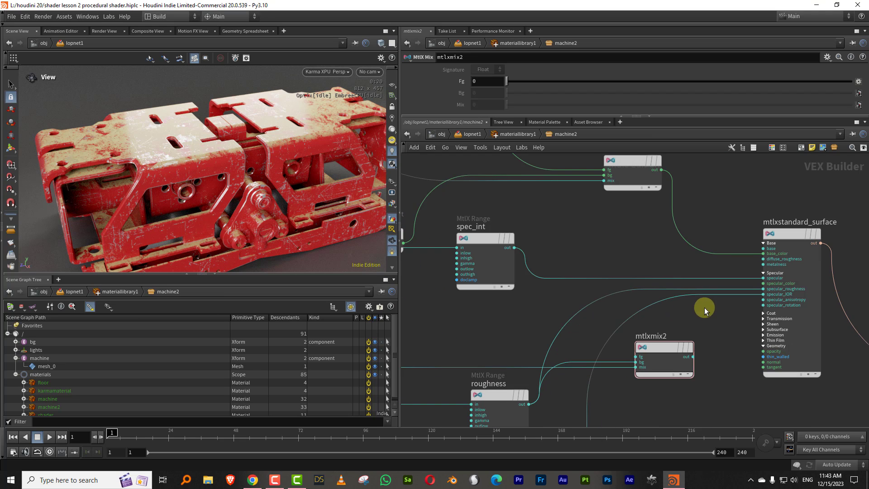
pyautogui.click(694, 357)
pyautogui.click(751, 288)
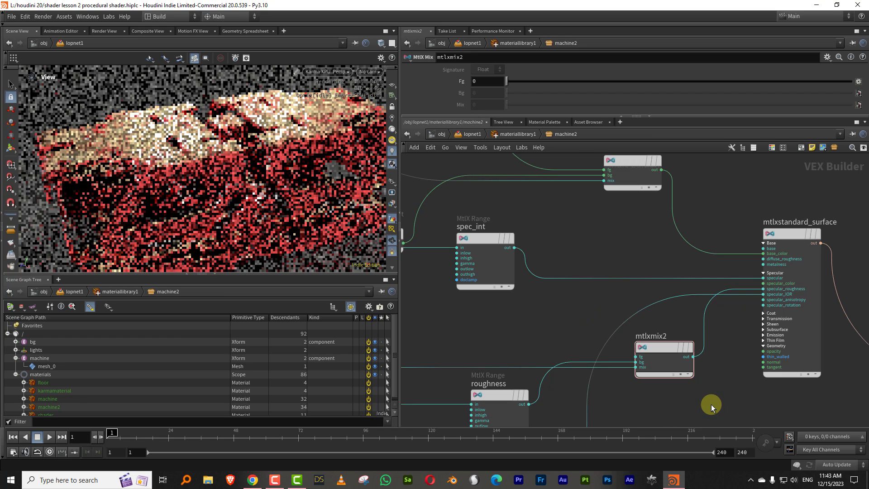
pyautogui.moveTo(671, 352); pyautogui.dragTo(593, 310)
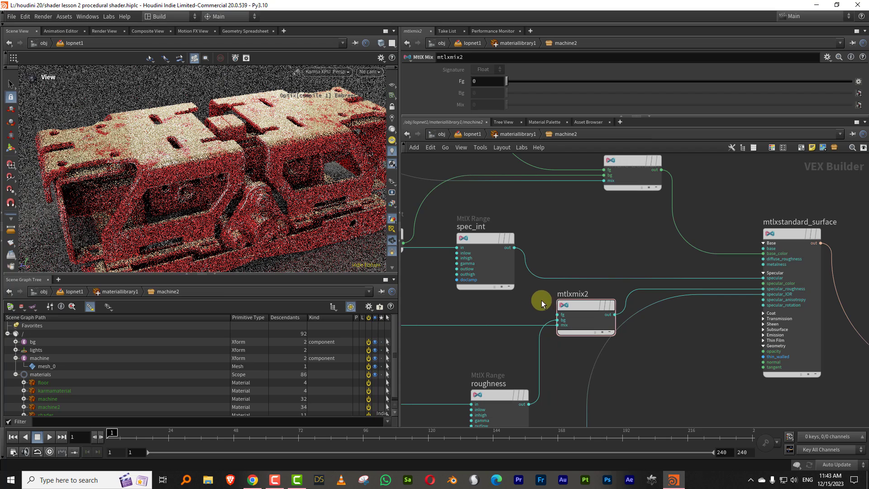
# Step: Set the Fg value of mtlxmix2 to about 0.72 to make the dusty areas rougher
pyautogui.click(601, 304)
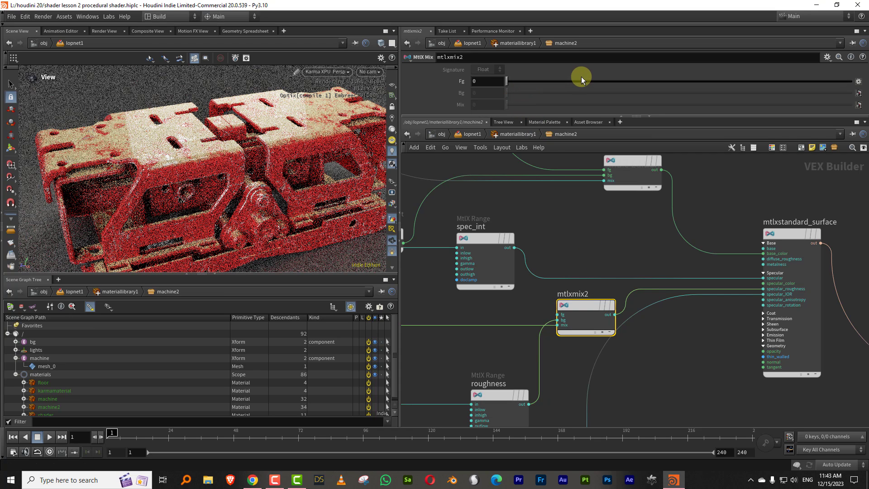
pyautogui.click(591, 81)
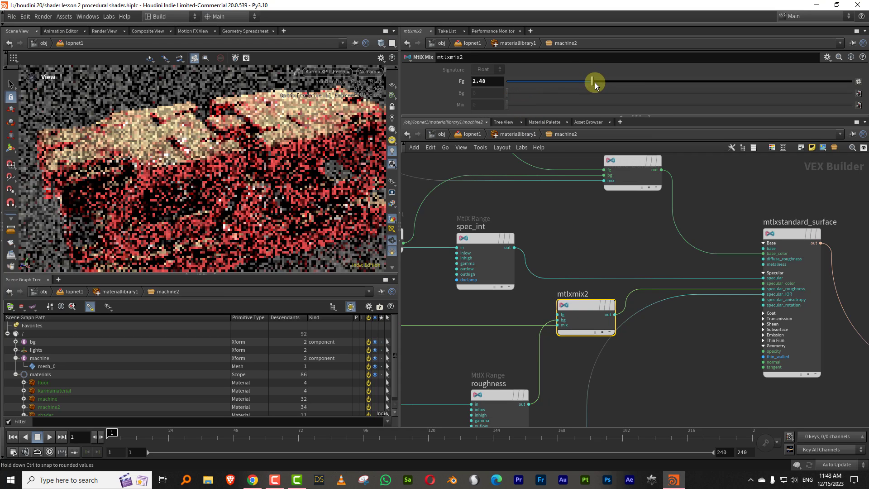
pyautogui.moveTo(555, 91); pyautogui.dragTo(525, 86)
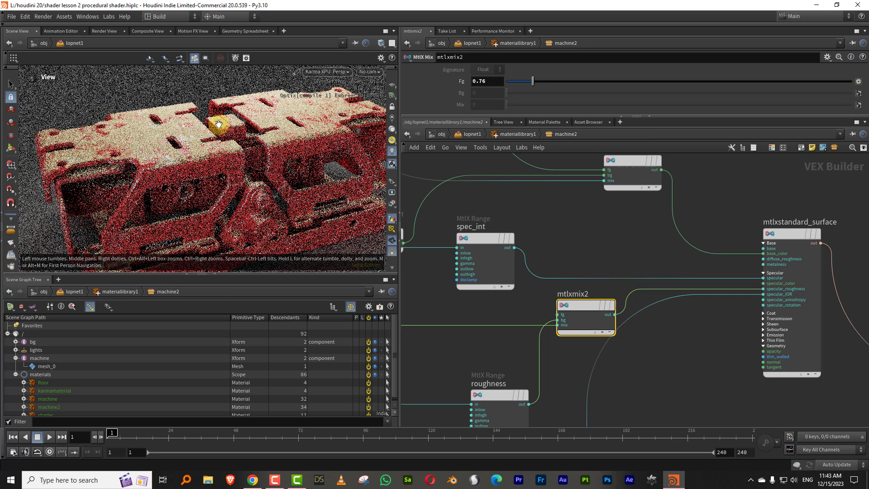
pyautogui.moveTo(175, 136); pyautogui.dragTo(177, 129)
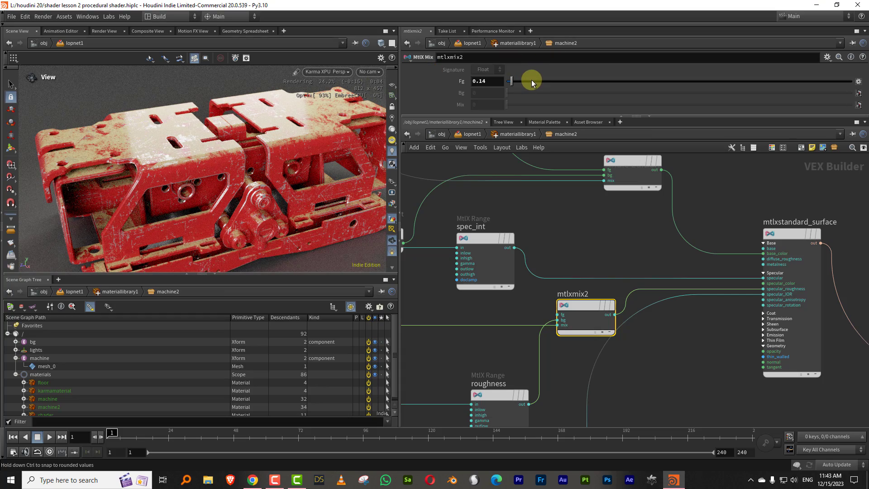
pyautogui.moveTo(532, 85); pyautogui.dragTo(532, 85)
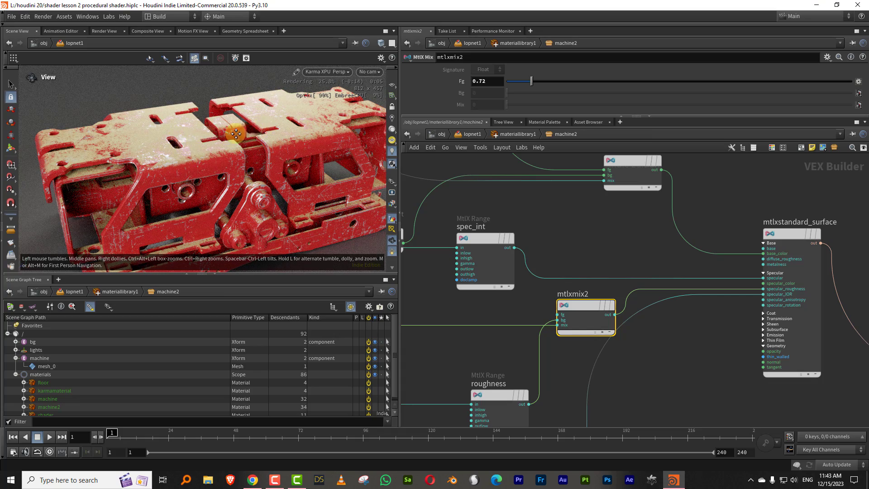
pyautogui.moveTo(236, 133); pyautogui.dragTo(293, 119)
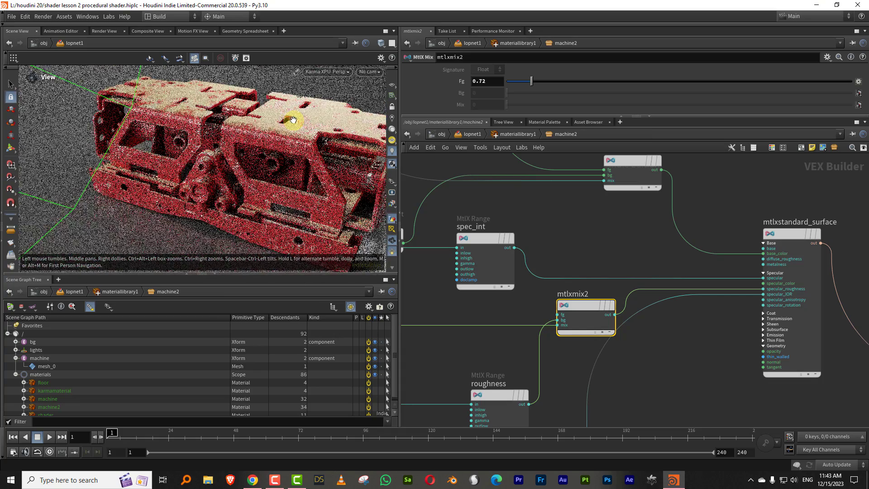
pyautogui.moveTo(246, 136); pyautogui.dragTo(223, 208)
pyautogui.moveTo(223, 208); pyautogui.dragTo(312, 135, button='right')
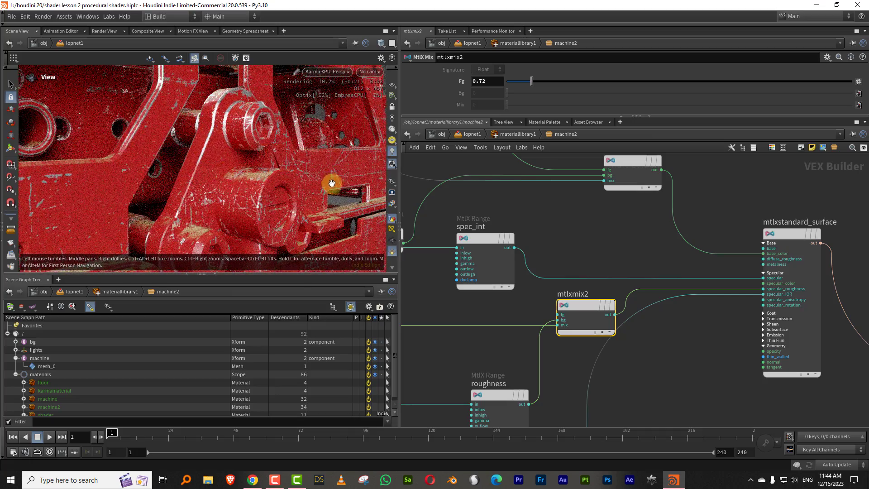
pyautogui.moveTo(333, 183); pyautogui.dragTo(253, 186)
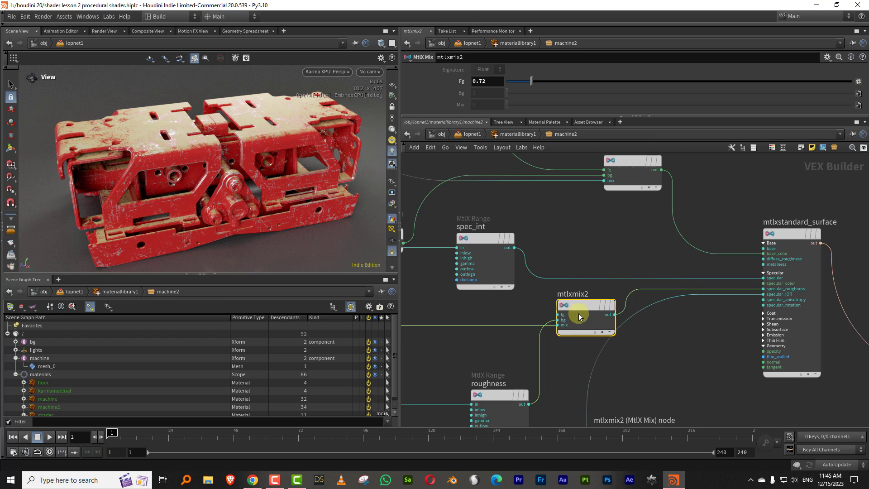
# Step: Tidy the network by repositioning the mtlxmix2, roughness and IOR nodes with more space between them
pyautogui.moveTo(584, 309)
pyautogui.moveTo(583, 309); pyautogui.dragTo(571, 311)
pyautogui.moveTo(496, 394); pyautogui.dragTo(458, 389)
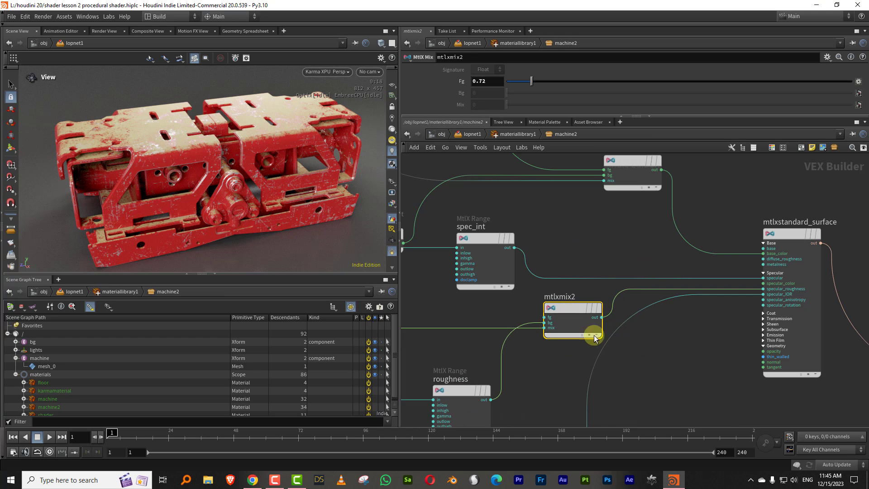
pyautogui.moveTo(653, 370); pyautogui.dragTo(648, 280, button='middle')
pyautogui.moveTo(616, 345); pyautogui.dragTo(636, 273, button='middle')
pyautogui.moveTo(561, 362)
pyautogui.moveTo(561, 362); pyautogui.dragTo(519, 354)
pyautogui.moveTo(616, 307); pyautogui.dragTo(647, 316, button='middle')
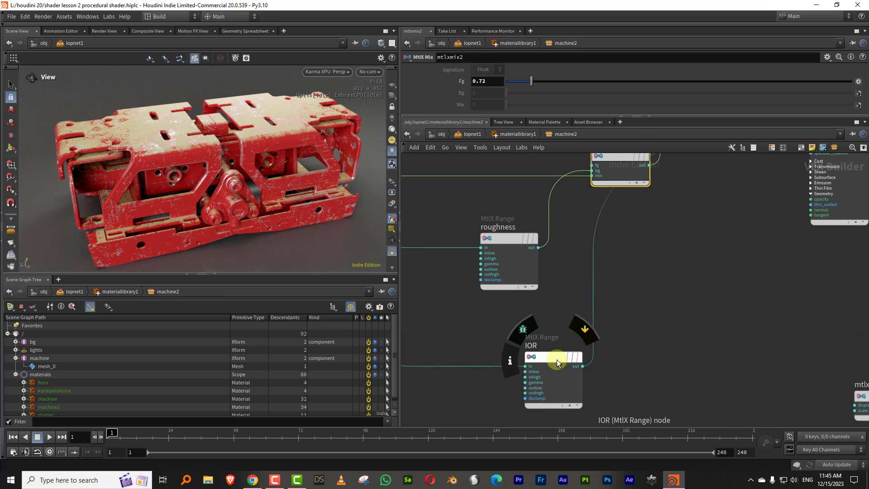
pyautogui.moveTo(557, 359); pyautogui.dragTo(635, 355)
pyautogui.moveTo(599, 268); pyautogui.dragTo(586, 359, button='middle')
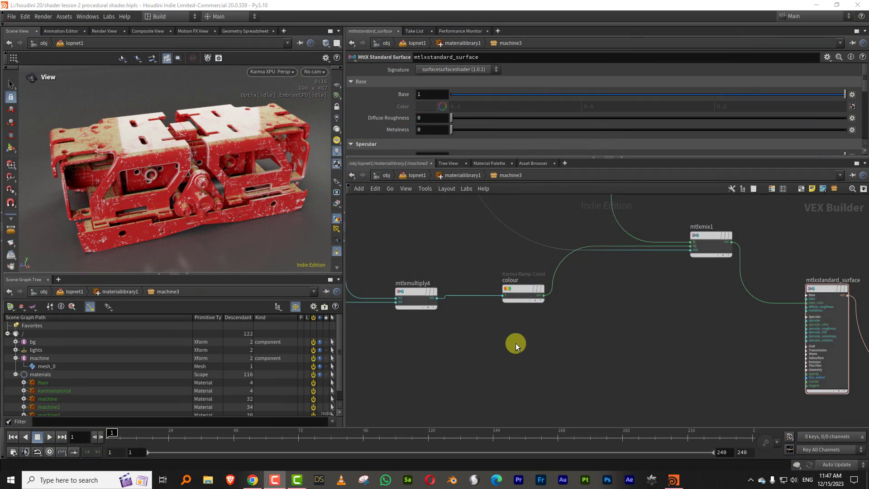
pyautogui.scroll(1, 515, 343)
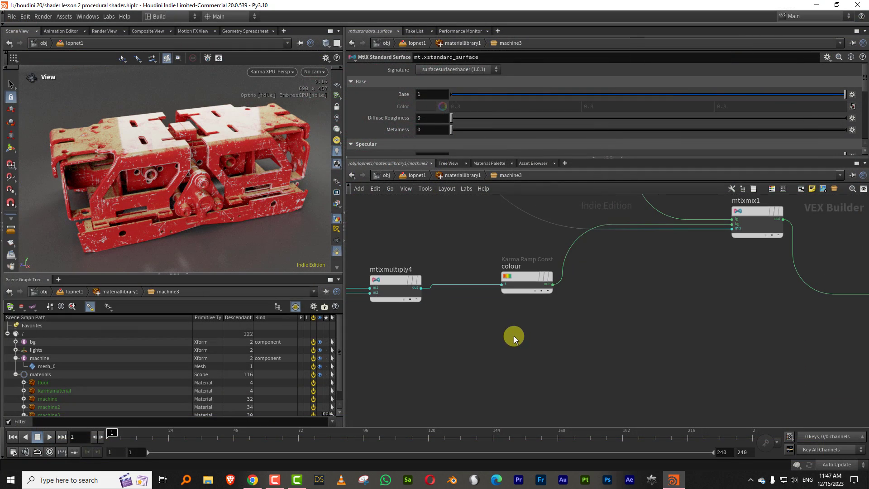
# Step: Wire mtlxmultiply4's output directly into the standard surface's base_color input to preview the wear mask on the model
pyautogui.moveTo(648, 309); pyautogui.dragTo(612, 319, button='middle')
pyautogui.scroll(-1, 616, 321)
pyautogui.scroll(1, 582, 327)
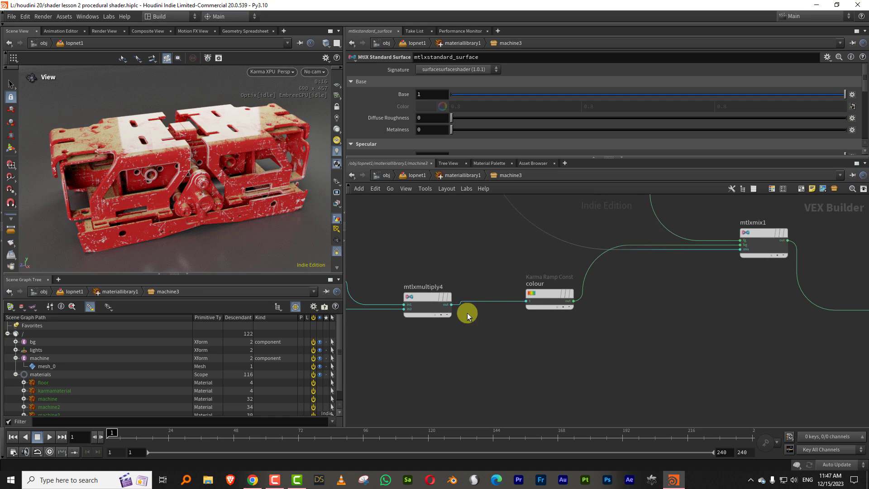
pyautogui.click(450, 303)
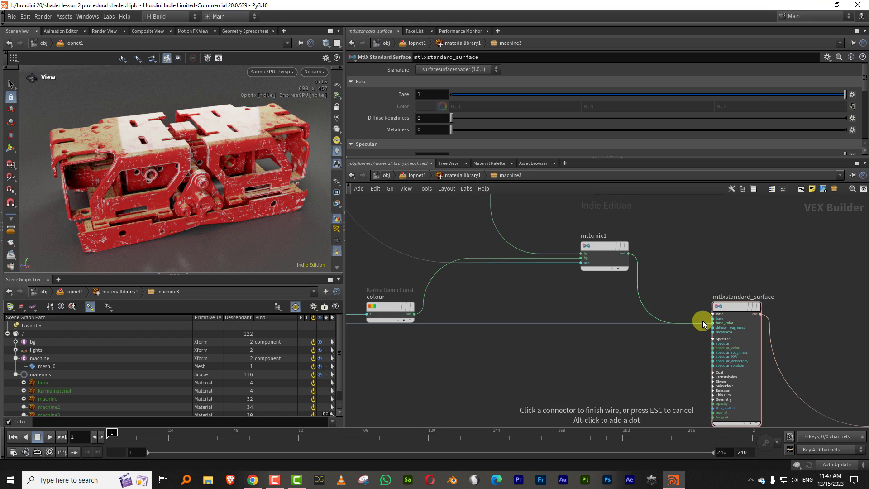
pyautogui.click(701, 326)
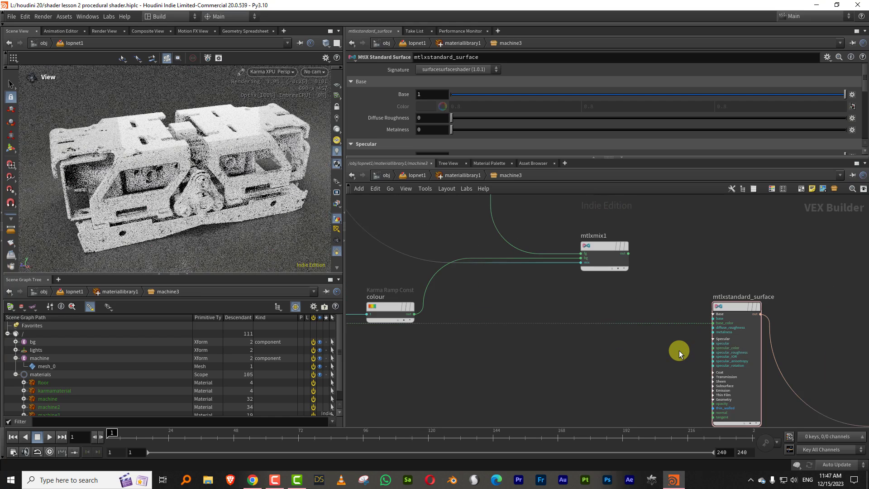
# Step: Reconnect mtlxmix1's output to the standard surface's base_color input
pyautogui.scroll(2, 668, 256)
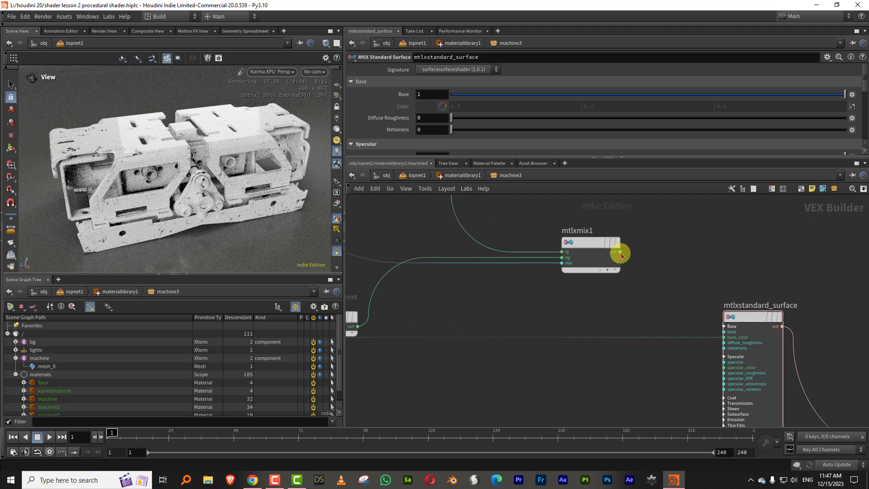
pyautogui.click(620, 252)
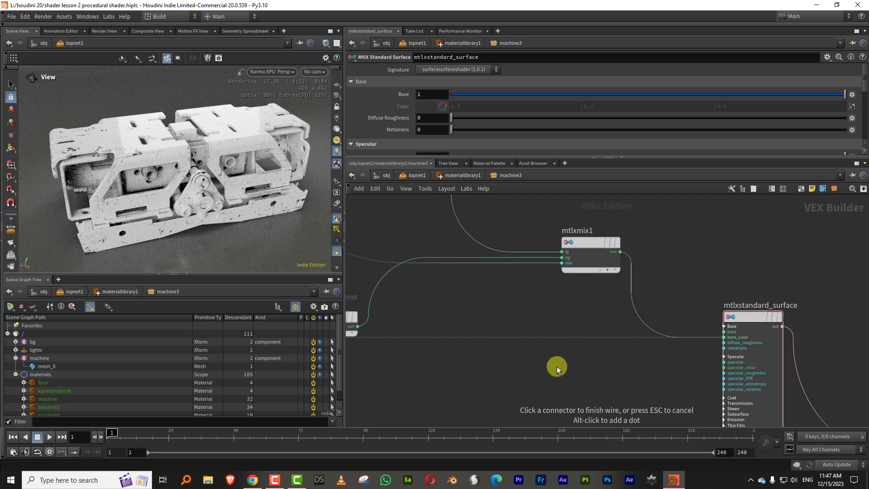
pyautogui.moveTo(557, 365); pyautogui.dragTo(665, 323, button='middle')
# Step: Add an MtlX Range node below the colour ramp and feed mtlxmultiply4's output into its in input
pyautogui.moveTo(568, 329); pyautogui.dragTo(595, 330, button='middle')
pyautogui.press('Tab')
pyautogui.write('ra')
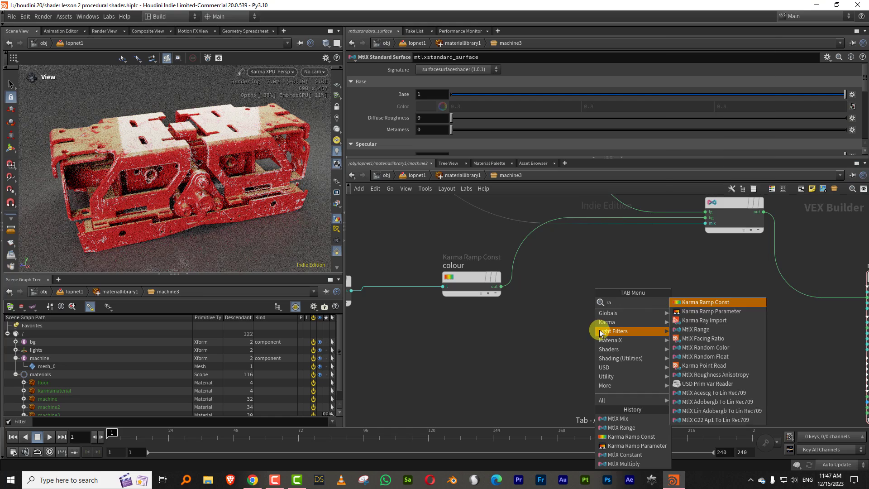
pyautogui.click(689, 302)
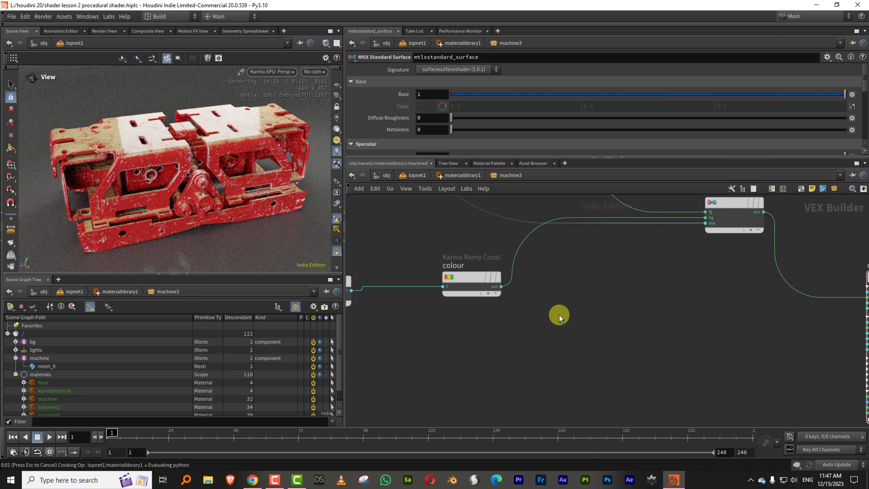
pyautogui.moveTo(597, 308); pyautogui.dragTo(672, 293, button='middle')
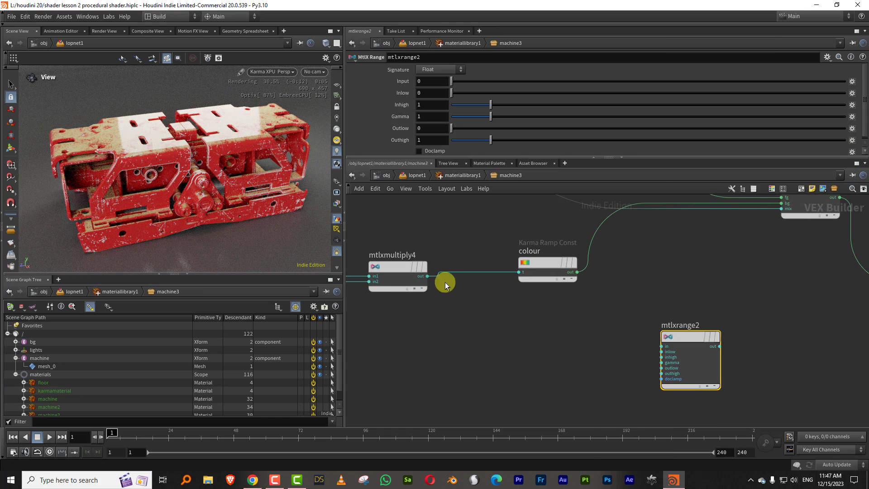
pyautogui.click(445, 282)
pyautogui.click(686, 326)
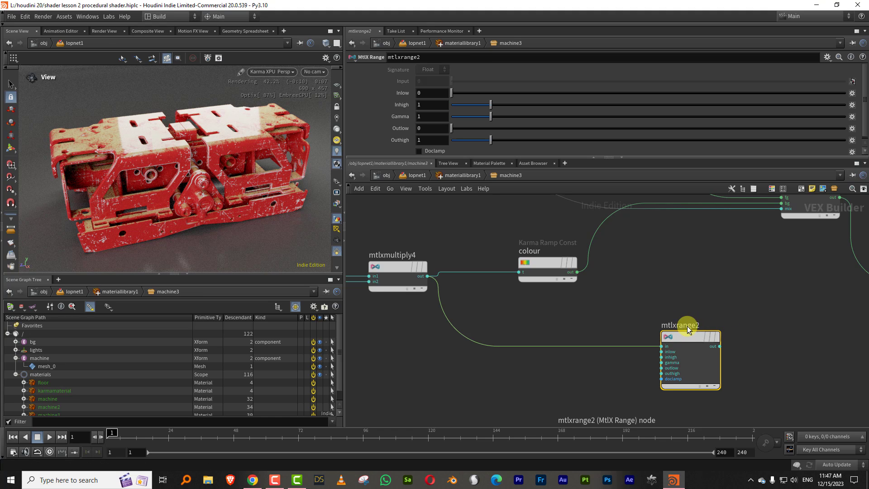
# Step: Rename the new range node as metalness
pyautogui.doubleClick(686, 325)
pyautogui.write('metaln')
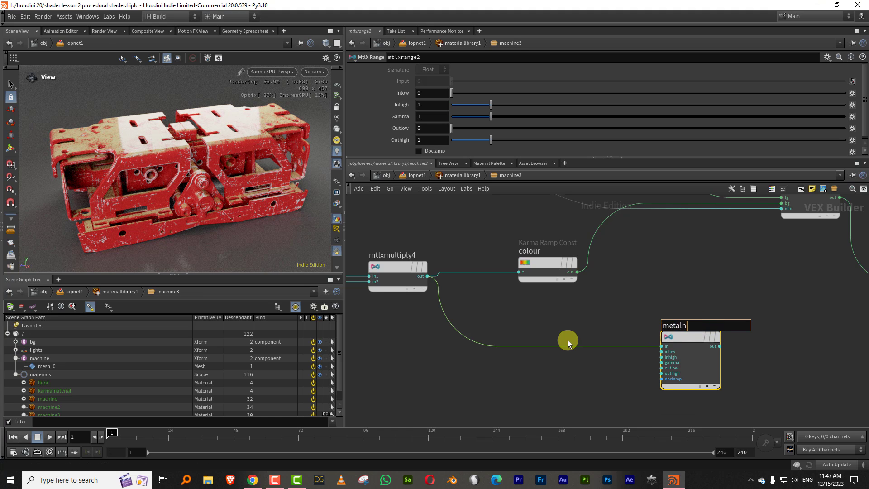
pyautogui.write('ess')
pyautogui.press('Return')
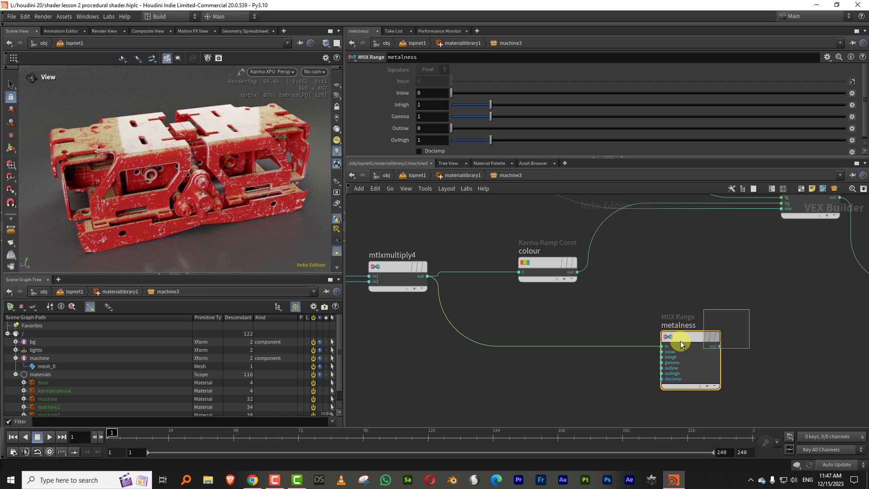
# Step: Invert the metalness range by setting Outlow to 1 and Outhigh to 0
pyautogui.moveTo(475, 158); pyautogui.dragTo(494, 183)
pyautogui.moveTo(710, 282); pyautogui.dragTo(589, 271, button='middle')
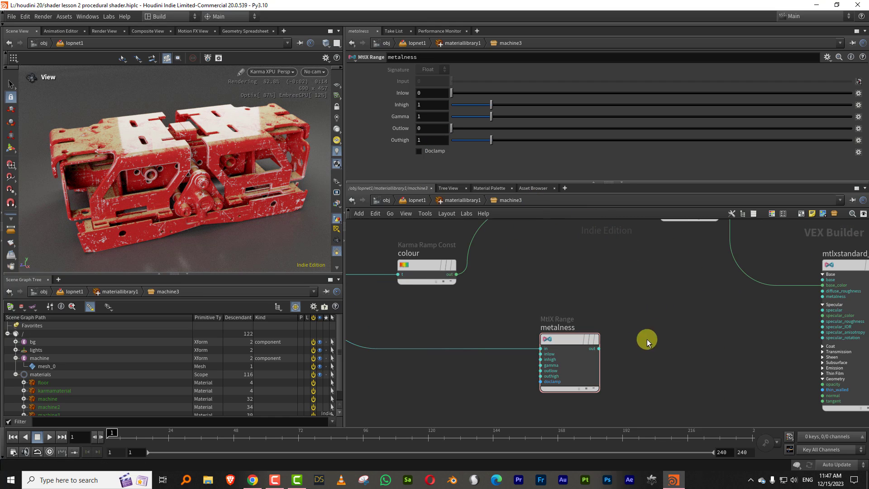
pyautogui.click(598, 350)
pyautogui.click(645, 318)
pyautogui.click(589, 372)
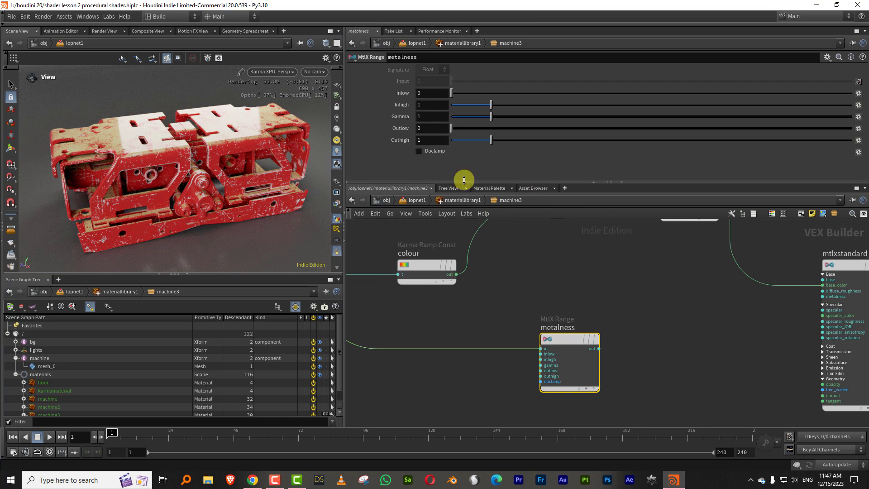
pyautogui.doubleClick(421, 140)
pyautogui.write('0')
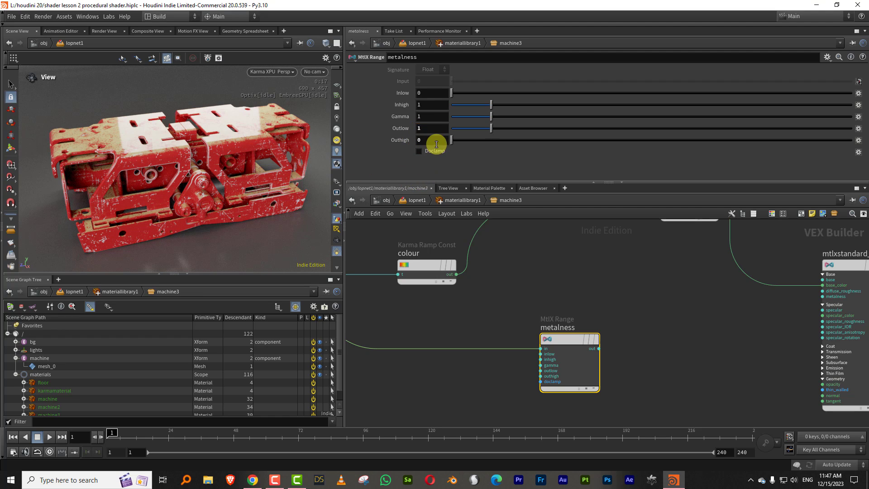
# Step: Connect the metalness range's output to the standard surface's metalness input
pyautogui.moveTo(620, 345); pyautogui.dragTo(561, 345, button='middle')
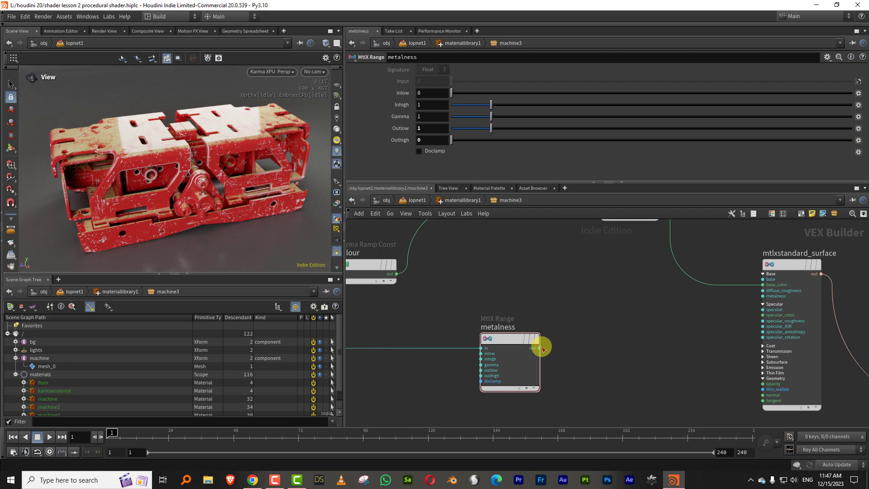
pyautogui.click(543, 349)
pyautogui.click(763, 296)
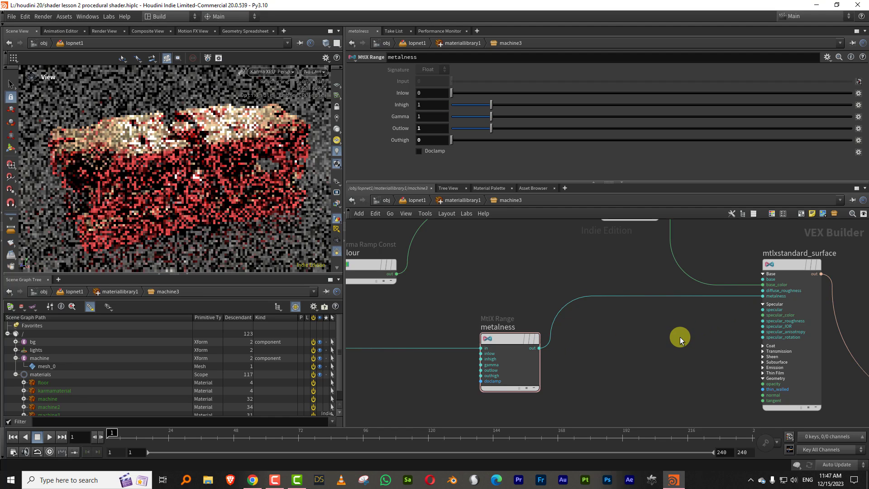
# Step: Wire the colour ramp straight into base_color, bypassing mtlxmix1, and inspect the dust-free paint and bare metal up close
pyautogui.moveTo(587, 276); pyautogui.dragTo(624, 328, button='middle')
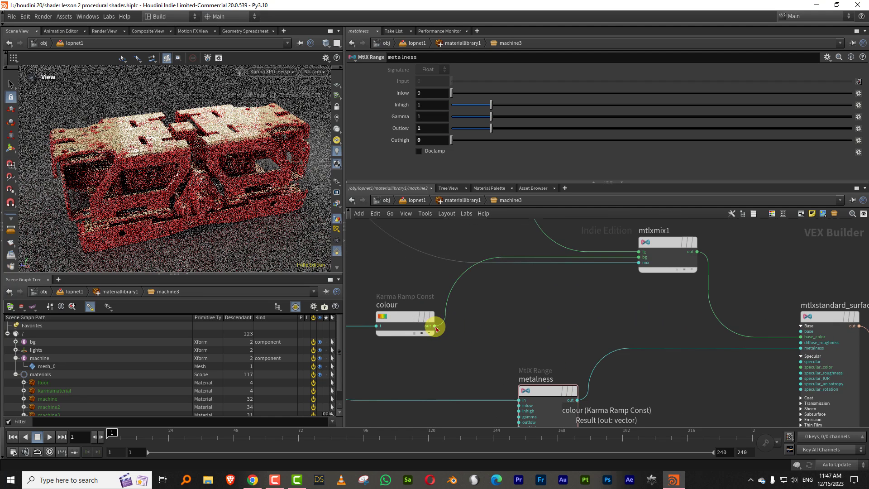
pyautogui.click(434, 327)
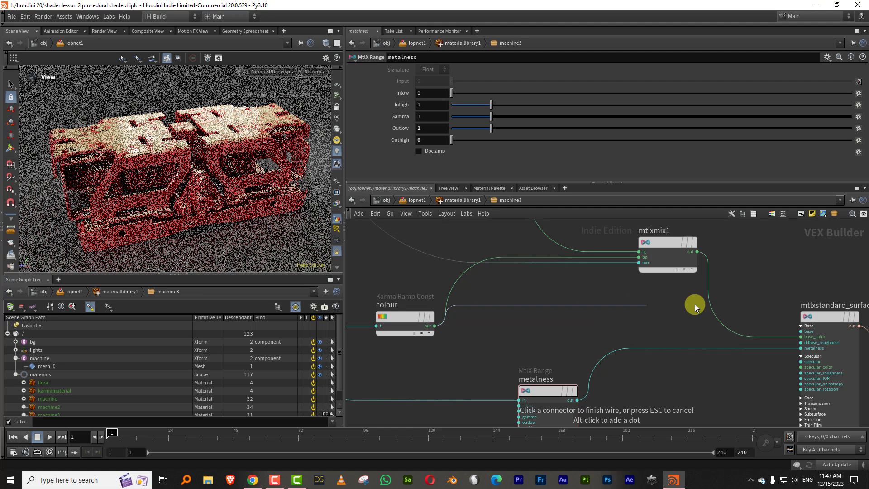
pyautogui.click(788, 335)
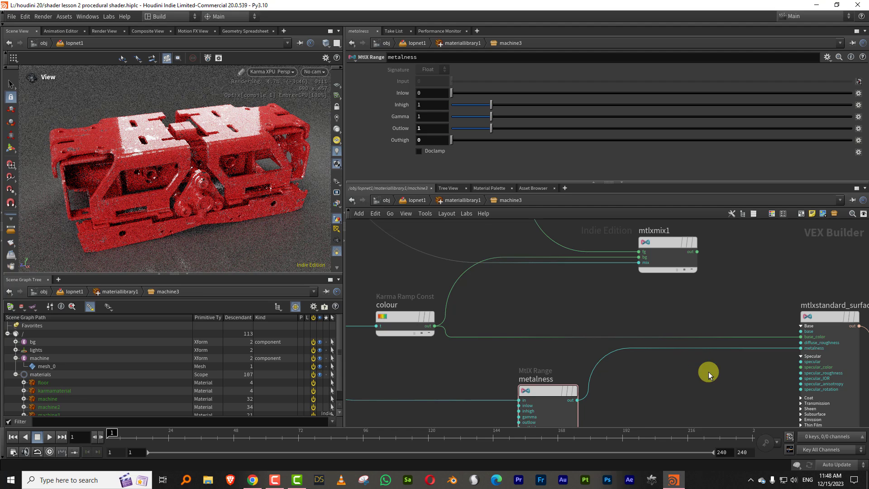
pyautogui.scroll(3, 242, 165)
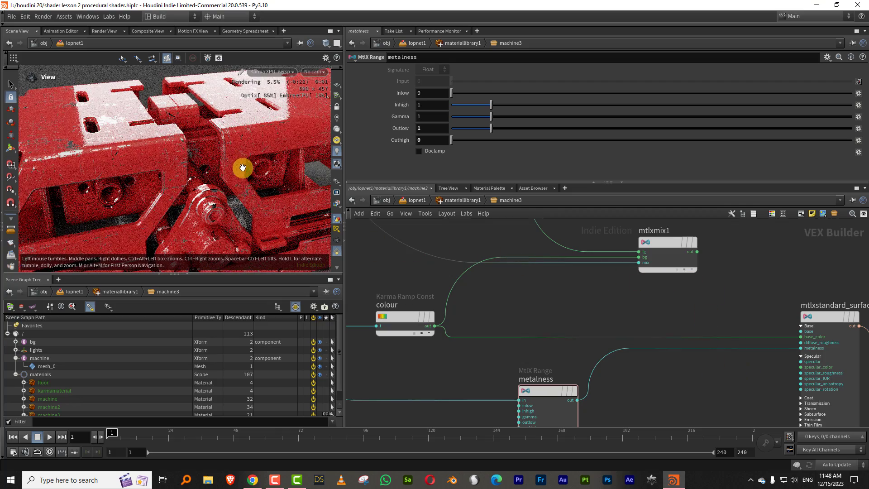
pyautogui.scroll(3, 232, 172)
# Step: Duplicate the metalness range node with its input wire, place the copy below it and rename it as roughness
pyautogui.moveTo(609, 392); pyautogui.dragTo(624, 297, button='middle')
pyautogui.hotkey('ctrl', 'c')
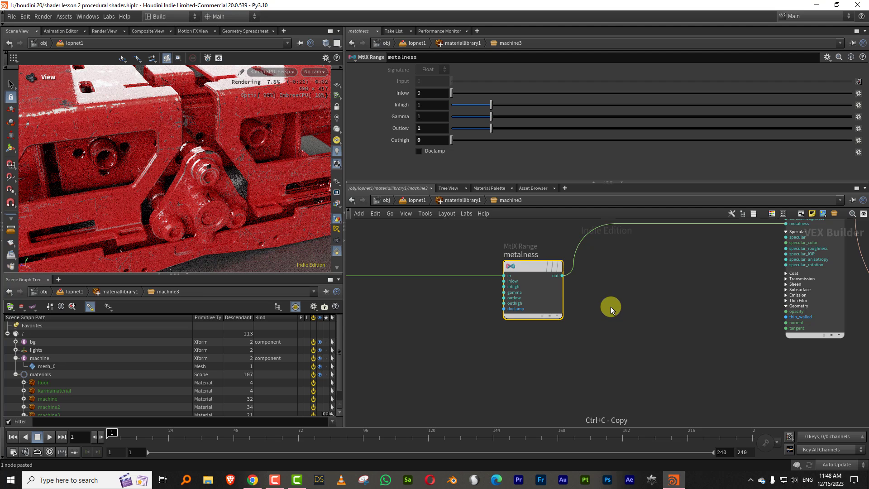
pyautogui.hotkey('ctrl', 'v')
pyautogui.moveTo(609, 316); pyautogui.dragTo(468, 378)
pyautogui.doubleClick(565, 356)
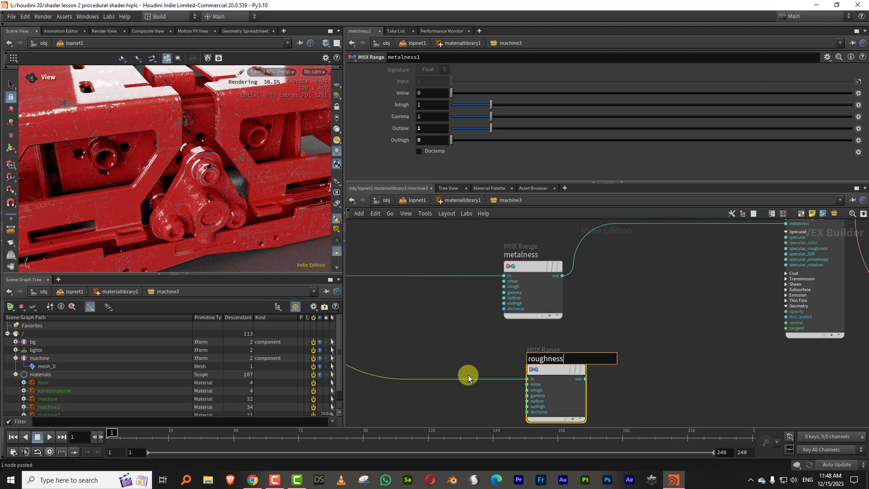
pyautogui.write('roughness')
pyautogui.press('Return')
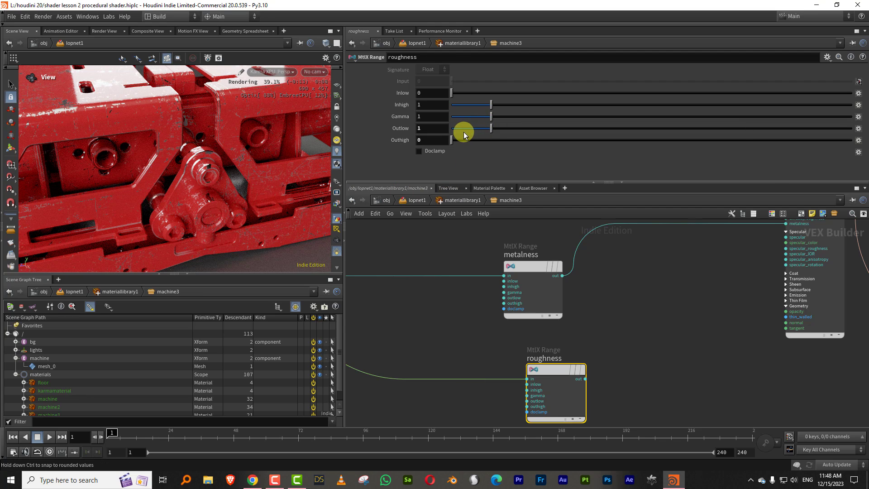
# Step: Set the roughness range's Outlow to 0.05, raise its Outhigh slightly and connect its output to specular_roughness
pyautogui.click(426, 129)
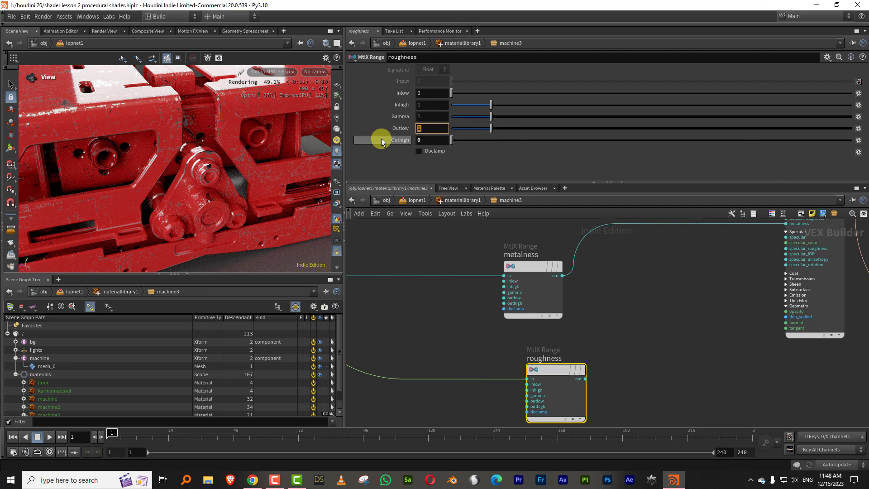
pyautogui.write('0.05')
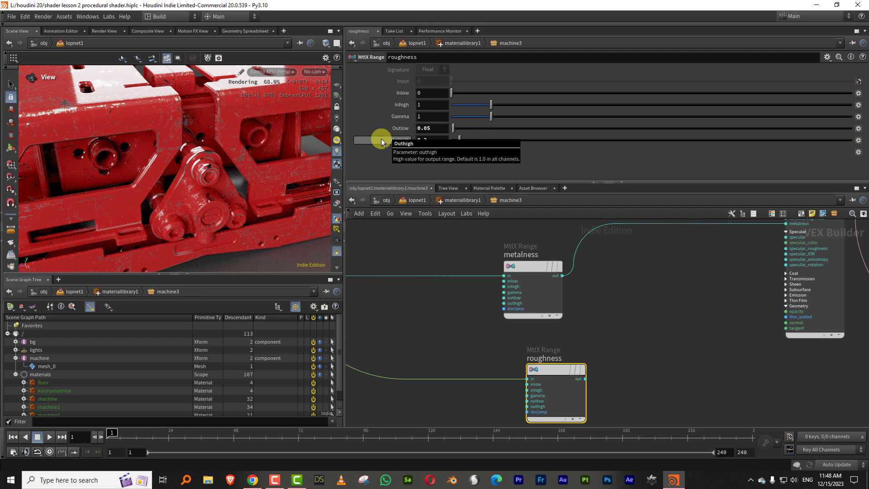
pyautogui.click(584, 378)
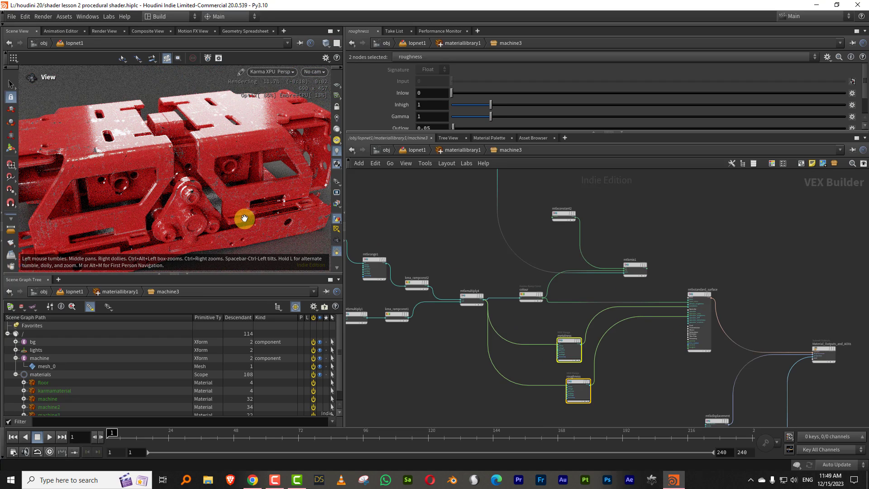
# Step: Reconnect mtlxmix1's output to the base_color input and shift the metalness and roughness nodes slightly to tidy the network
pyautogui.scroll(5, 620, 345)
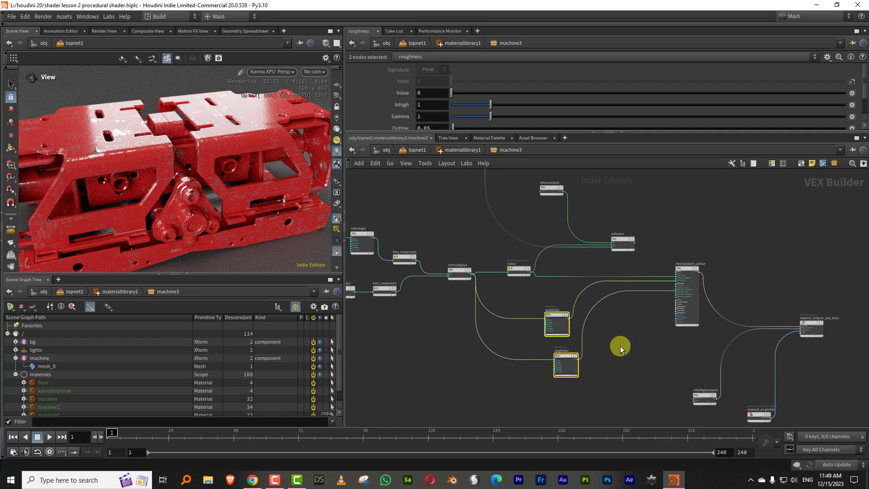
pyautogui.scroll(2, 653, 248)
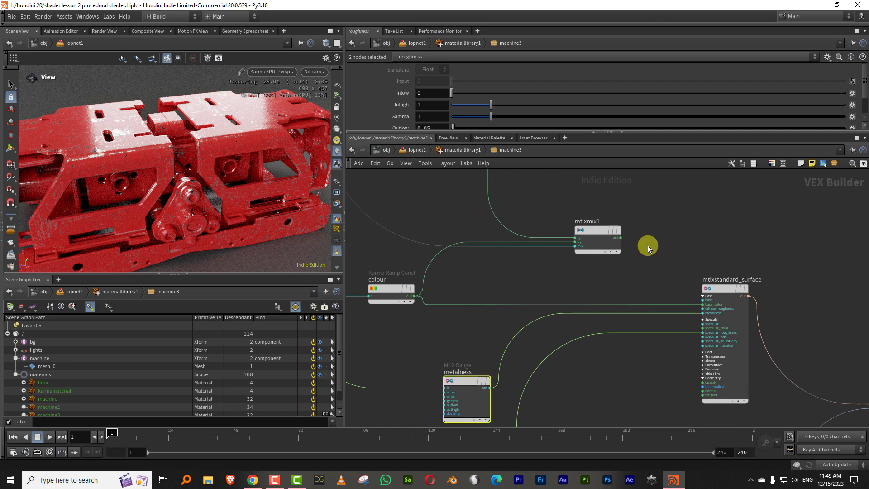
pyautogui.click(621, 238)
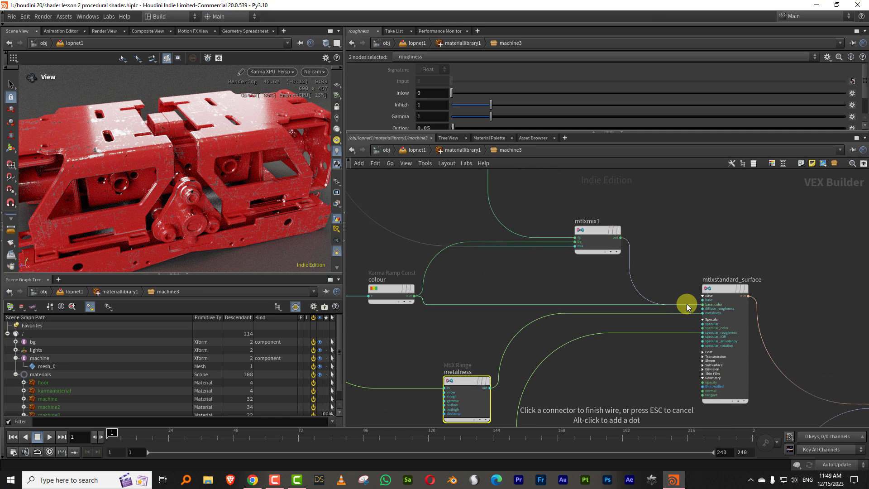
pyautogui.click(686, 303)
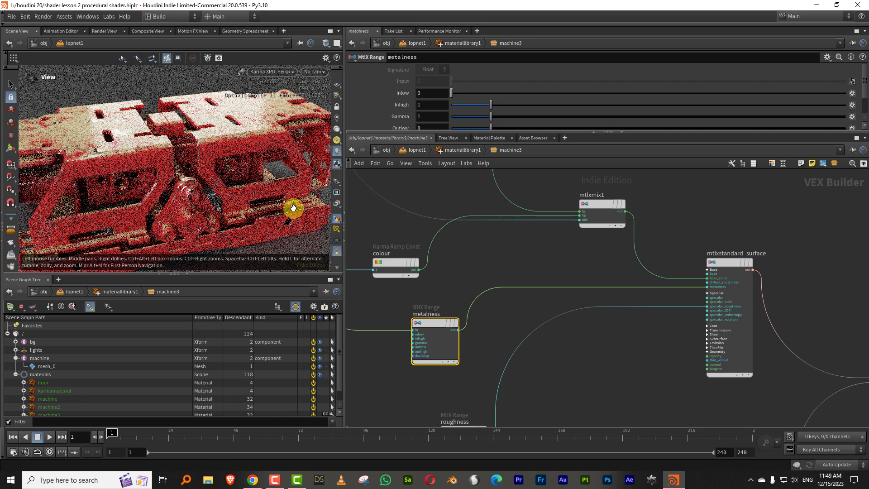
pyautogui.moveTo(588, 344); pyautogui.dragTo(591, 319, button='middle')
pyautogui.moveTo(472, 405); pyautogui.dragTo(467, 407)
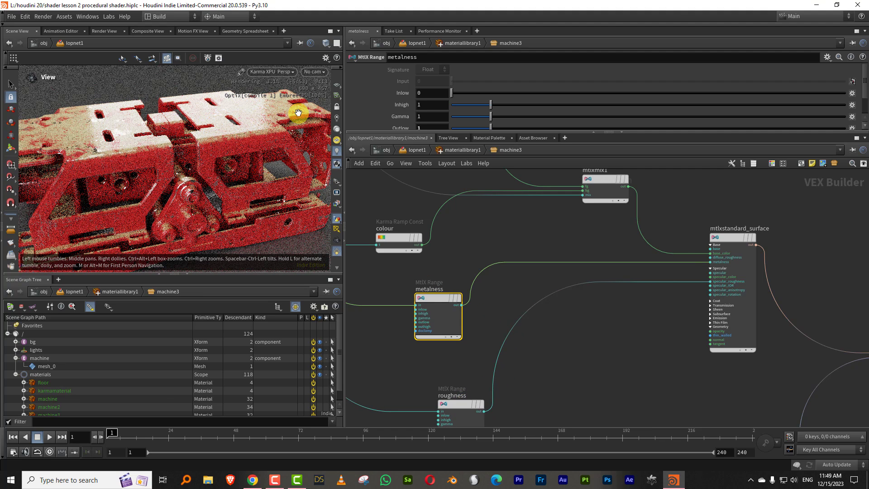
# Step: Add an MtlX Mix node between roughness and the standard surface, and connect roughness's output to its bg input
pyautogui.moveTo(603, 323); pyautogui.dragTo(592, 356, button='middle')
pyautogui.moveTo(545, 278); pyautogui.dragTo(553, 307, button='middle')
pyautogui.press('Tab')
pyautogui.write('mi')
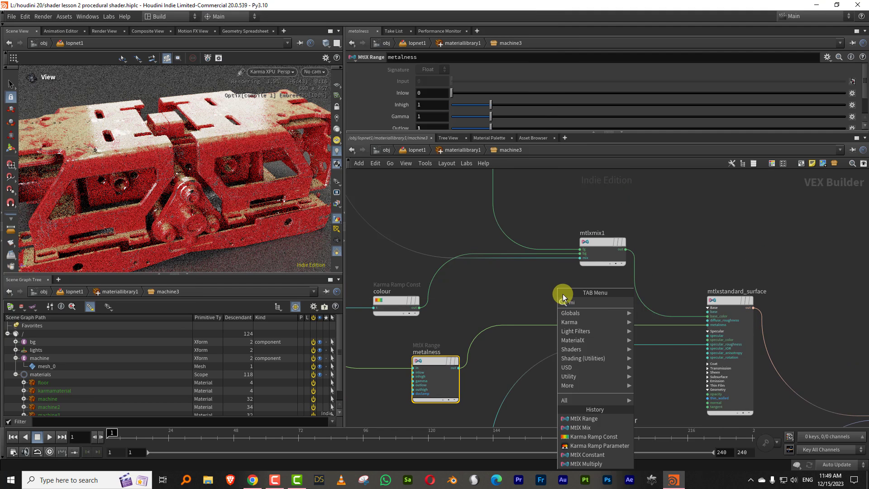
pyautogui.click(680, 302)
pyautogui.click(617, 391)
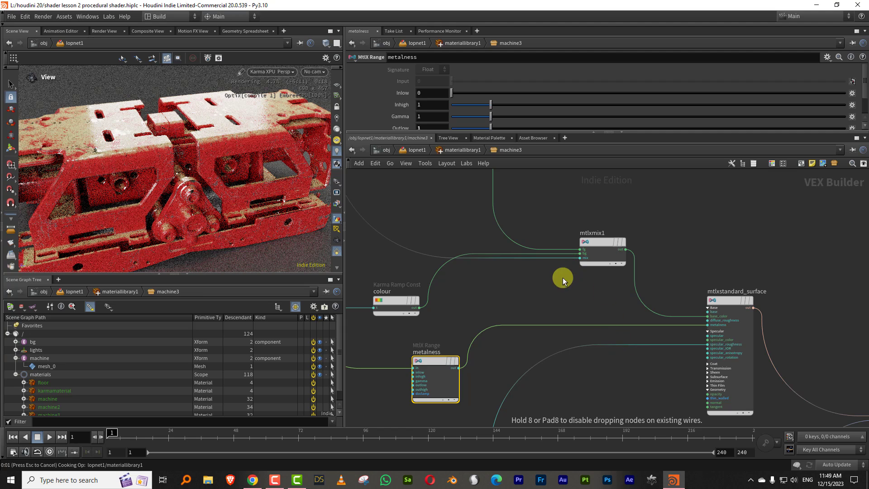
pyautogui.moveTo(572, 371); pyautogui.dragTo(570, 307, button='middle')
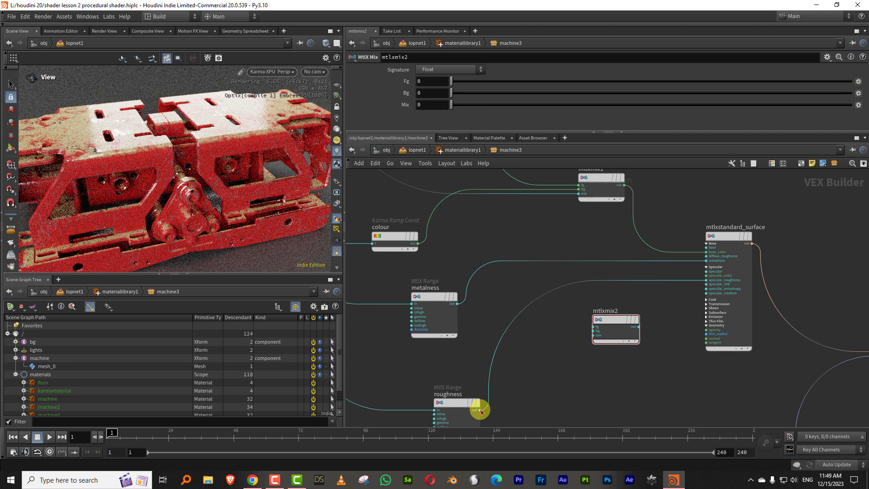
pyautogui.click(480, 410)
pyautogui.click(593, 331)
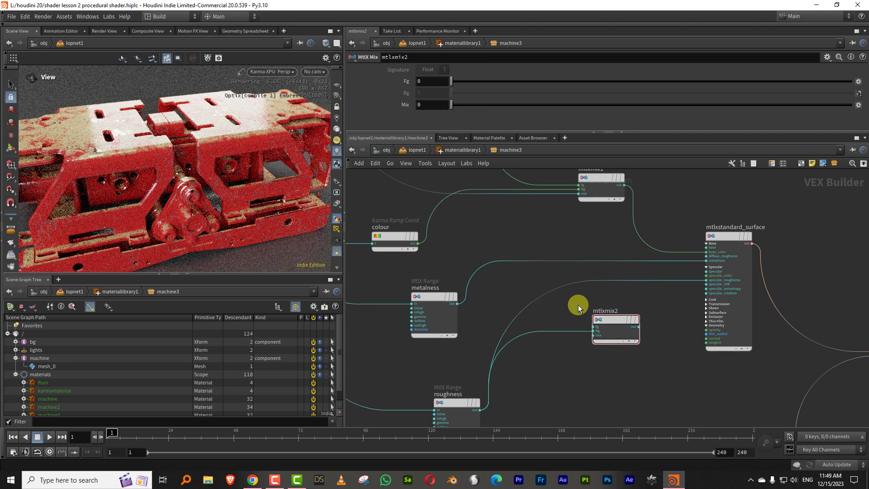
# Step: Set mtlxmix2's Fg to 0.5 and branch the dust mask wire feeding mtlxmix1 through a dot into mtlxmix2's mix input
pyautogui.click(616, 340)
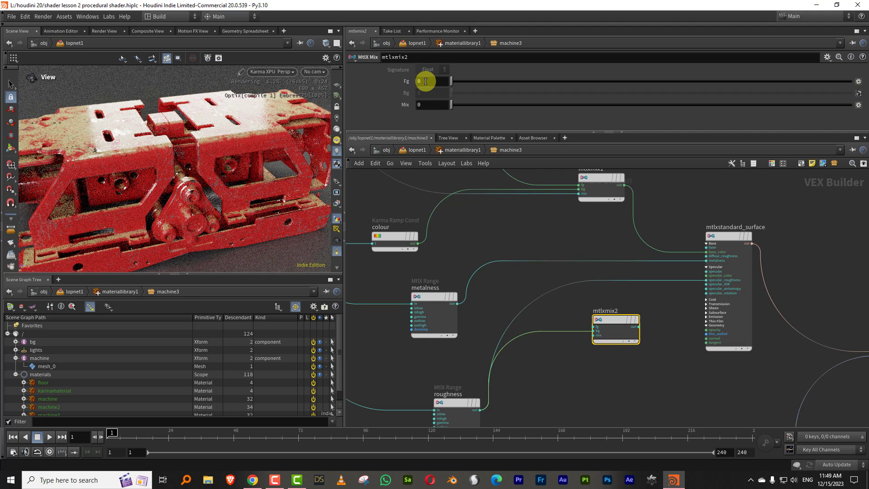
pyautogui.click(425, 82)
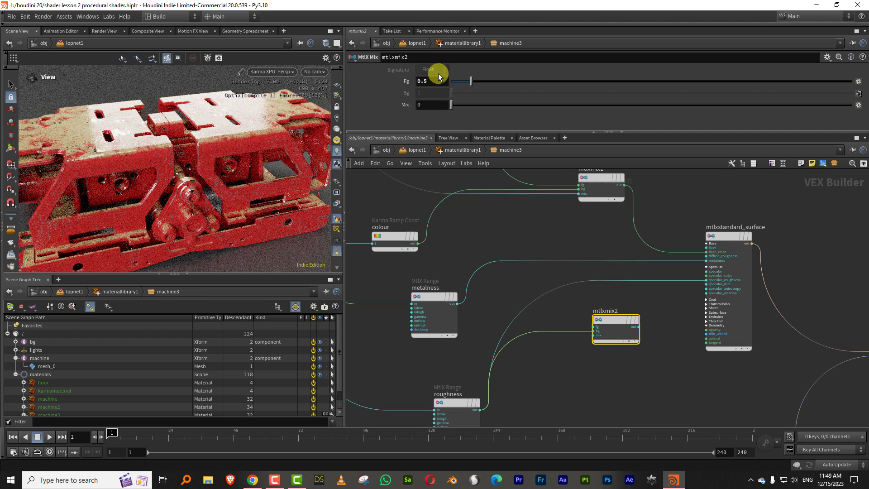
pyautogui.moveTo(561, 230); pyautogui.dragTo(569, 253, button='middle')
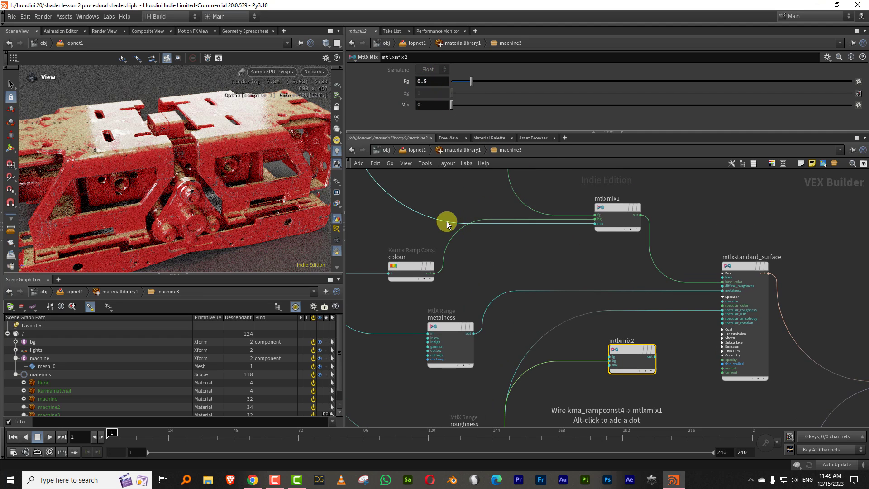
pyautogui.keyDown('alt'); pyautogui.click(446, 221); pyautogui.keyUp('alt')
pyautogui.click(448, 221)
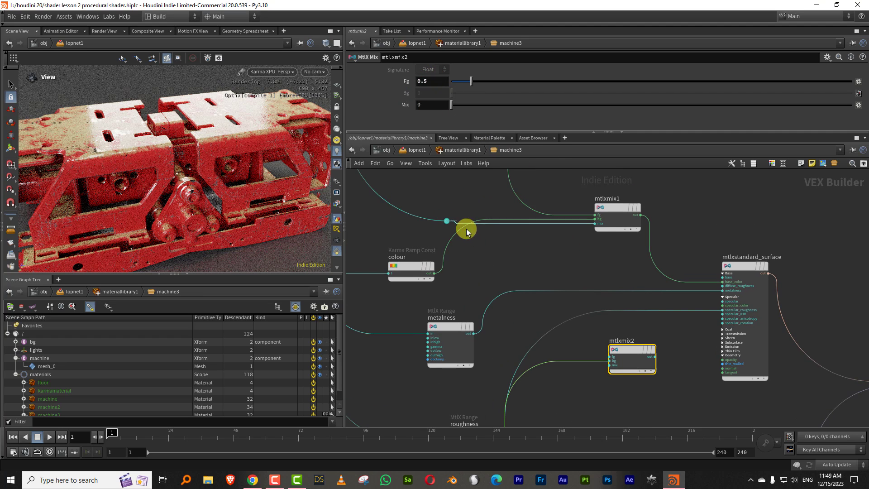
pyautogui.click(599, 367)
# Step: Rename the mtlxmix2 node as roughness_dust
pyautogui.click(624, 340)
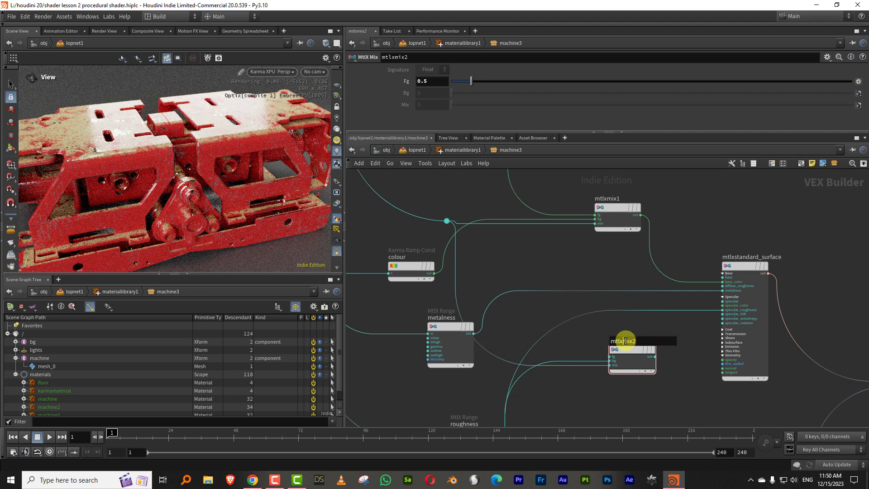
pyautogui.doubleClick(646, 341)
pyautogui.write('rou')
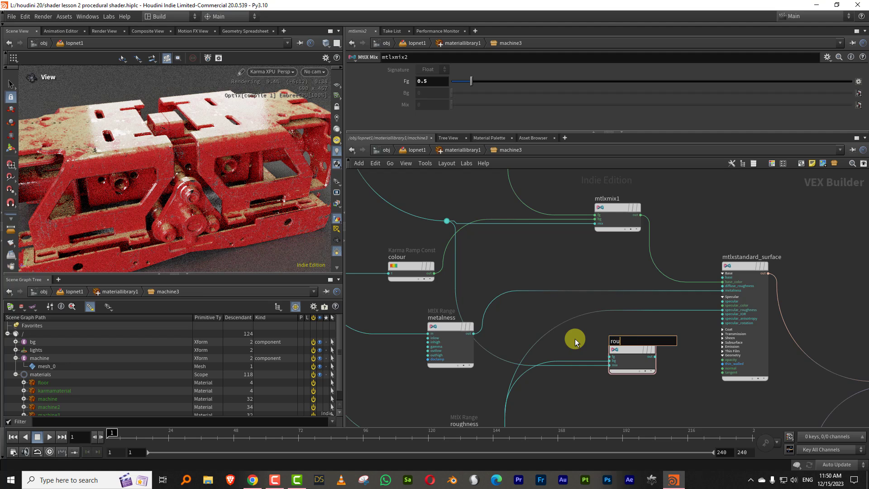
pyautogui.write('ghness_dust')
pyautogui.press('Return')
# Step: Connect roughness_dust's output to the standard surface's specular_roughness input and shift the metalness and roughness_dust nodes slightly
pyautogui.click(655, 357)
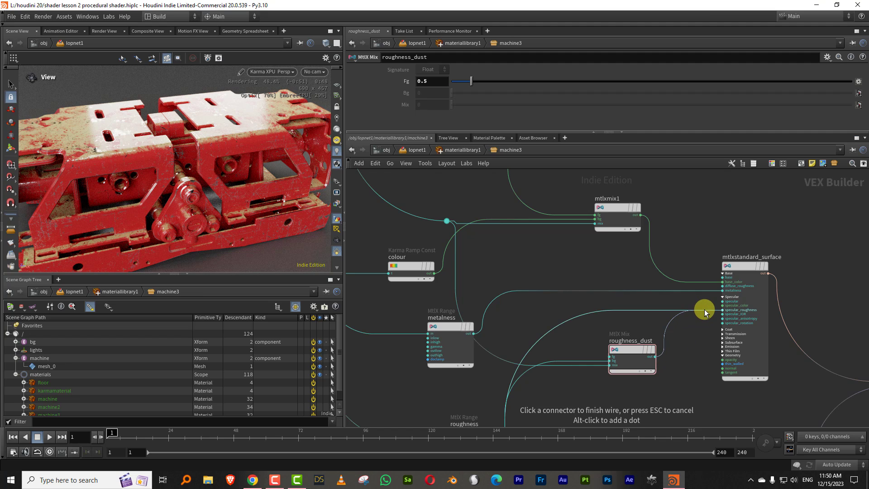
pyautogui.click(683, 352)
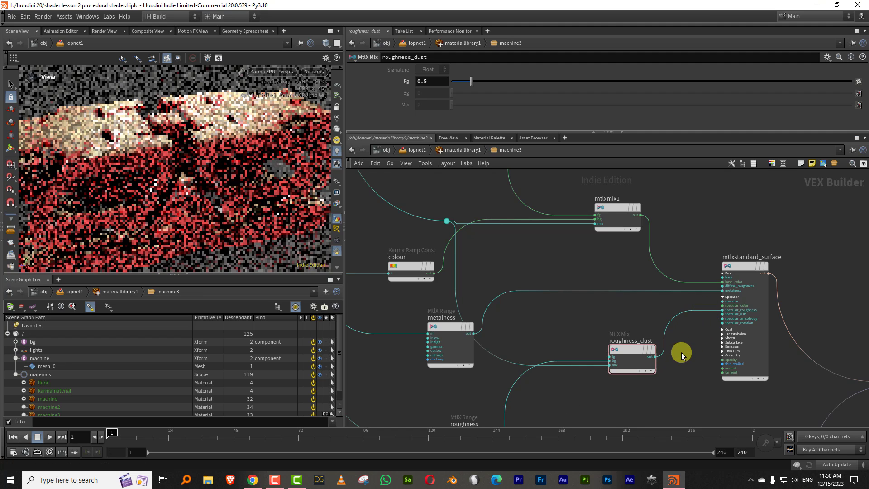
pyautogui.moveTo(450, 326); pyautogui.dragTo(435, 339)
pyautogui.moveTo(639, 353); pyautogui.dragTo(650, 372)
pyautogui.moveTo(571, 341); pyautogui.dragTo(600, 328, button='middle')
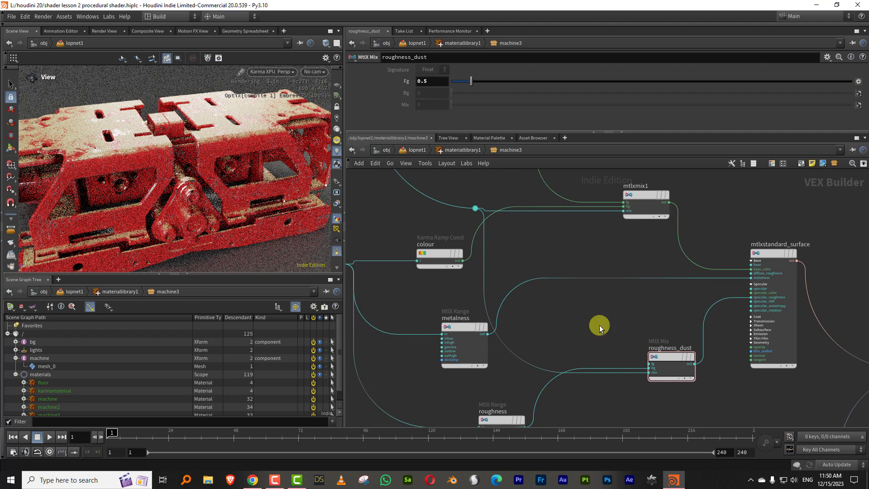
# Step: Duplicate the roughness_dust mix node with its input wires, place the copy above it and rename it as metal_dust1
pyautogui.click(668, 355)
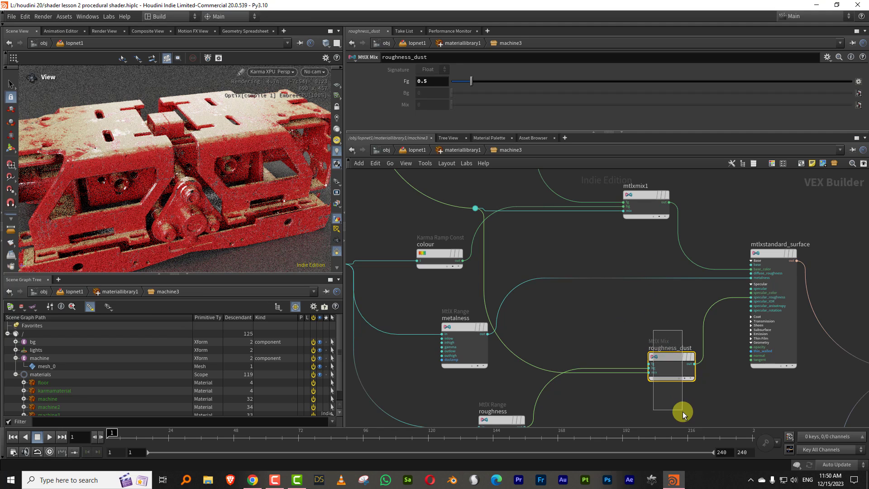
pyautogui.keyDown('alt'); pyautogui.moveTo(680, 359); pyautogui.dragTo(646, 382); pyautogui.keyUp('alt')
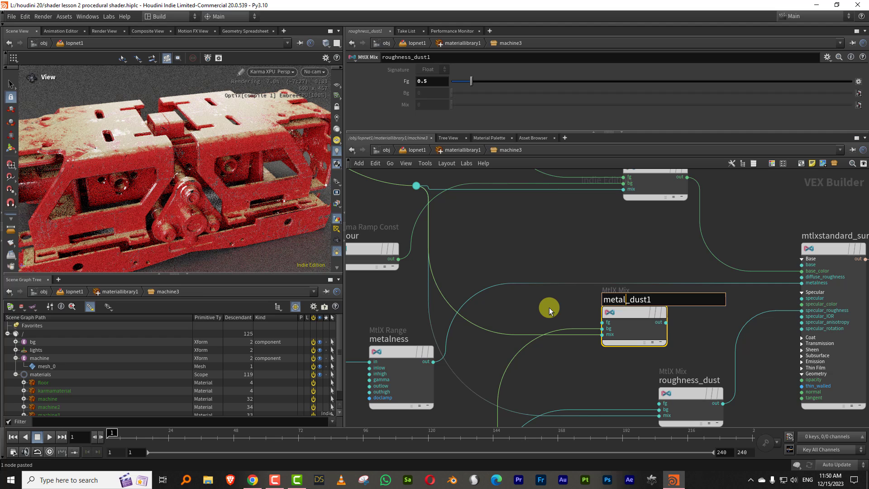
pyautogui.press('Return')
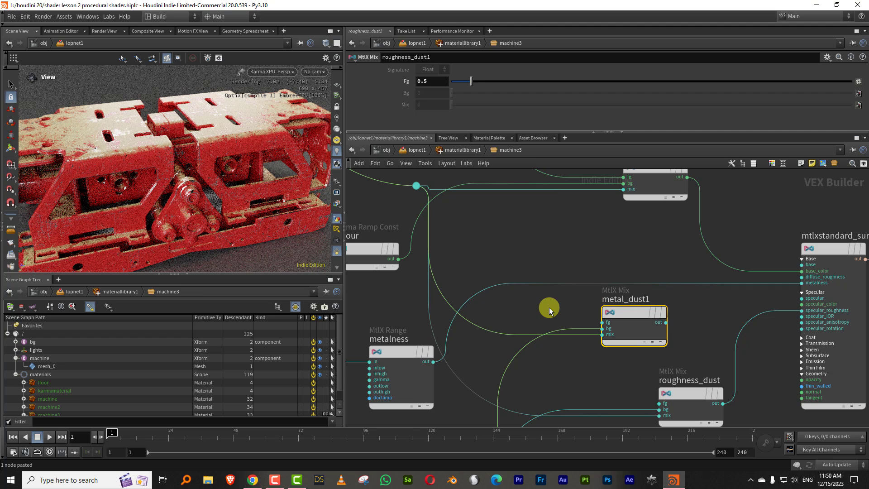
# Step: Connect the metalness range's output to metal_dust1's bg input and shift metal_dust1 slightly towards metalness
pyautogui.click(433, 363)
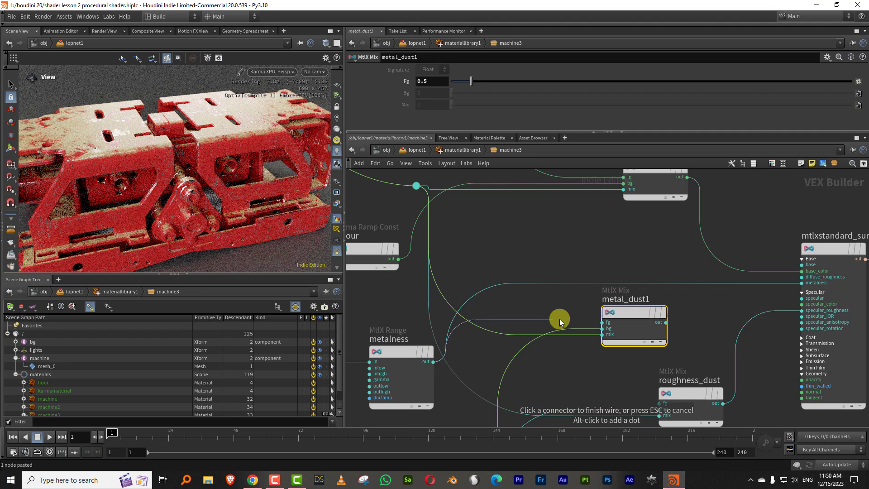
pyautogui.click(585, 328)
pyautogui.click(629, 319)
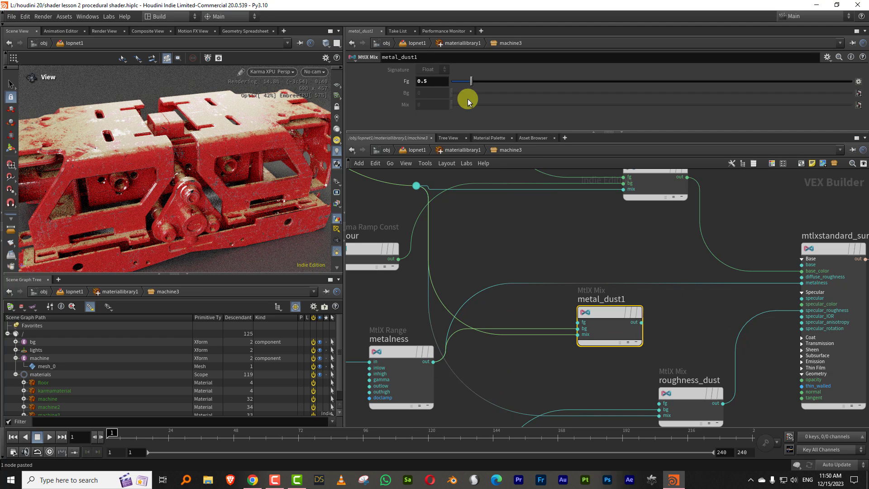
# Step: Set metal_dust1's Fg to 0 and connect its output to the standard surface's metalness input
pyautogui.moveTo(445, 80); pyautogui.dragTo(336, 117)
pyautogui.press('Return')
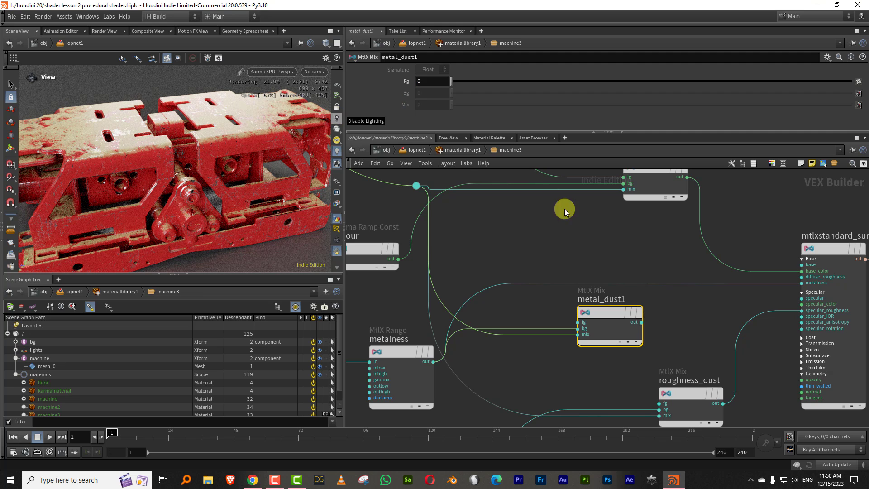
pyautogui.click(642, 322)
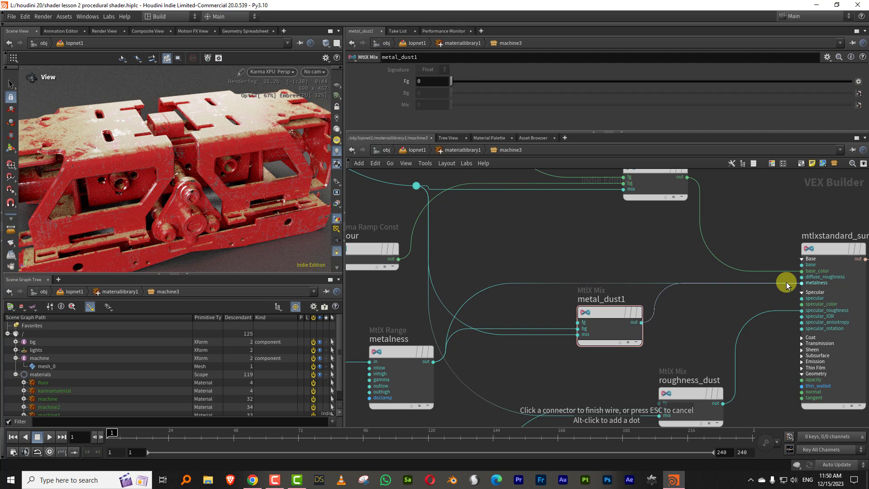
pyautogui.click(787, 282)
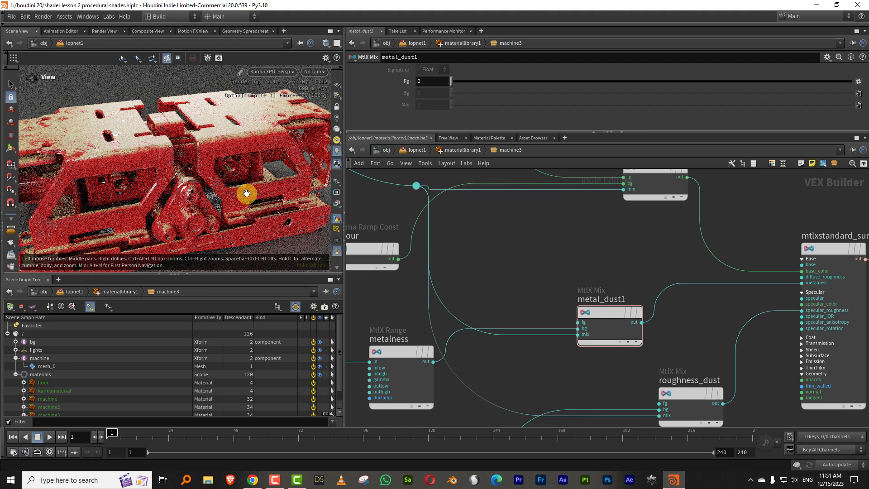
# Step: Tidy the network by moving roughness_dust down towards the roughness node and metal_dust1 slightly closer to the standard surface
pyautogui.scroll(-2, 716, 312)
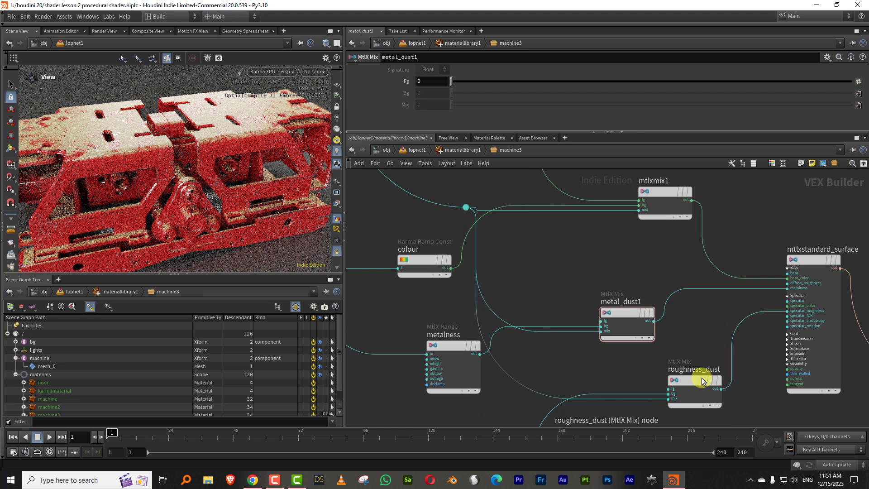
pyautogui.moveTo(702, 381); pyautogui.dragTo(662, 399)
pyautogui.moveTo(620, 312); pyautogui.dragTo(641, 311)
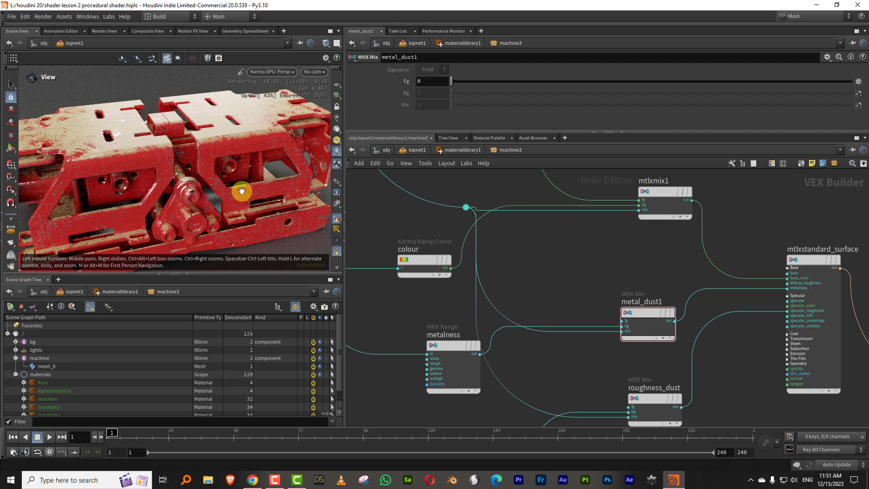
# Step: Review the rendered dusty red machine from several angles along with the complete shader network
pyautogui.moveTo(194, 198)
pyautogui.mouseDown()
pyautogui.moveTo(175, 209)
pyautogui.moveTo(196, 196)
pyautogui.mouseUp()
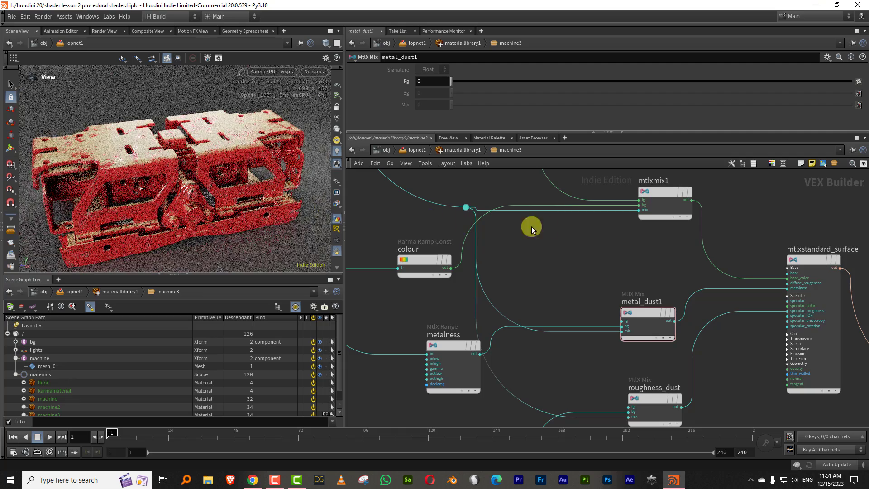
pyautogui.scroll(-10, 532, 228)
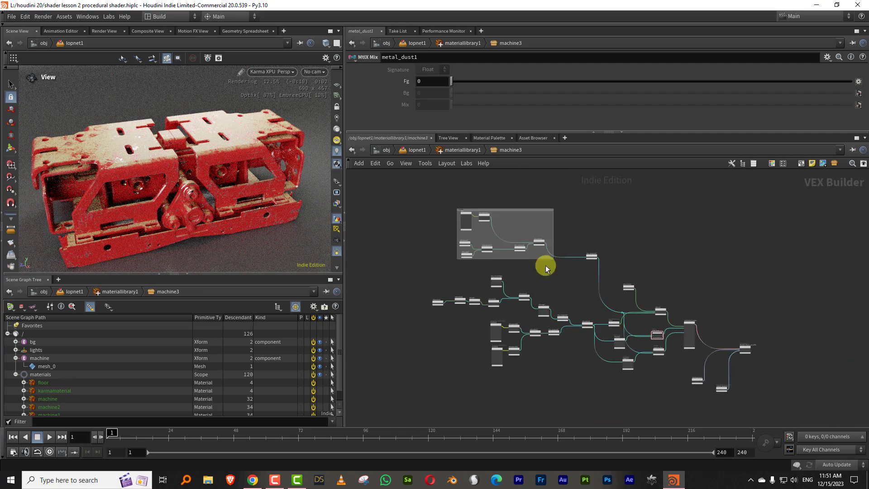
pyautogui.moveTo(392, 203); pyautogui.dragTo(605, 389)
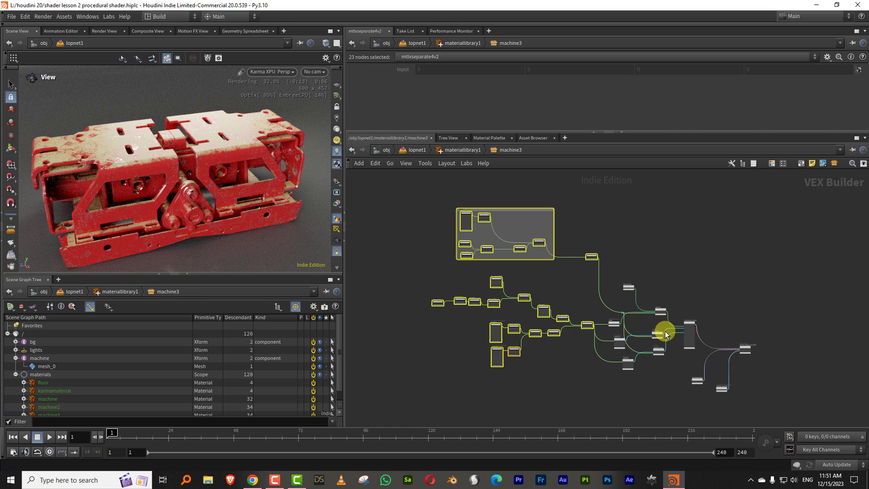
pyautogui.click(639, 254)
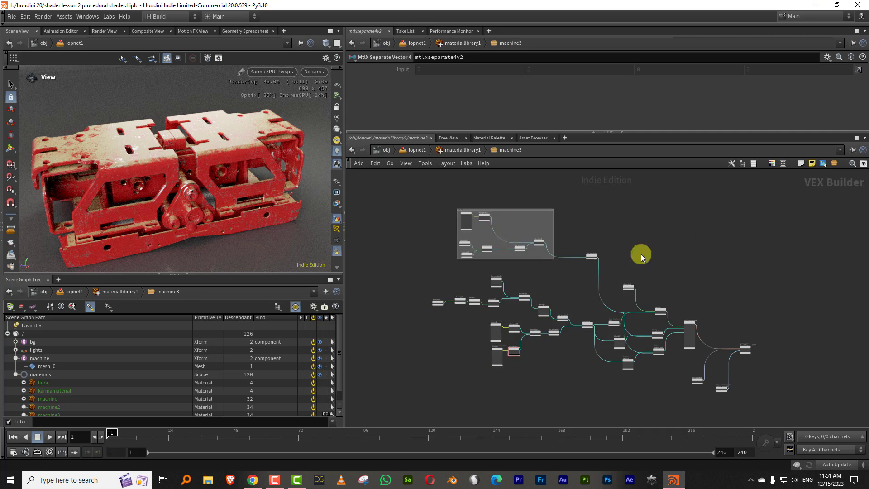
pyautogui.moveTo(207, 172); pyautogui.dragTo(215, 154)
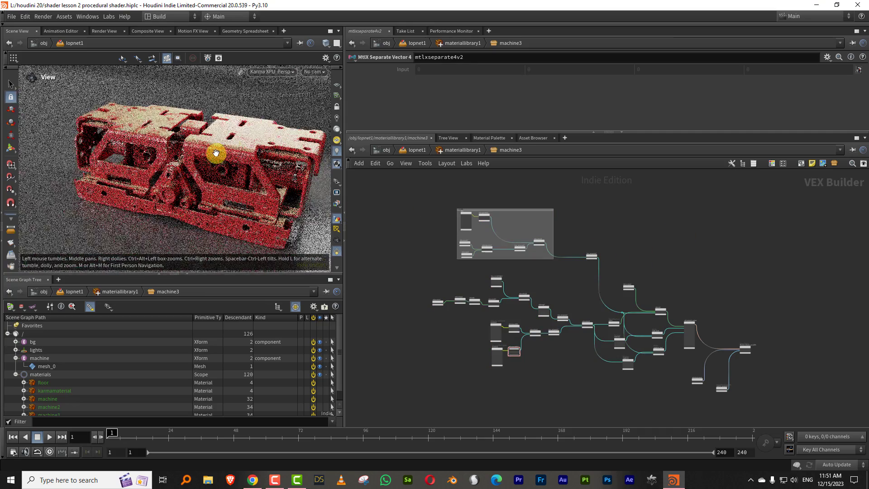
pyautogui.moveTo(215, 154); pyautogui.dragTo(303, 103, button='right')
pyautogui.moveTo(238, 177); pyautogui.dragTo(265, 158)
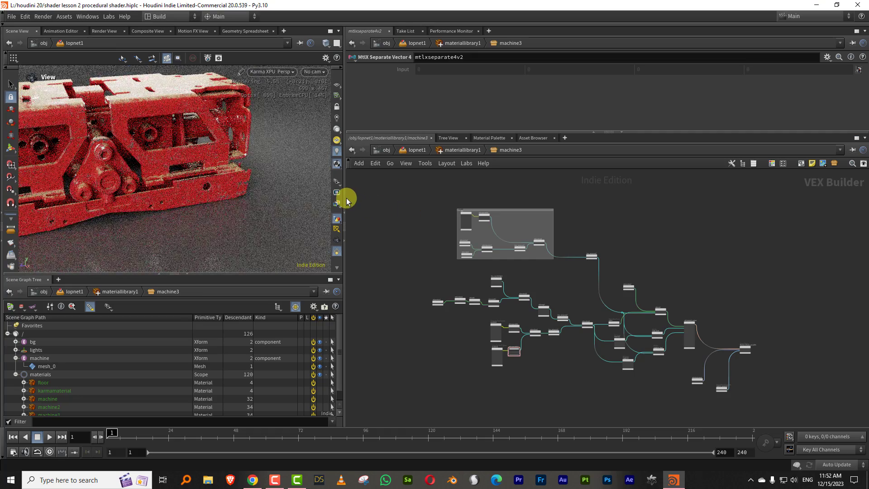
# Step: Enlarge the scene view in both width and height and frame the whole machine in it
pyautogui.moveTo(344, 198); pyautogui.dragTo(650, 194)
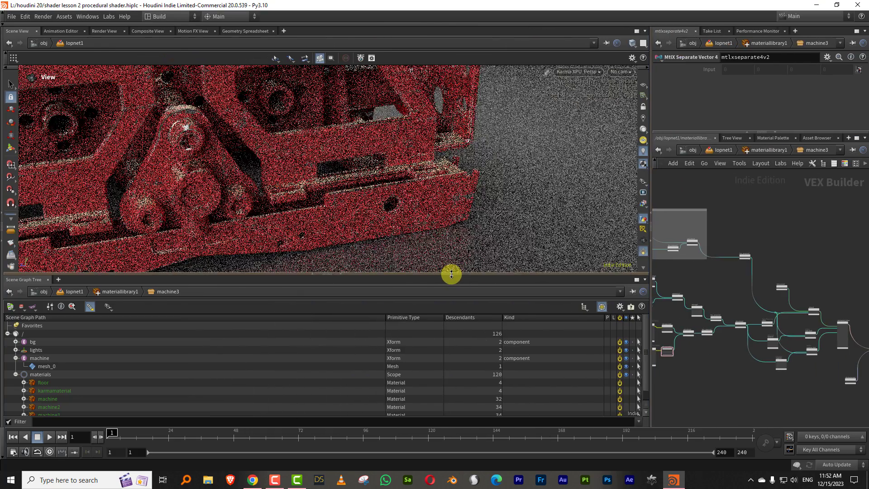
pyautogui.moveTo(451, 274); pyautogui.dragTo(450, 343)
pyautogui.moveTo(527, 227); pyautogui.dragTo(404, 240, button='right')
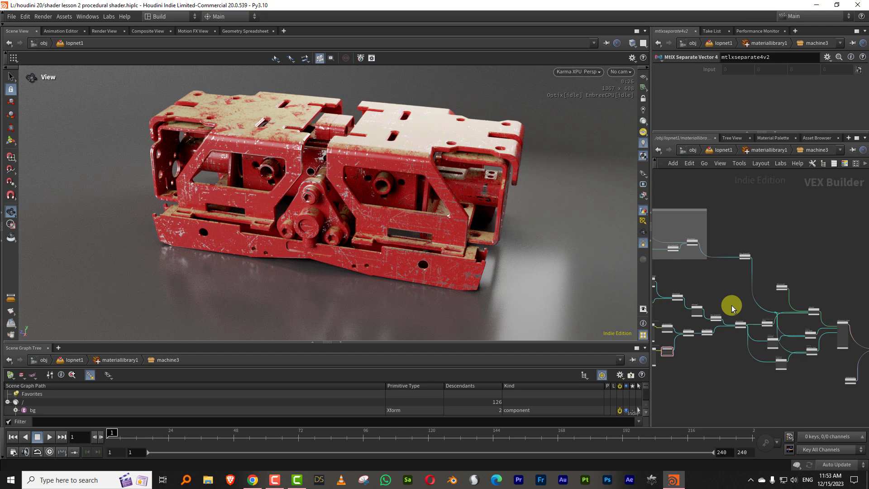
# Step: Change the red end point of the colour node's ramp to blue with a hue of 198, and check the render from another angle
pyautogui.scroll(3, 744, 290)
pyautogui.scroll(3, 760, 285)
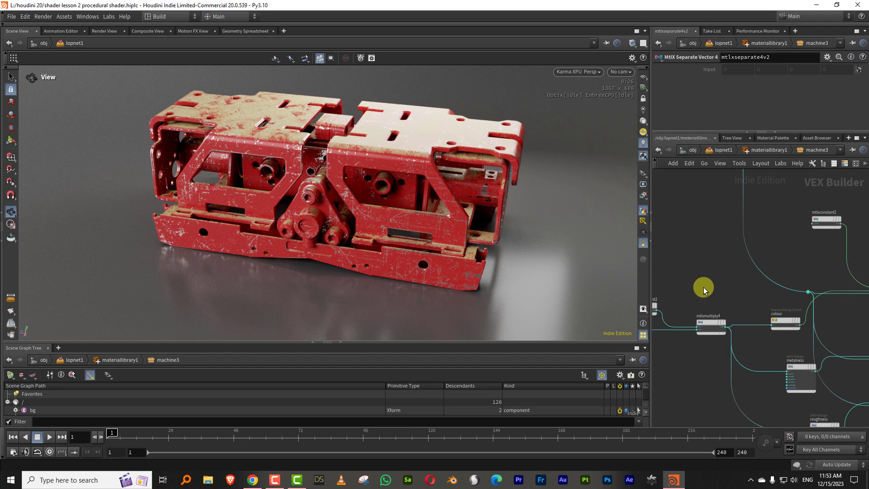
pyautogui.click(786, 324)
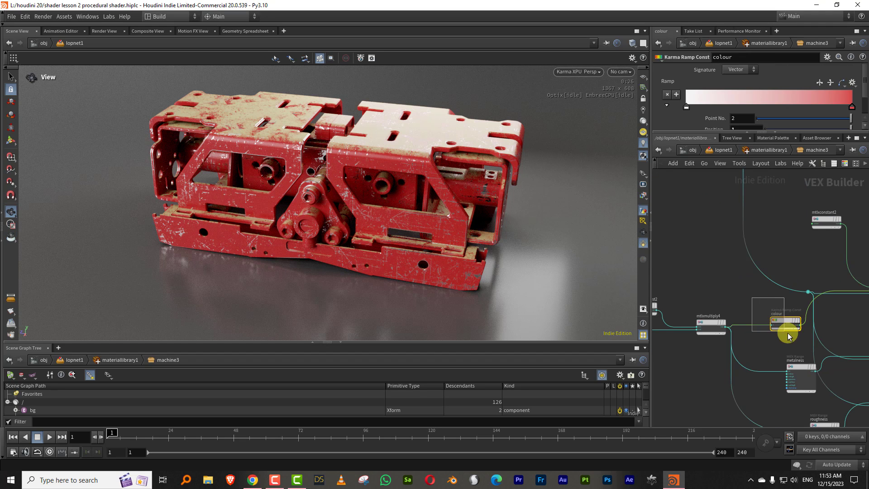
pyautogui.doubleClick(850, 107)
pyautogui.click(509, 142)
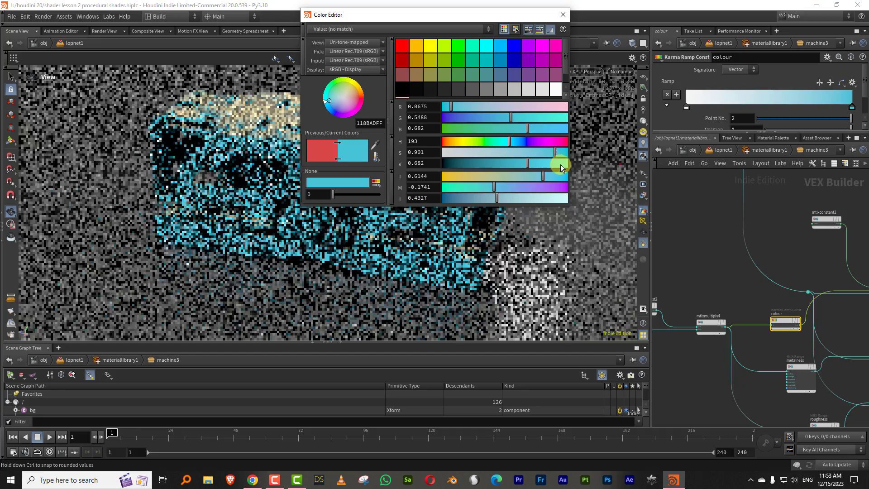
pyautogui.moveTo(482, 23); pyautogui.dragTo(645, 80)
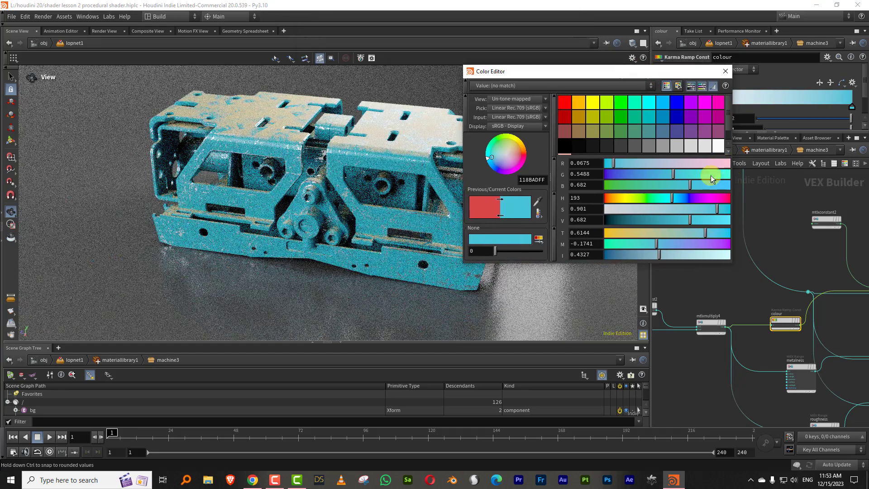
pyautogui.moveTo(654, 203); pyautogui.dragTo(680, 202)
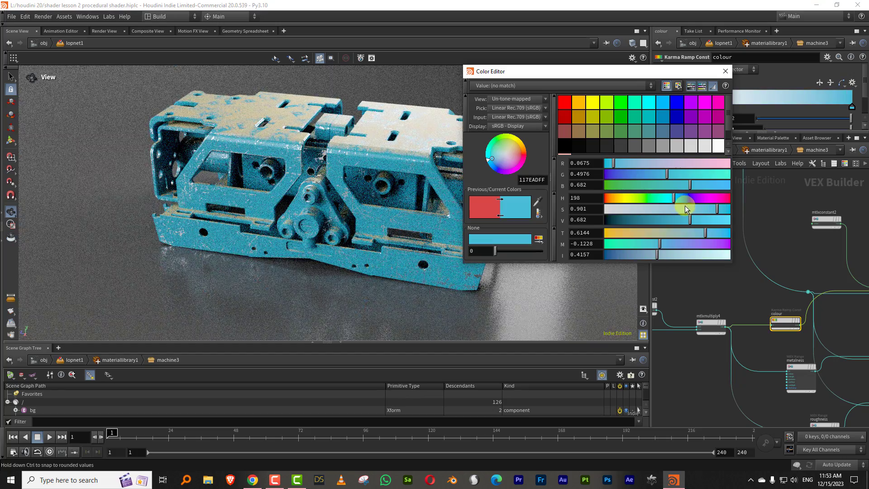
pyautogui.click(725, 71)
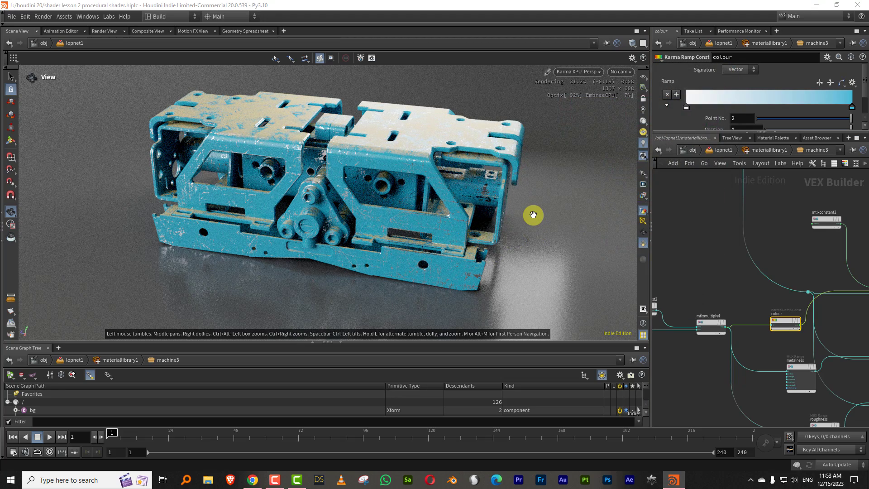
pyautogui.moveTo(435, 235); pyautogui.dragTo(451, 226)
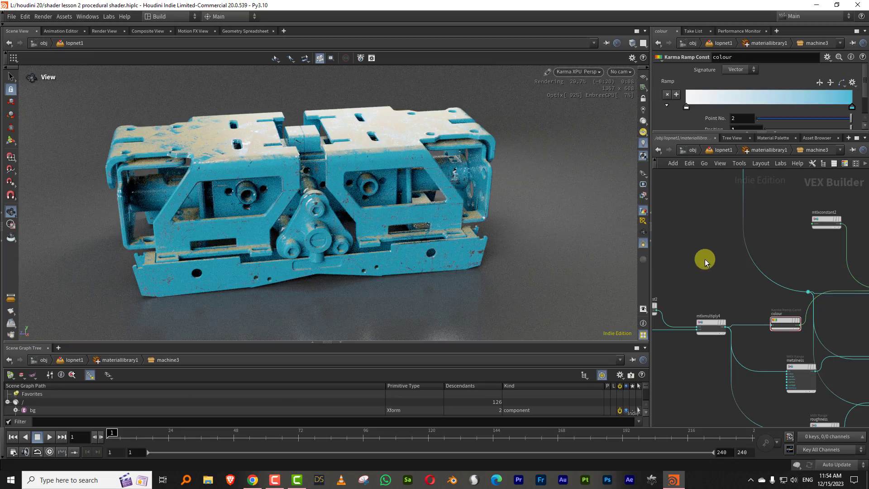